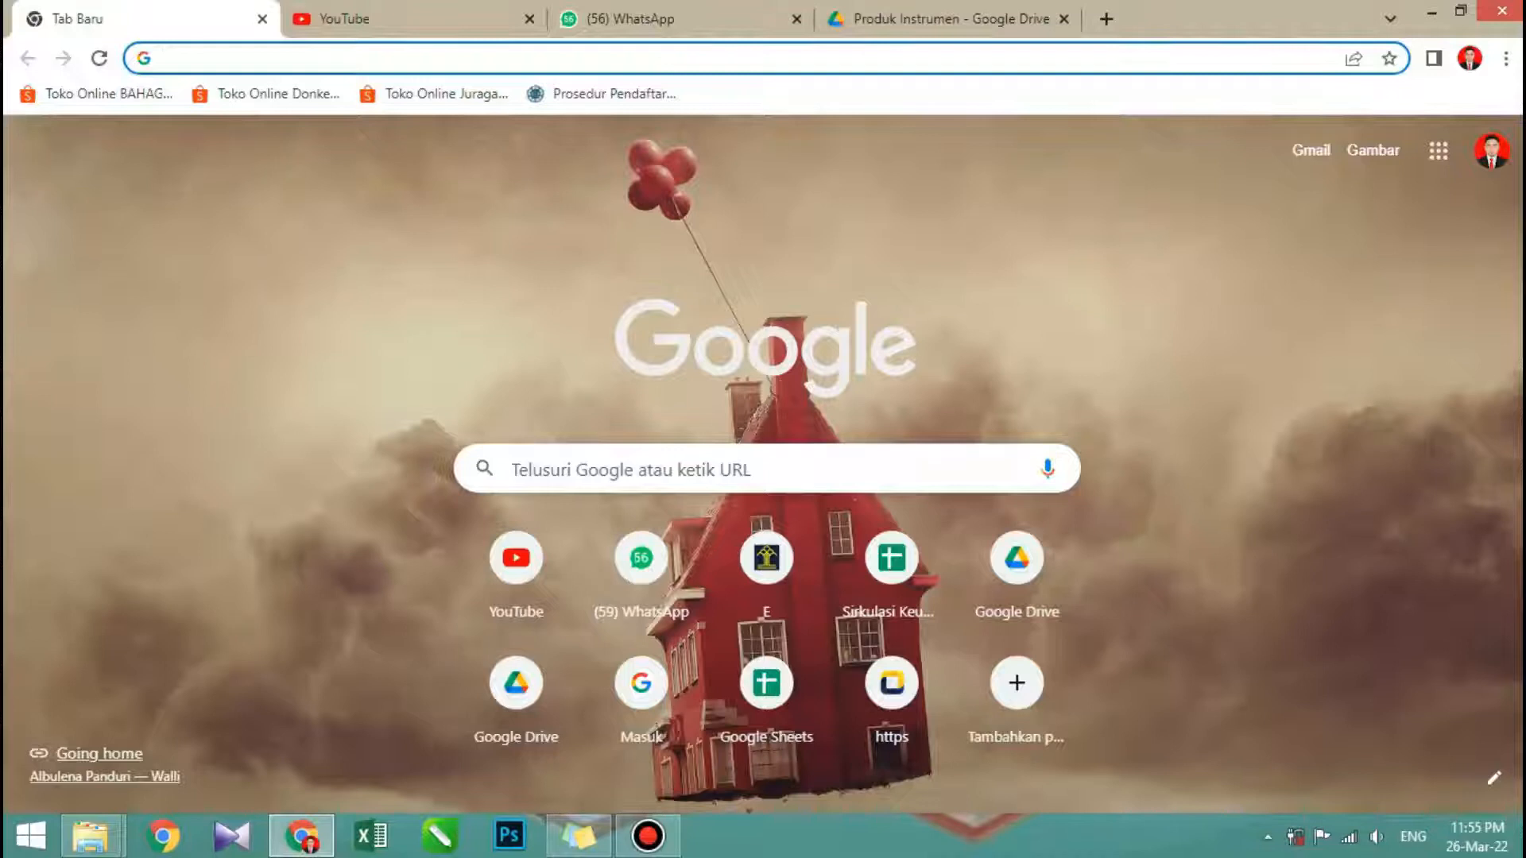
- Search Google for "djki" and open the DJKI website at dgip.go.id
left_click(675, 469)
type("dj")
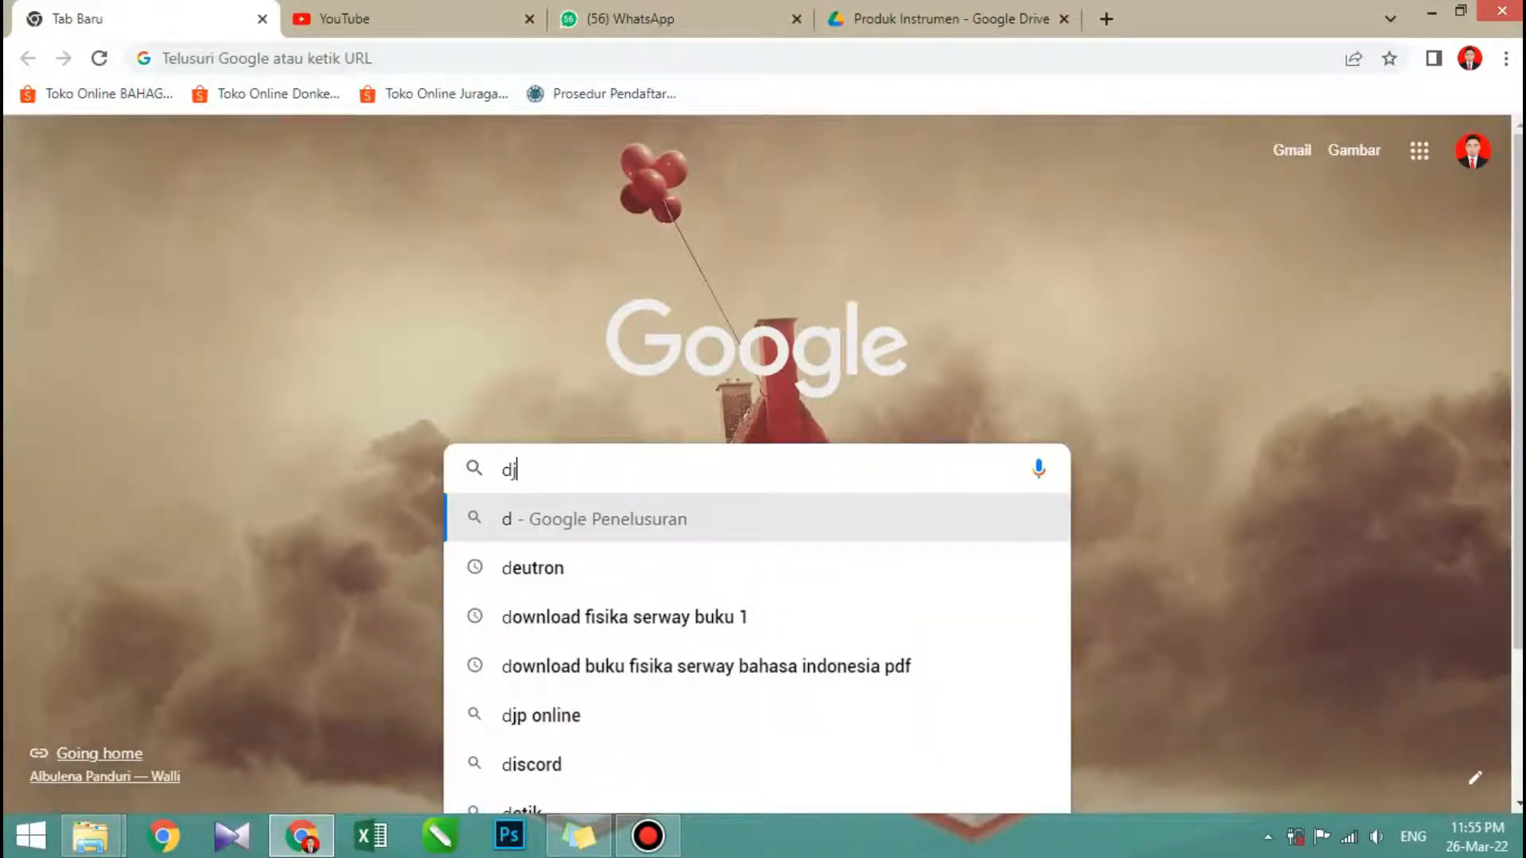
type("ki")
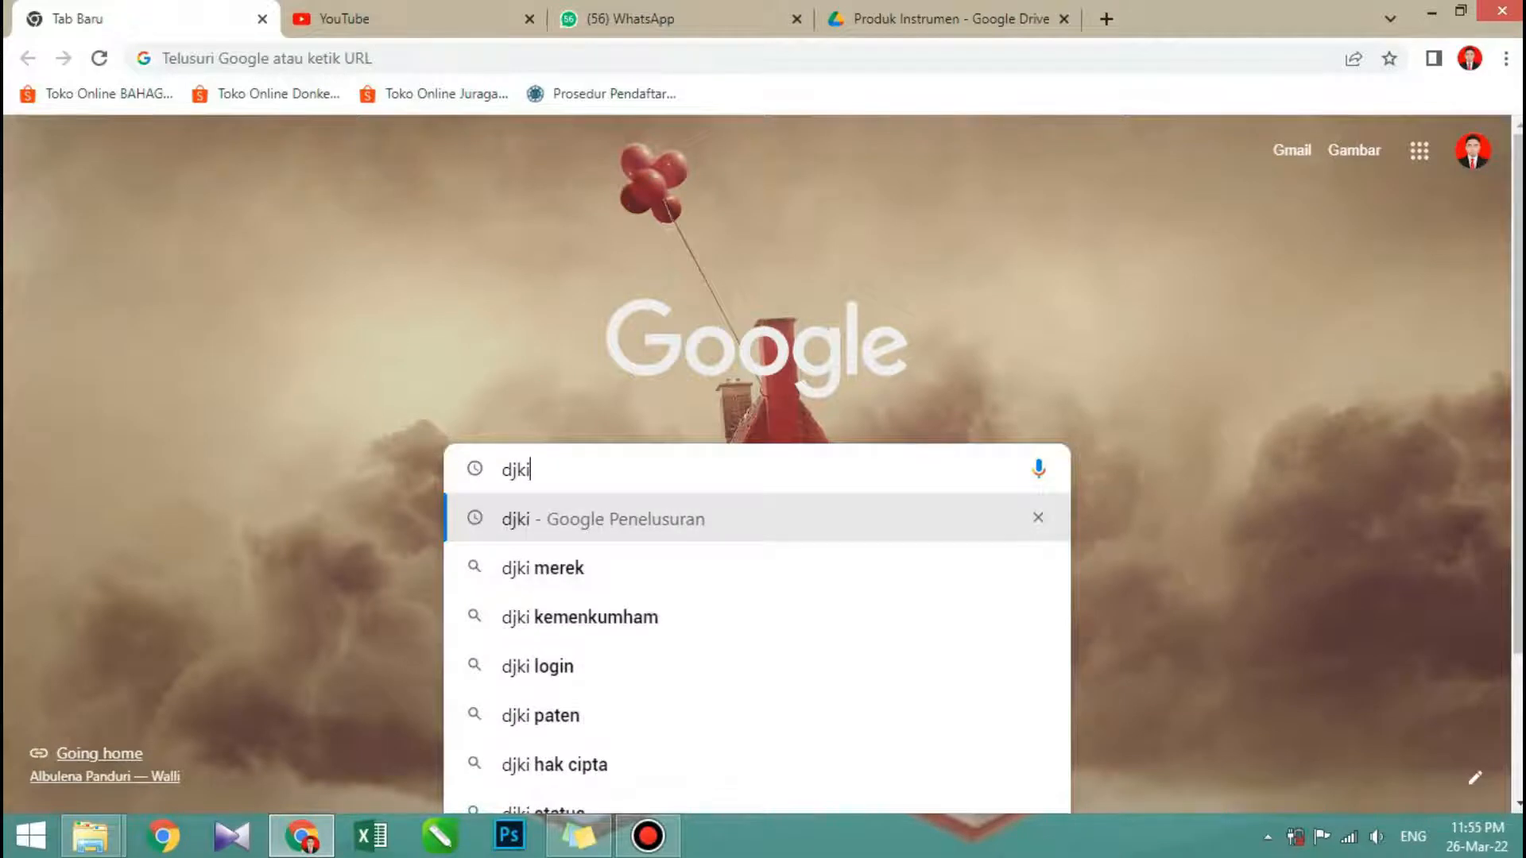
key("Return")
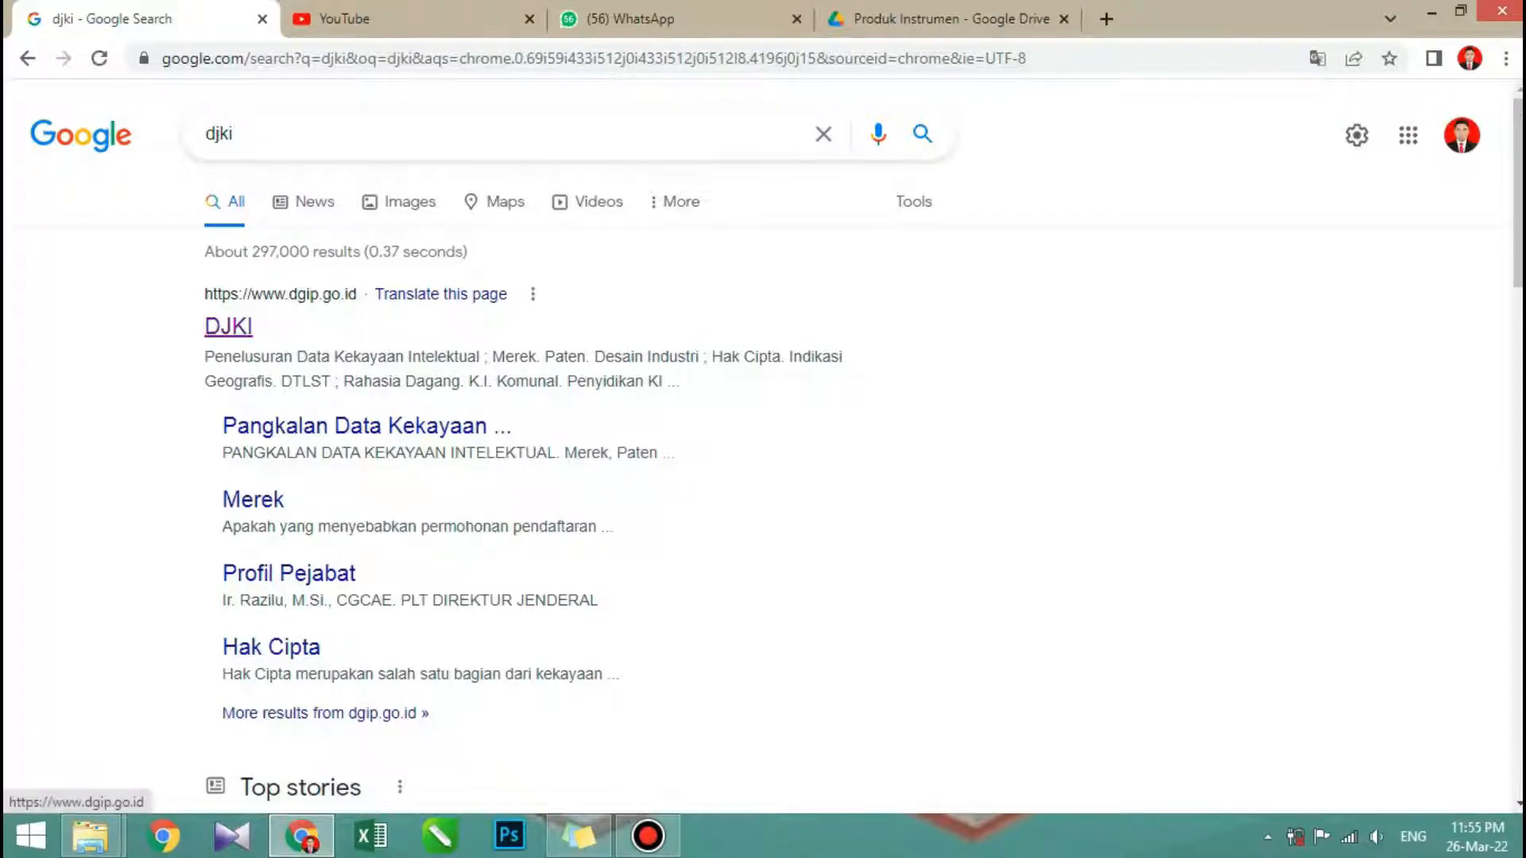
left_click(228, 326)
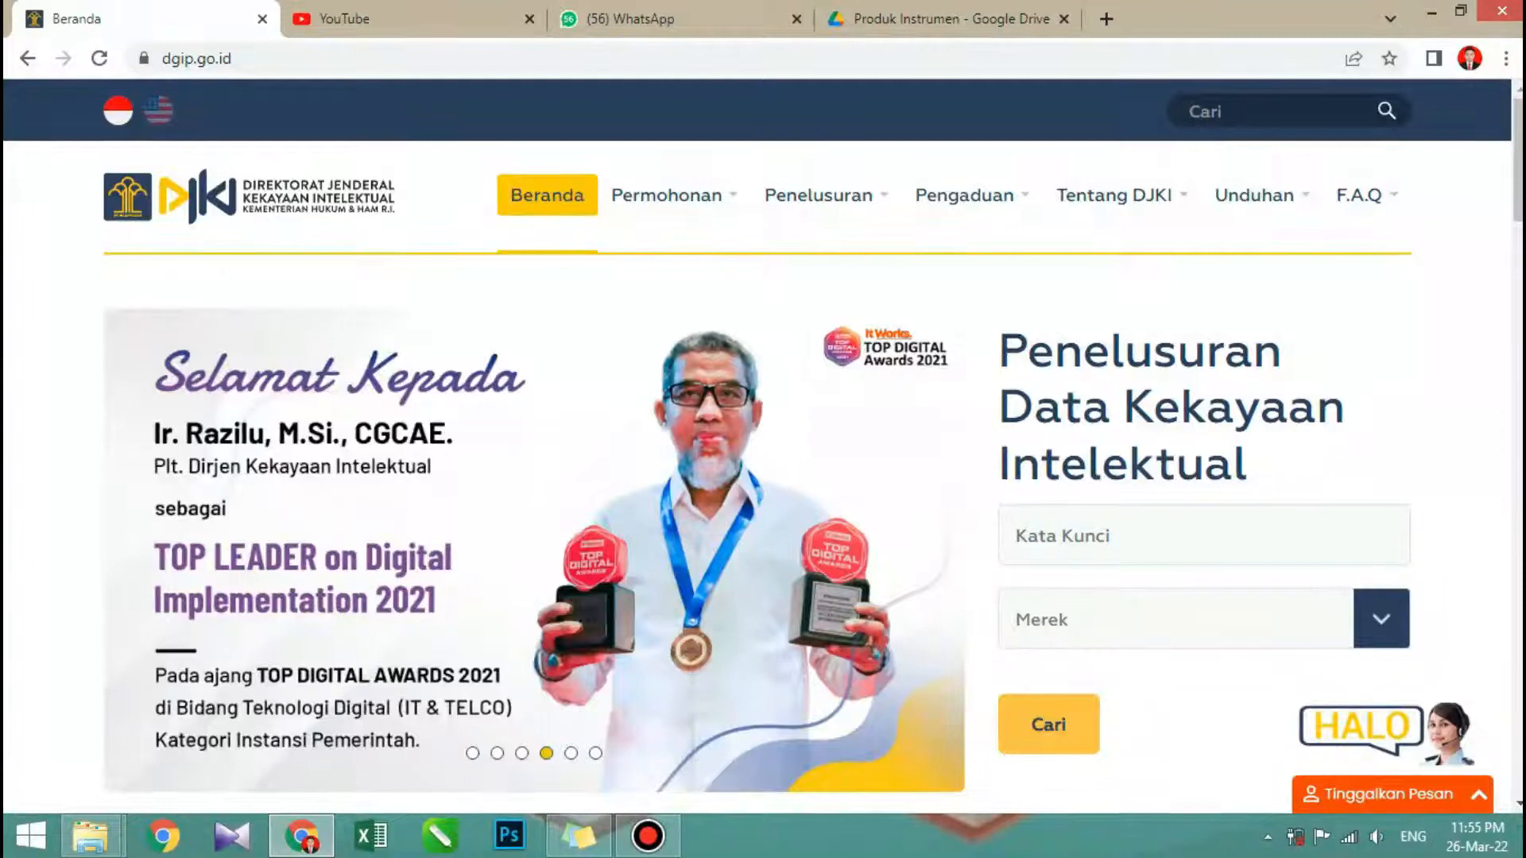
- Examine the DJKI homepage, including its Permohonan and Penelusuran options, intellectual property categories, announcements and contact information
scroll(763, 445, "down", 3)
scroll(763, 445, "up", 3)
mouse_move(667, 195)
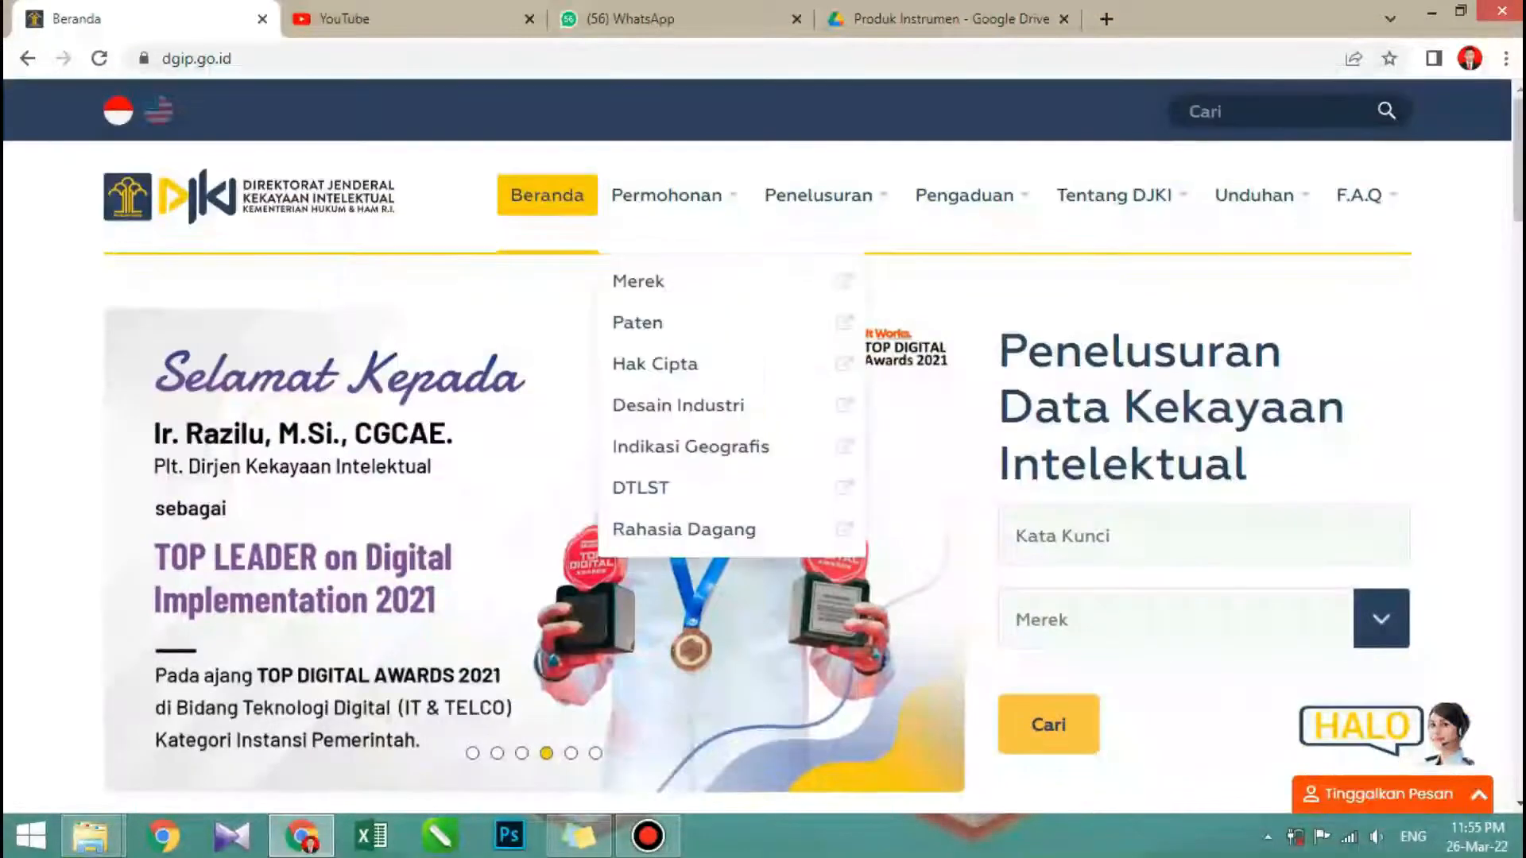
mouse_move(818, 195)
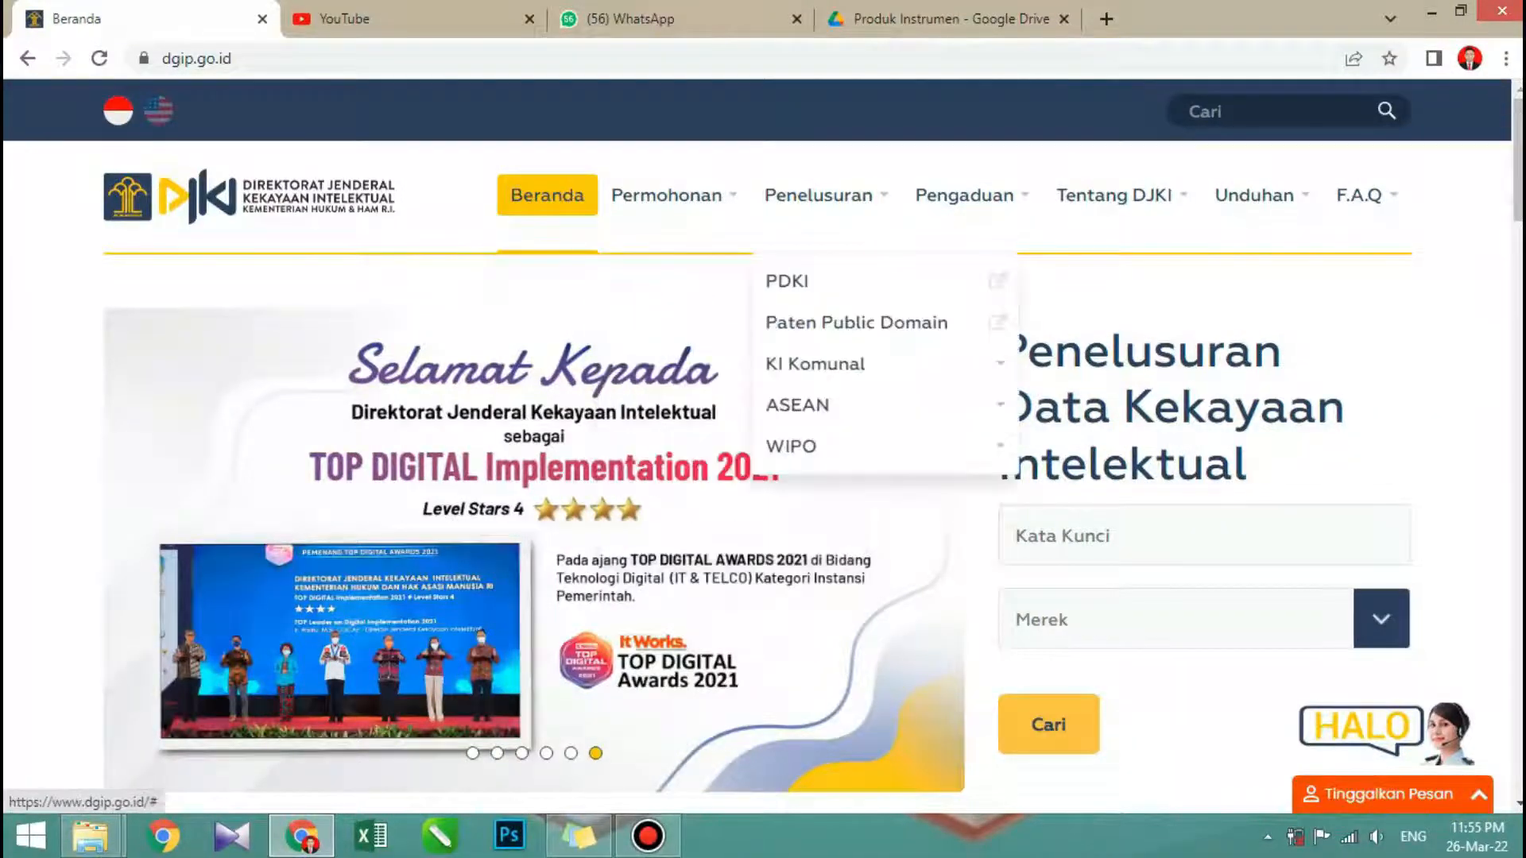
mouse_move(1113, 196)
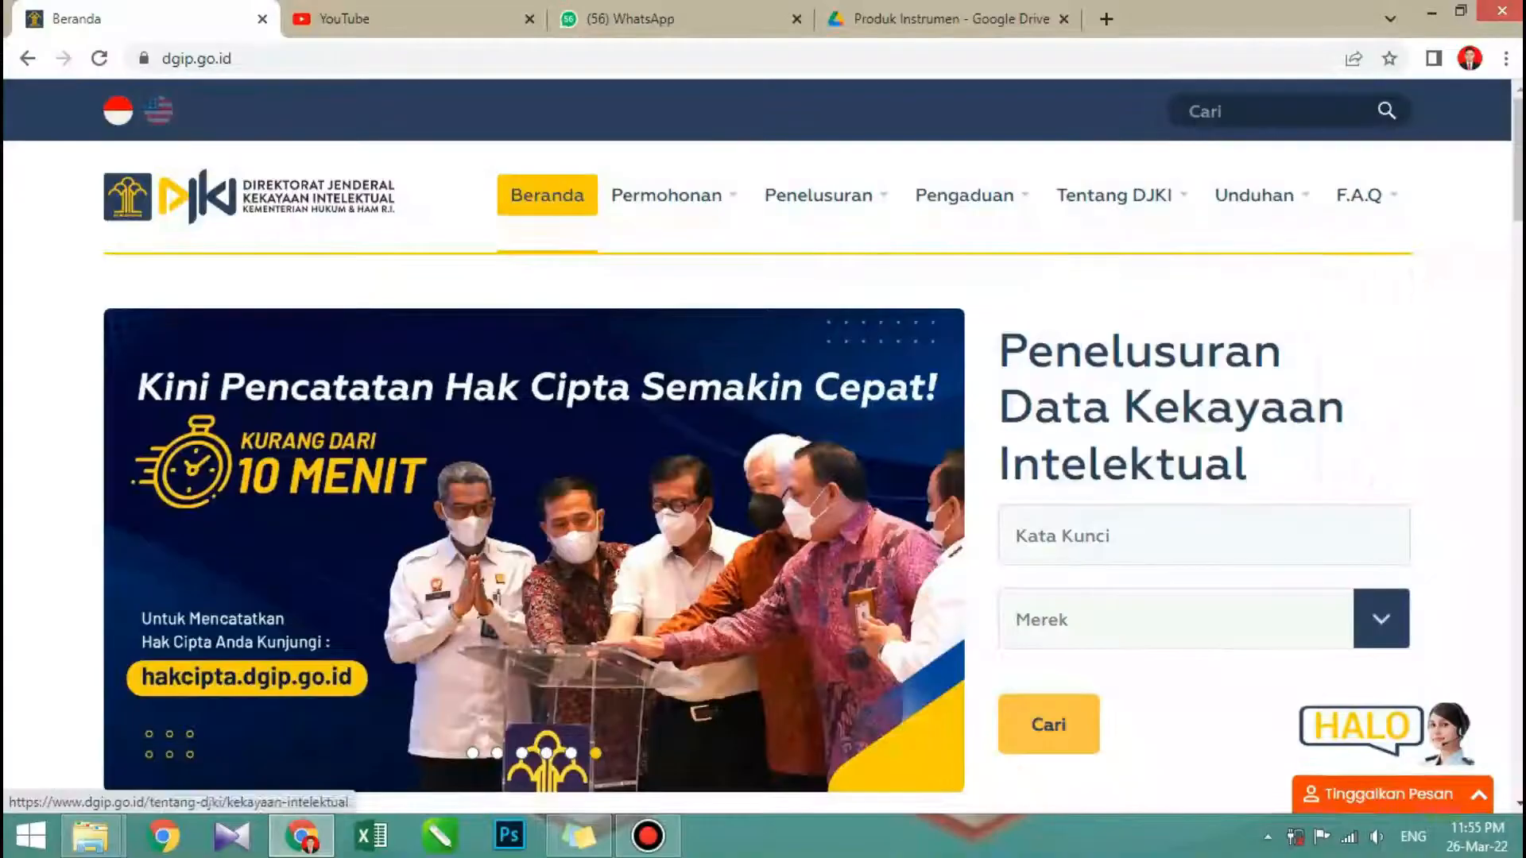
scroll(762, 476, "down", 7)
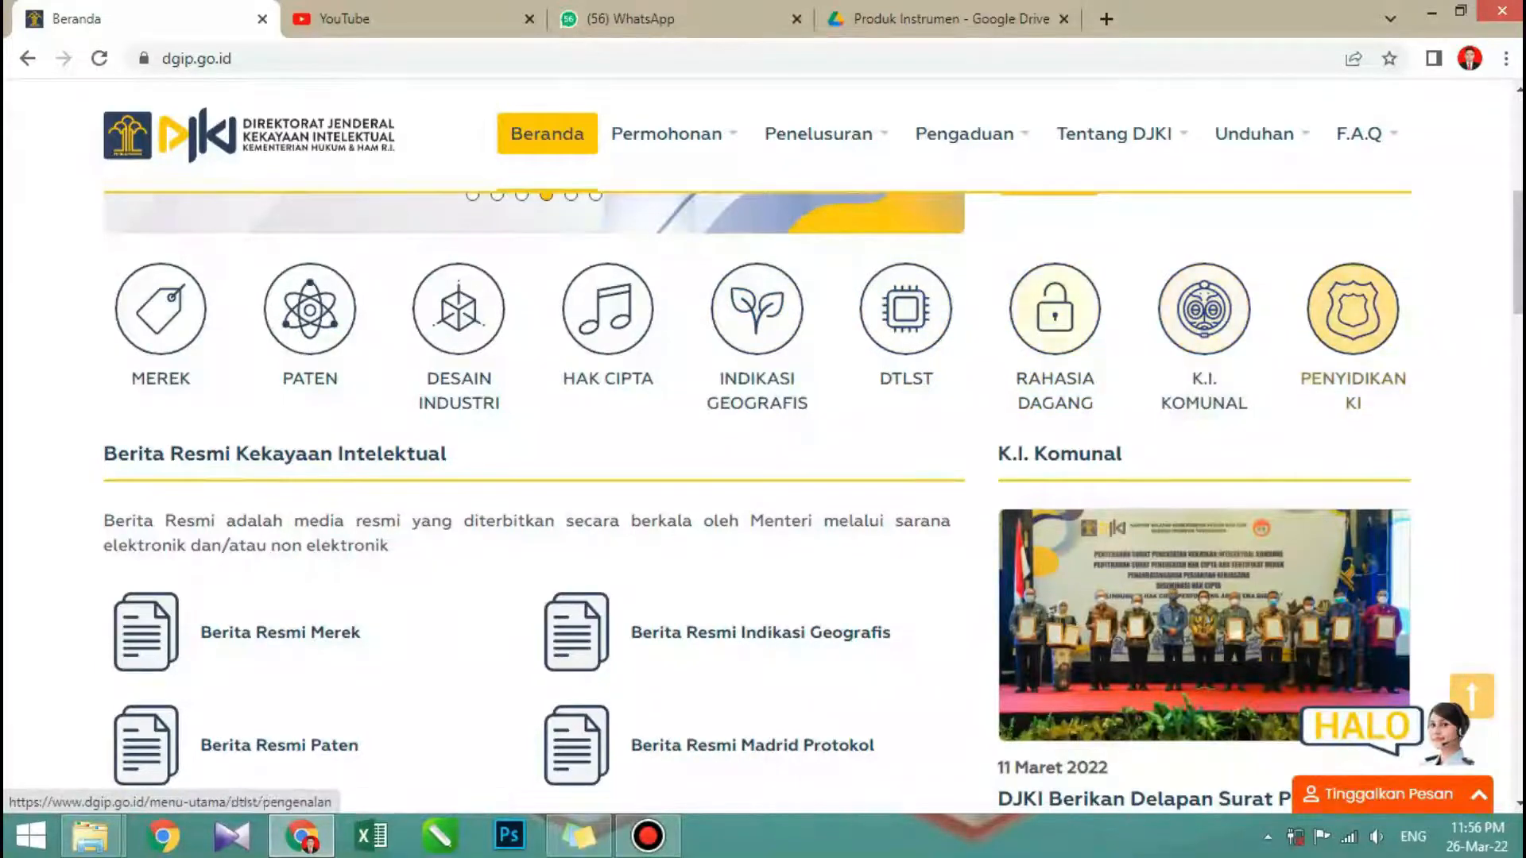
scroll(757, 477, "down", 10)
scroll(757, 477, "down", 15)
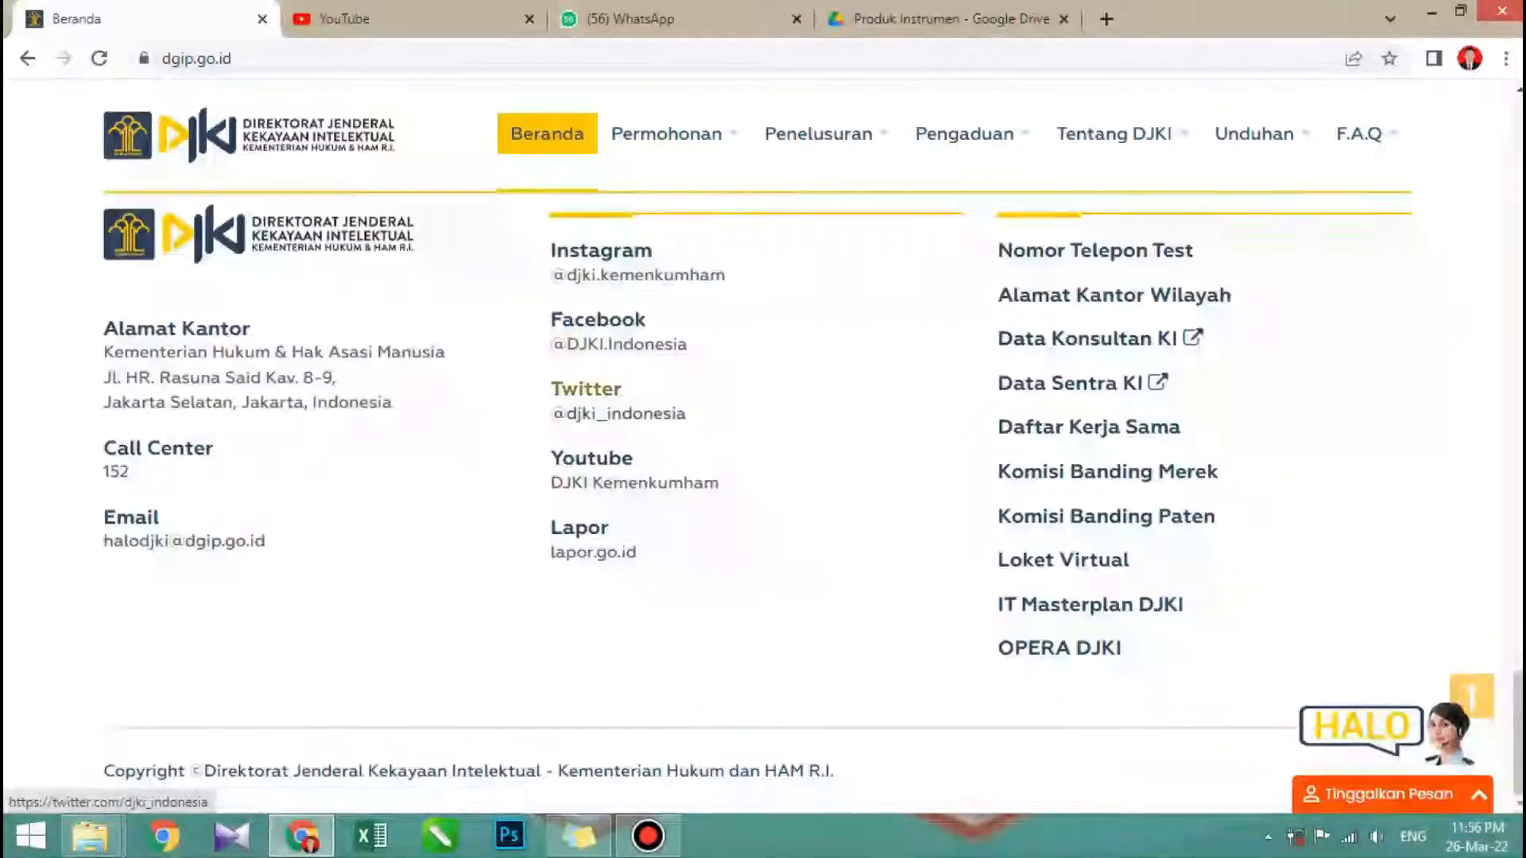
scroll(604, 393, "up", 10)
scroll(604, 394, "up", 12)
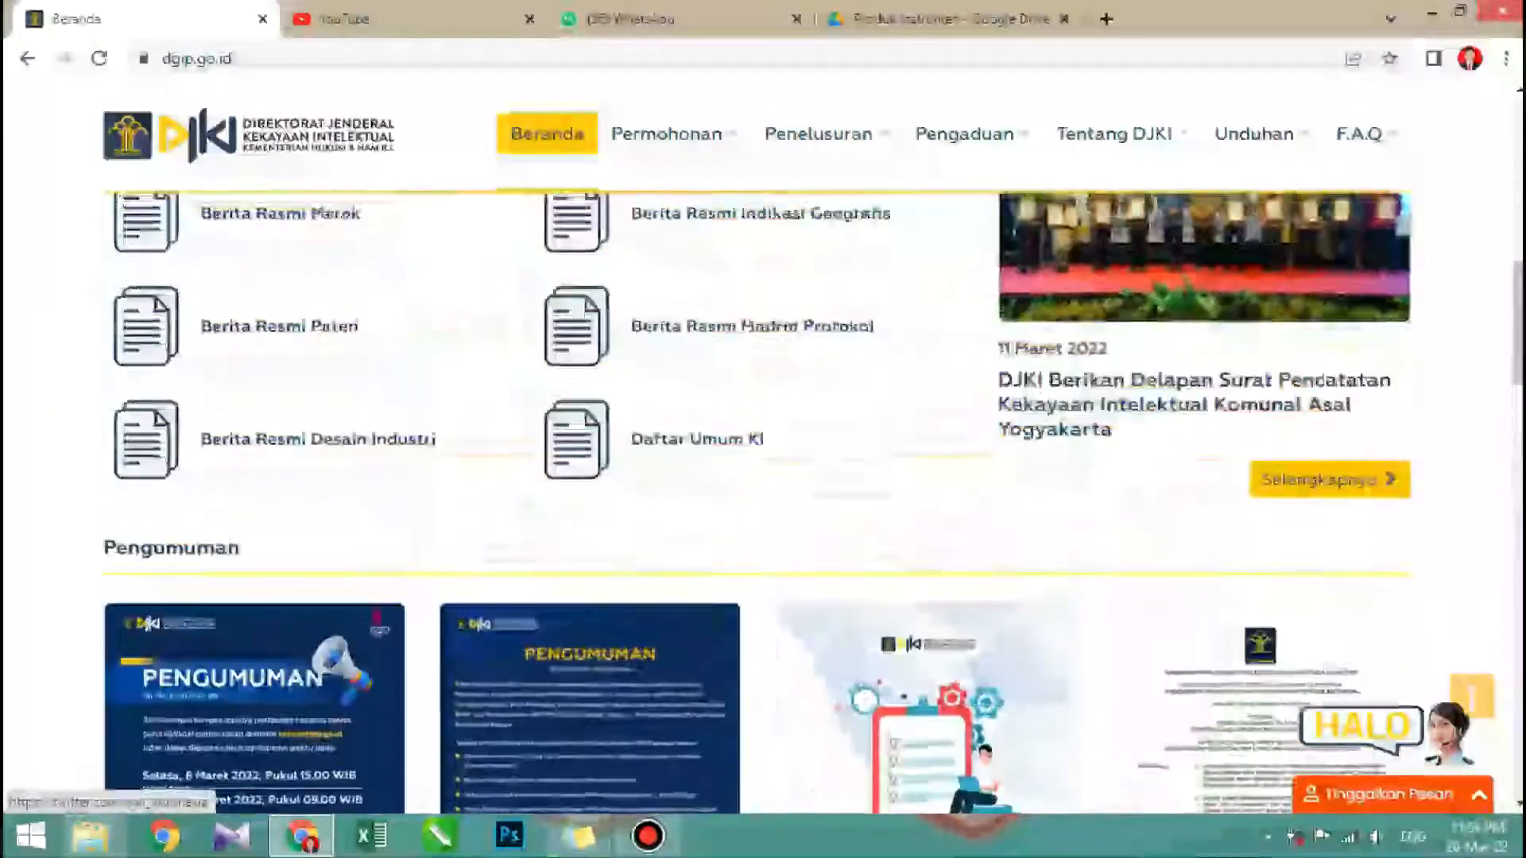
scroll(604, 393, "up", 2)
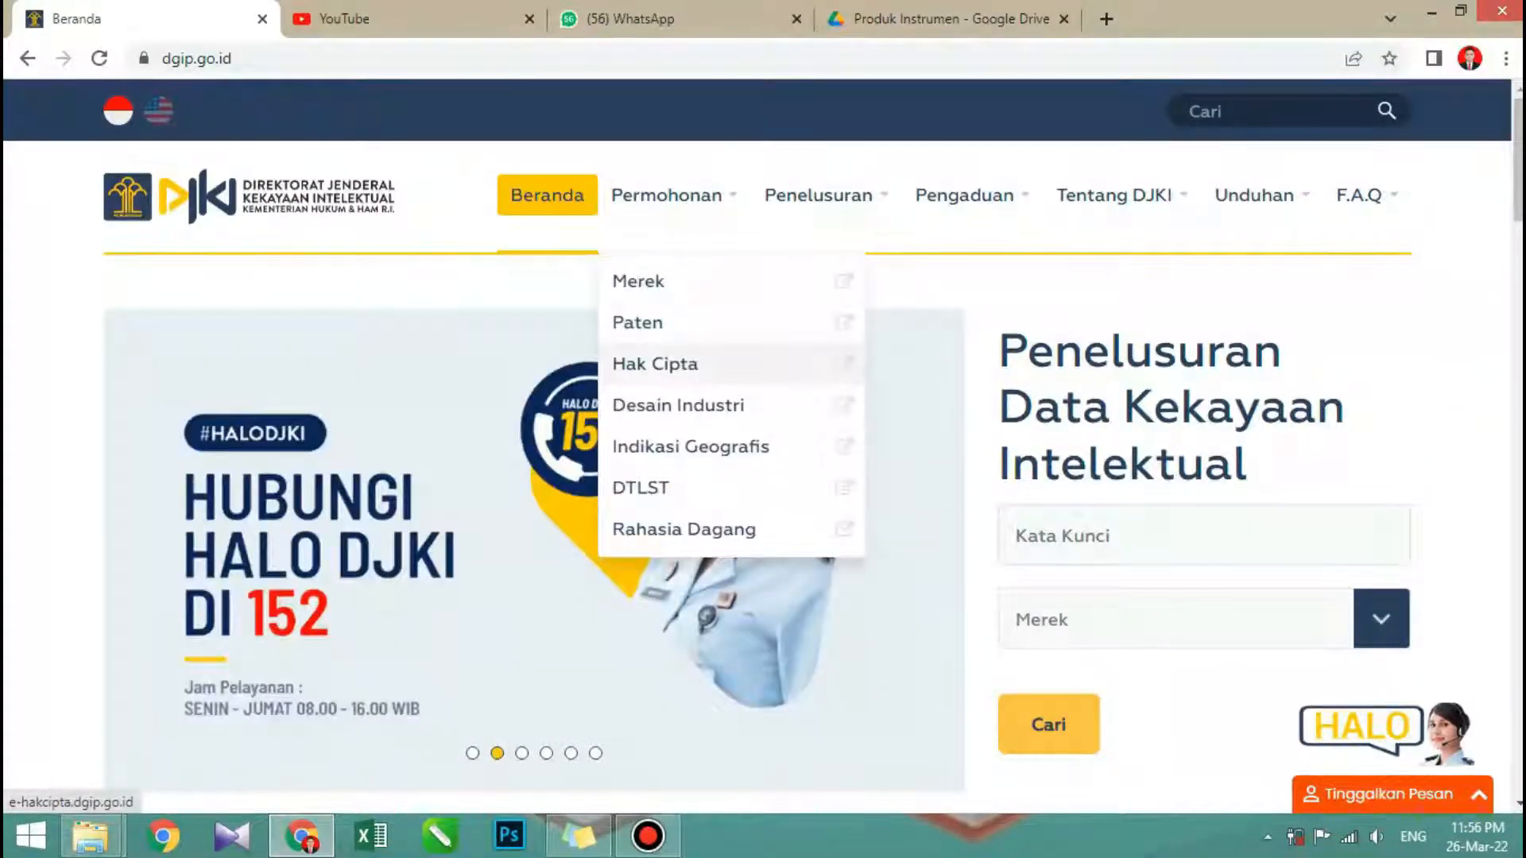
- Open the Hak Cipta application site and log in with the account email and password
left_click(655, 364)
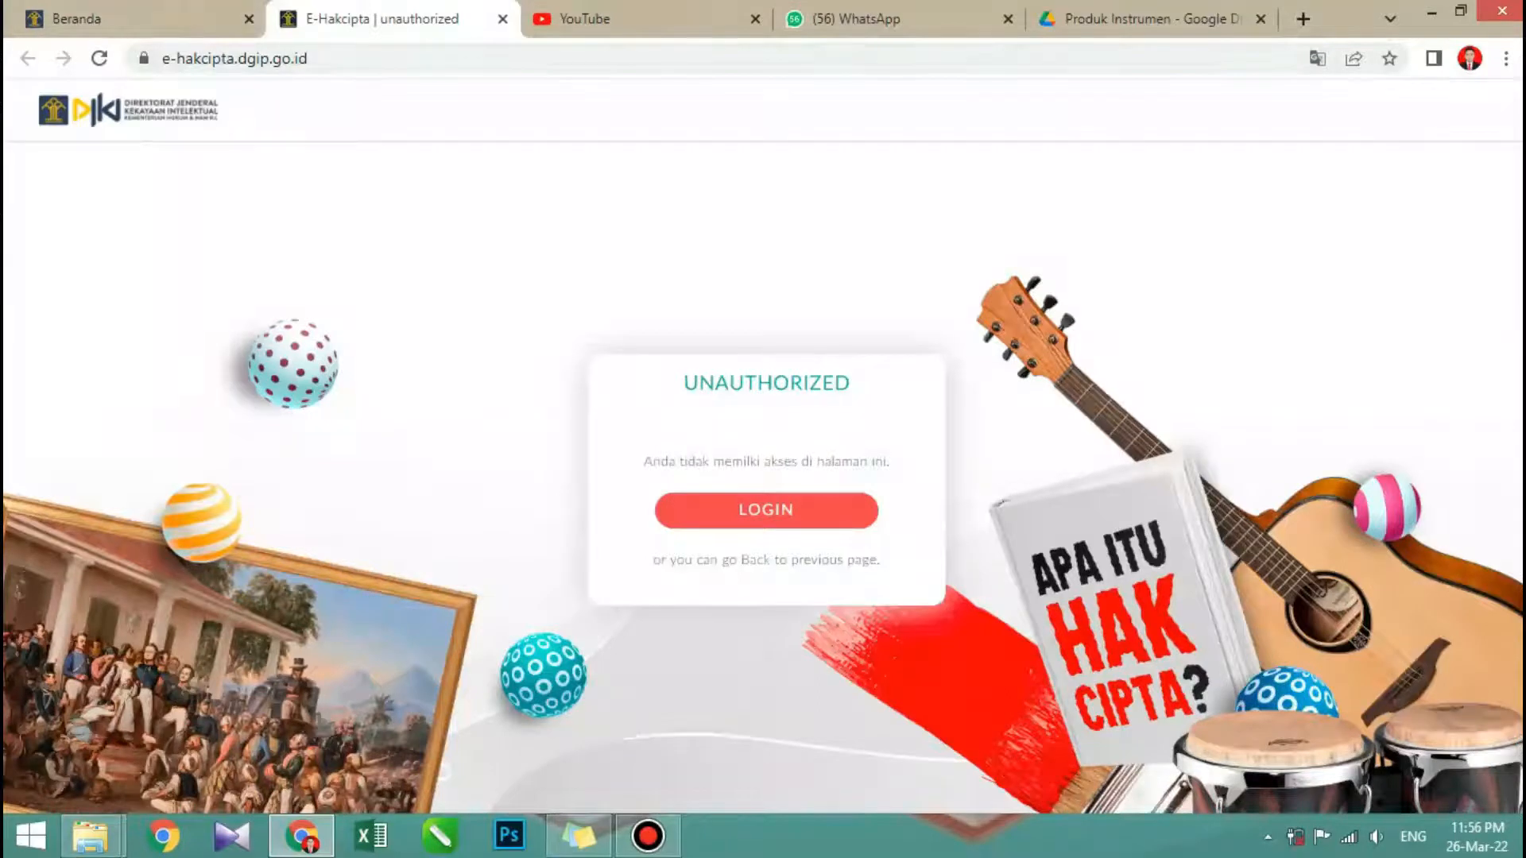
left_click(766, 509)
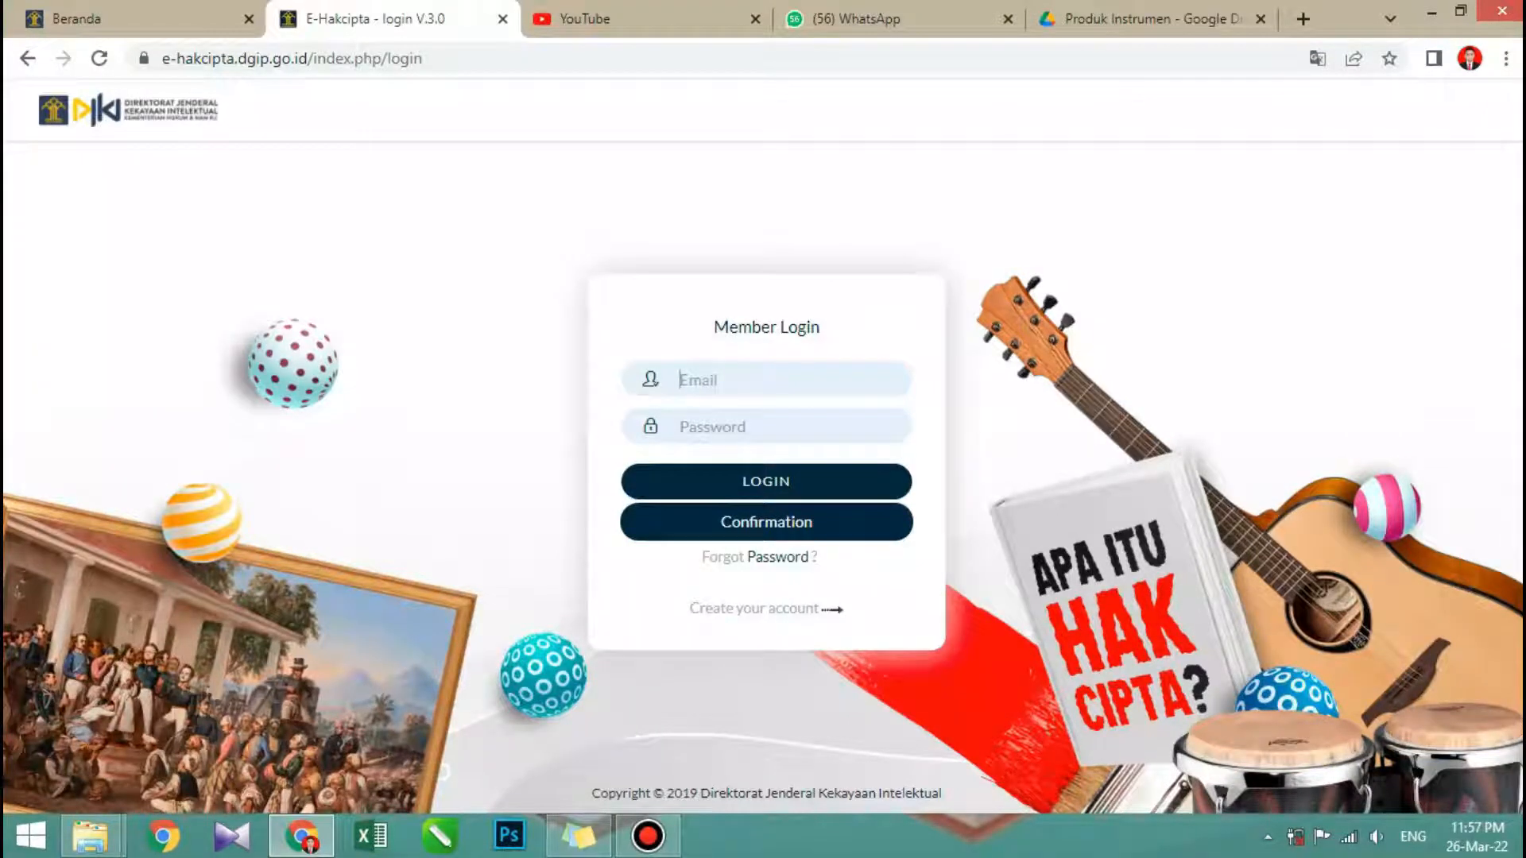
key("Tab")
type("*********")
key("Return")
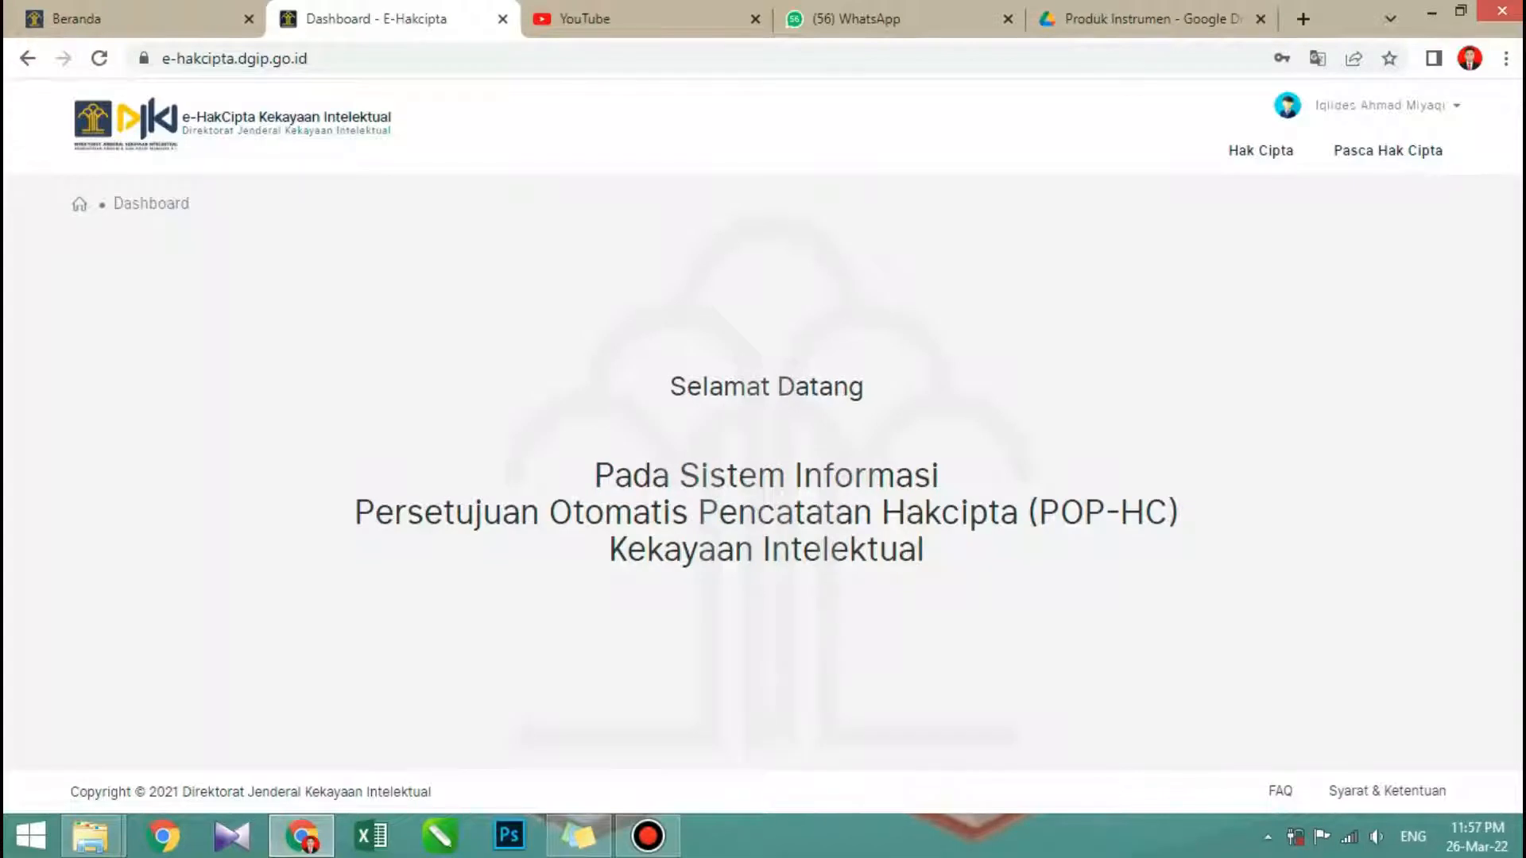
- Log out of the e-Hakcipta account and open the registration form for creating a new account
left_click(1386, 105)
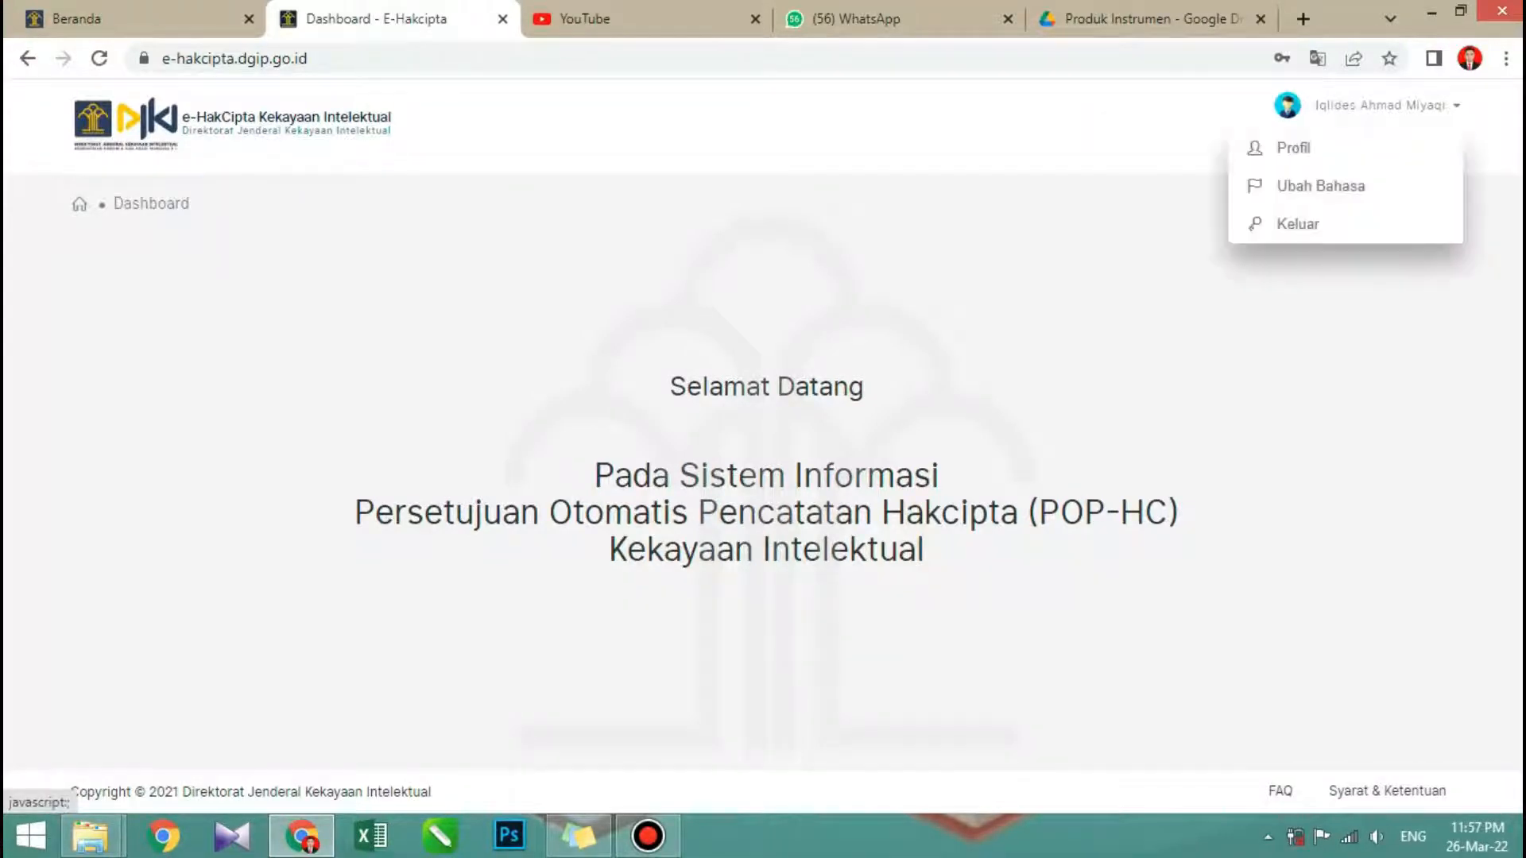
left_click(1296, 223)
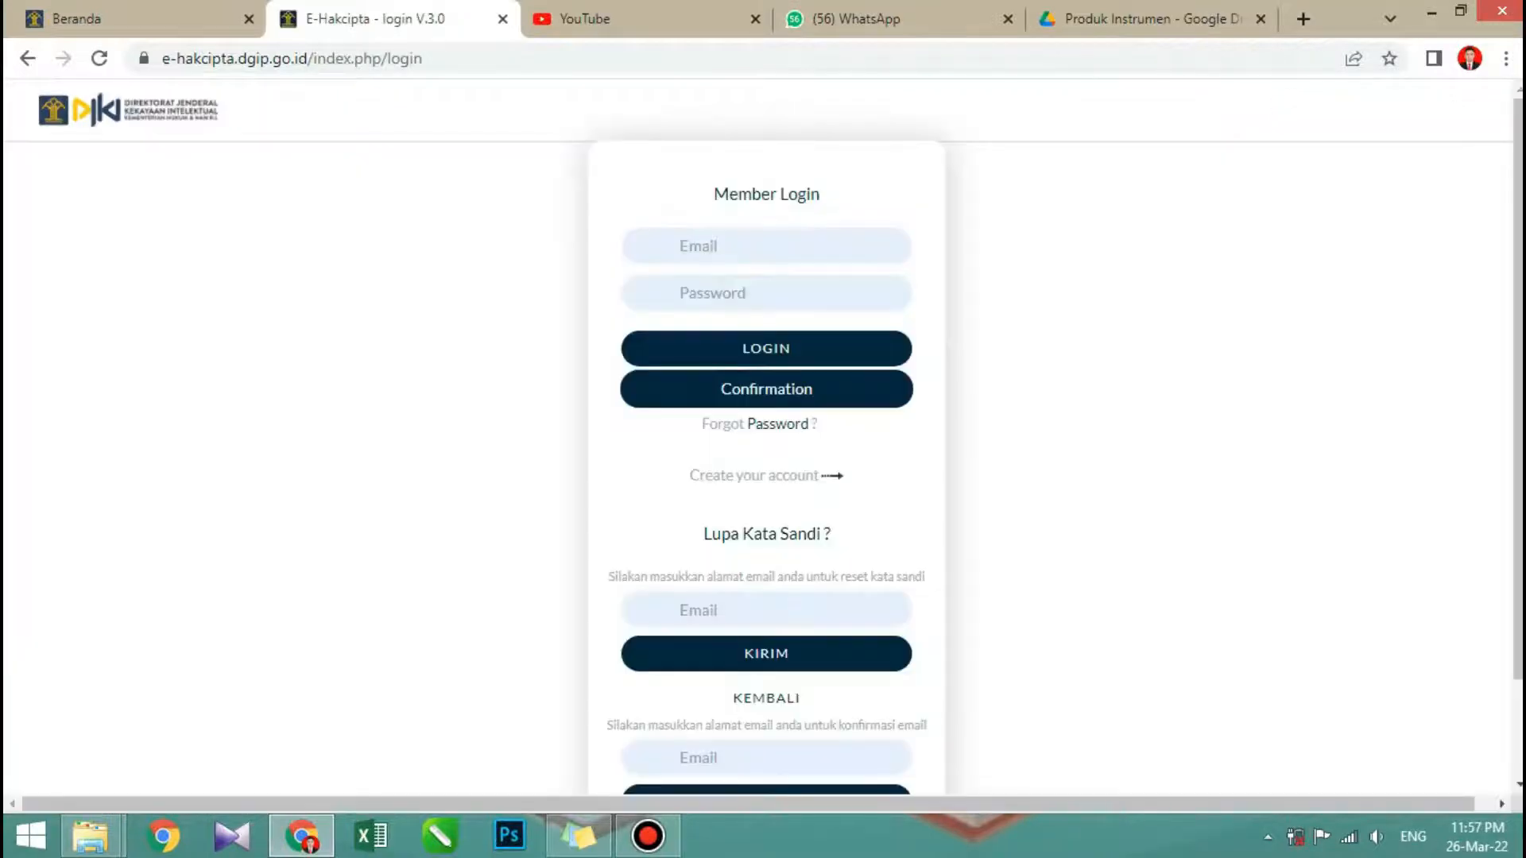
scroll(763, 437, "down", 2)
scroll(763, 437, "up", 2)
scroll(762, 437, "down", 2)
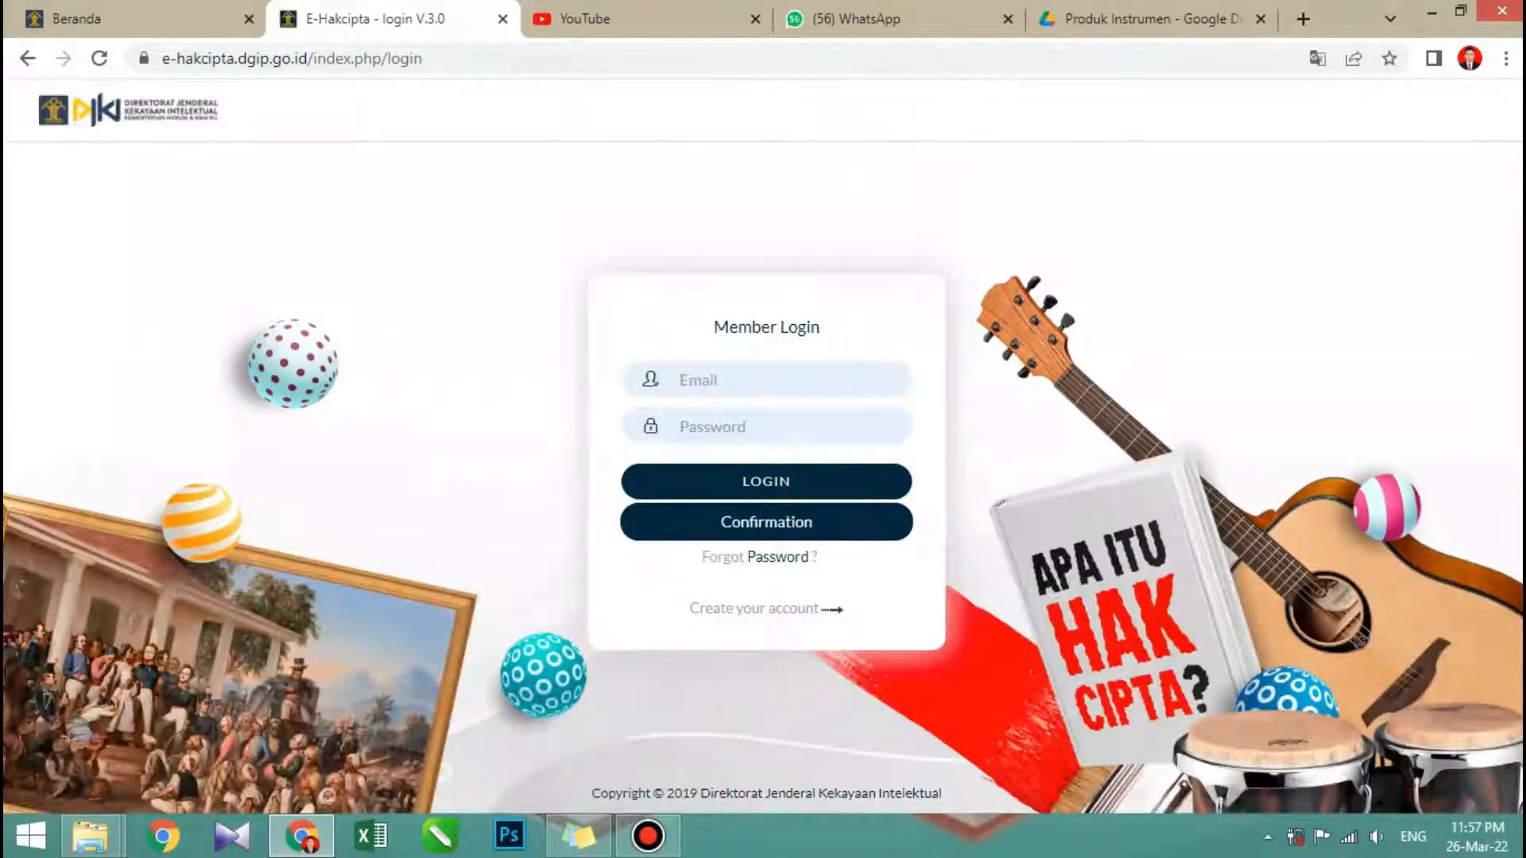
left_click(754, 609)
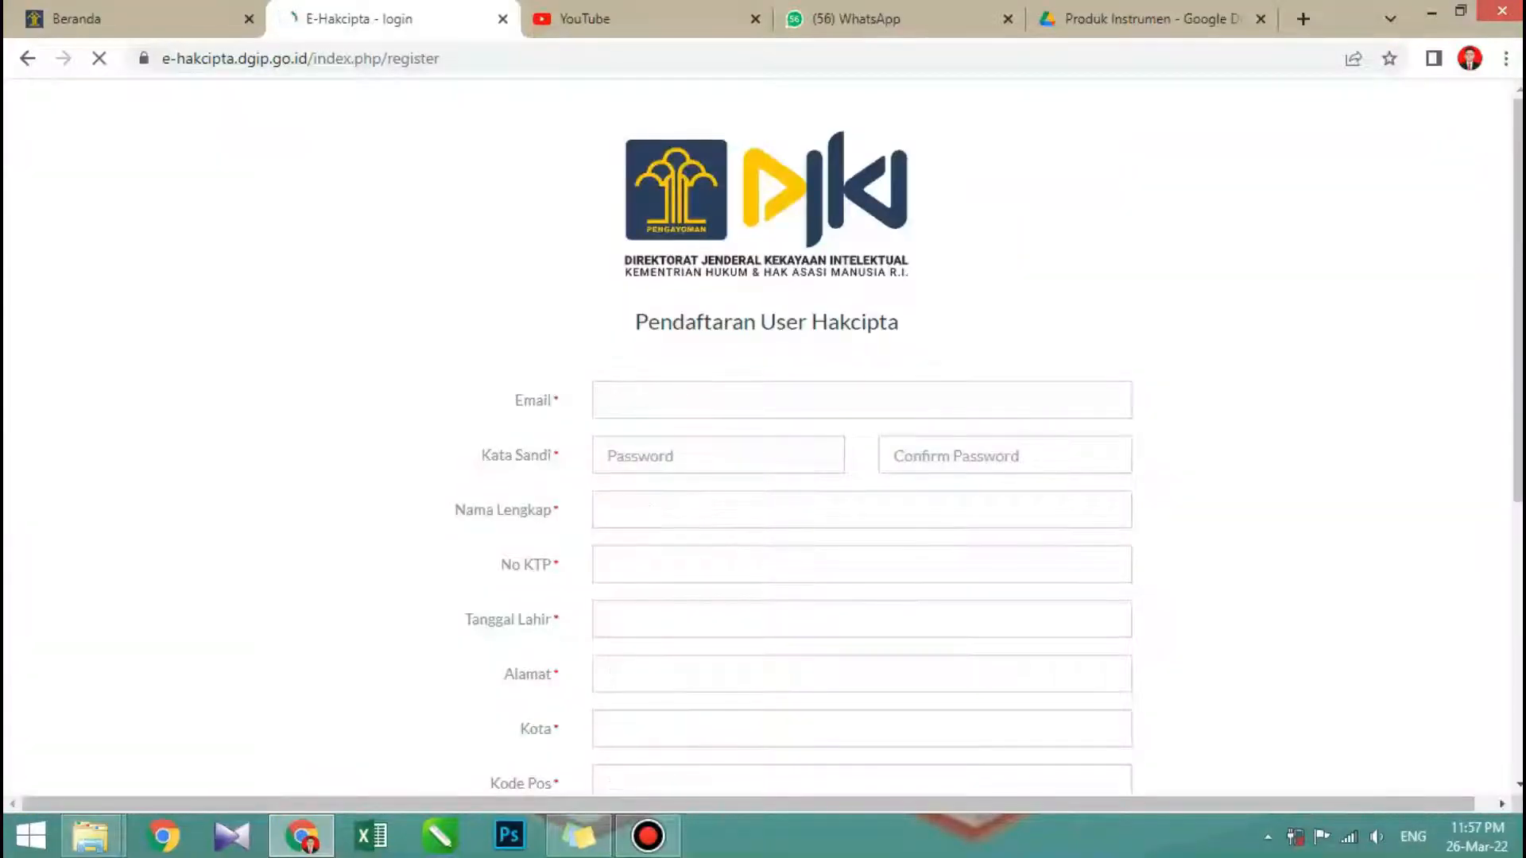
- Review the required fields of the Pendaftaran User Hakcipta form, from Email down to Re-Captcha
scroll(862, 437, "down", 6)
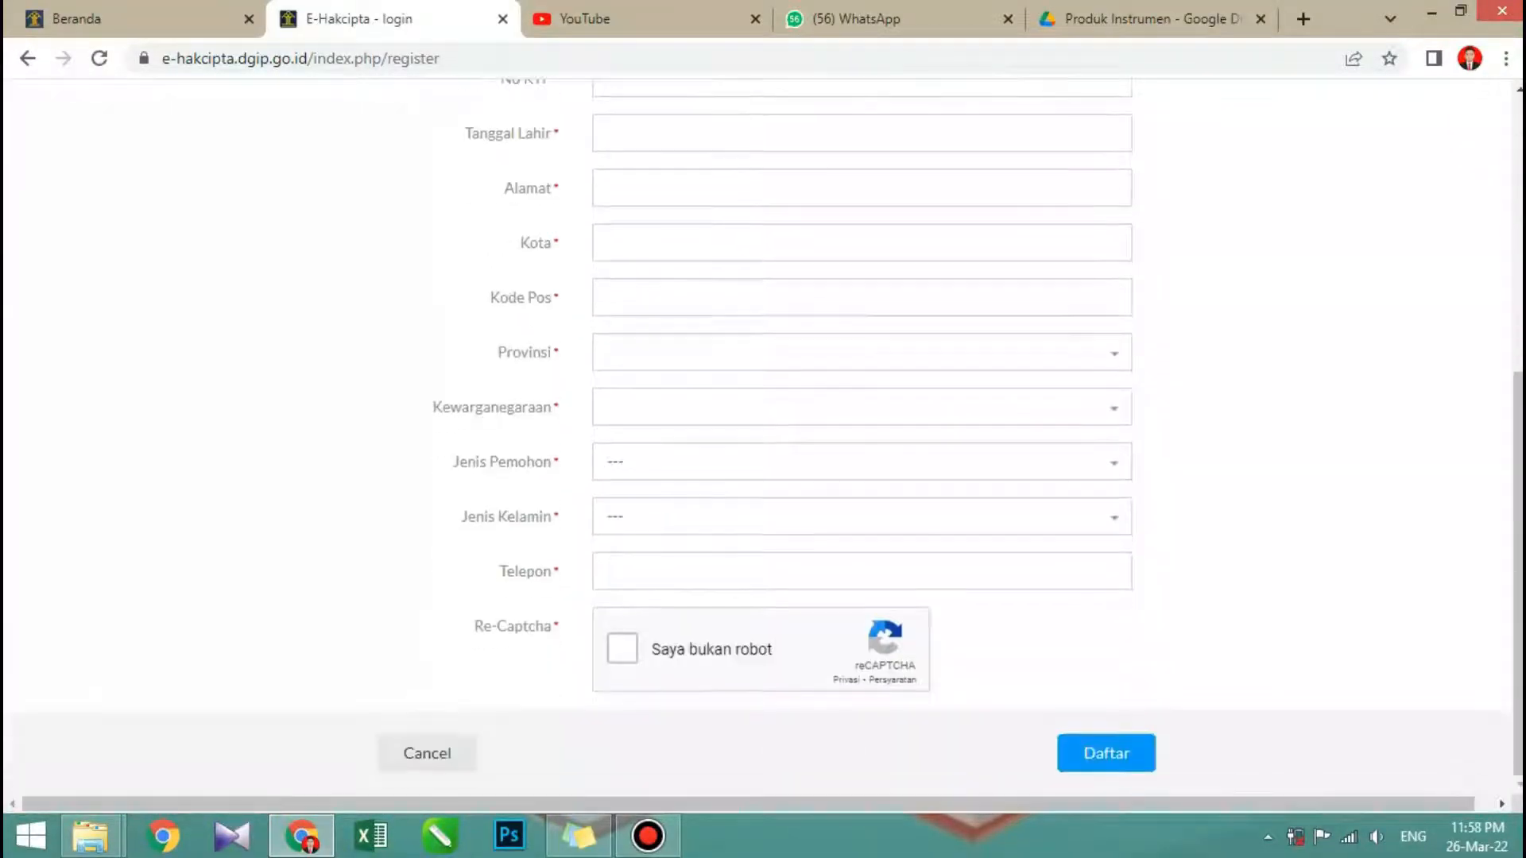
scroll(861, 437, "up", 6)
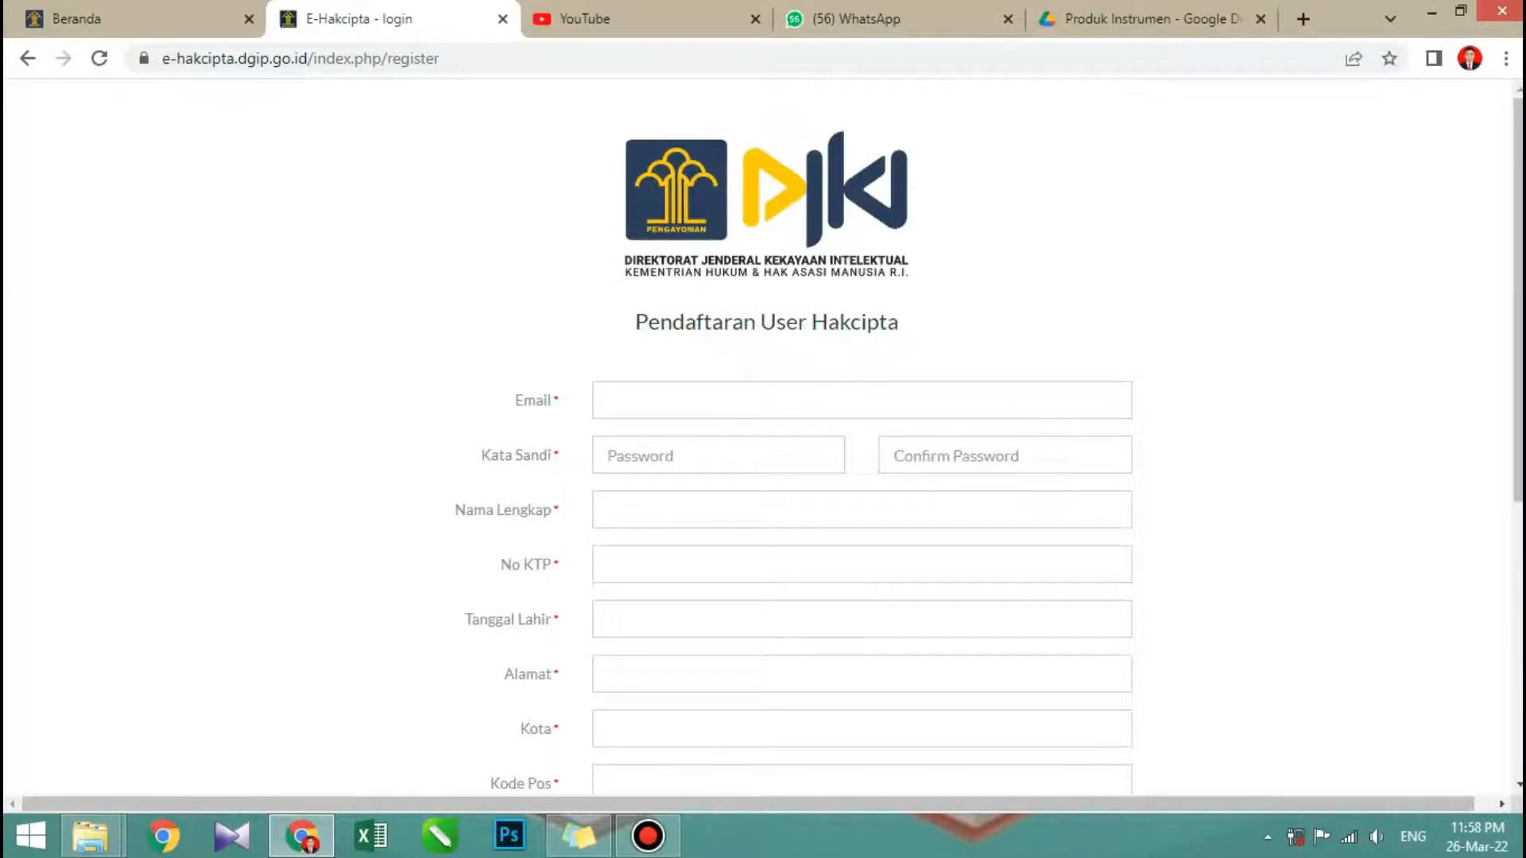
scroll(763, 437, "down", 1)
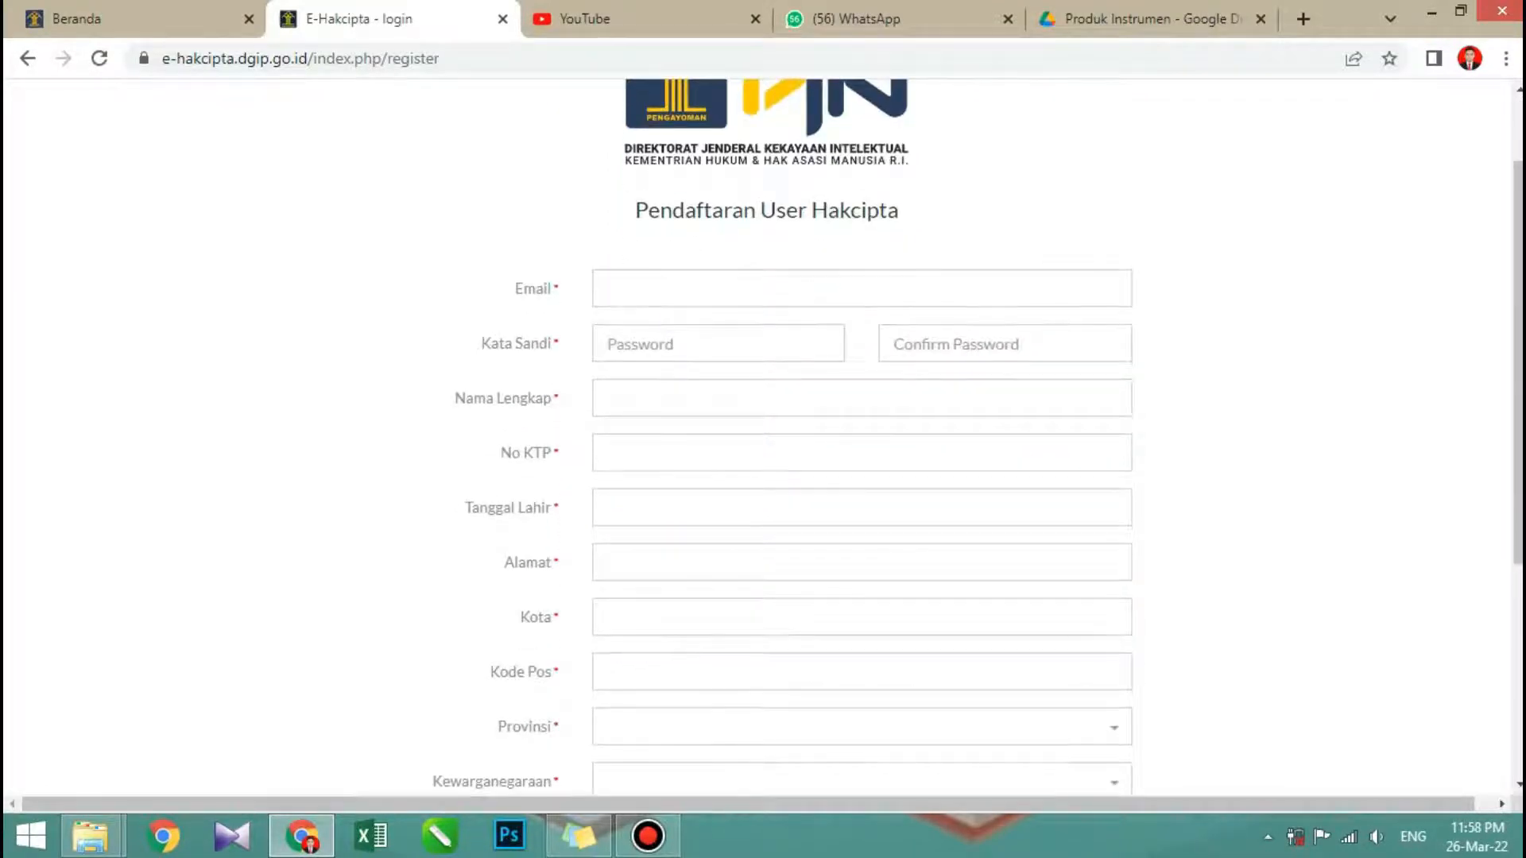
scroll(763, 437, "down", 1)
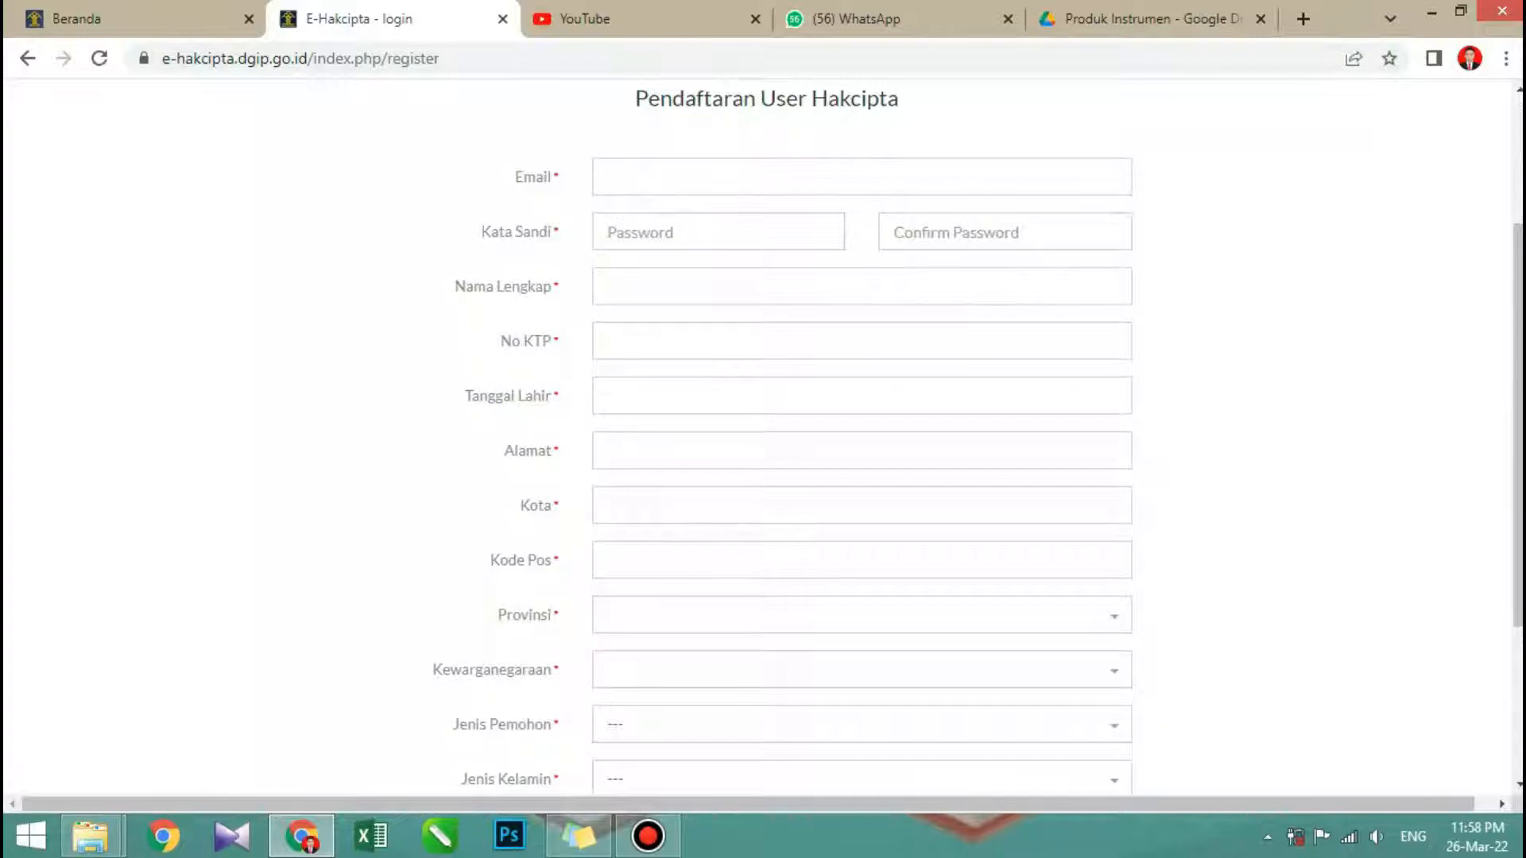
scroll(763, 437, "down", 1)
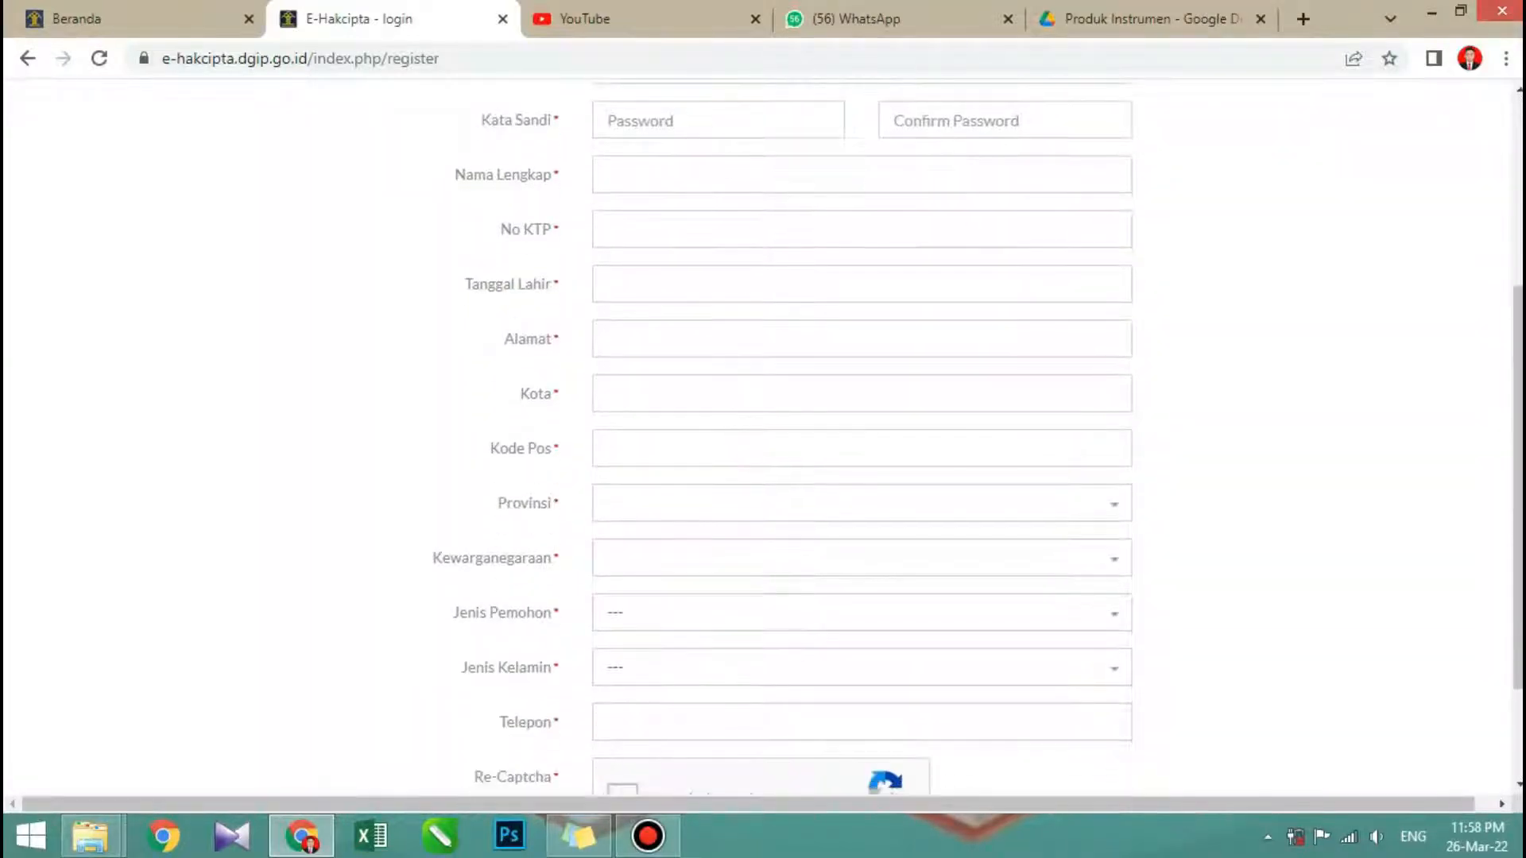
scroll(763, 437, "down", 1)
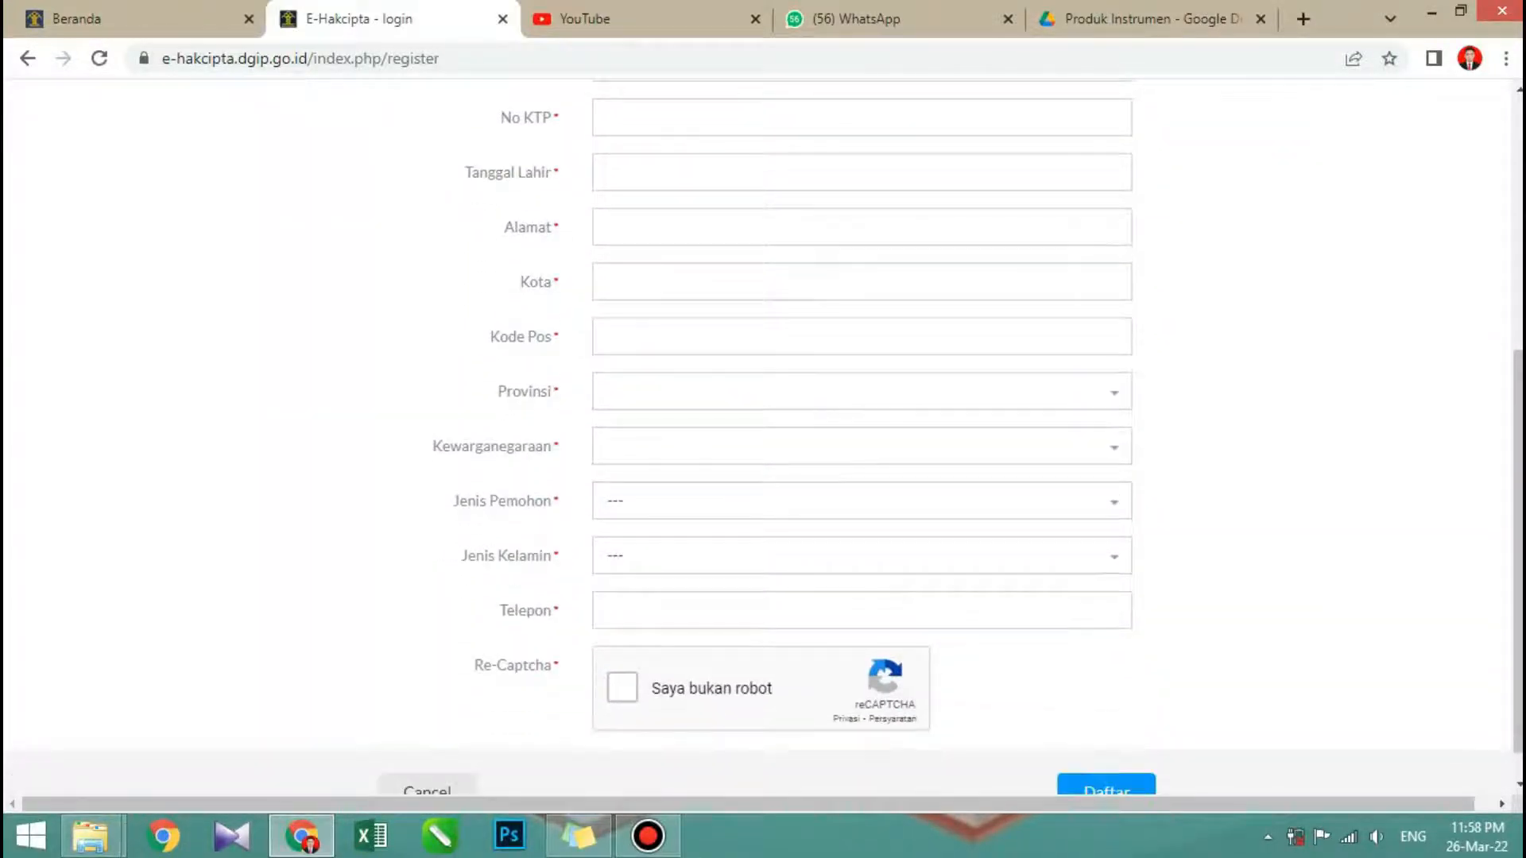
- Examine the applicant types offered for Jenis Pemohon, leaving the field without a selection
left_click(862, 501)
key("Down")
key("Down")
key("Down")
key("Down")
key("Down")
key("Down")
key("Down")
key("Down")
key("Down")
key("Down")
key("Down")
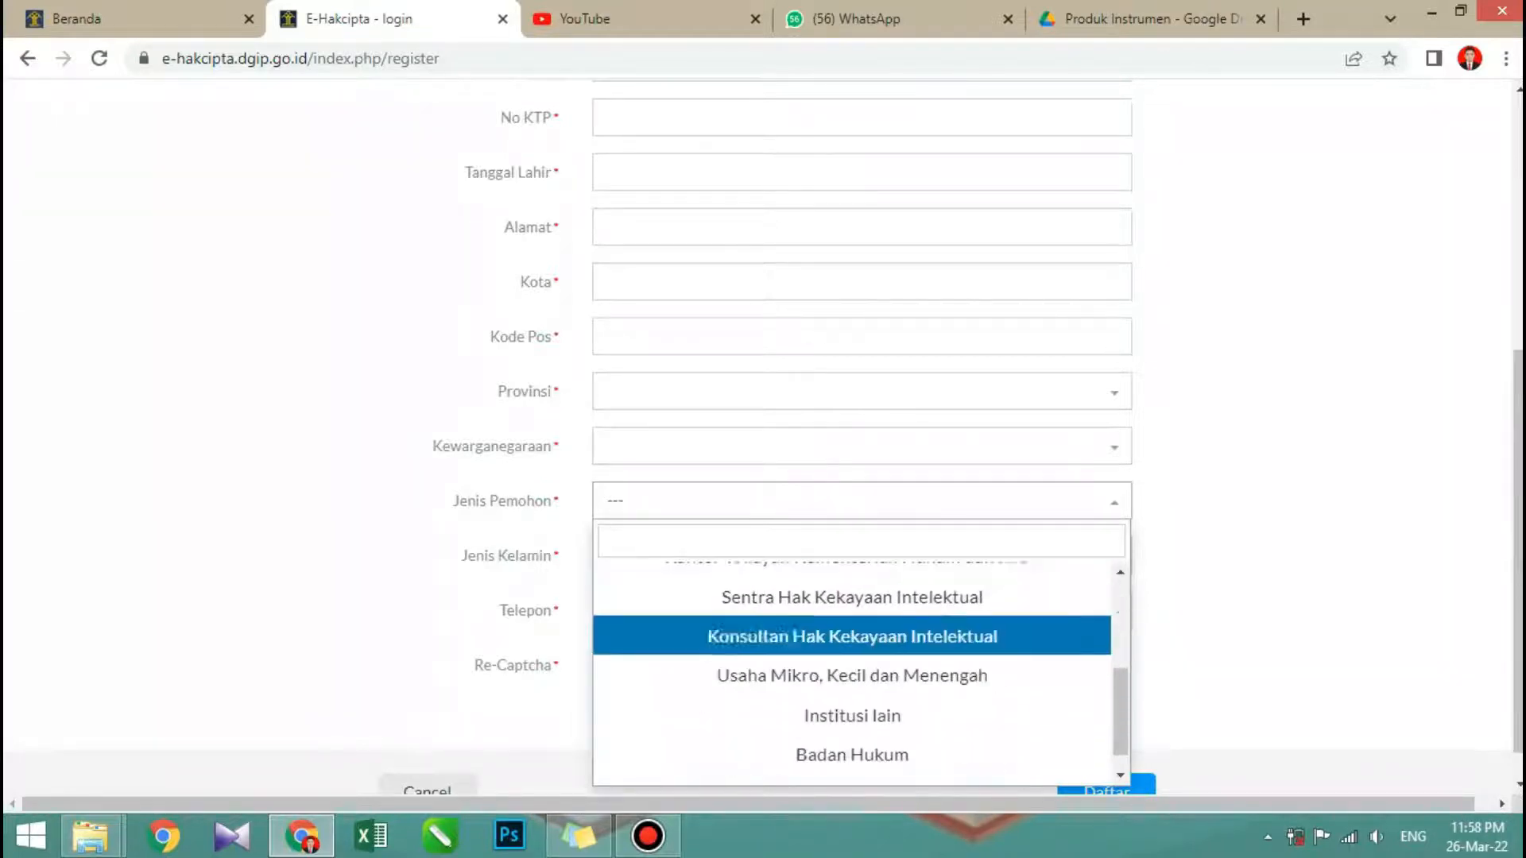
key("Up")
key("Up")
key("Up")
key("Up")
key("Up")
key("Up")
key("Up")
key("Up")
key("Up")
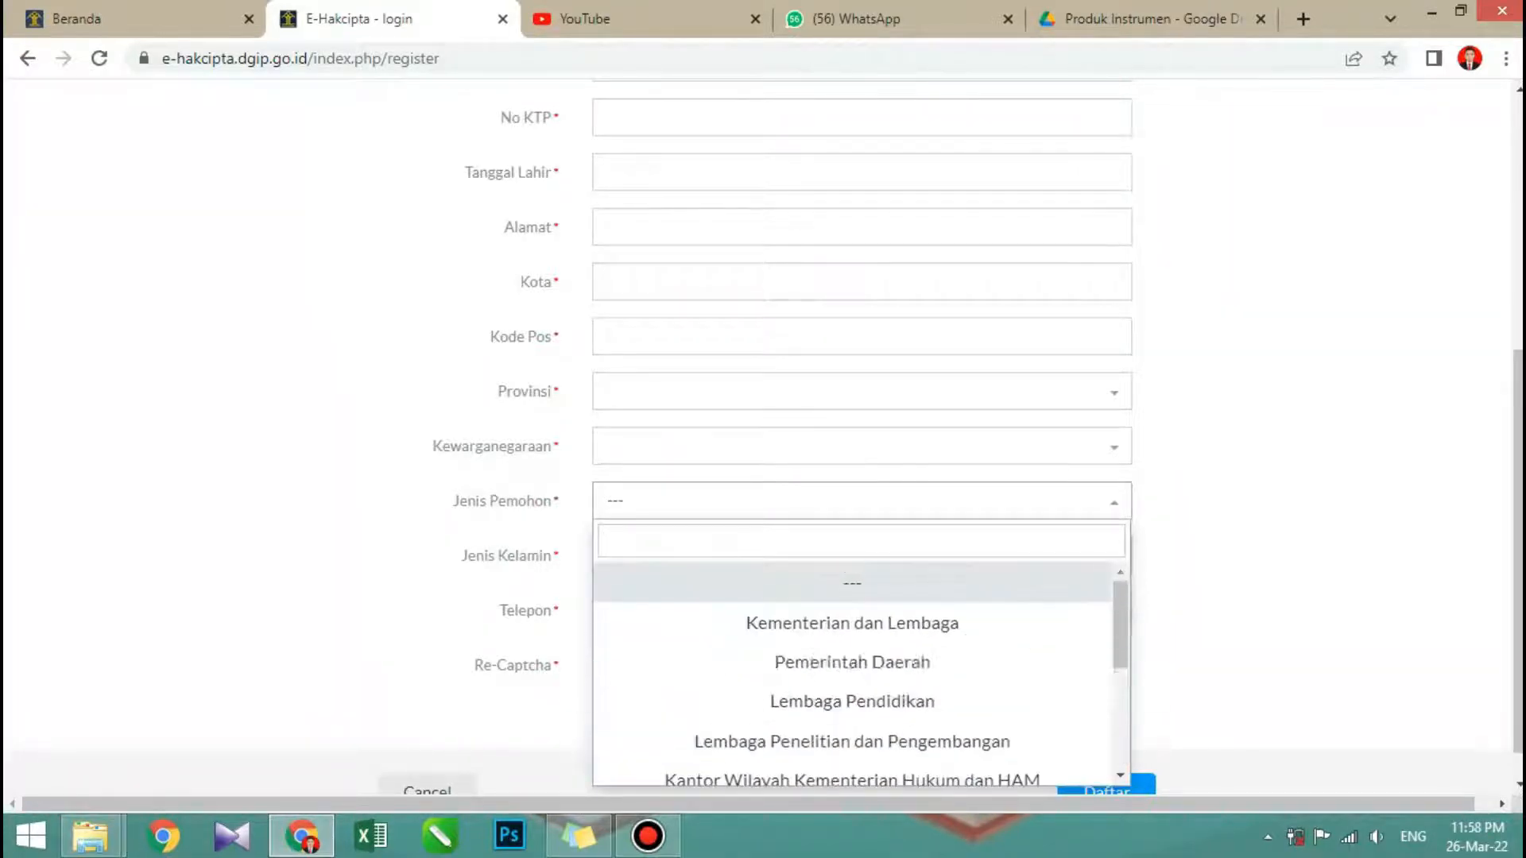
key("Down")
key("Down")
key("Down")
key("Down")
key("Down")
key("Down")
key("Down")
key("Down")
key("Down")
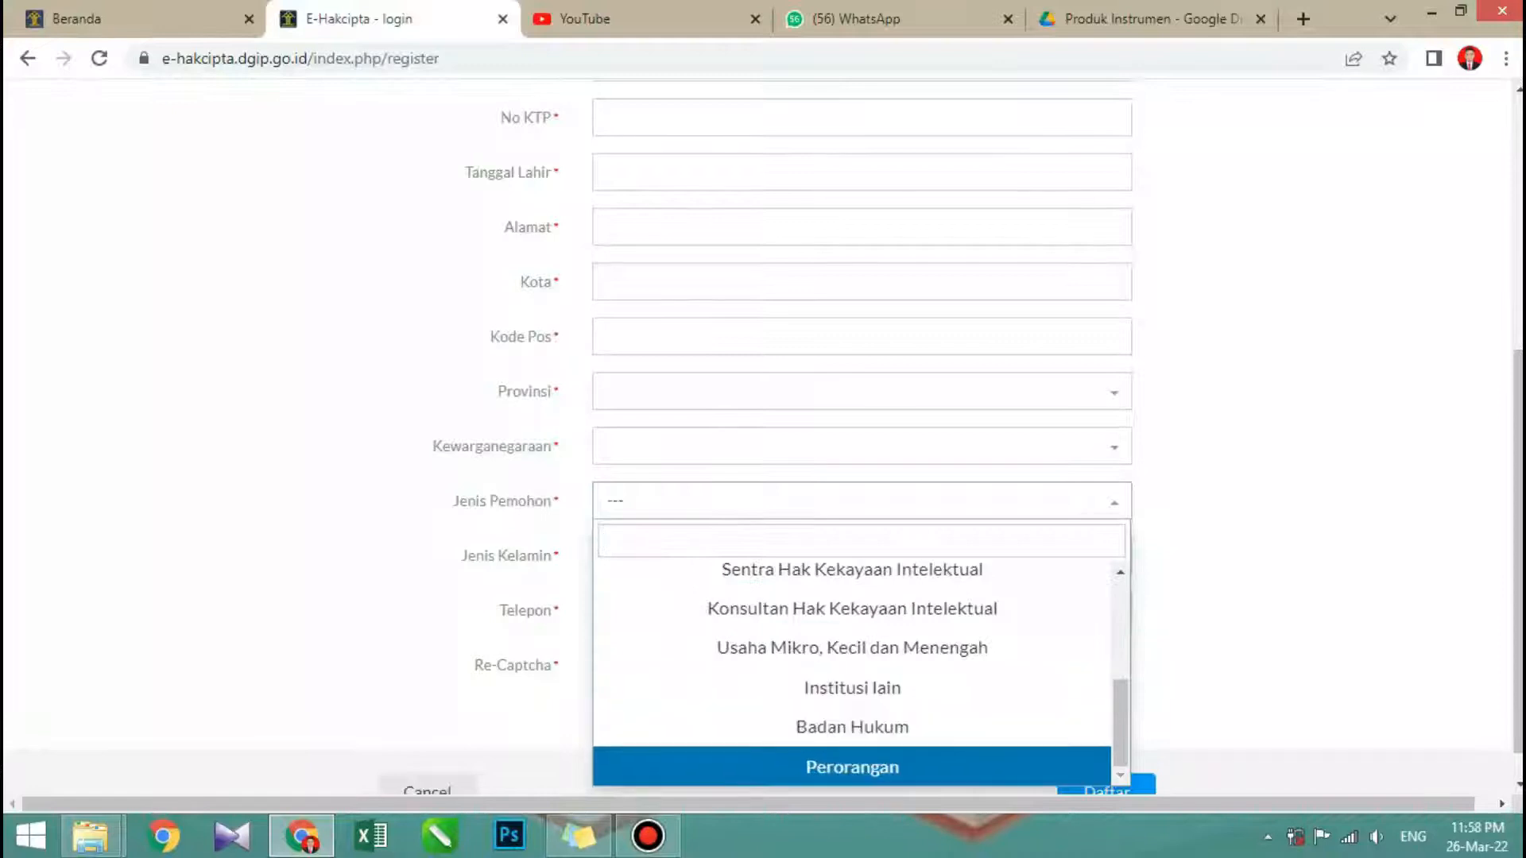
key("Up")
key("Up")
key("Up")
key("Down")
key("Down")
key("Down")
key("Up")
key("Up")
key("Up")
key("Up")
key("Up")
key("Up")
key("Up")
key("Up")
key("Up")
key("Up")
key("Up")
key("Down")
key("Down")
key("Down")
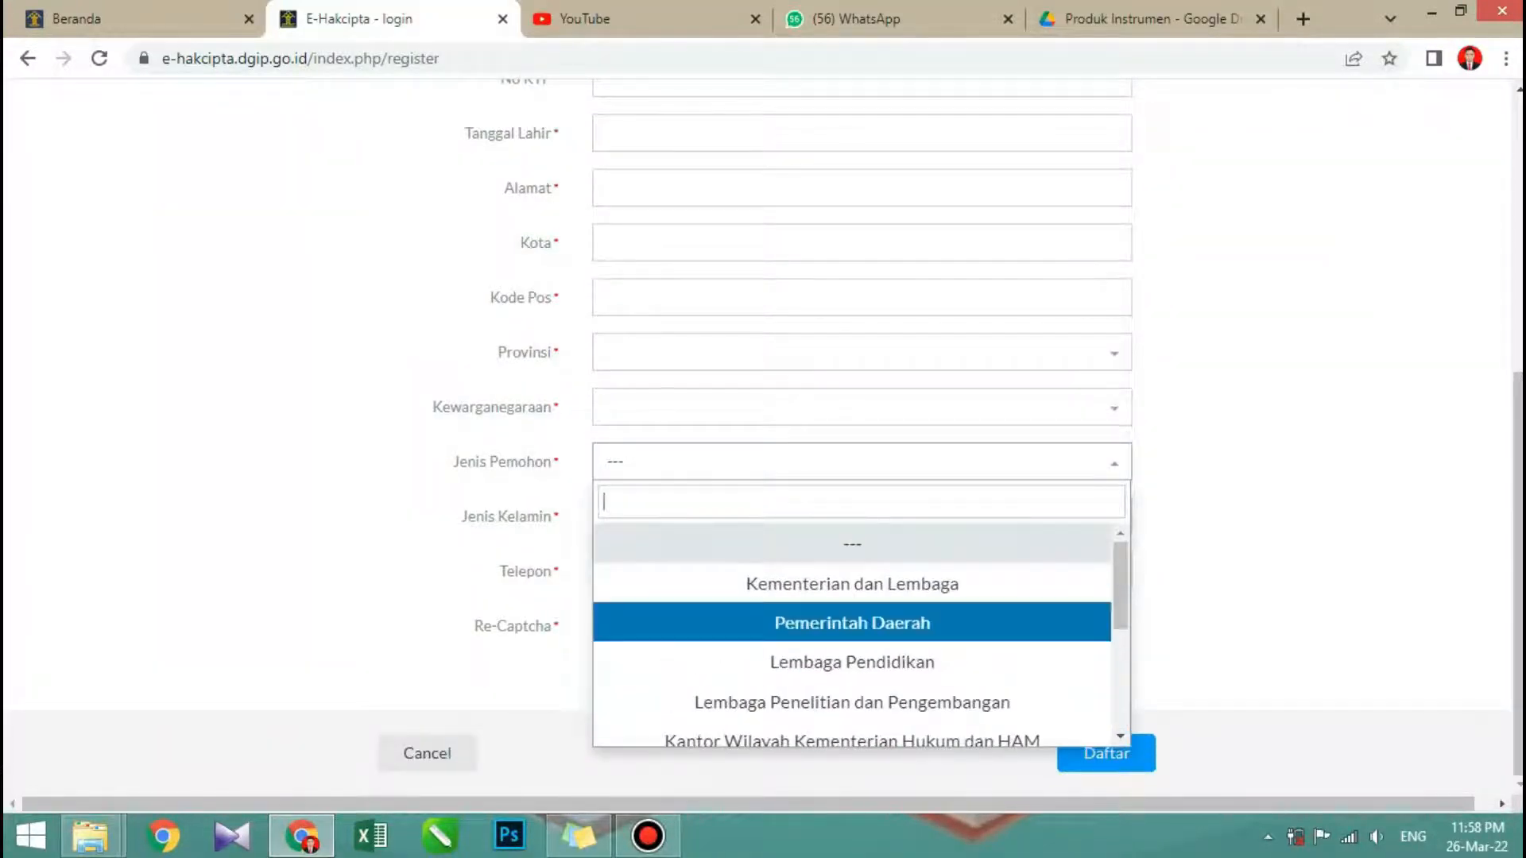
key("Down")
key("Down")
key("Down")
key("Down")
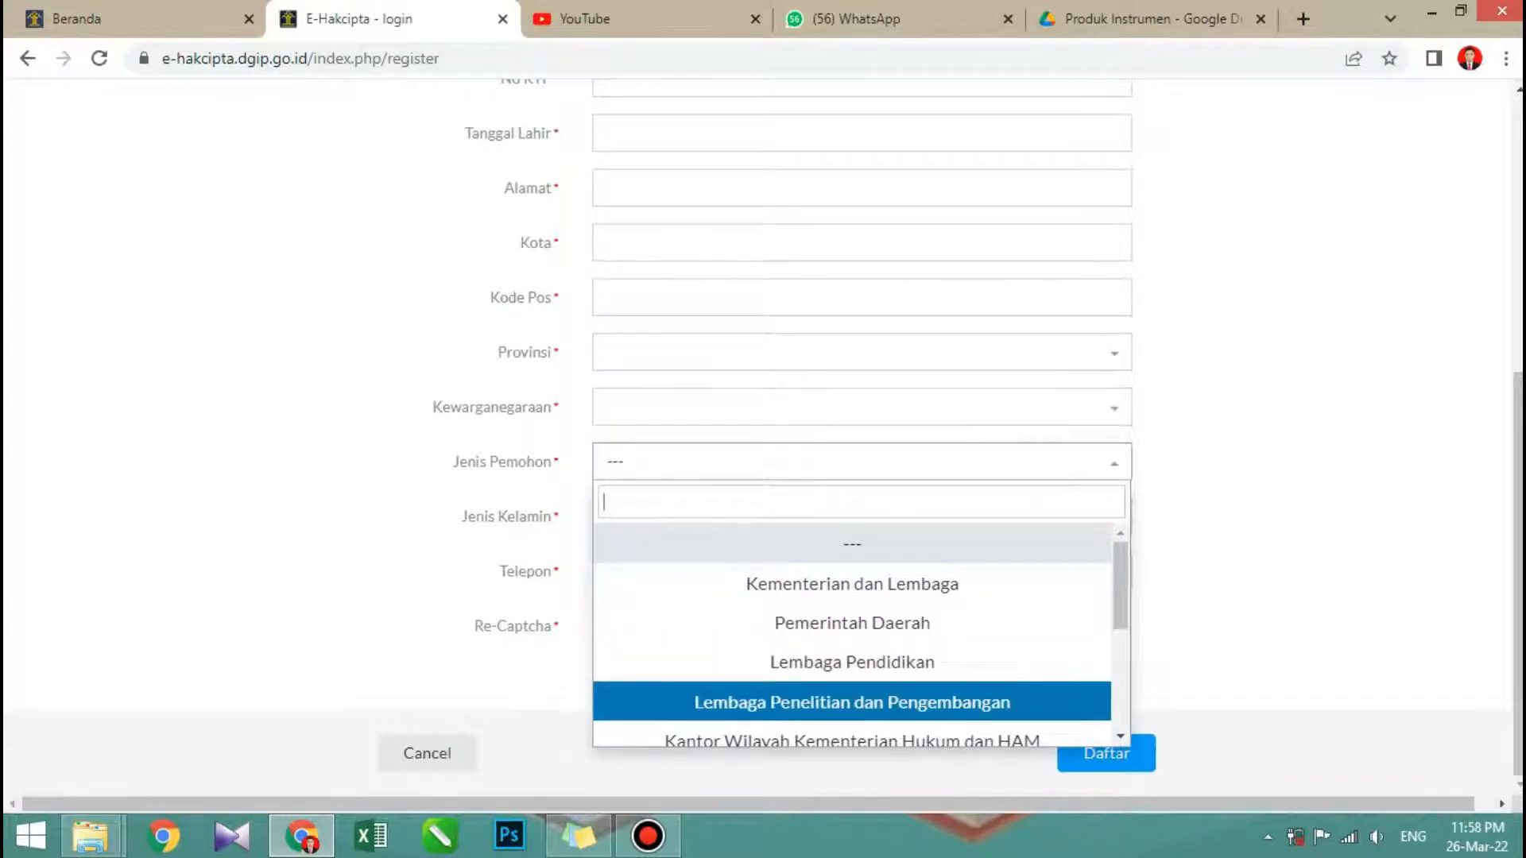
key("Up")
key("Up")
key("Down")
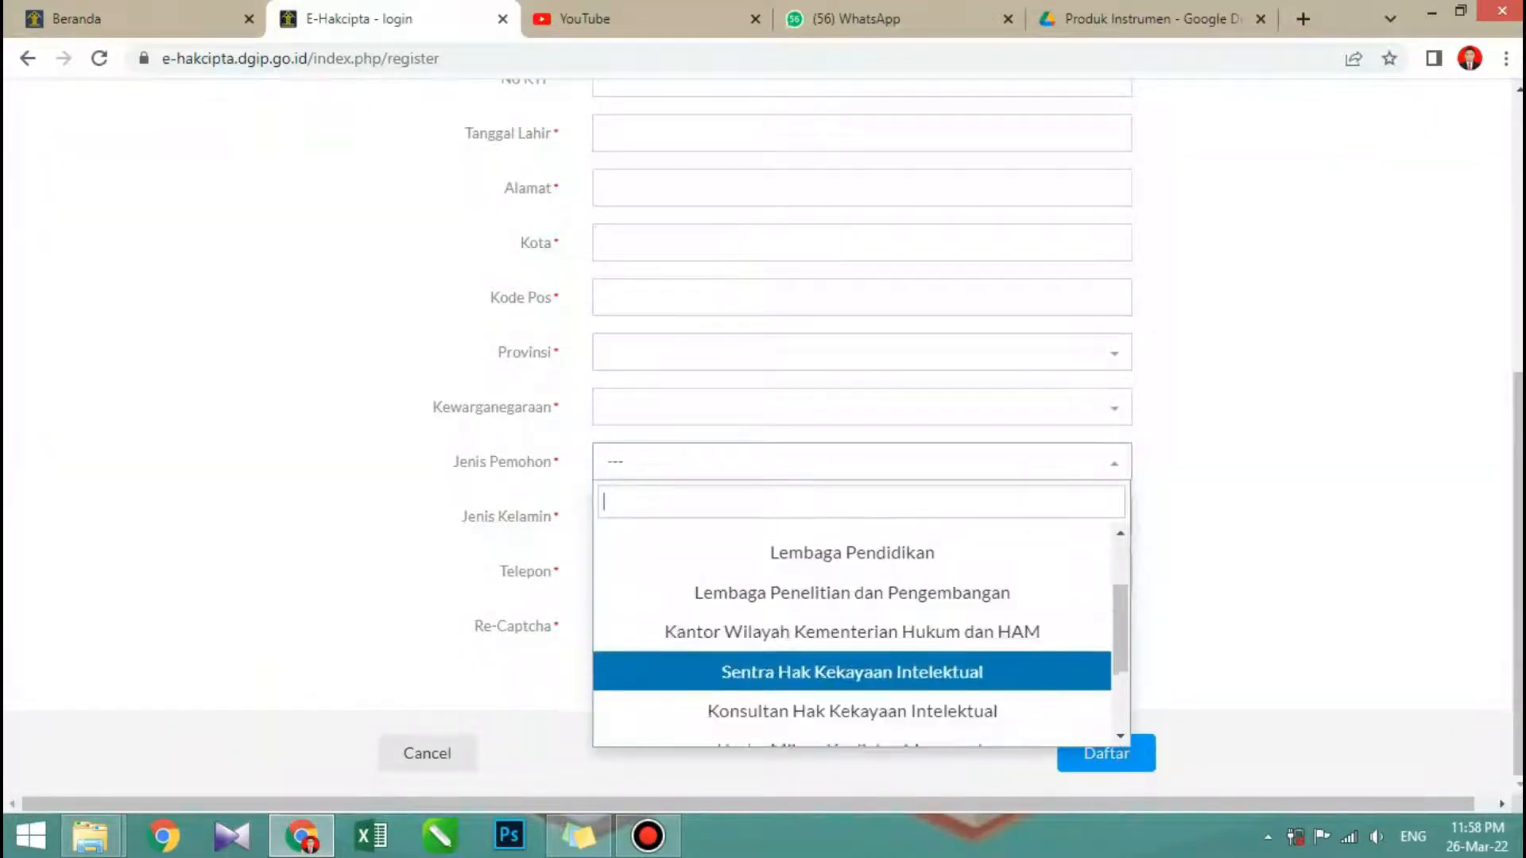
key("Up")
key("Up")
key("Up")
key("Up")
key("Up")
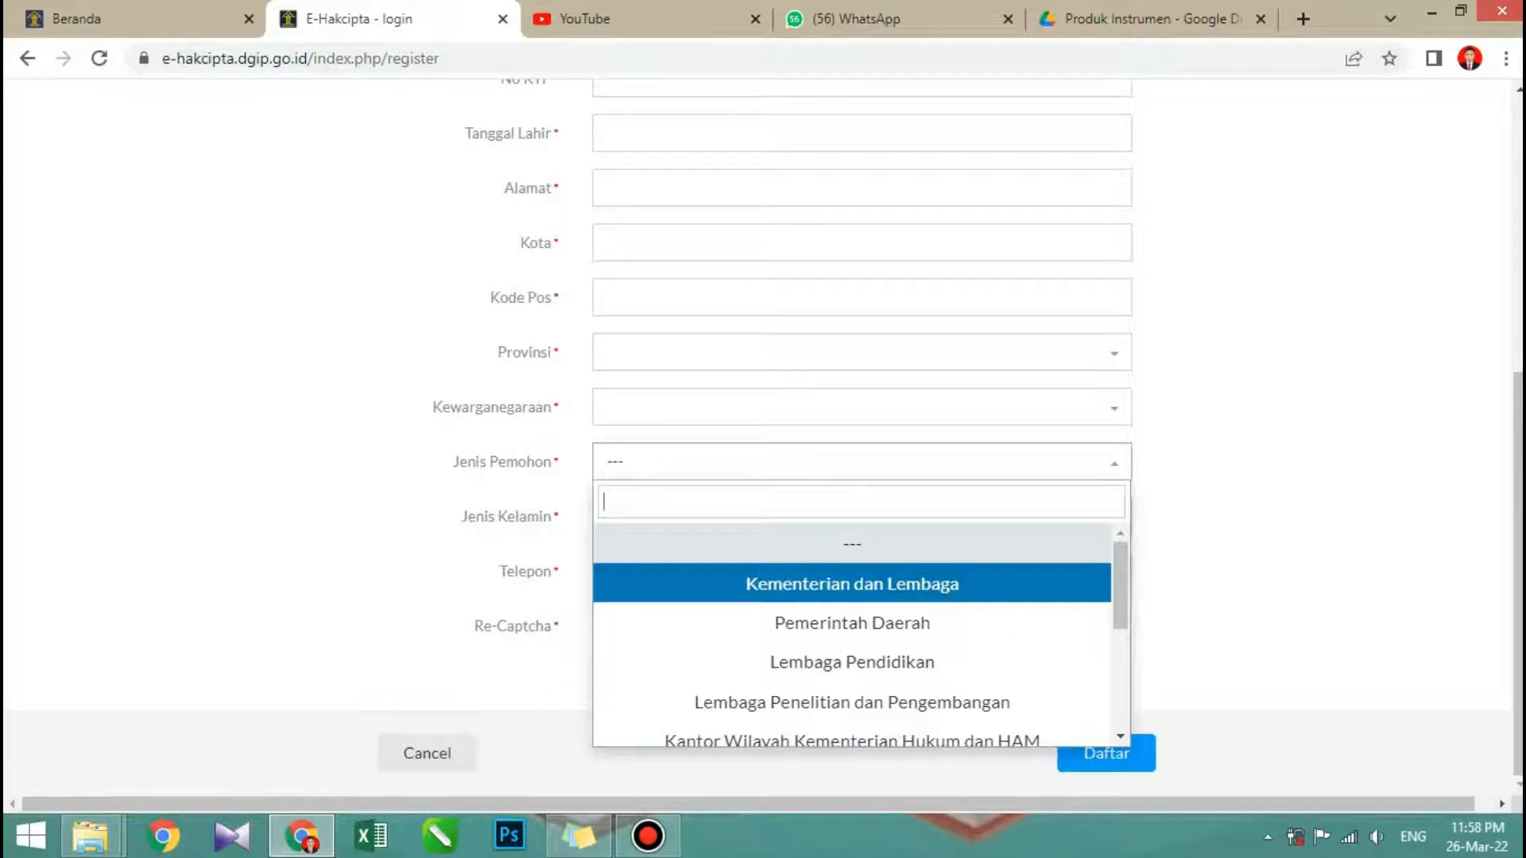
key("Down")
key("Down")
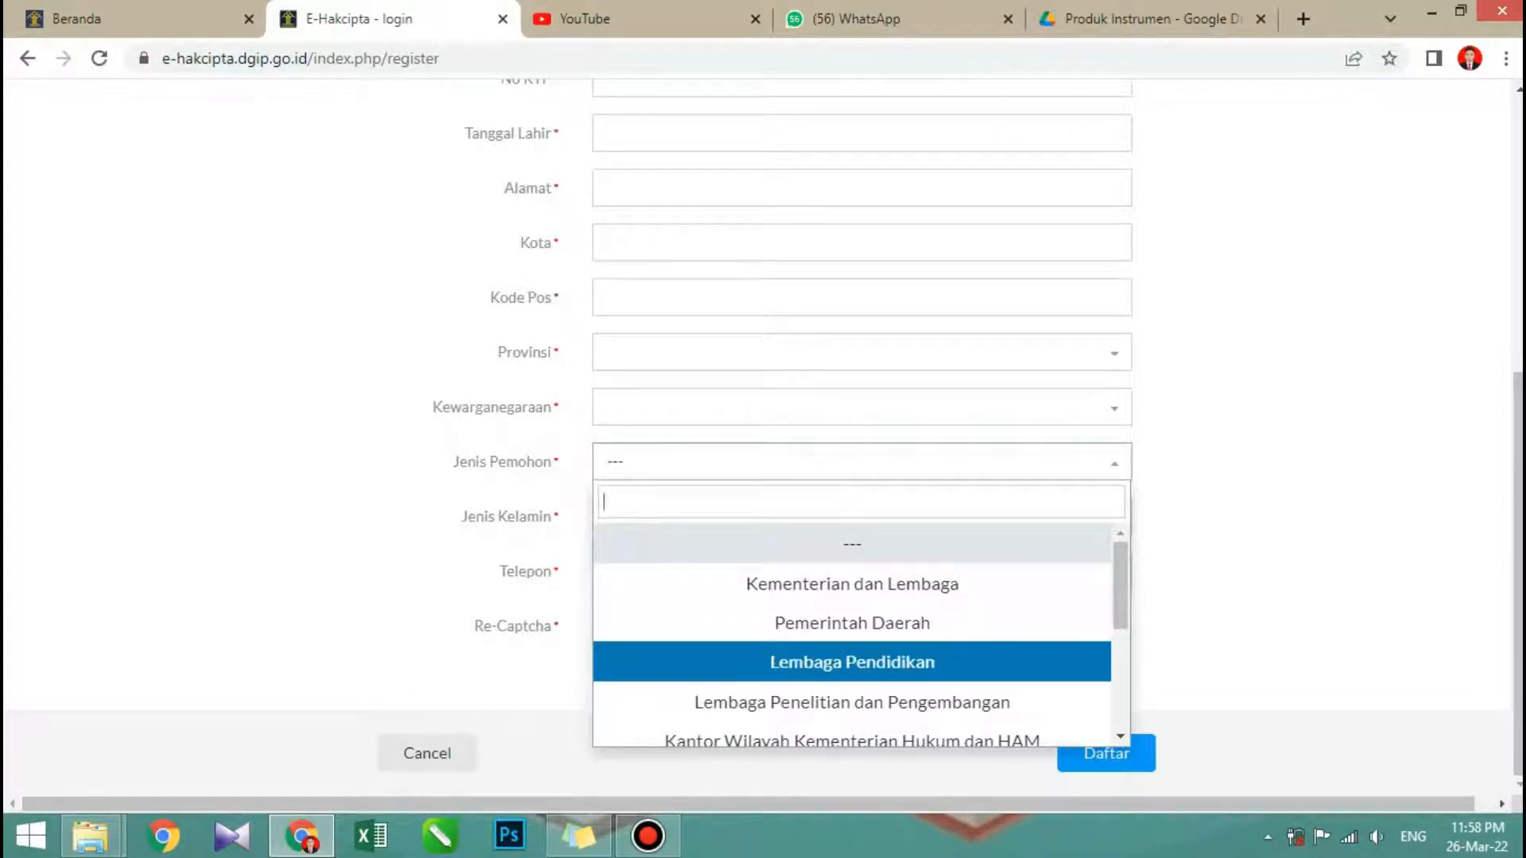
scroll(851, 693, "down", 3)
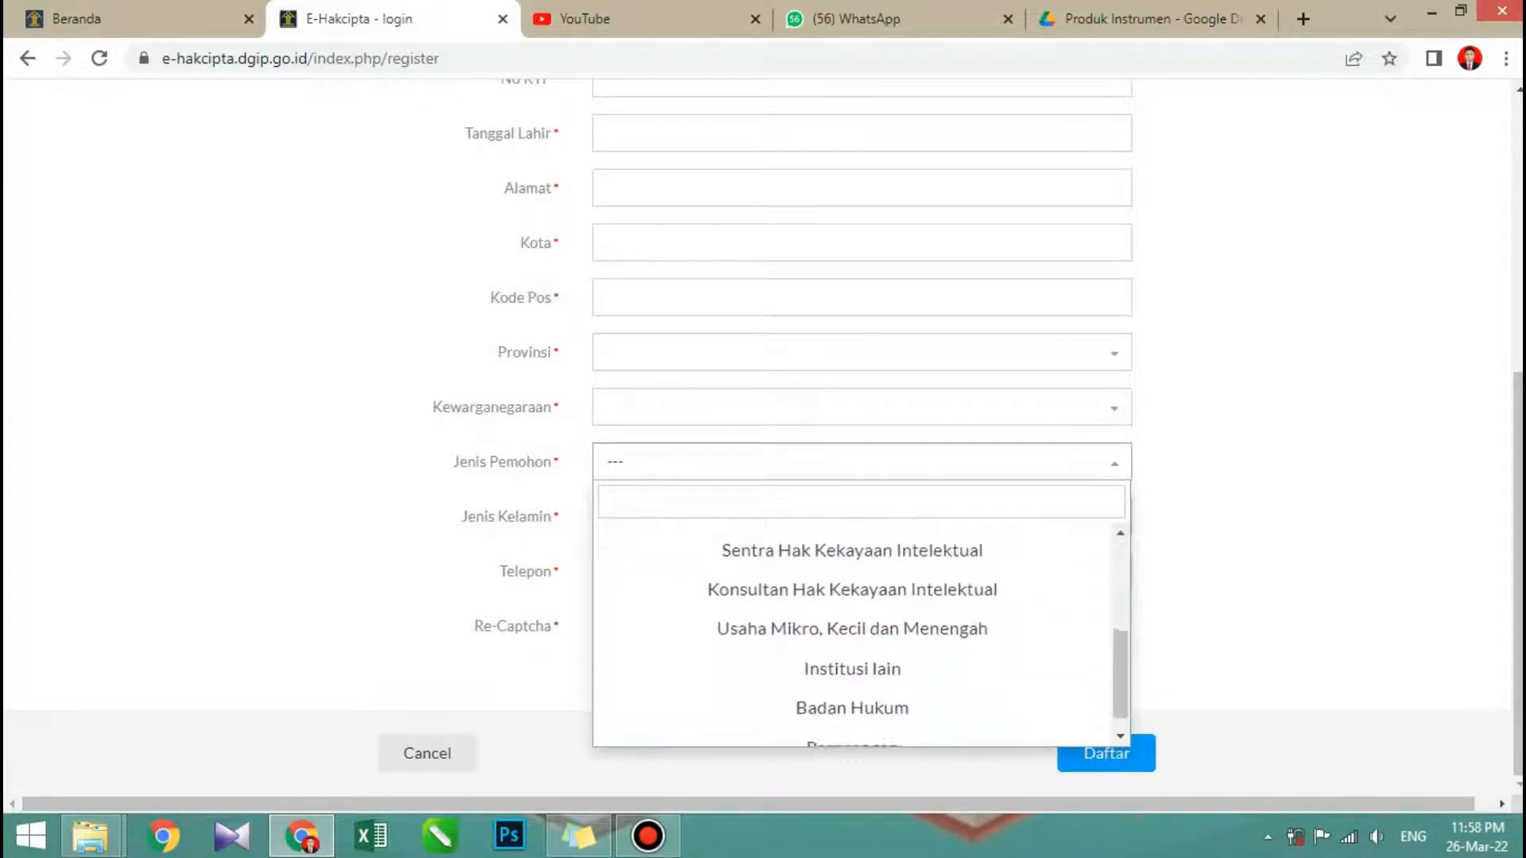
key("Escape")
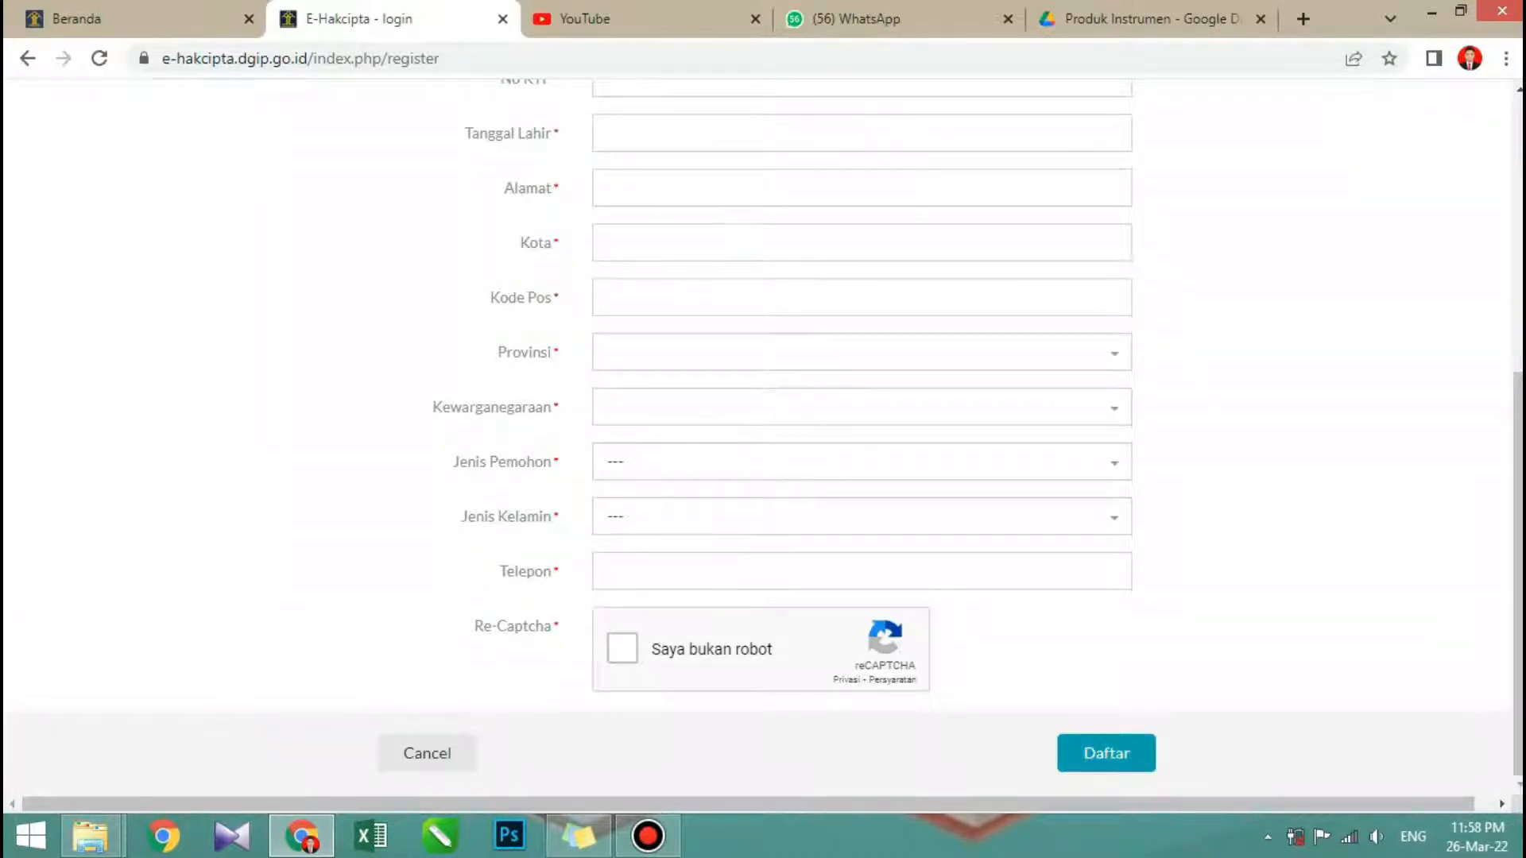
scroll(763, 441, "up", 5)
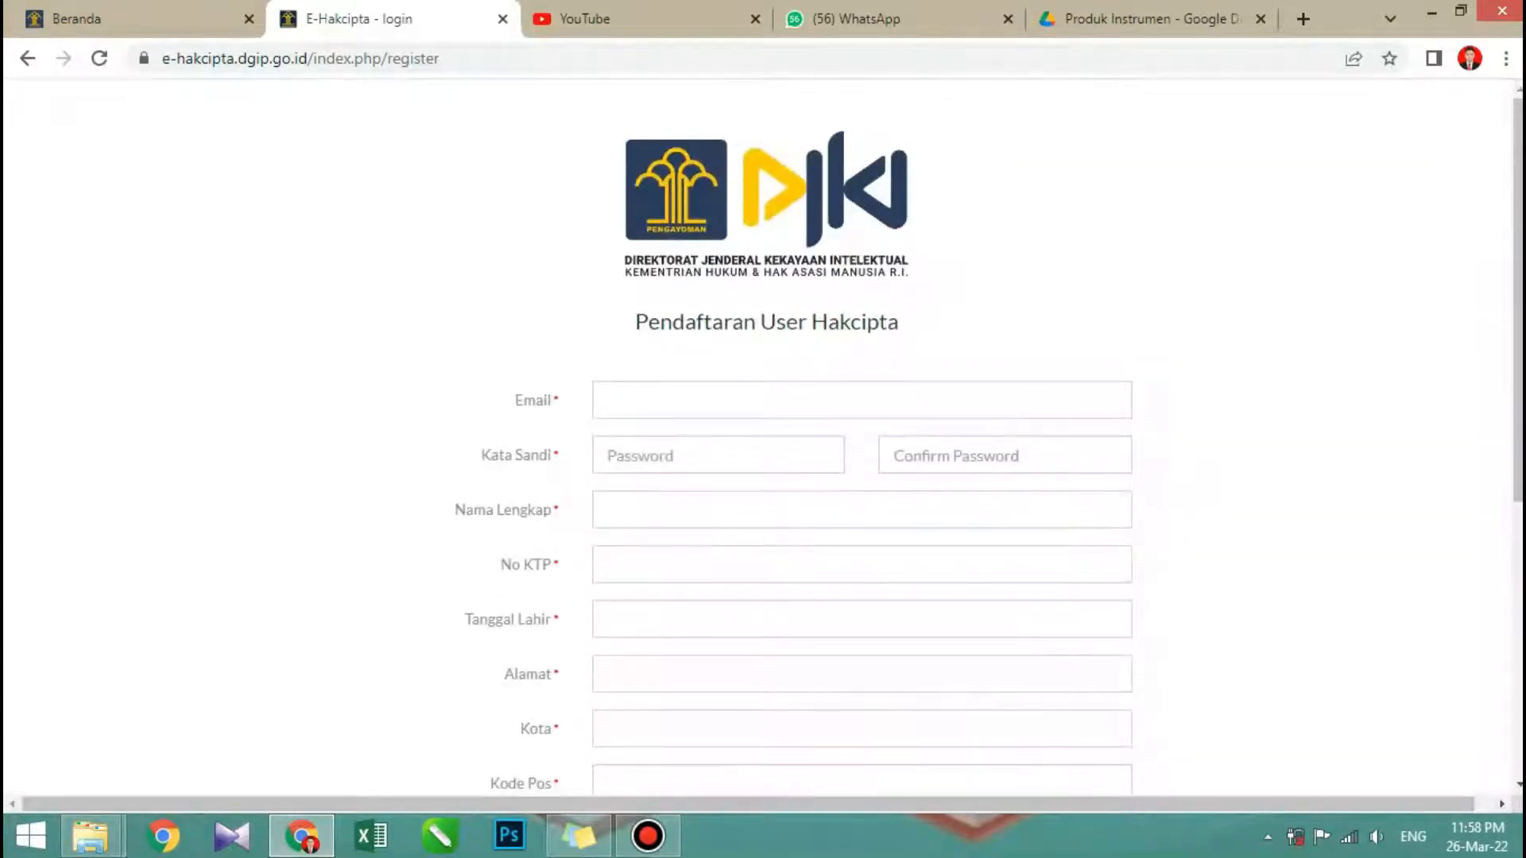
- Cancel the Pendaftaran User Hakcipta registration form and return to the member login page
scroll(763, 441, "down", 5)
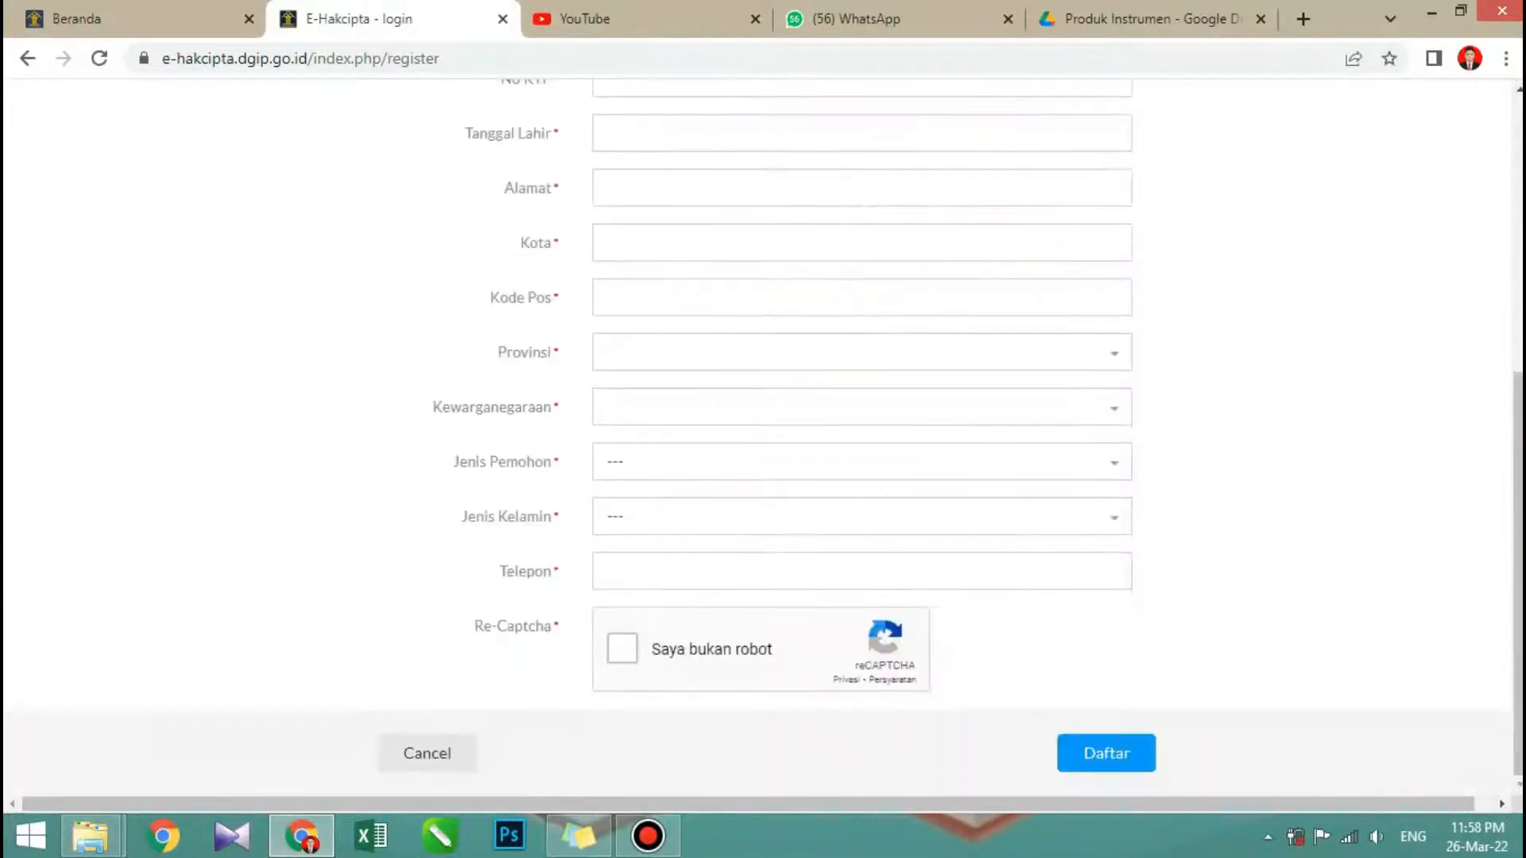
scroll(763, 441, "up", 5)
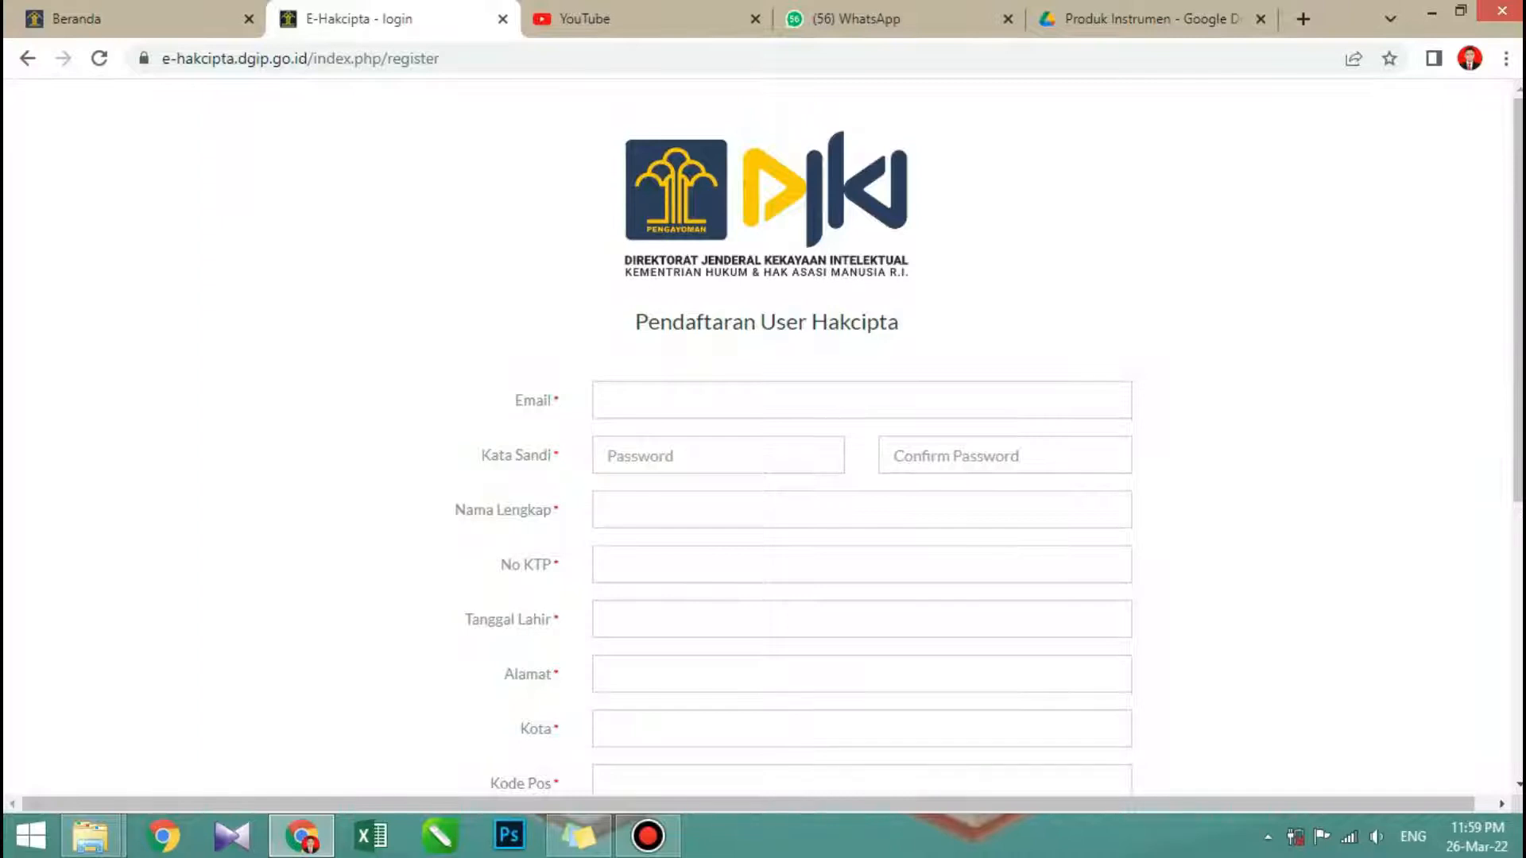
scroll(763, 437, "down", 6)
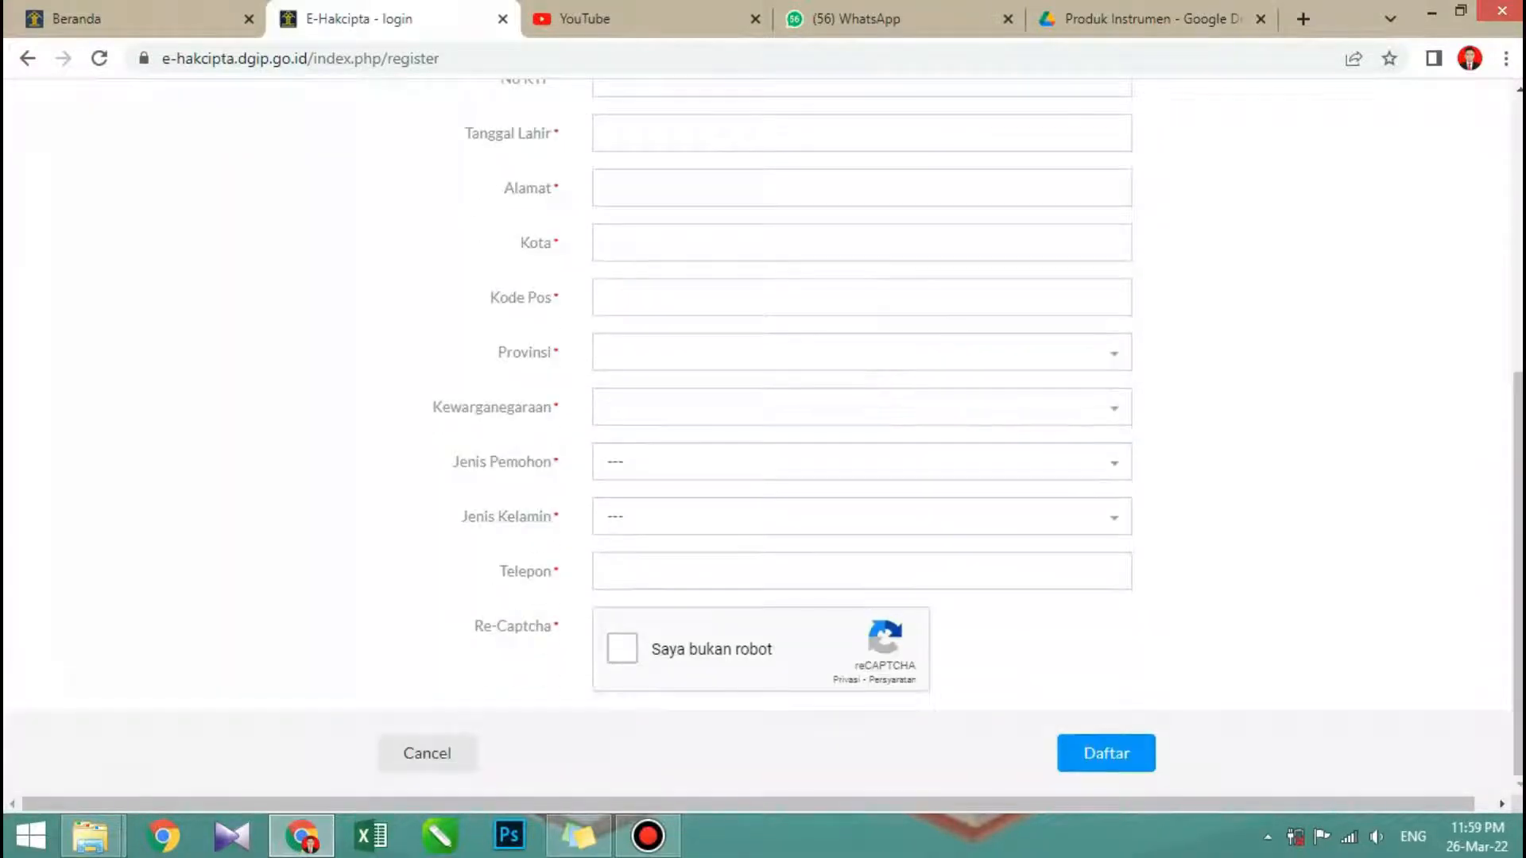
left_click(427, 752)
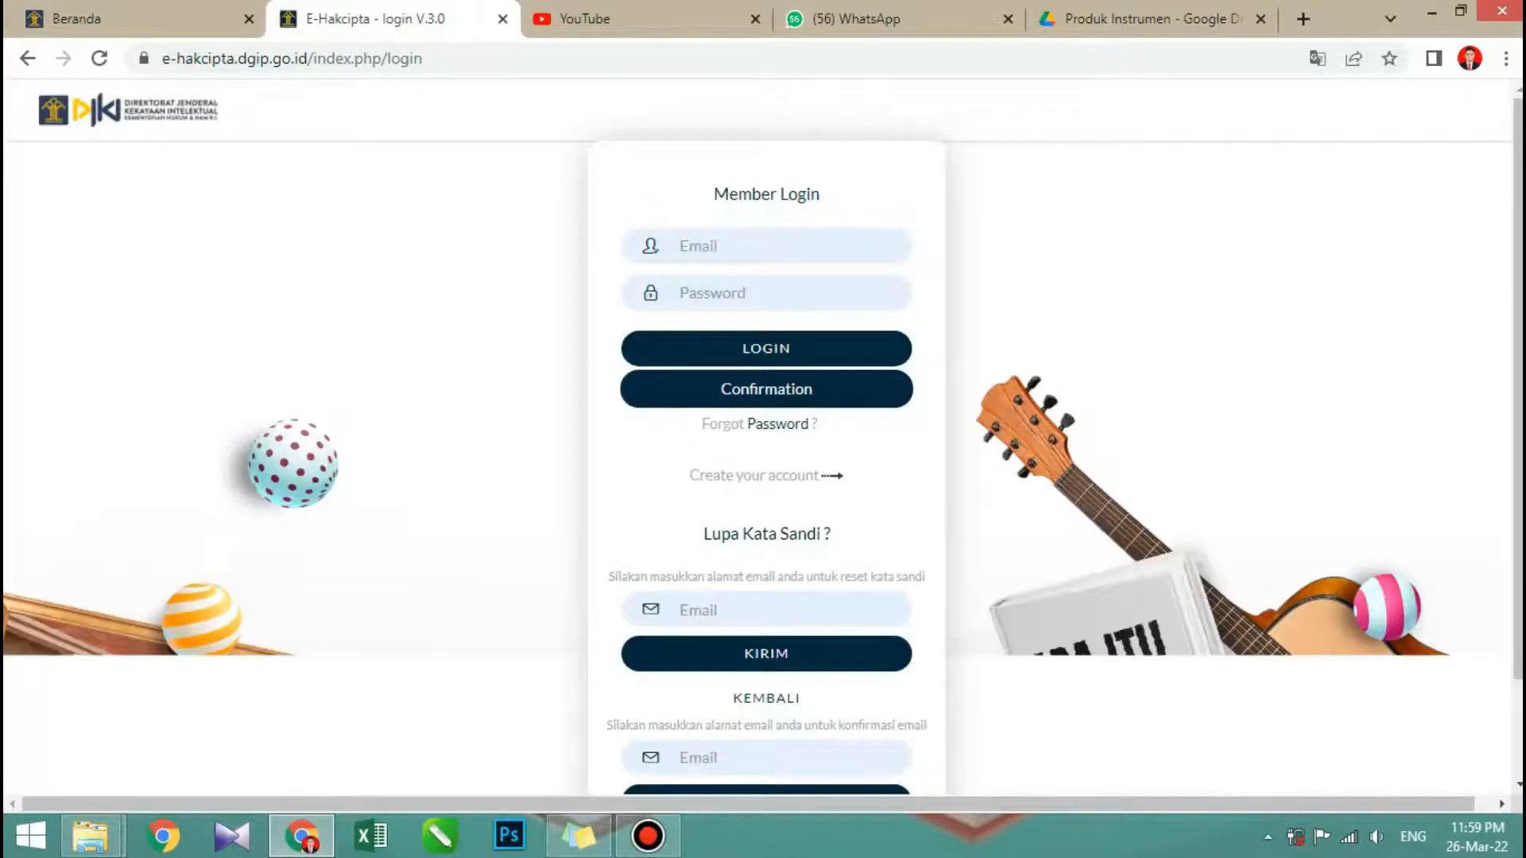
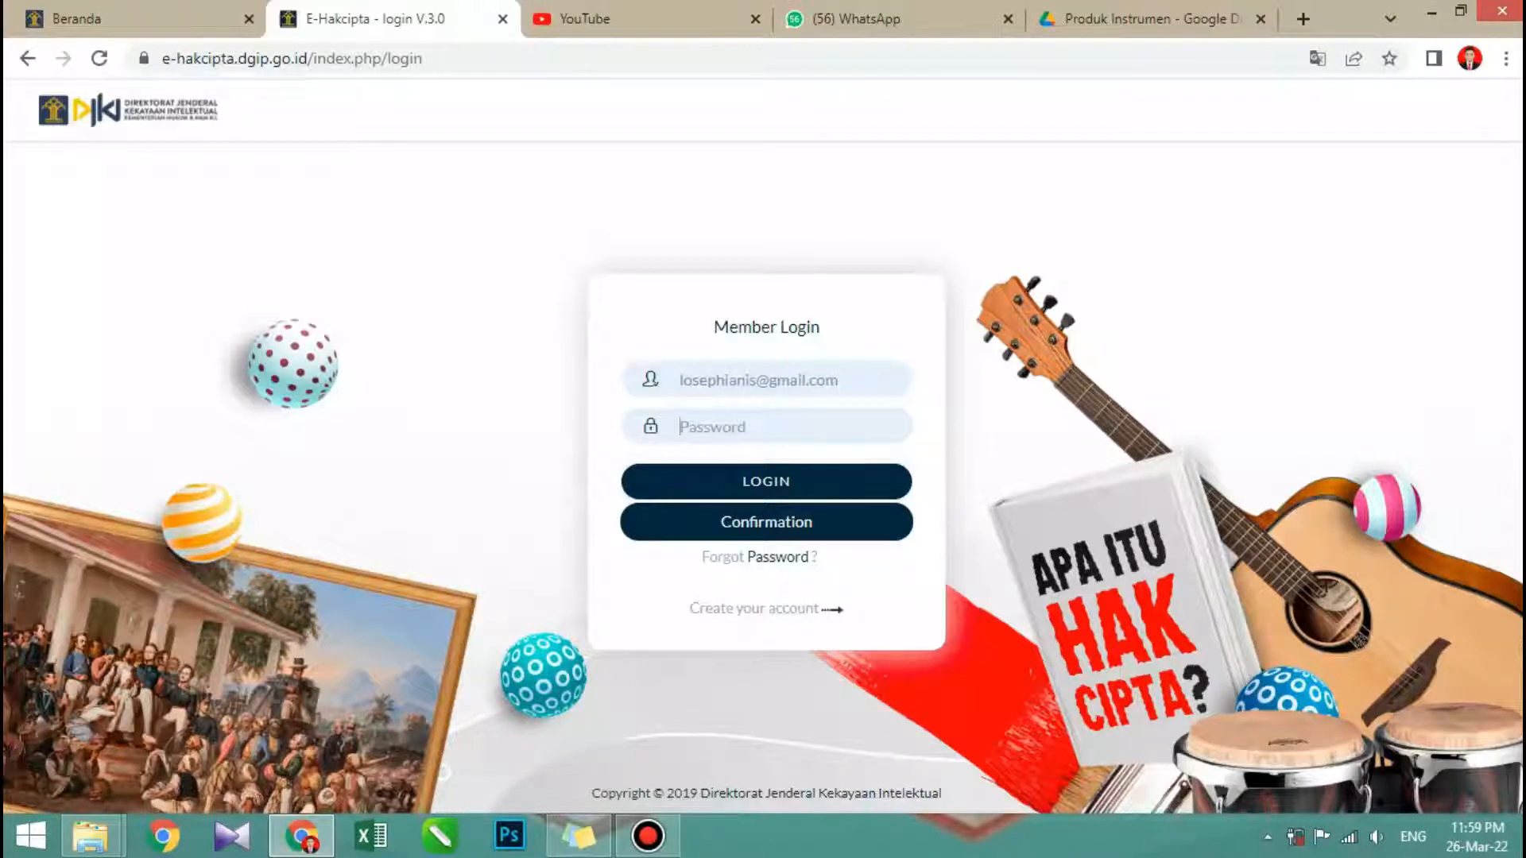
- Log in to e-Hakcipta with the account email and password
type("•••••••••")
key("Return")
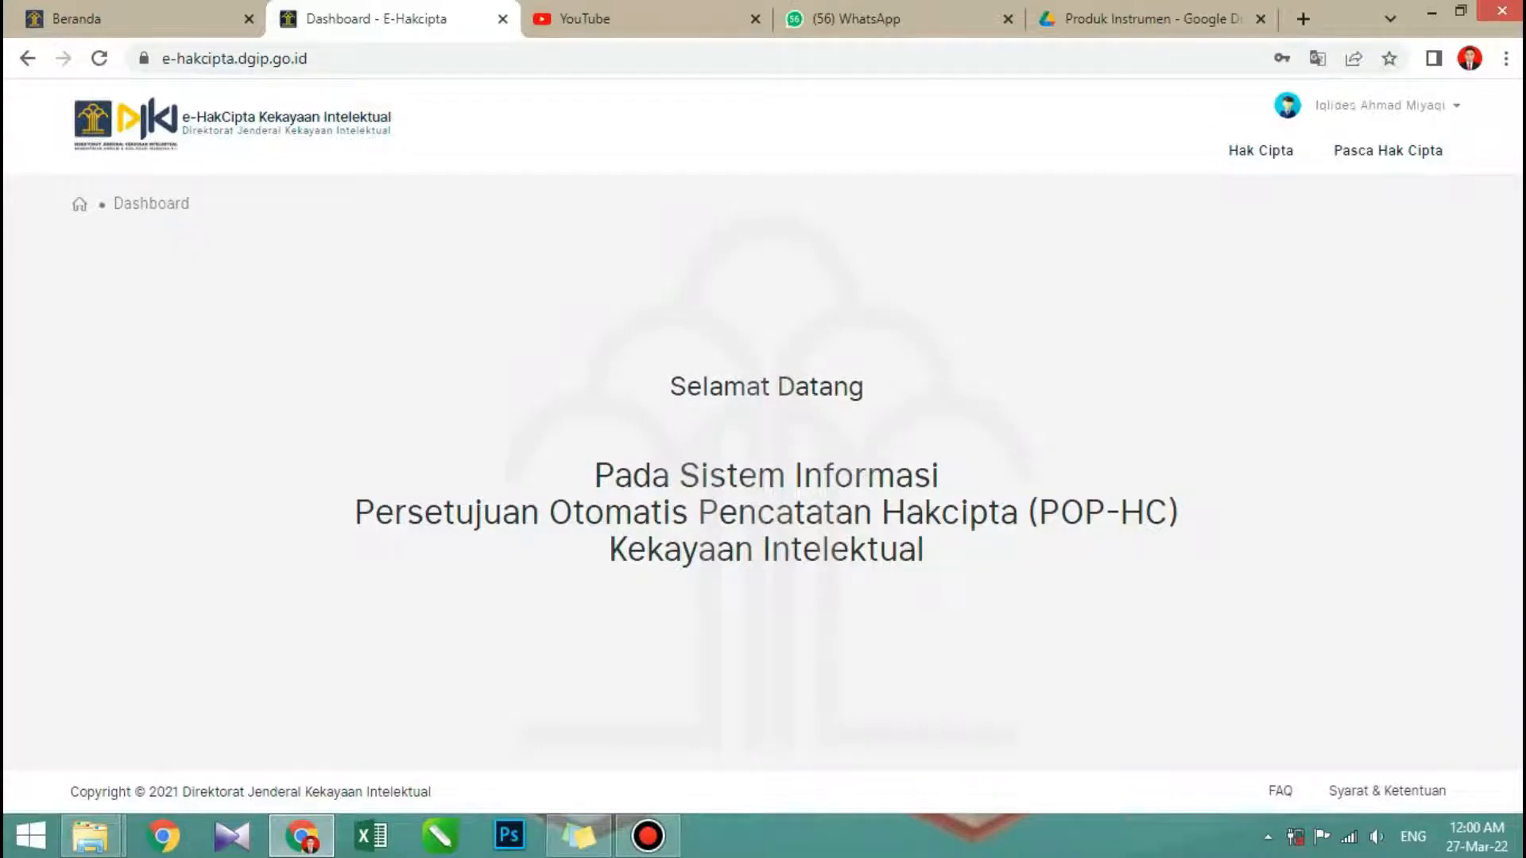
- Start a new Hak Cipta application and download the Surat Pernyataan and Surat Pengalihan Hak templates
left_click(1379, 105)
mouse_move(1260, 151)
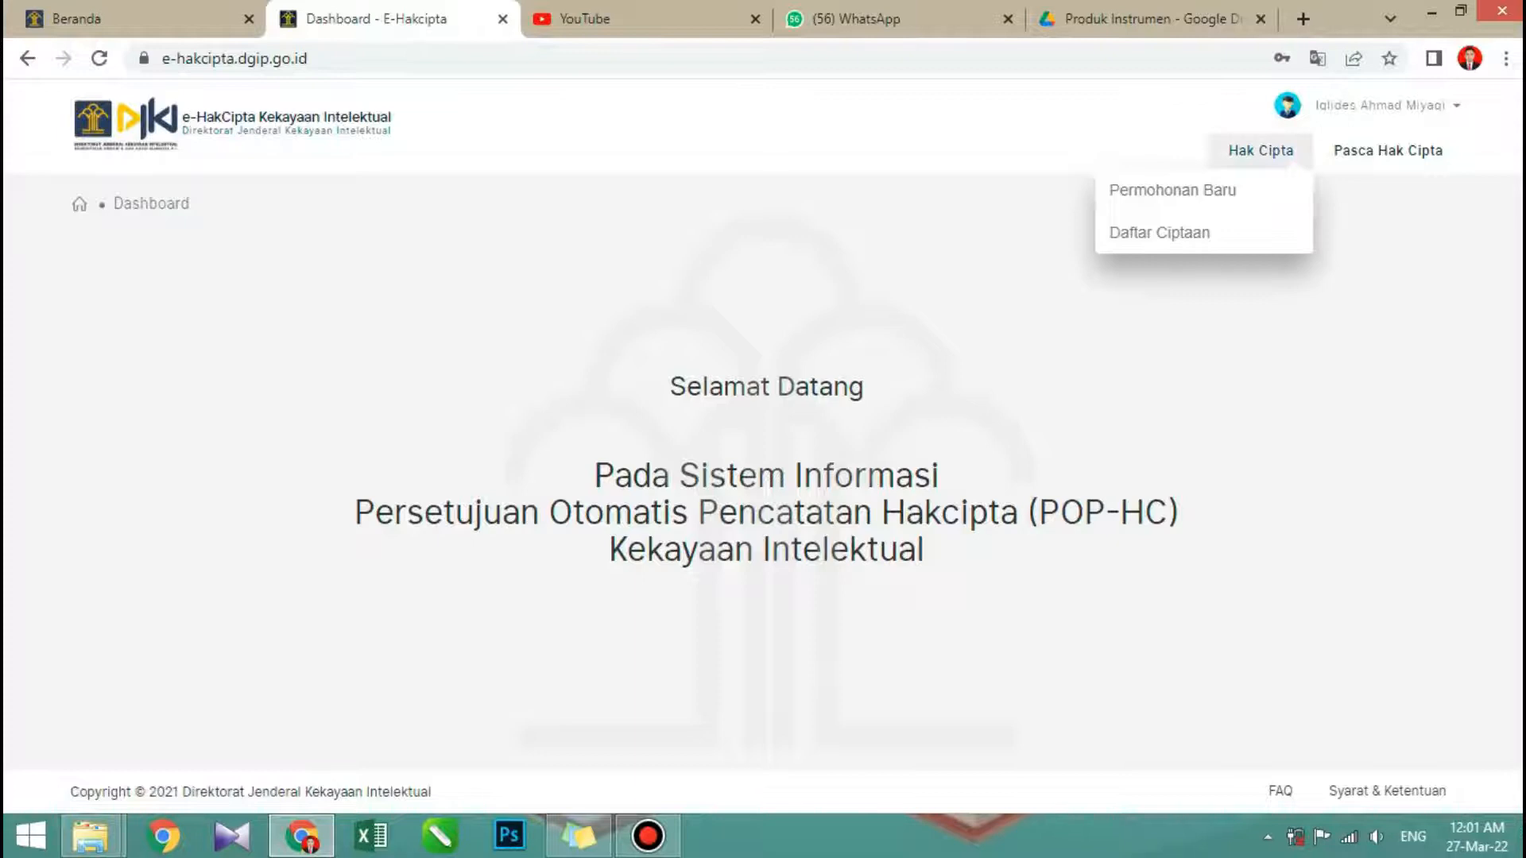
mouse_move(1387, 151)
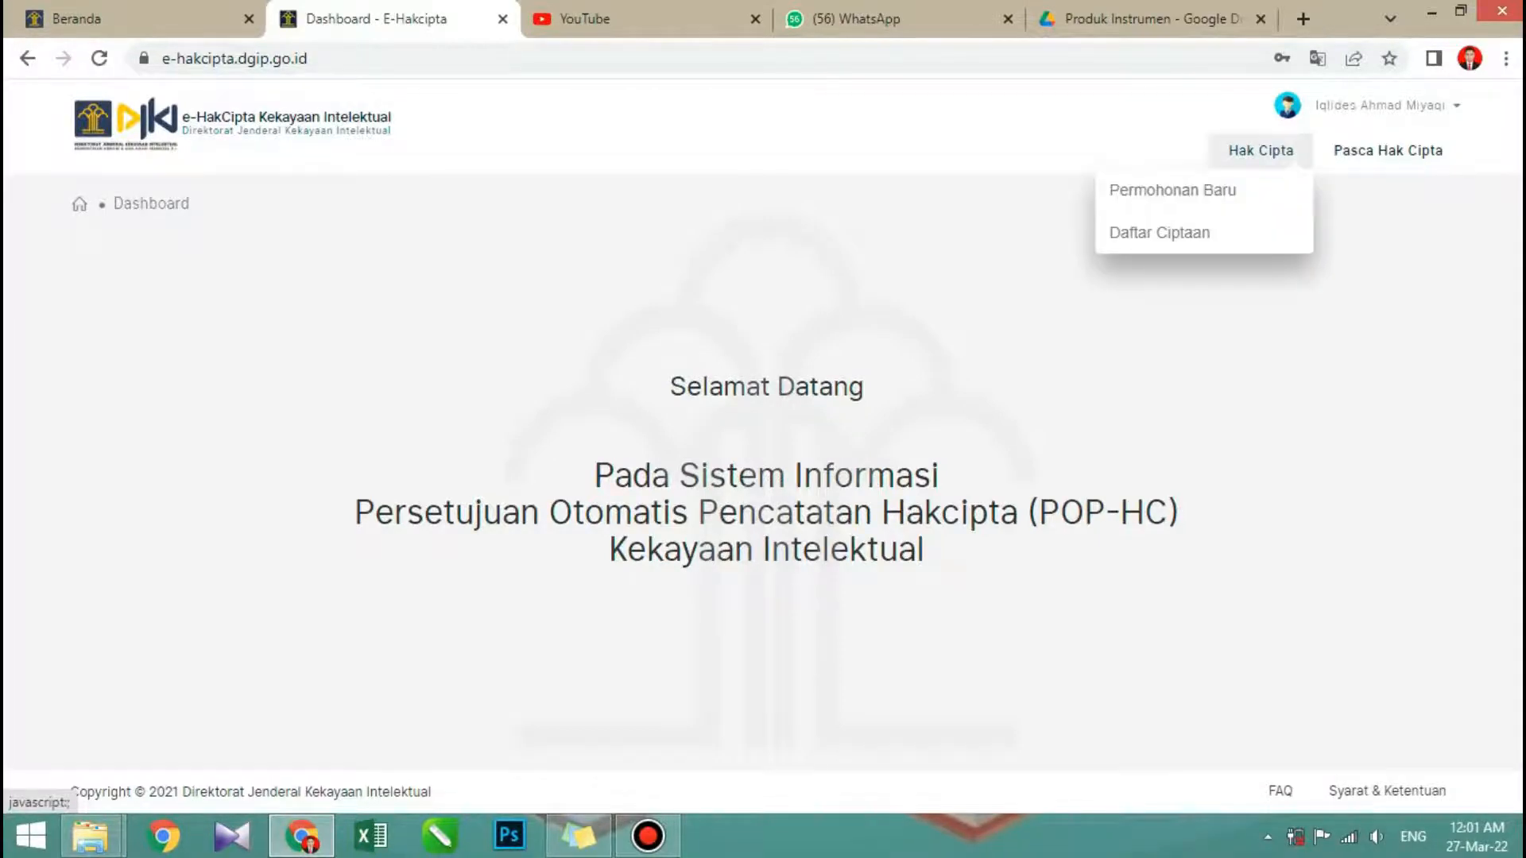
left_click(1173, 191)
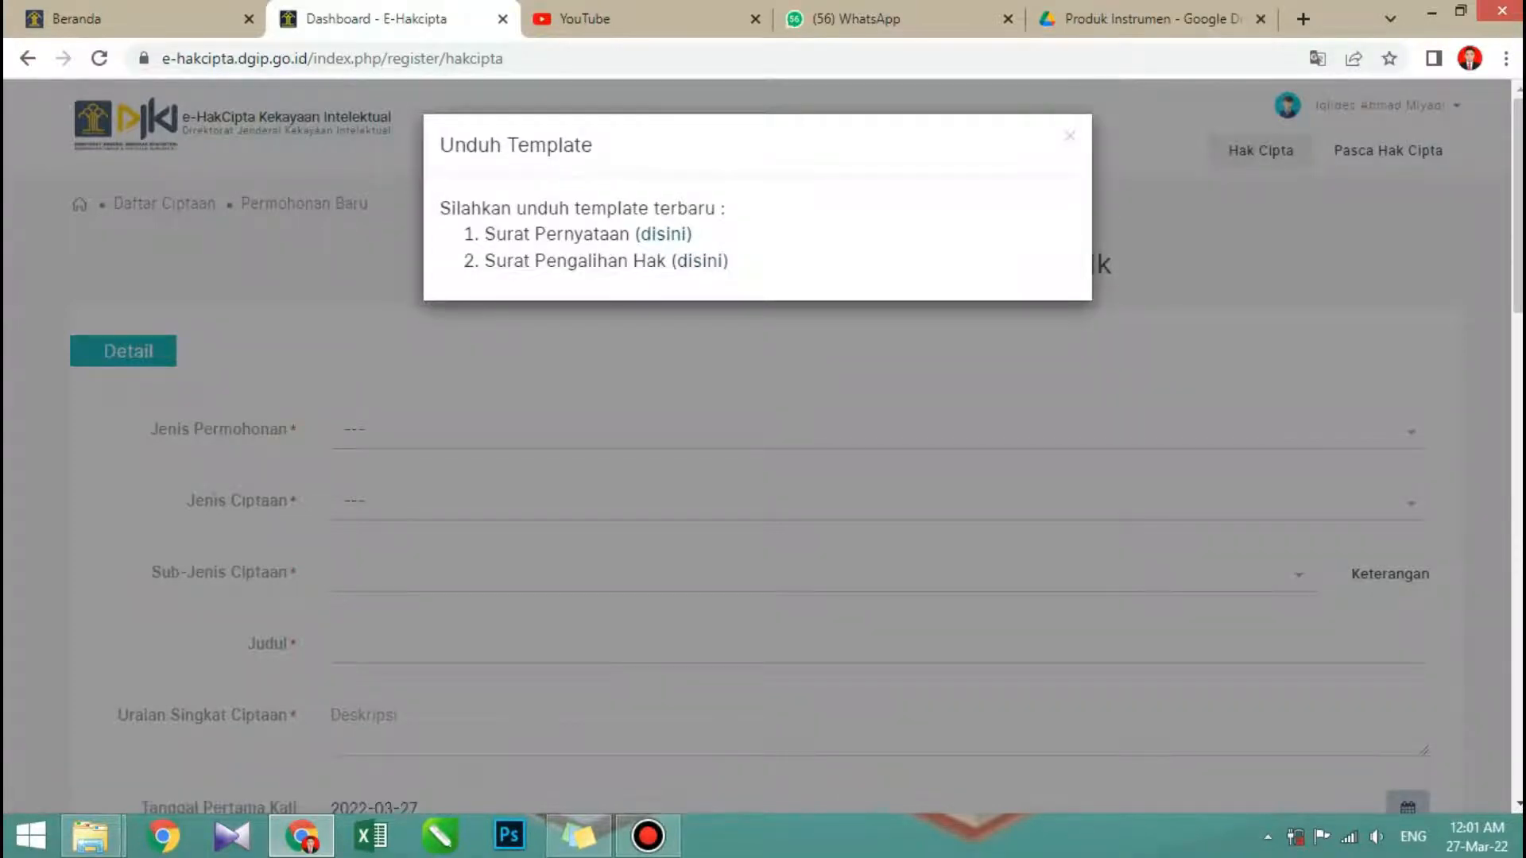
left_click(663, 233)
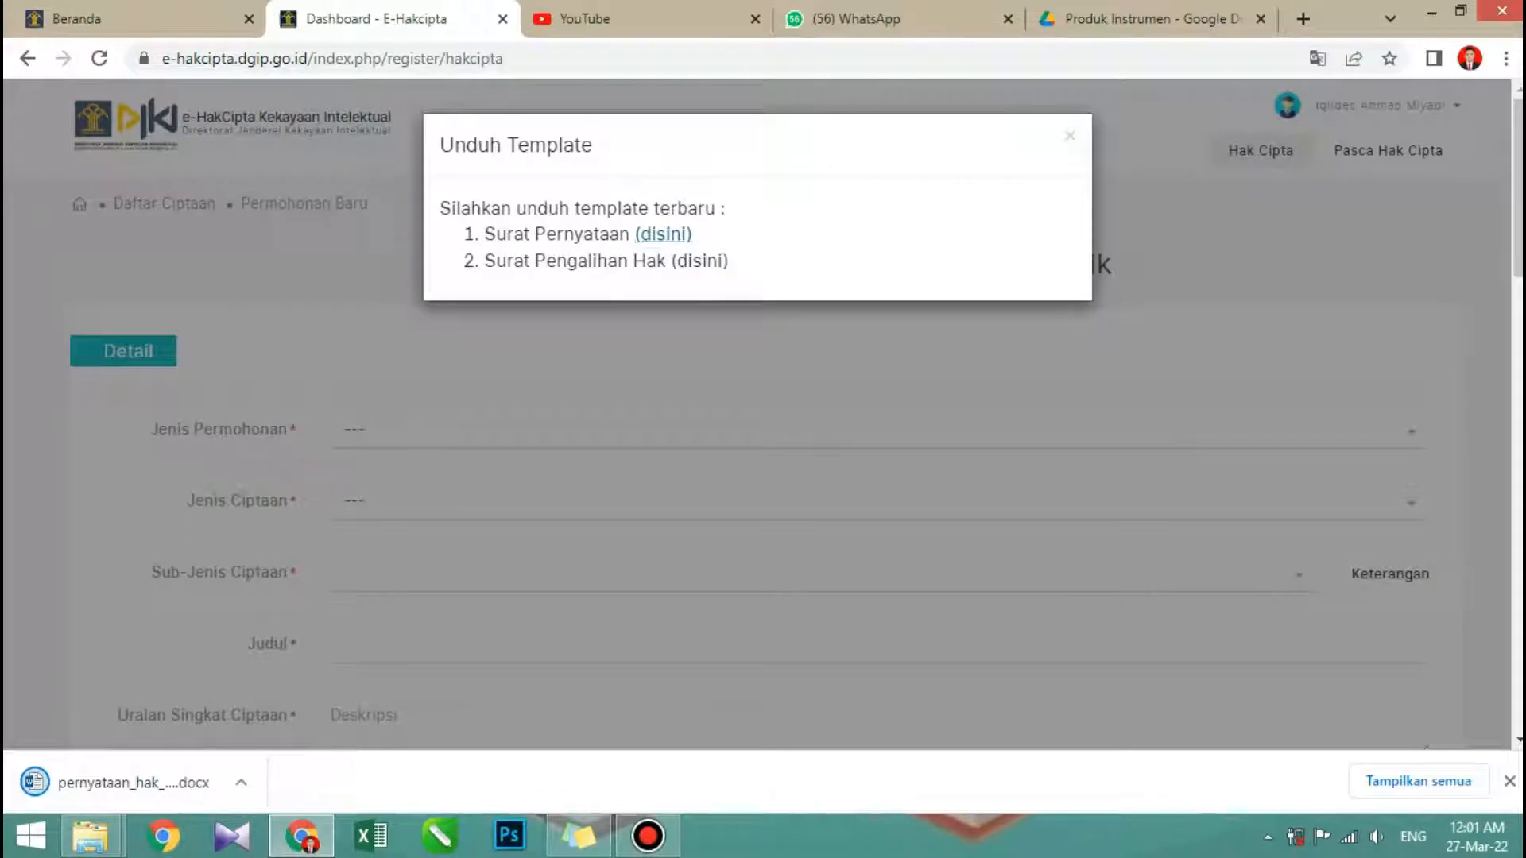
left_click(700, 260)
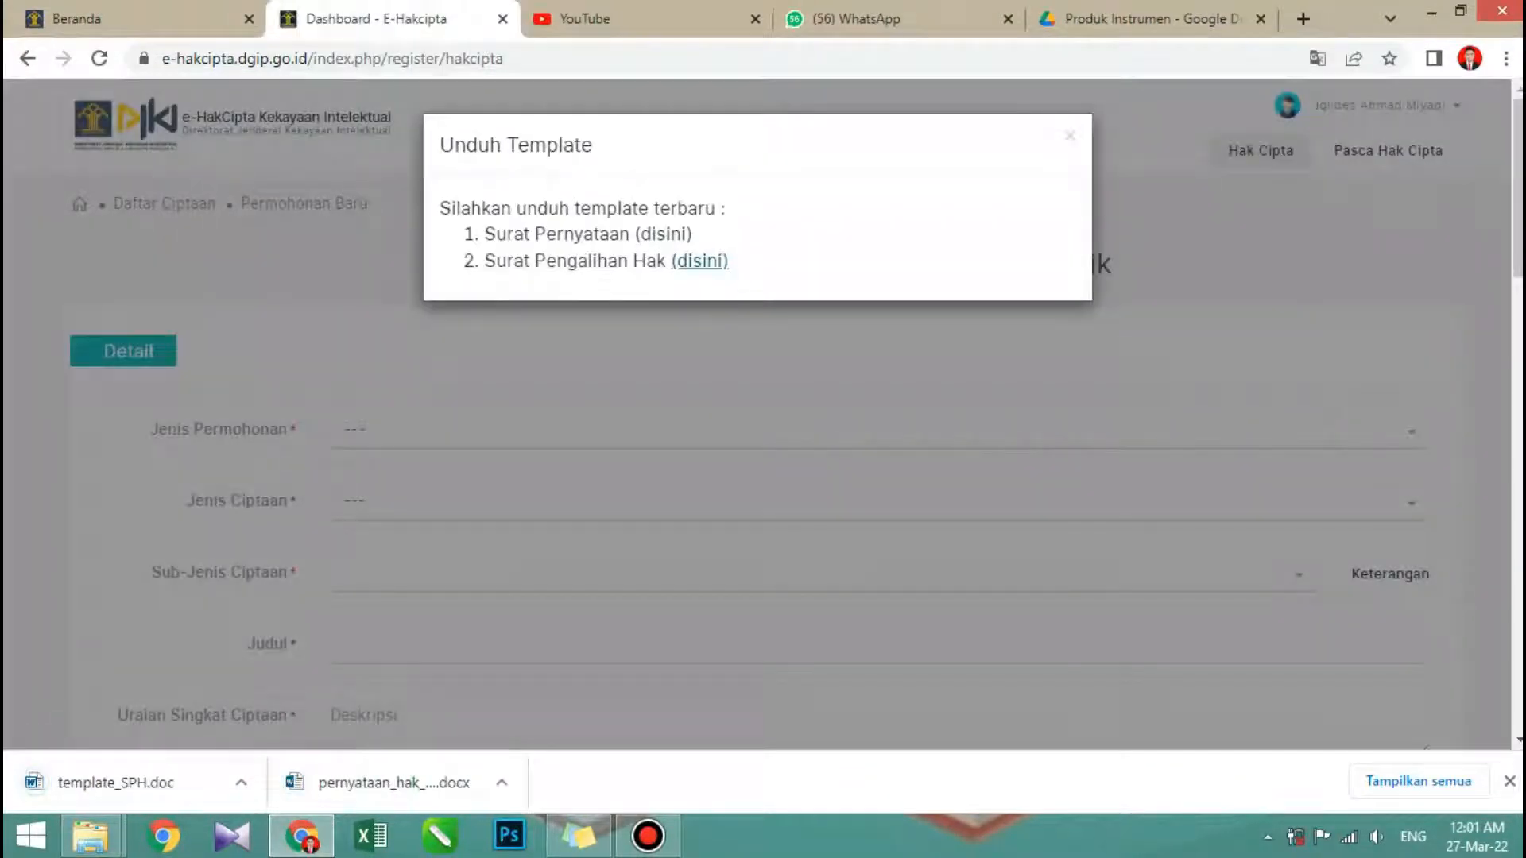
- Open the downloaded template_SPH.doc in Word, dismiss the document recovery list, review the transfer letter through its signature lines, and close it
left_click(116, 783)
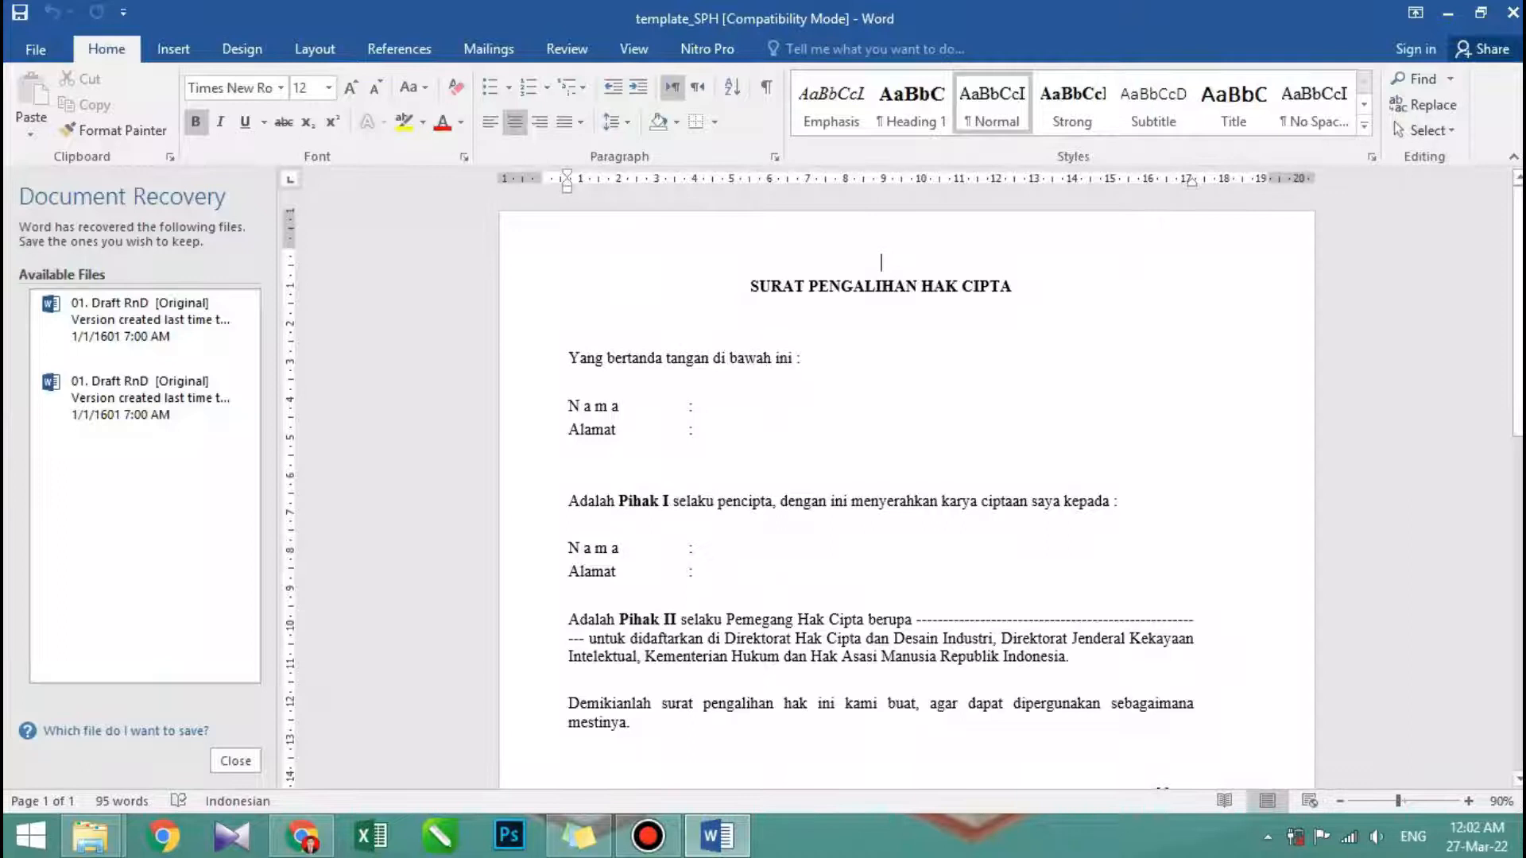
scroll(906, 499, "down", 4)
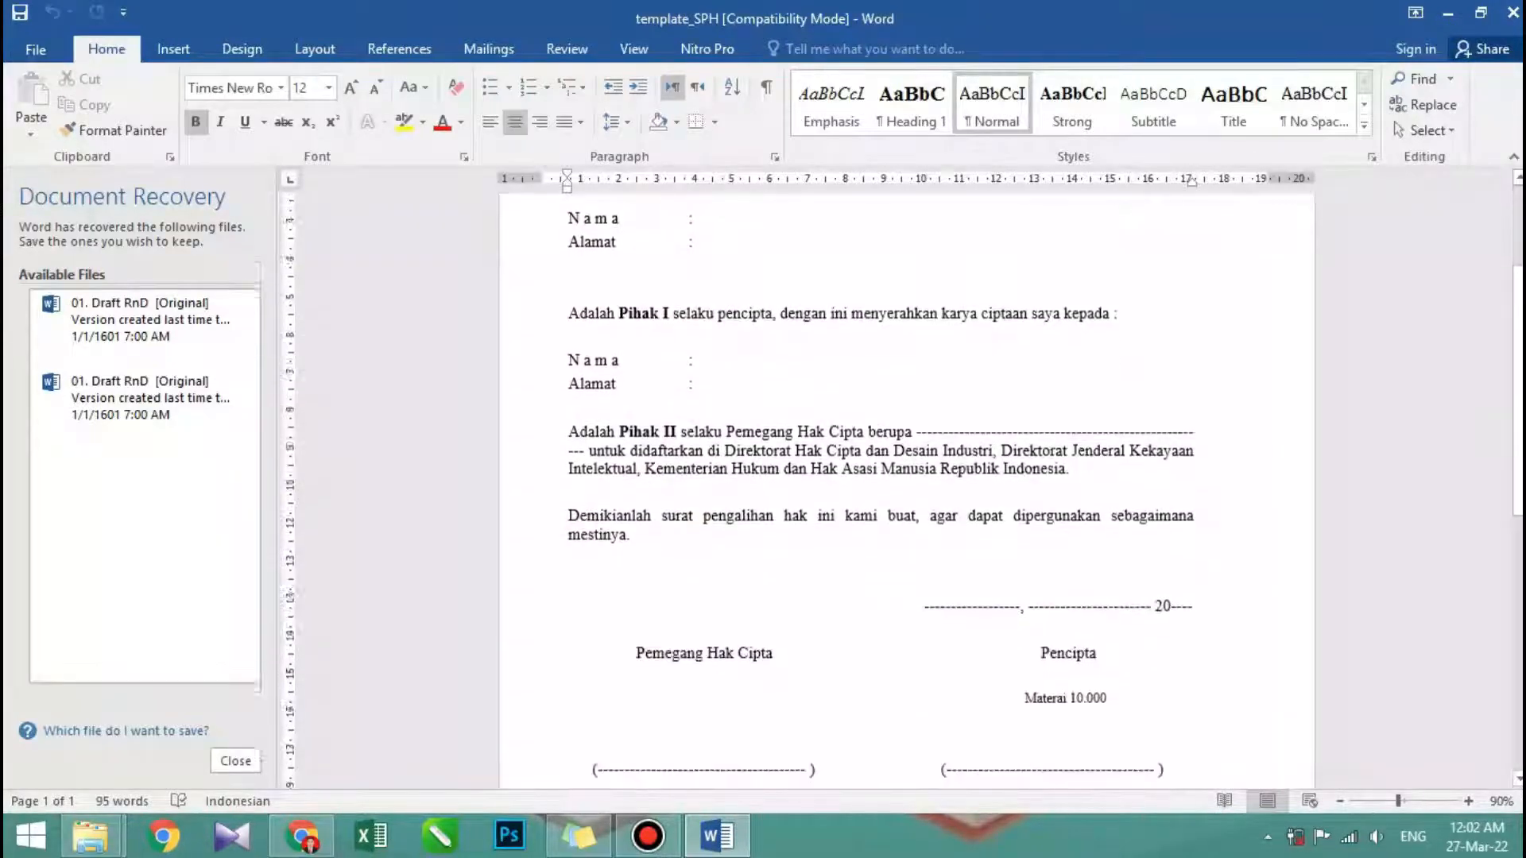
scroll(906, 499, "up", 4)
left_click(235, 760)
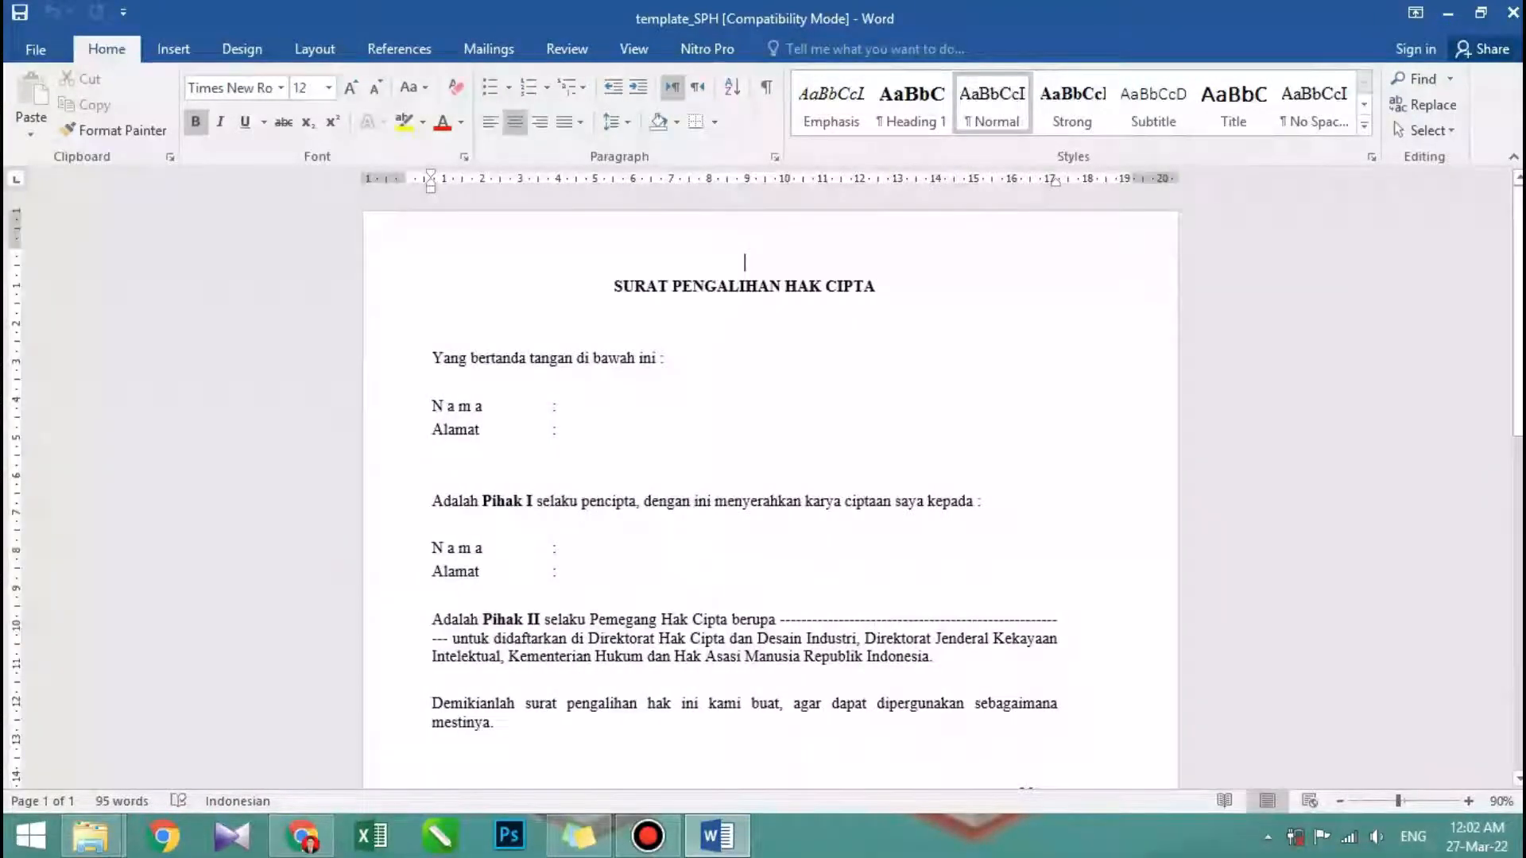
scroll(770, 484, "down", 5)
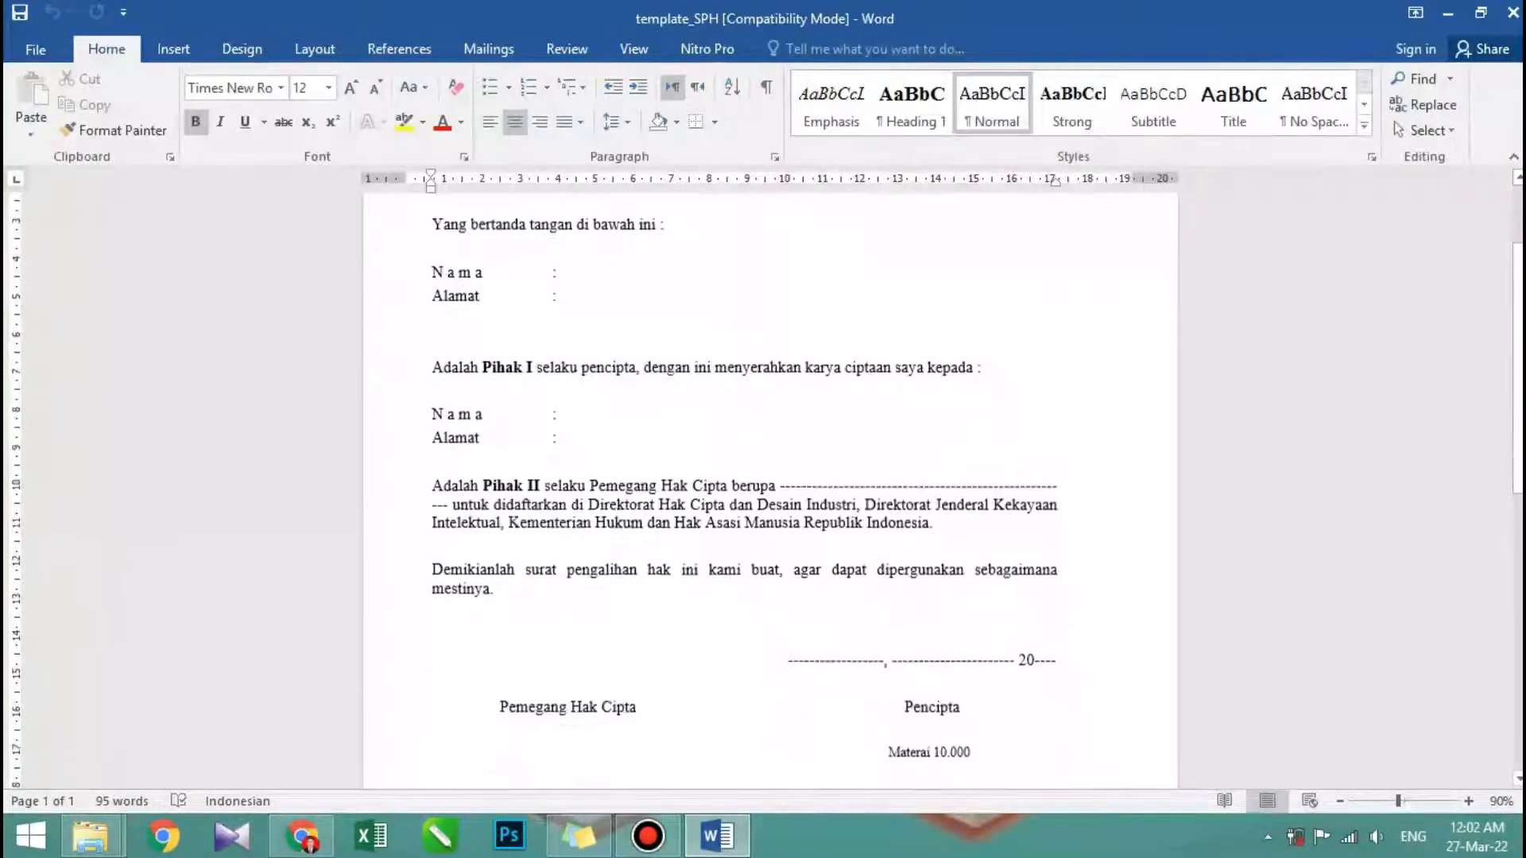
scroll(769, 483, "up", 5)
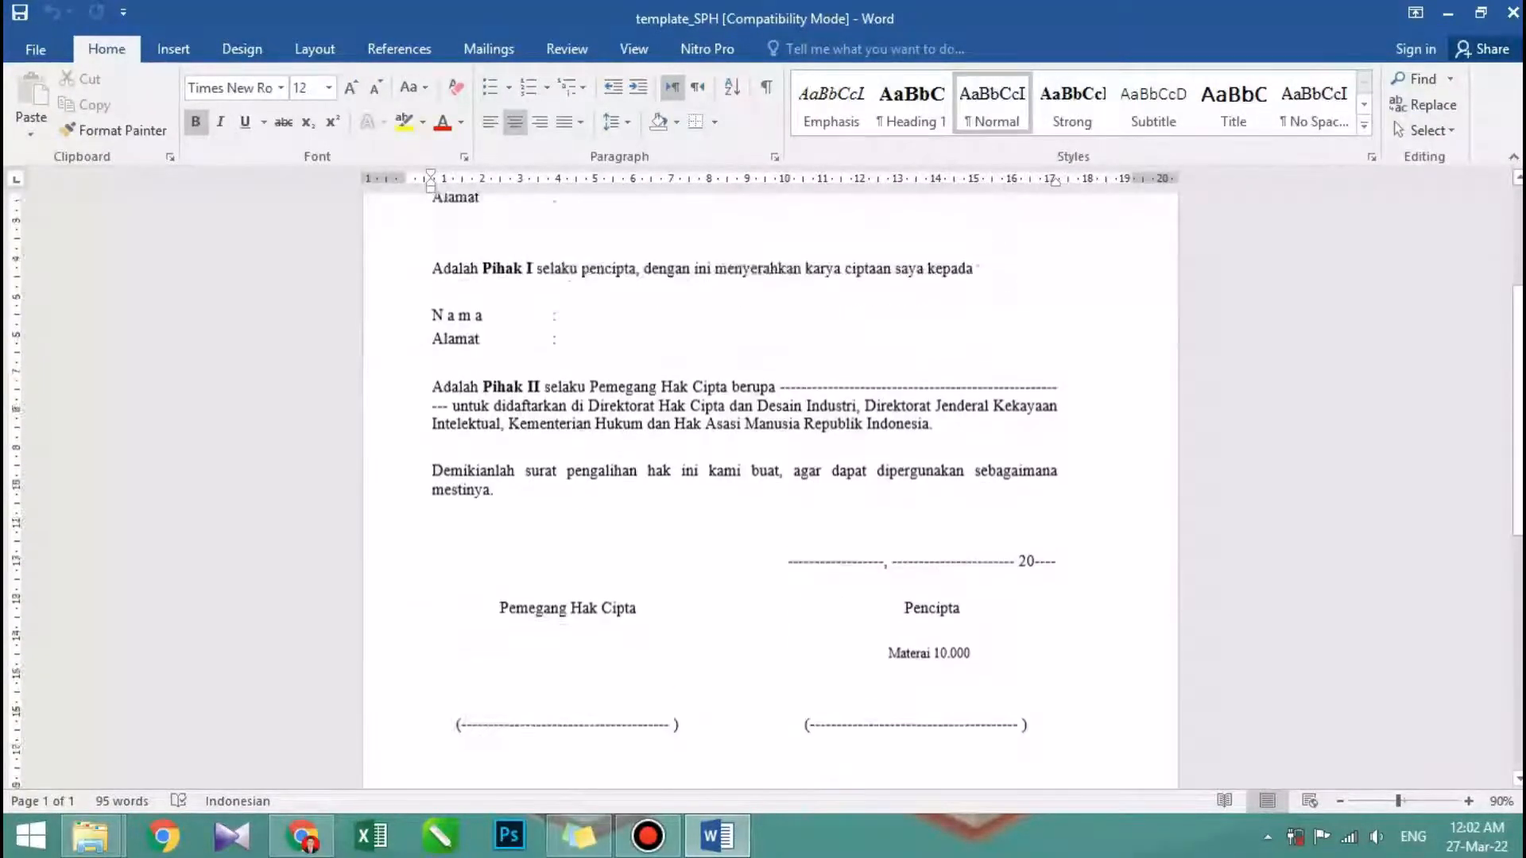
scroll(769, 483, "up", 1)
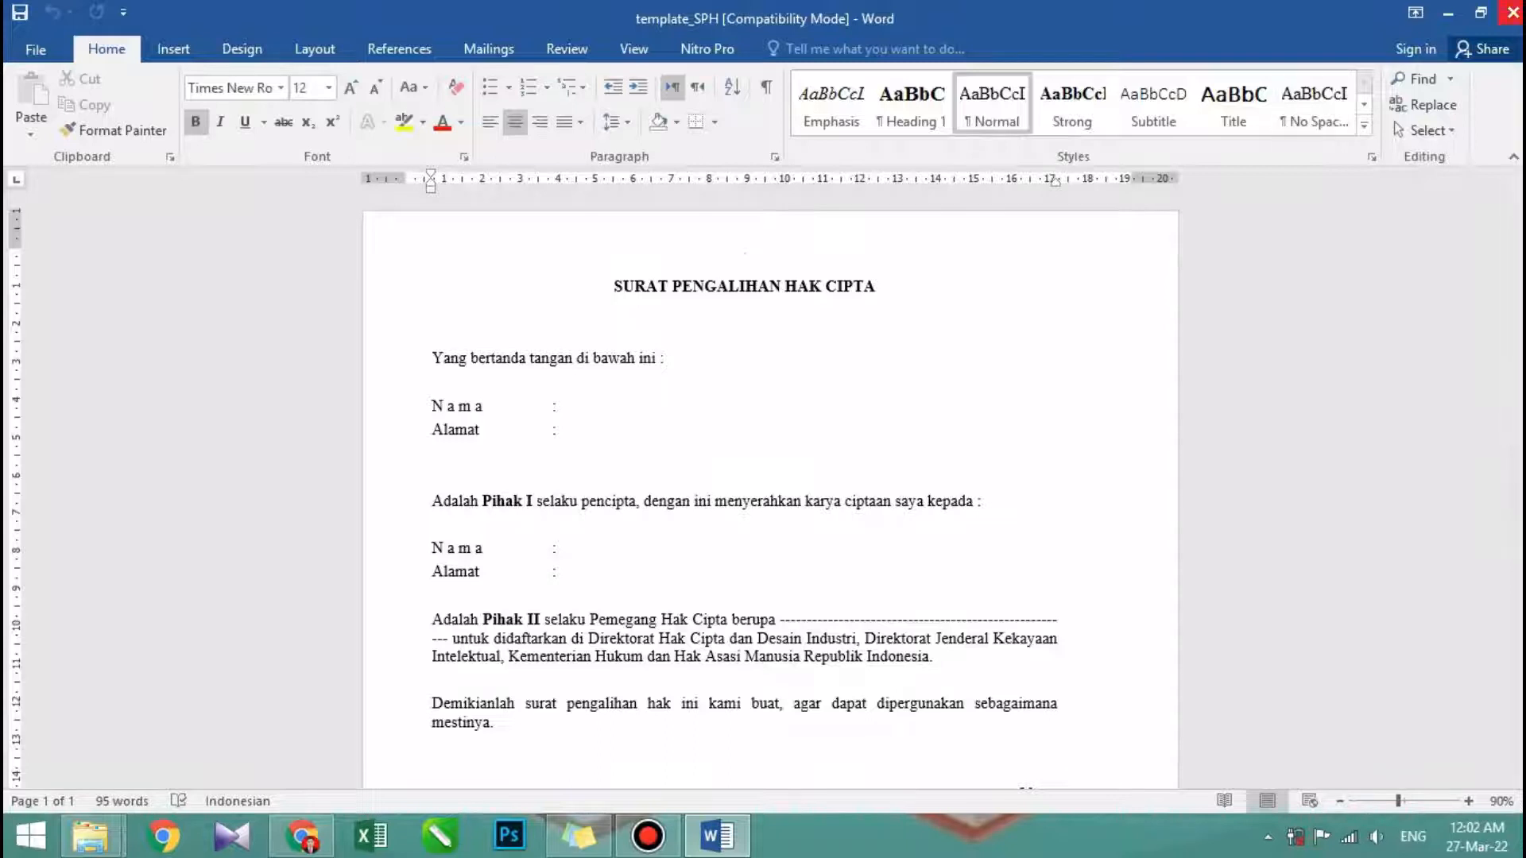
left_click(1512, 12)
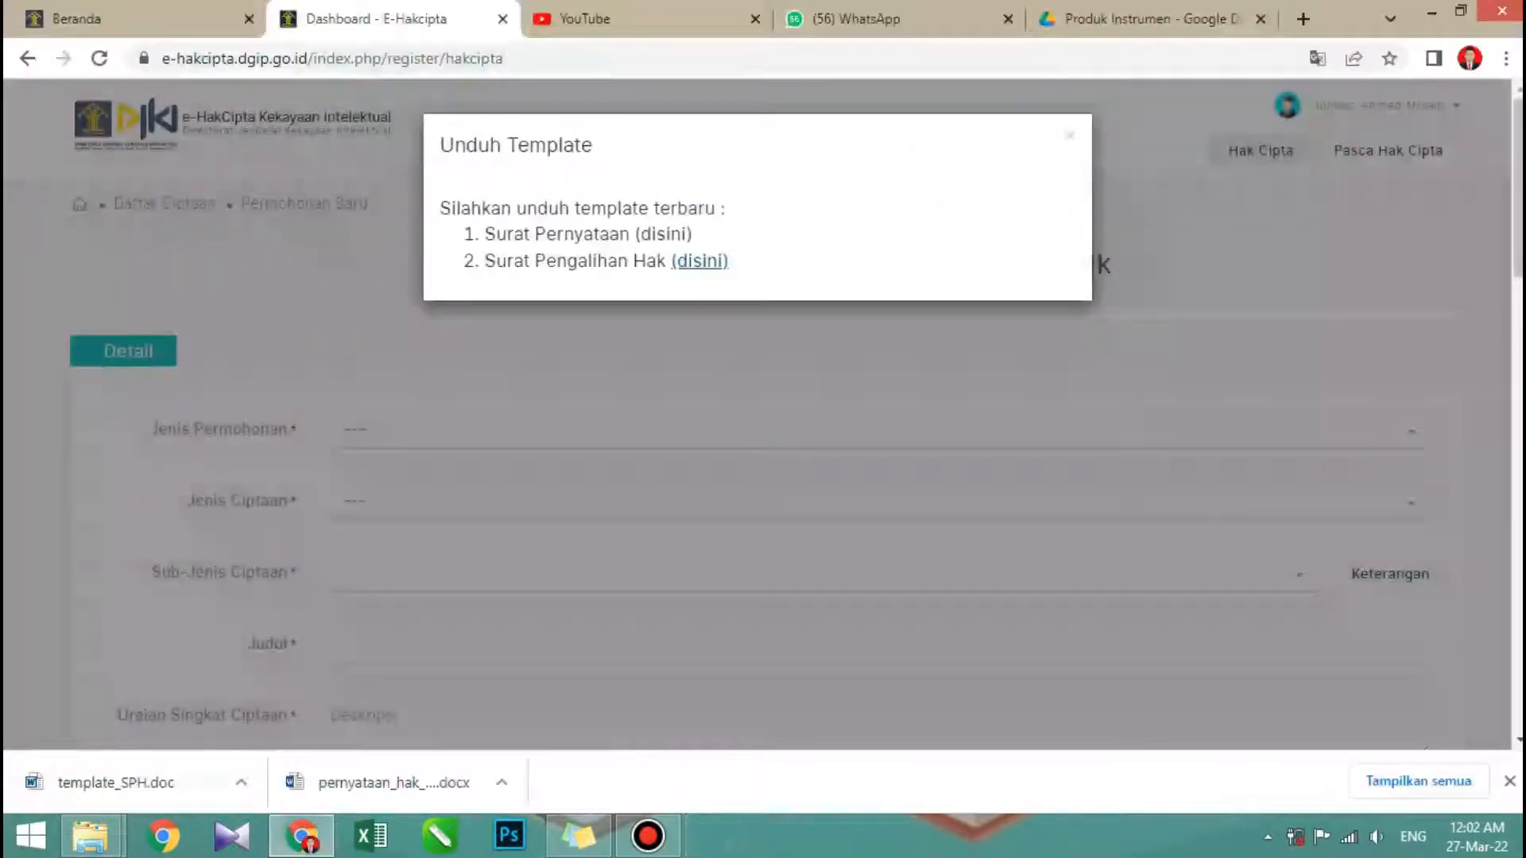
- Open the downloaded pernyataan_hak_cipta document in Word and skim both pages of the Surat Pernyataan
left_click(381, 781)
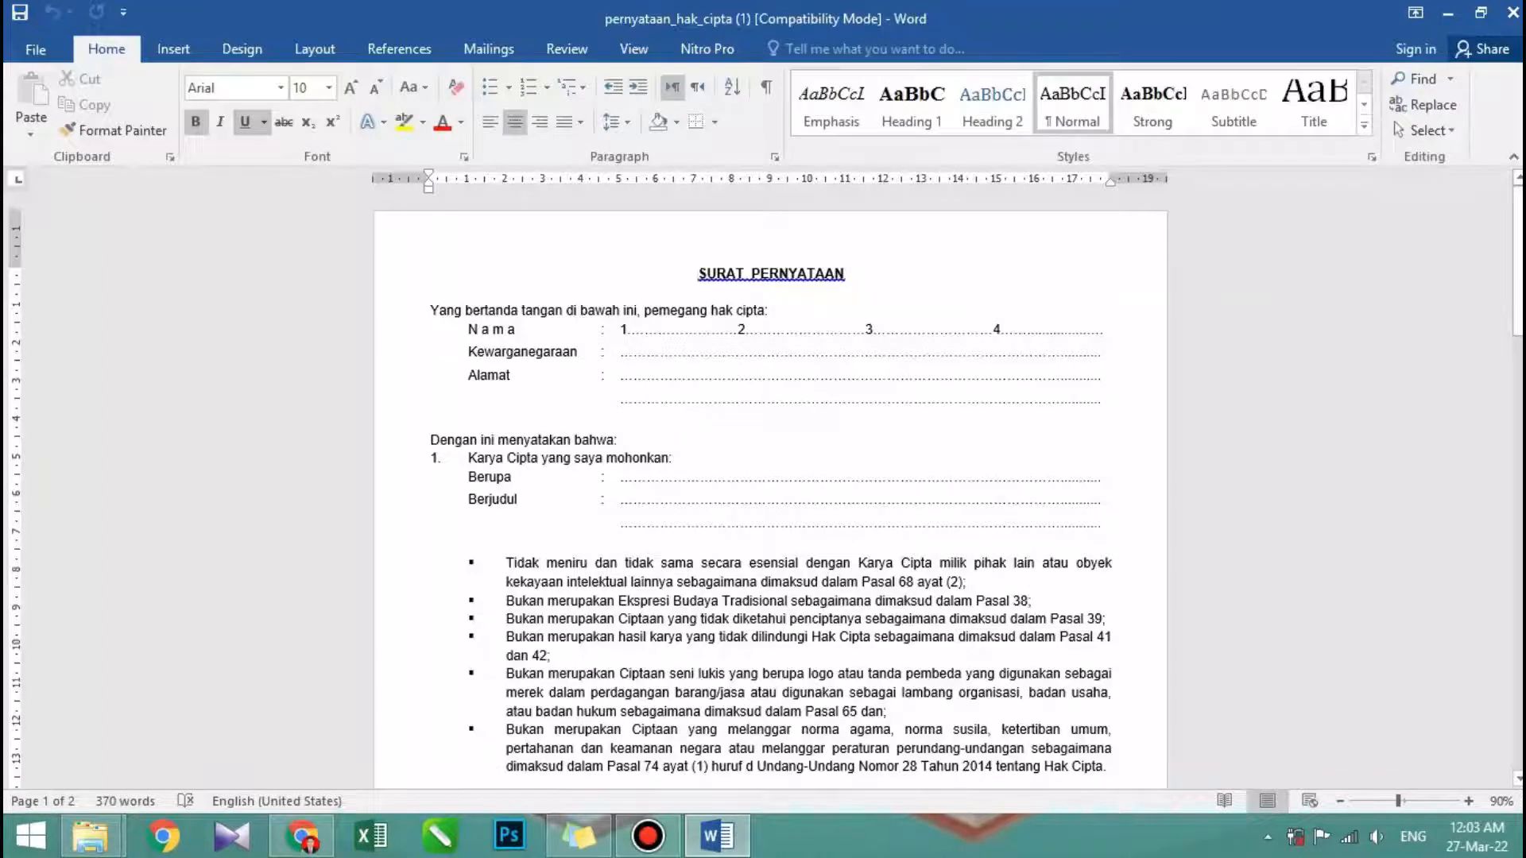
scroll(770, 486, "down", 10)
scroll(770, 487, "down", 8)
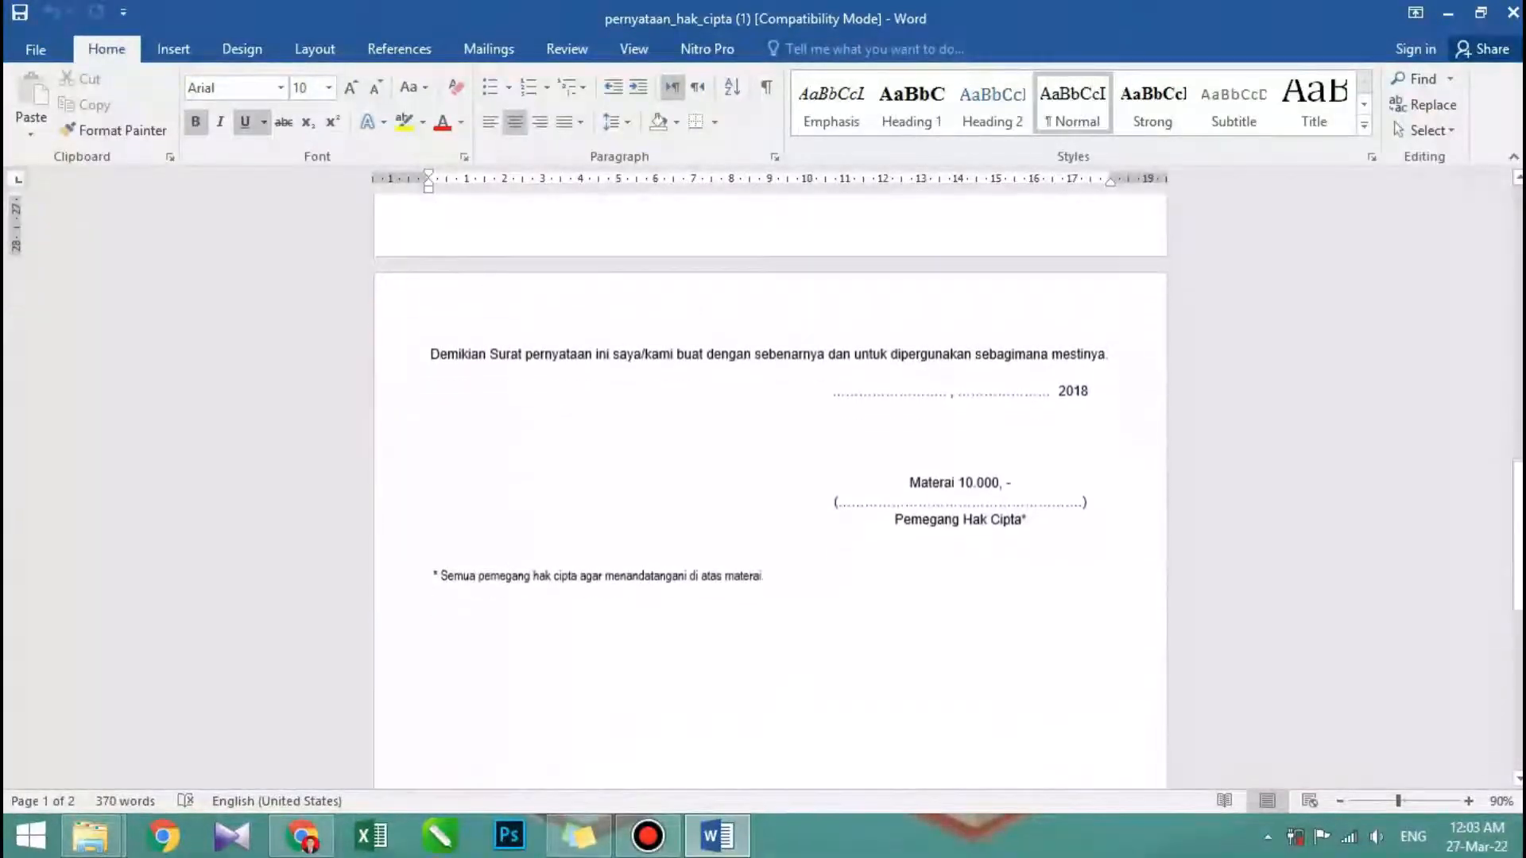
scroll(770, 486, "up", 15)
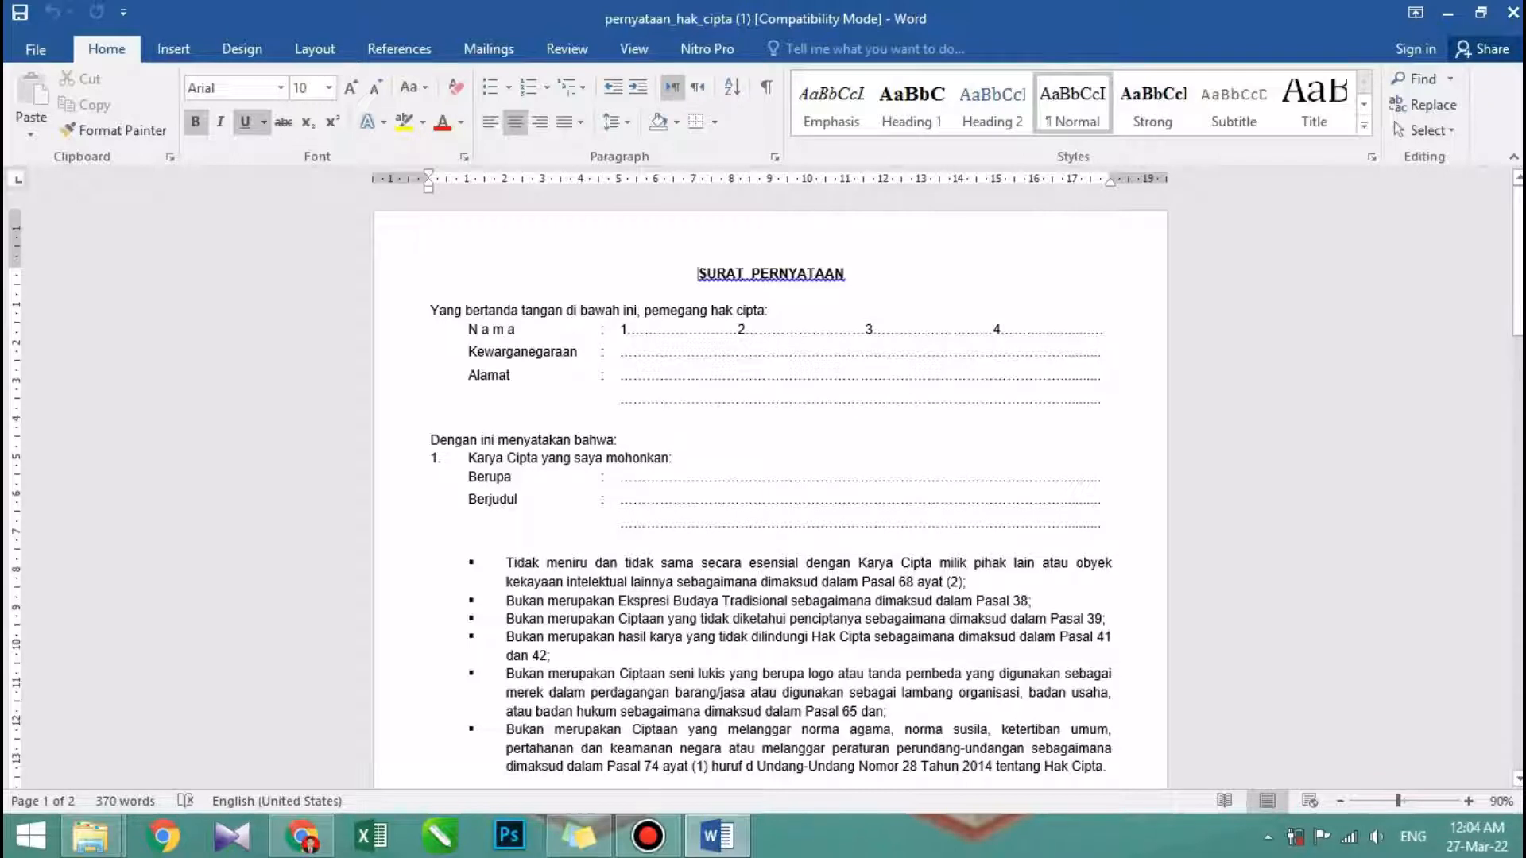
- Fill the Alamat line of the Surat Pernyataan with two numbered sample street addresses
left_click(621, 376)
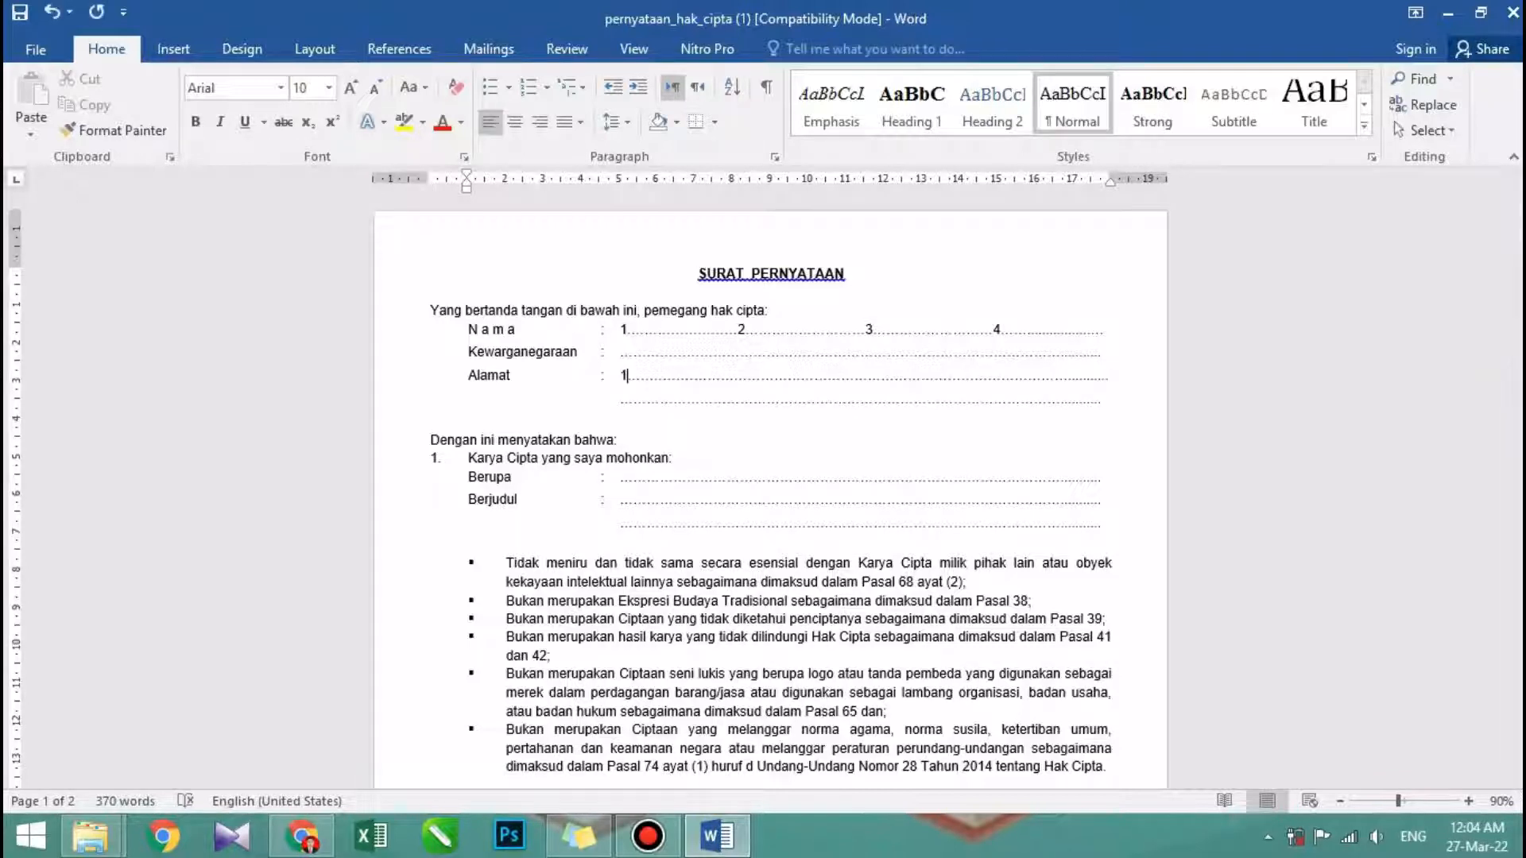
key("Return")
type("1. ")
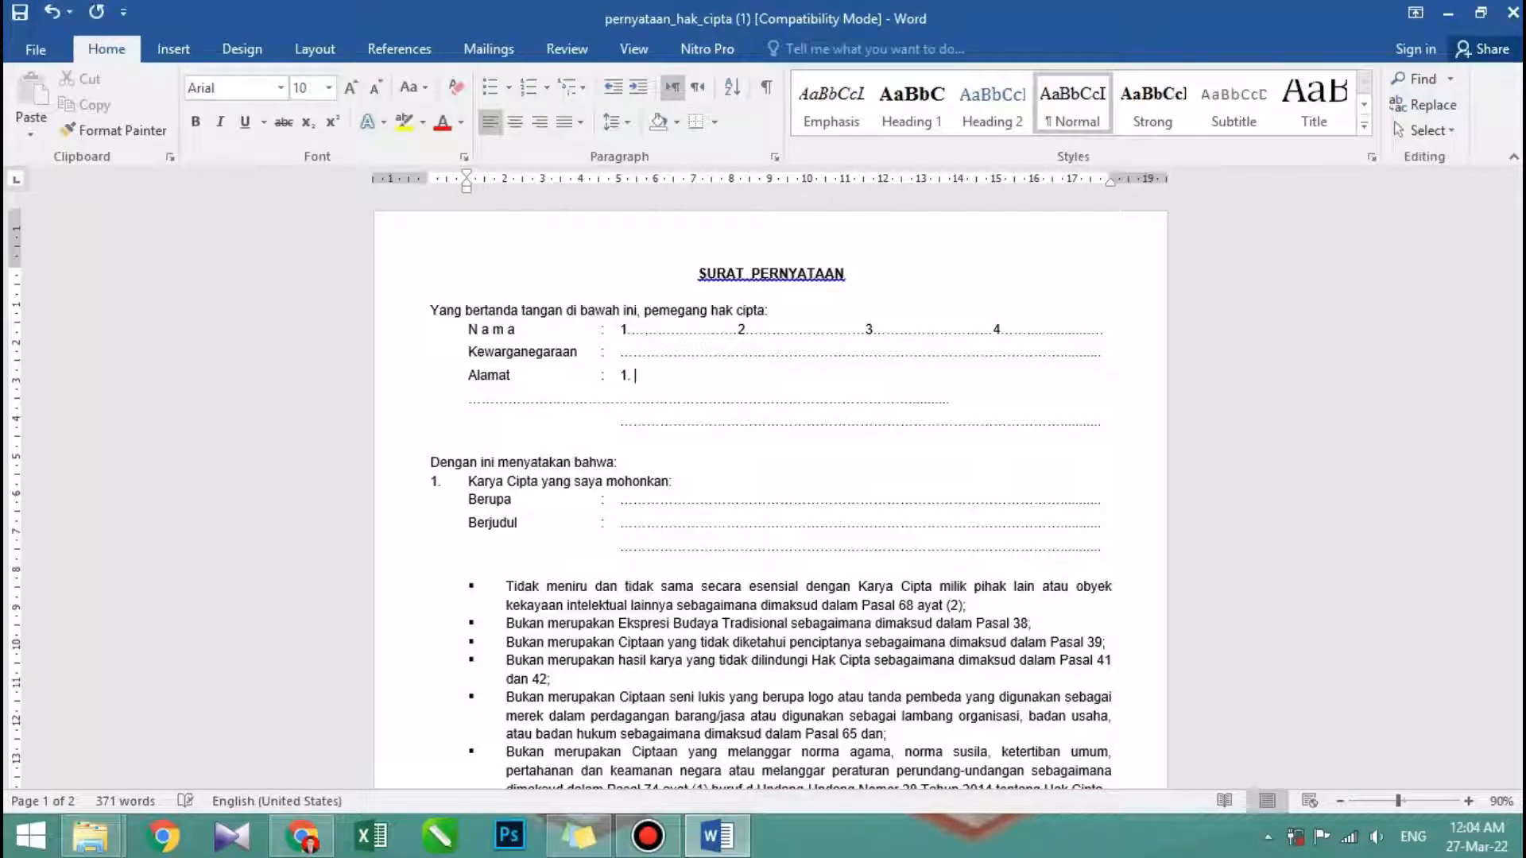
type("Jalan Salak. 2. Jalan Jambu")
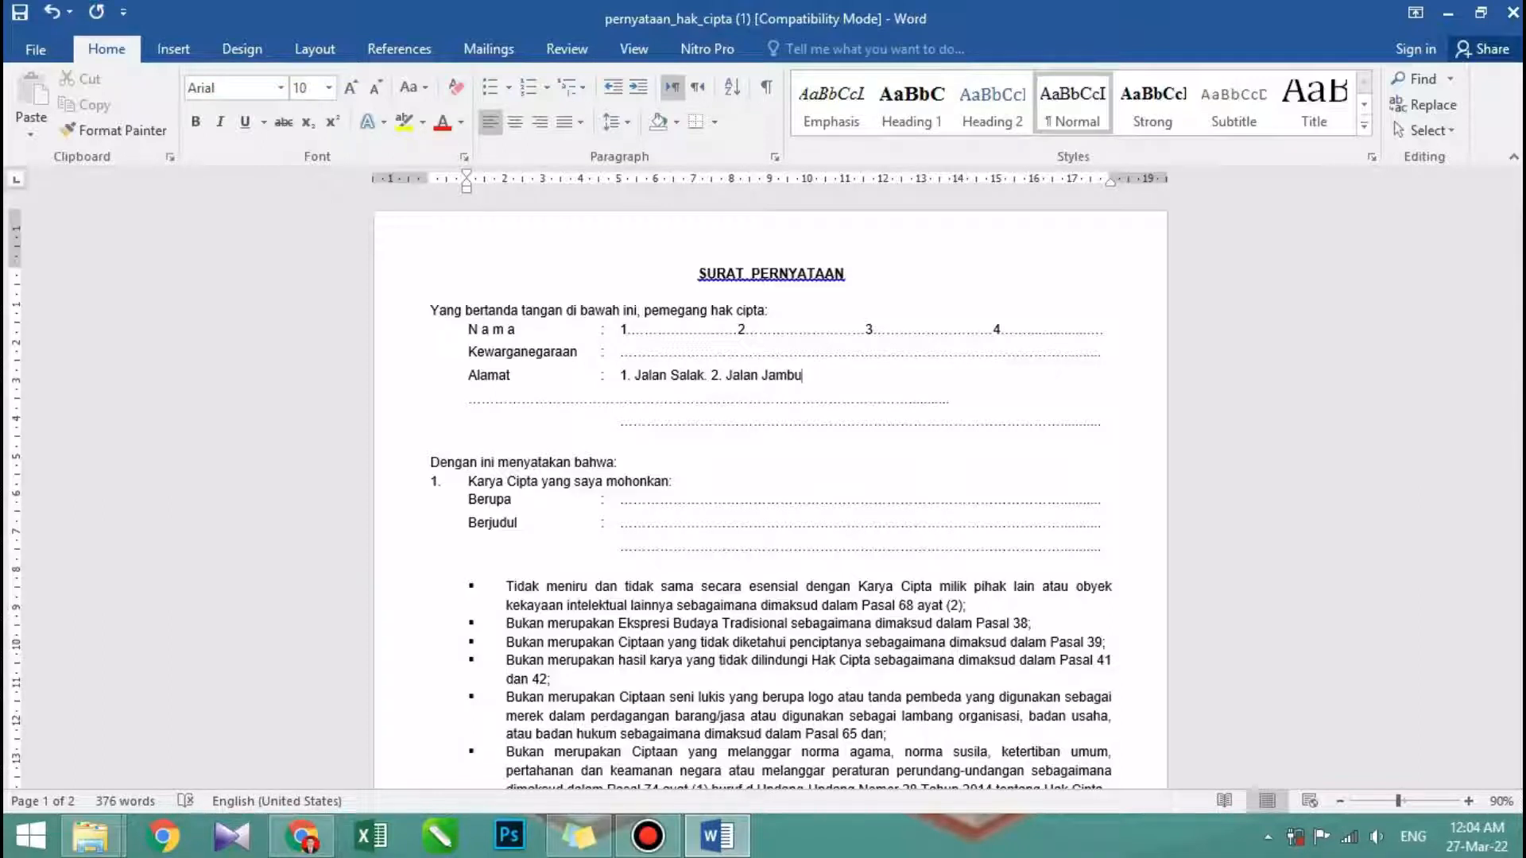
- Remove the sample addresses and restore the blank dotted Alamat lines
key("BackSpace")
key("BackSpace")
key("BackSpace")
key("BackSpace")
key("BackSpace")
key("BackSpace")
key("BackSpace")
key("BackSpace")
key("BackSpace")
key("BackSpace")
key("BackSpace")
key("BackSpace")
key("BackSpace")
key("BackSpace")
key("BackSpace")
key("BackSpace")
key("BackSpace")
key("BackSpace")
key("BackSpace")
key("BackSpace")
key("BackSpace")
key("BackSpace")
key("BackSpace")
key("BackSpace")
key("BackSpace")
key("BackSpace")
key("BackSpace")
key("BackSpace")
key("BackSpace")
key("BackSpace")
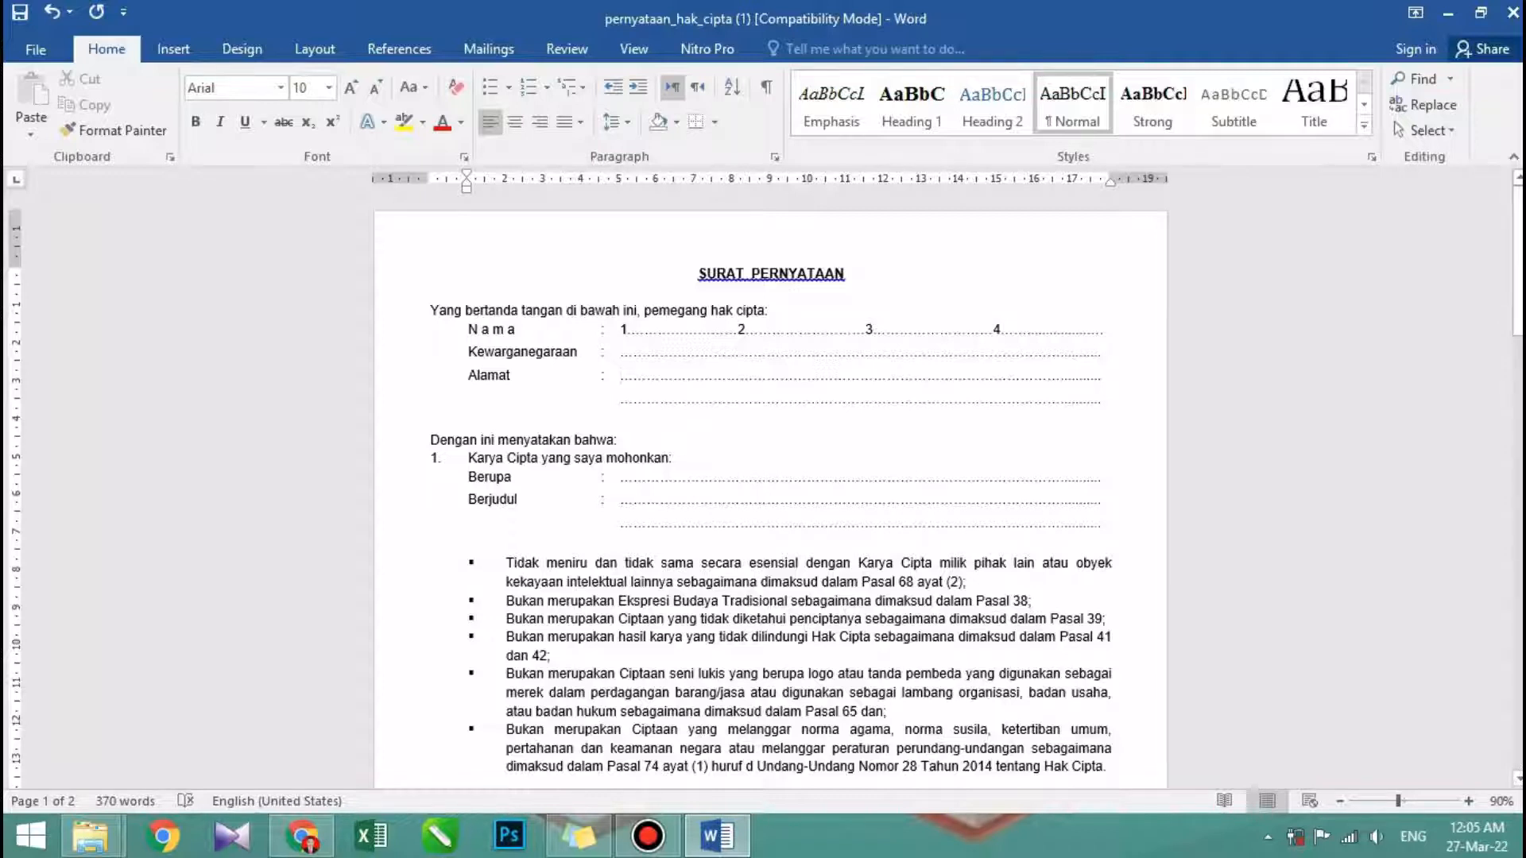
- Read through the numbered statements of the Surat Pernyataan down to the closing section on the second page
scroll(770, 487, "down", 1)
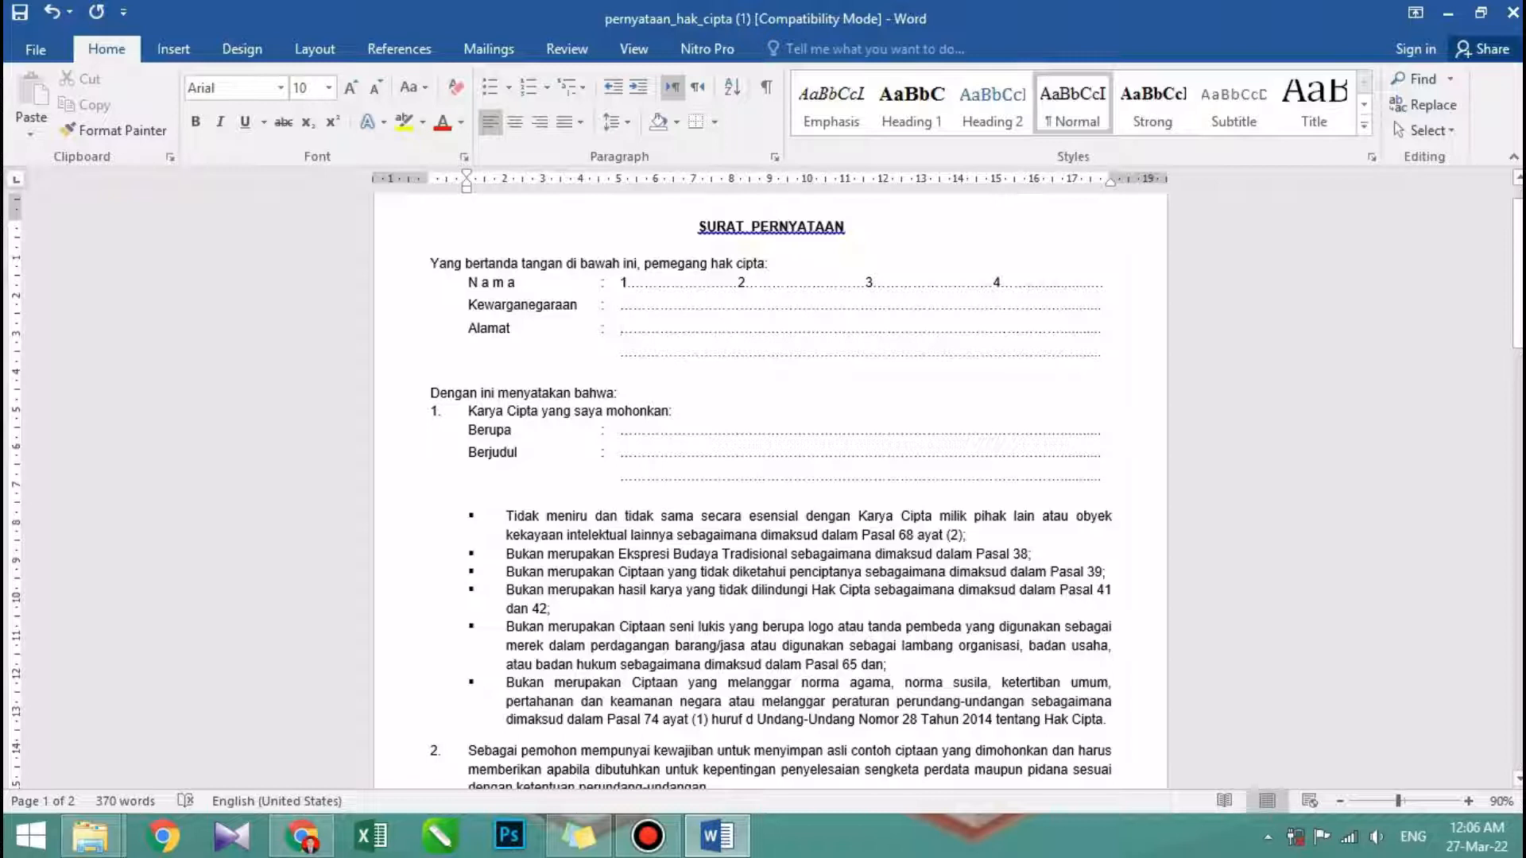
scroll(770, 493, "down", 3)
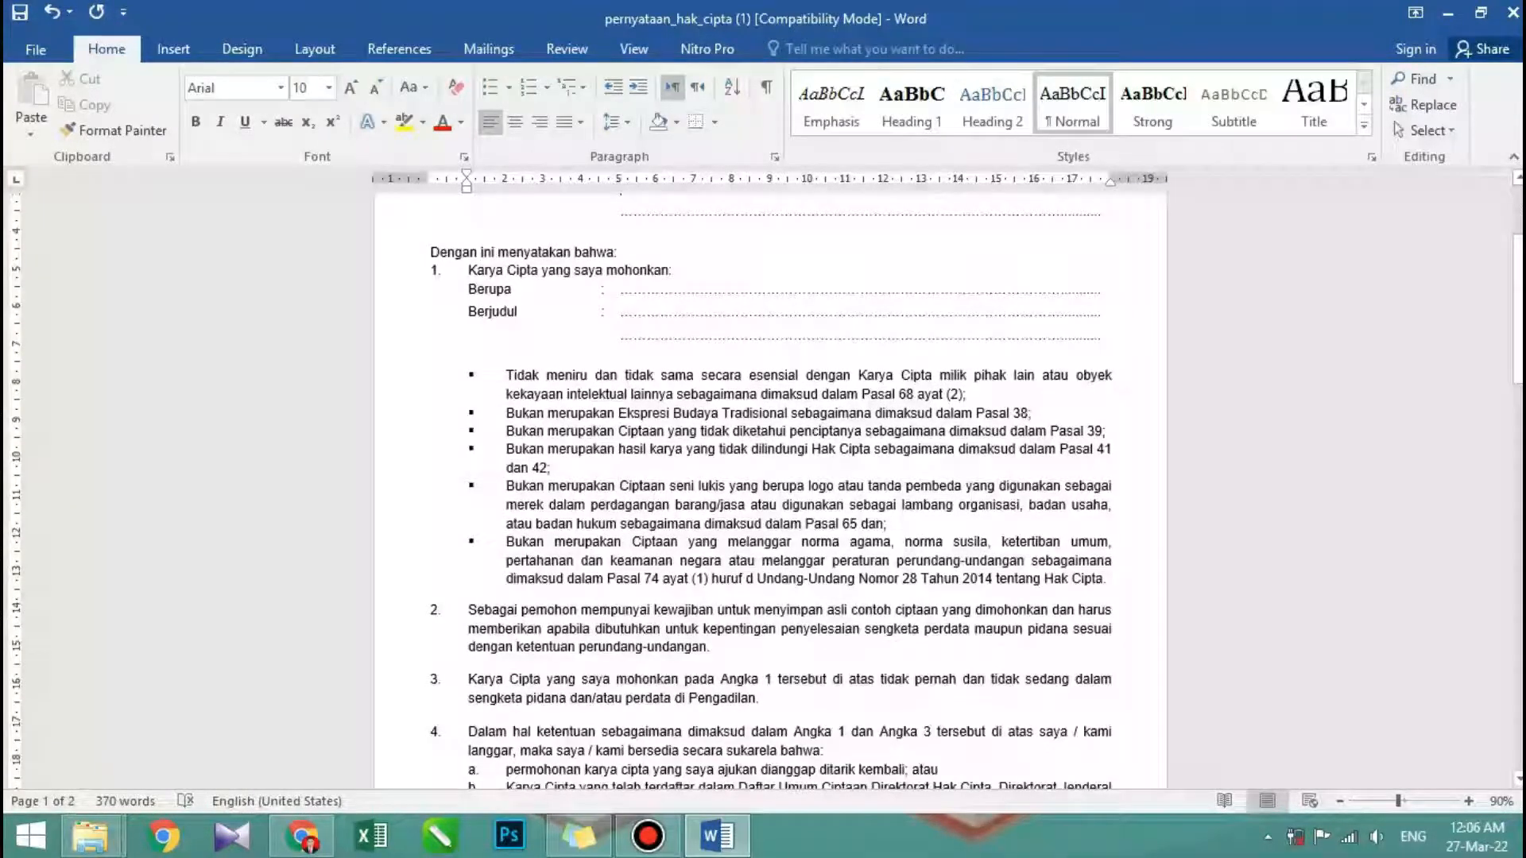
scroll(770, 492, "down", 2)
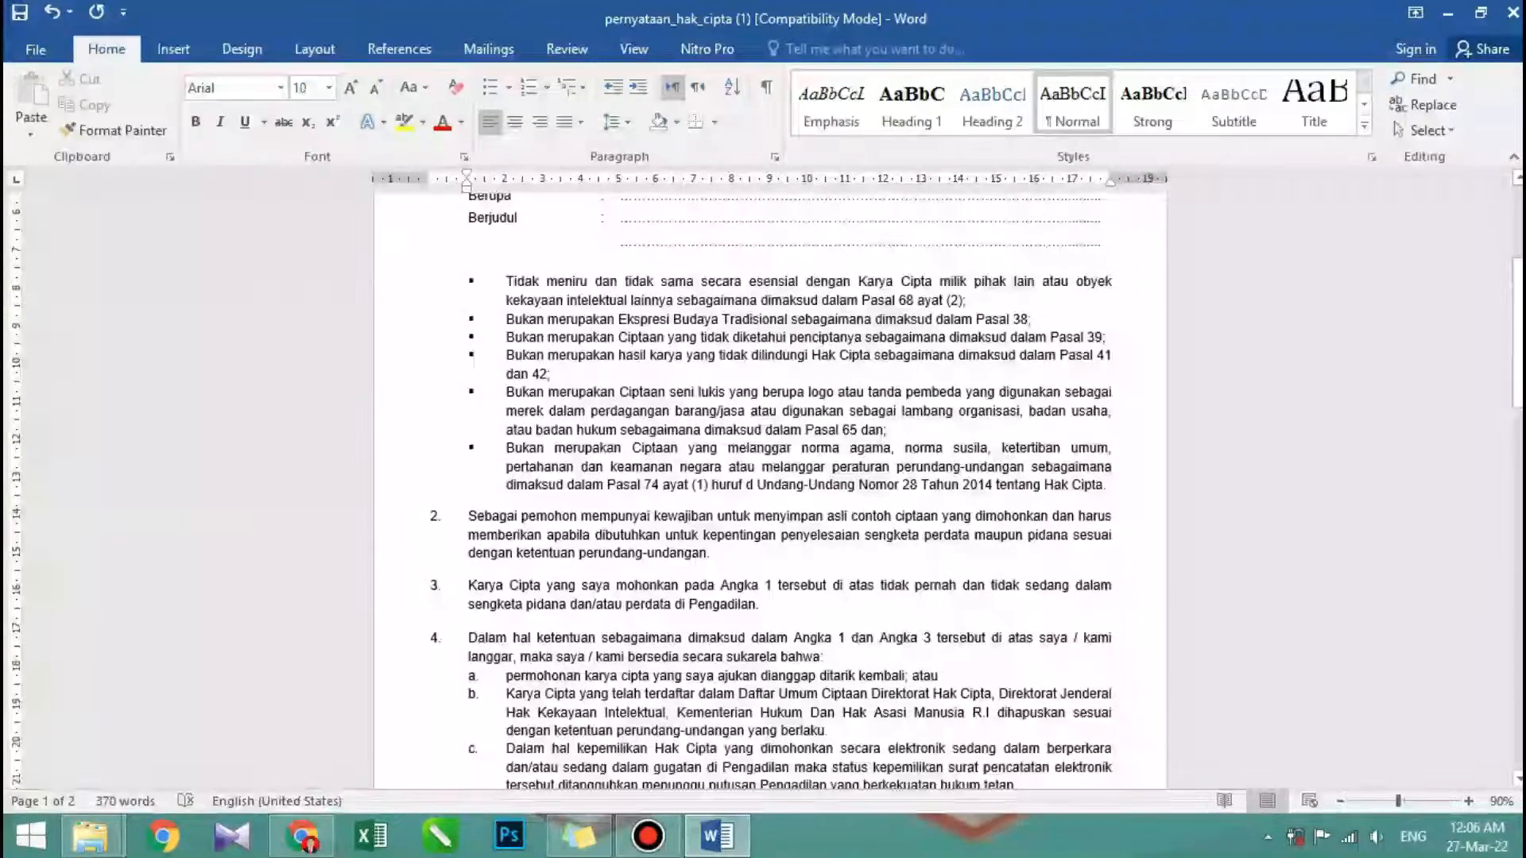
scroll(770, 492, "down", 10)
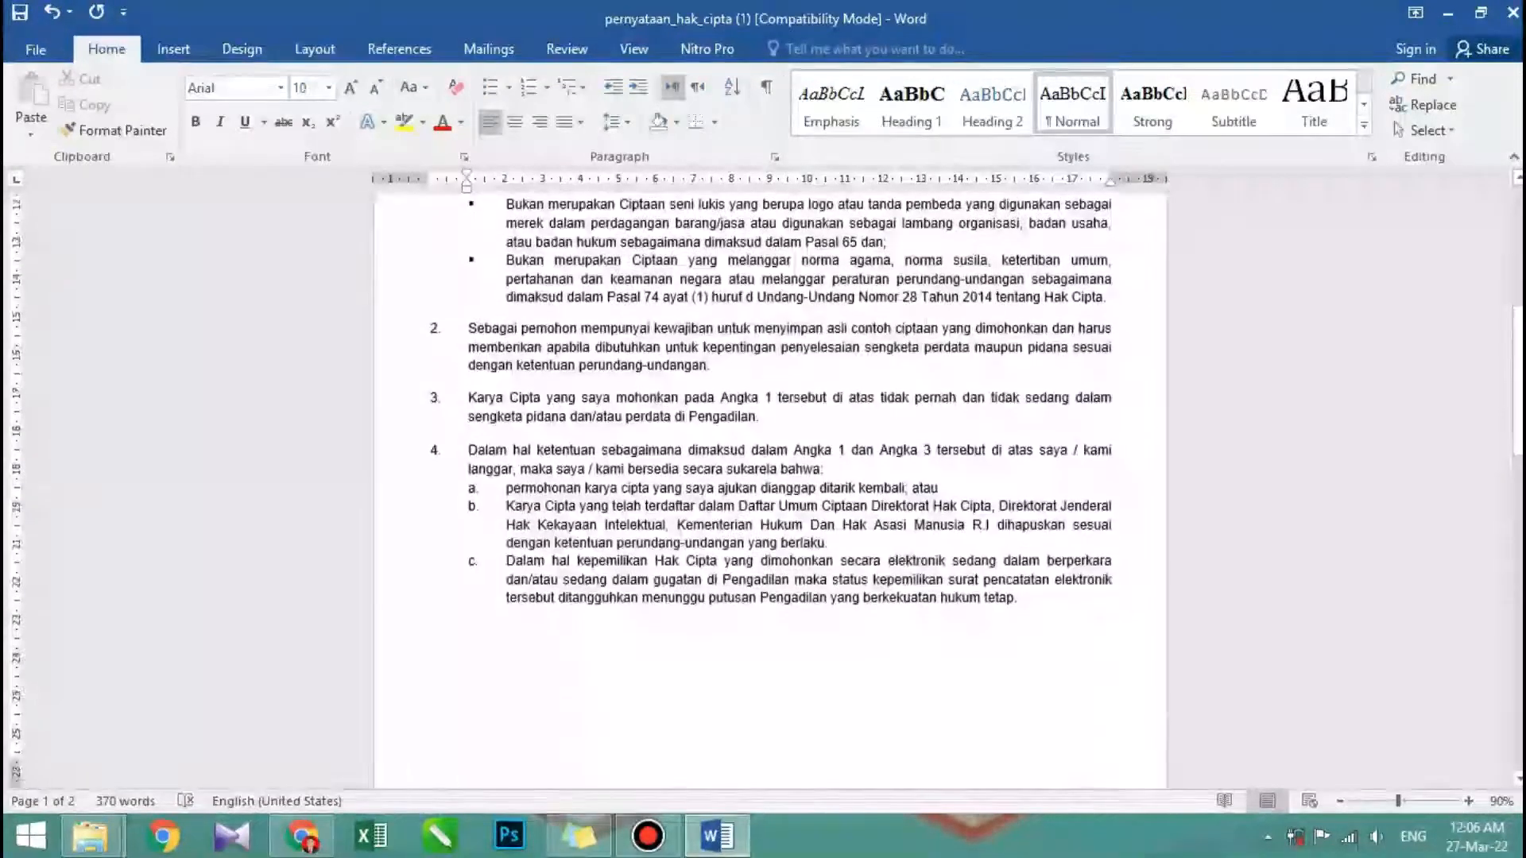
scroll(770, 493, "down", 7)
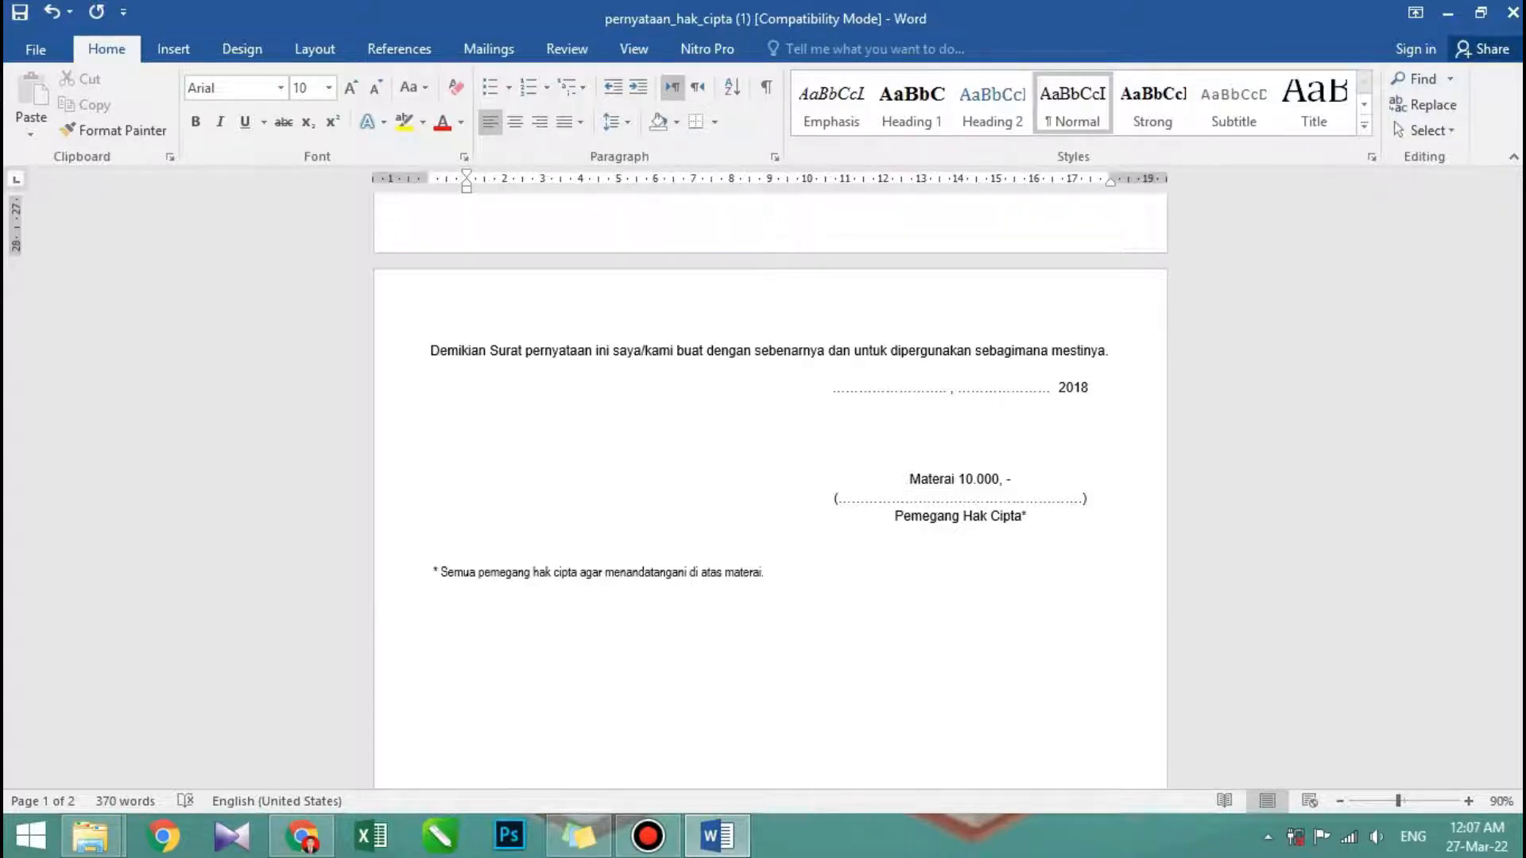
- Examine the closing date line, the Materai 10.000 signature block for Pemegang Hak Cipta, and the footnote on signing
scroll(769, 477, "up", 15)
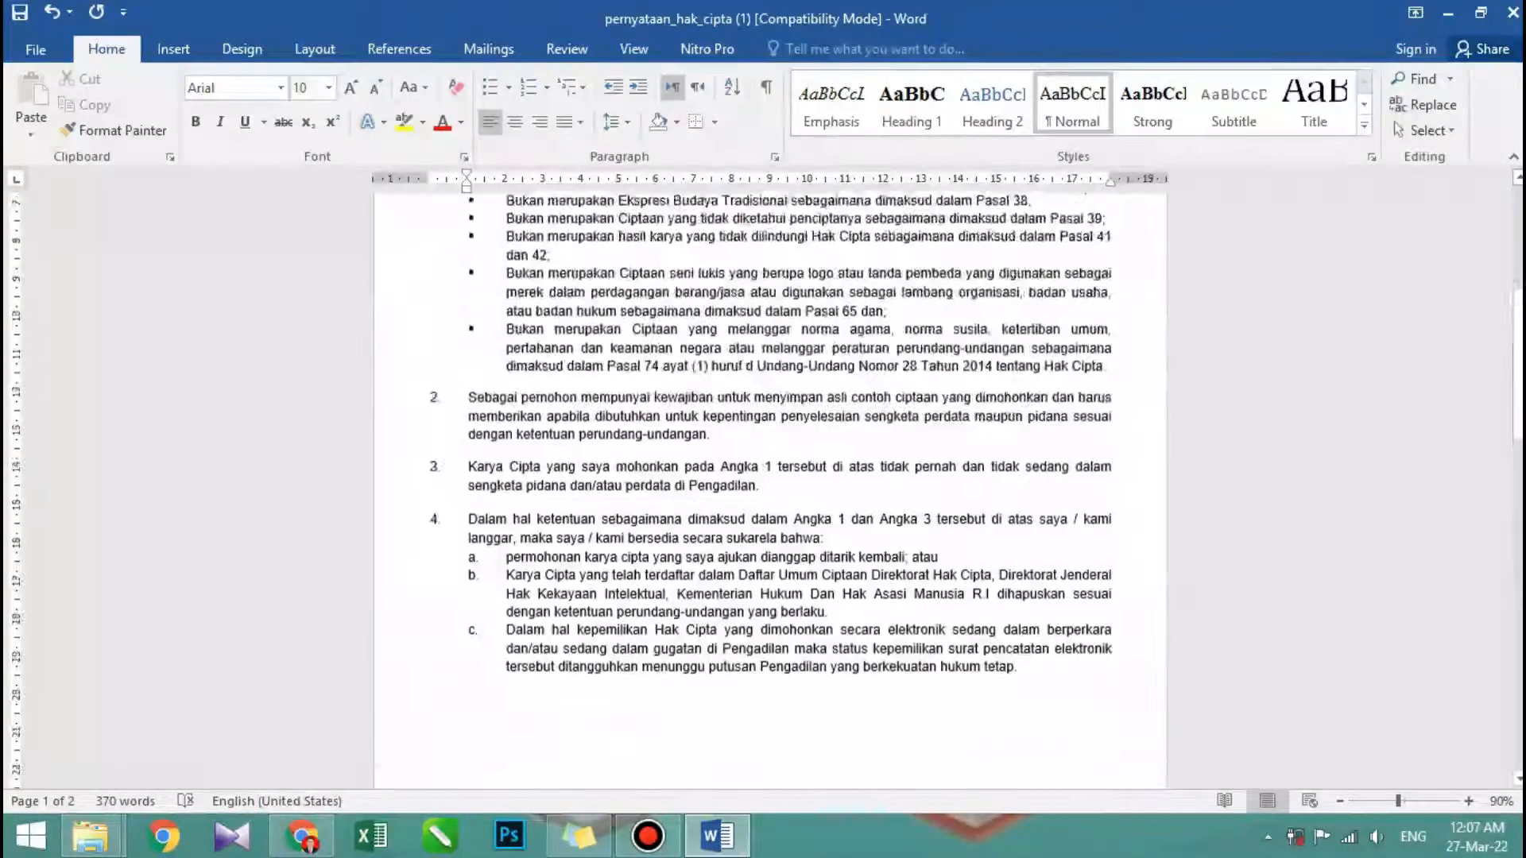
scroll(769, 477, "down", 15)
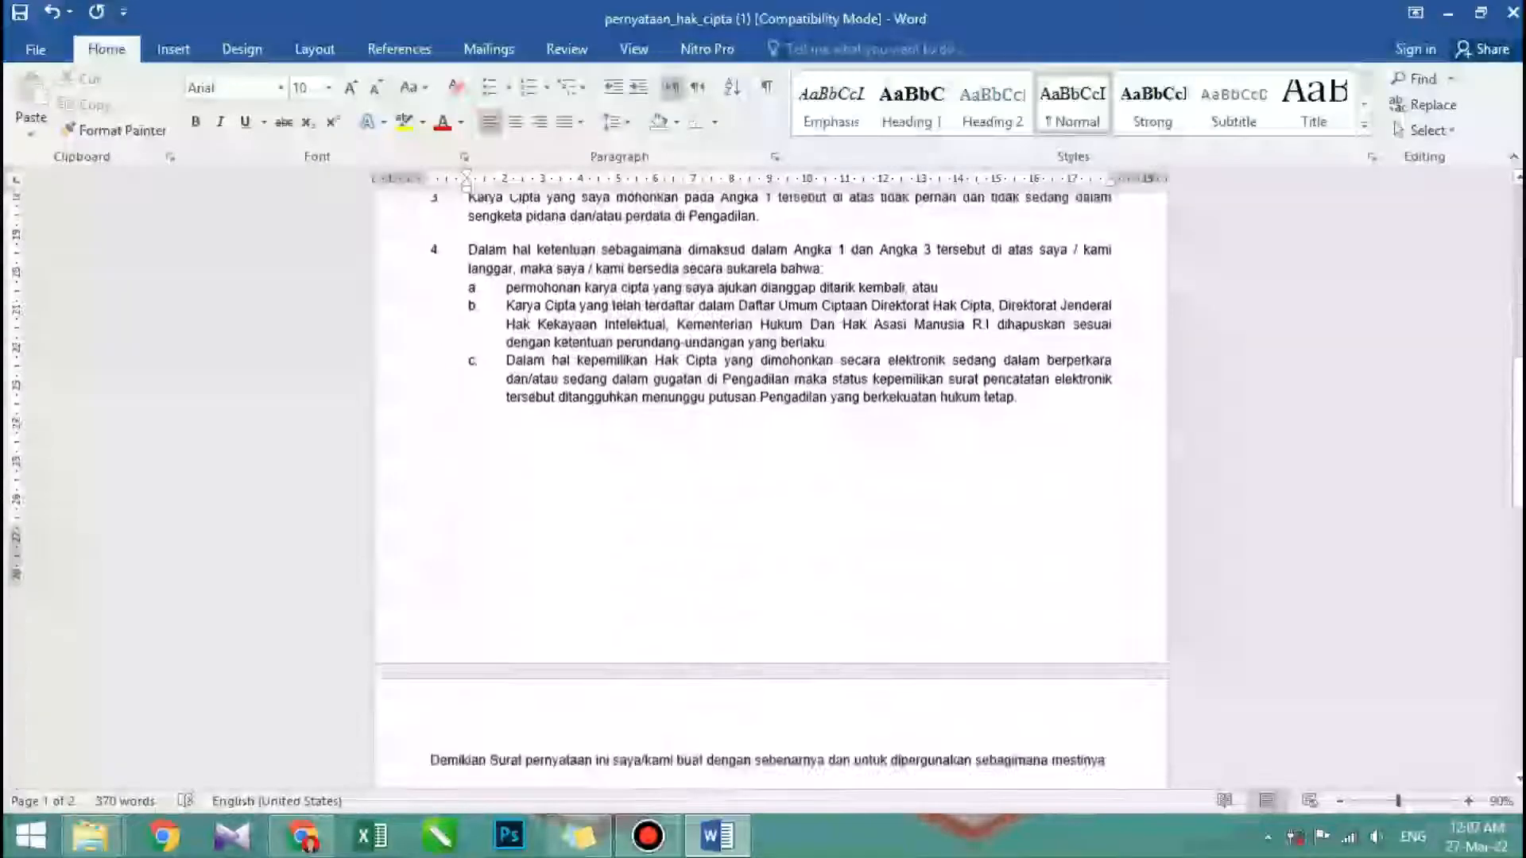
scroll(769, 477, "up", 3)
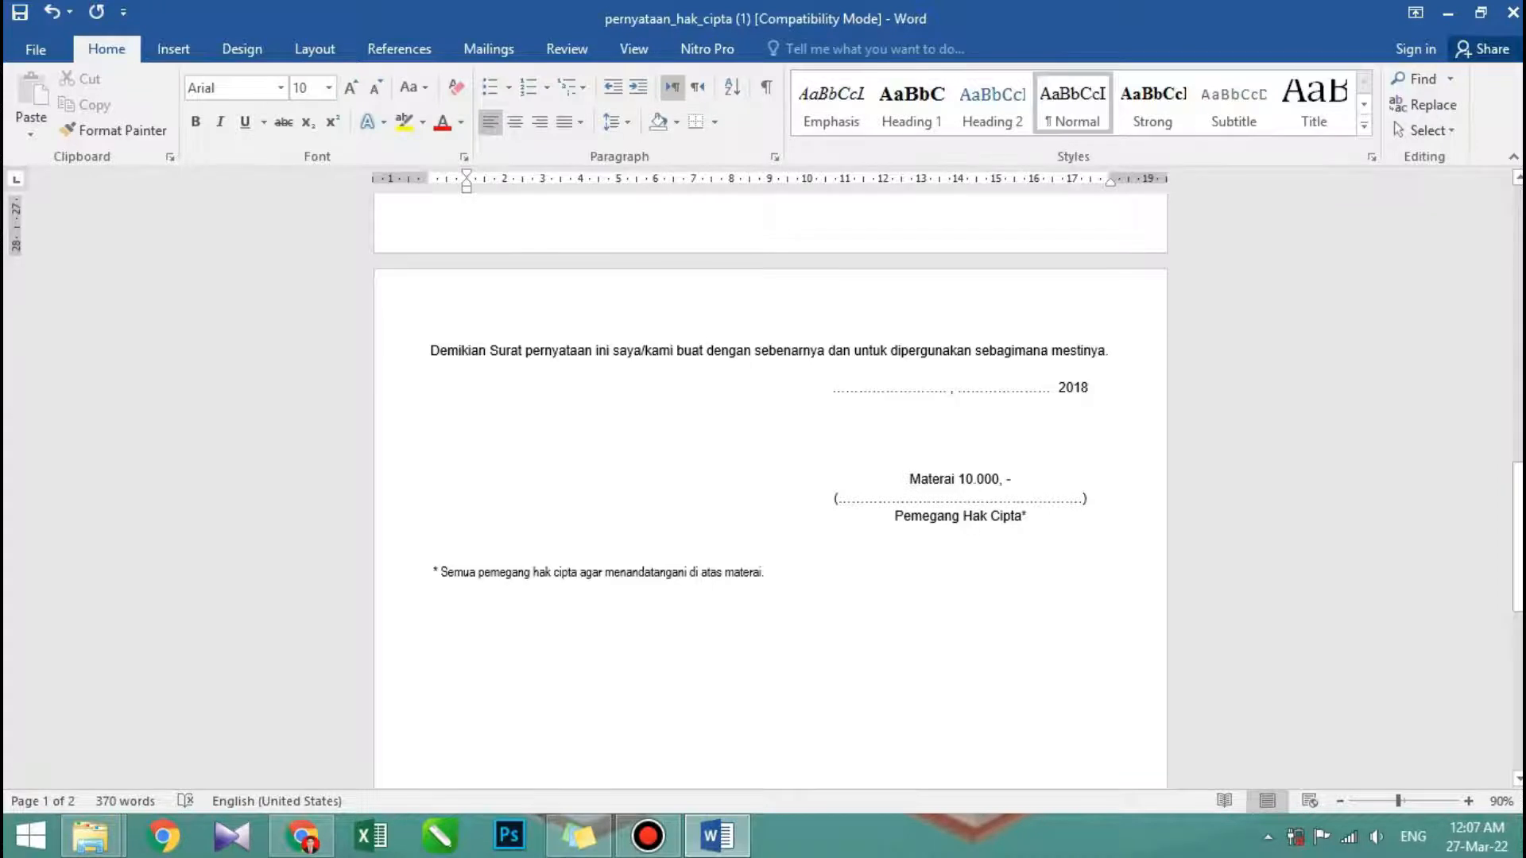
scroll(769, 491, "down", 1)
scroll(769, 490, "up", 1)
scroll(770, 477, "down", 3)
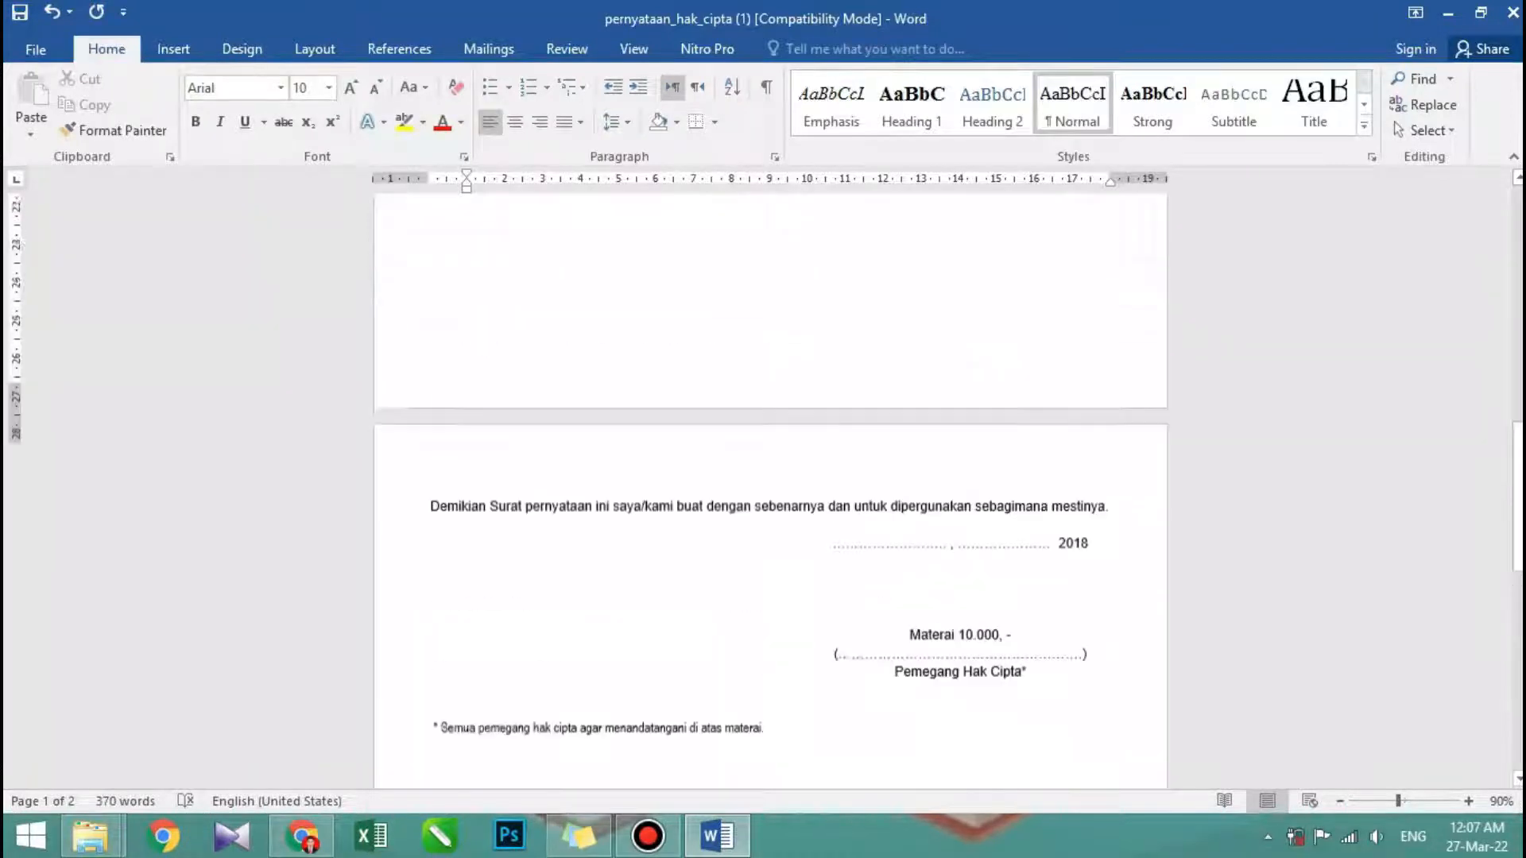
scroll(770, 476, "down", 3)
scroll(770, 476, "up", 5)
scroll(770, 477, "down", 2)
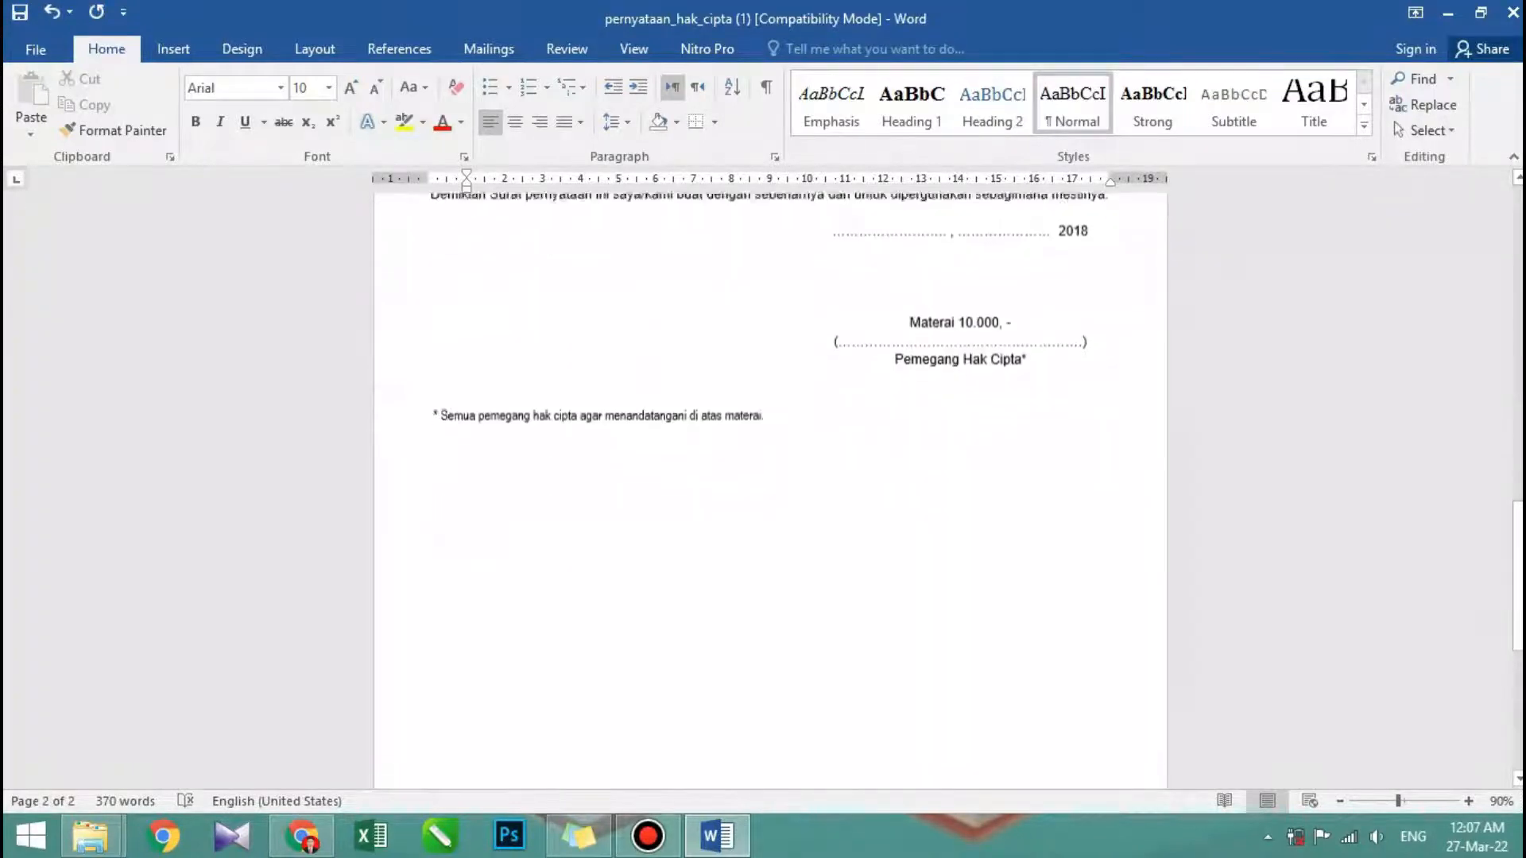
- Close the Surat Pernyataan document without saving its changes and dismiss the Unduh Template dialog on the application form
scroll(770, 477, "up", 4)
scroll(770, 477, "up", 12)
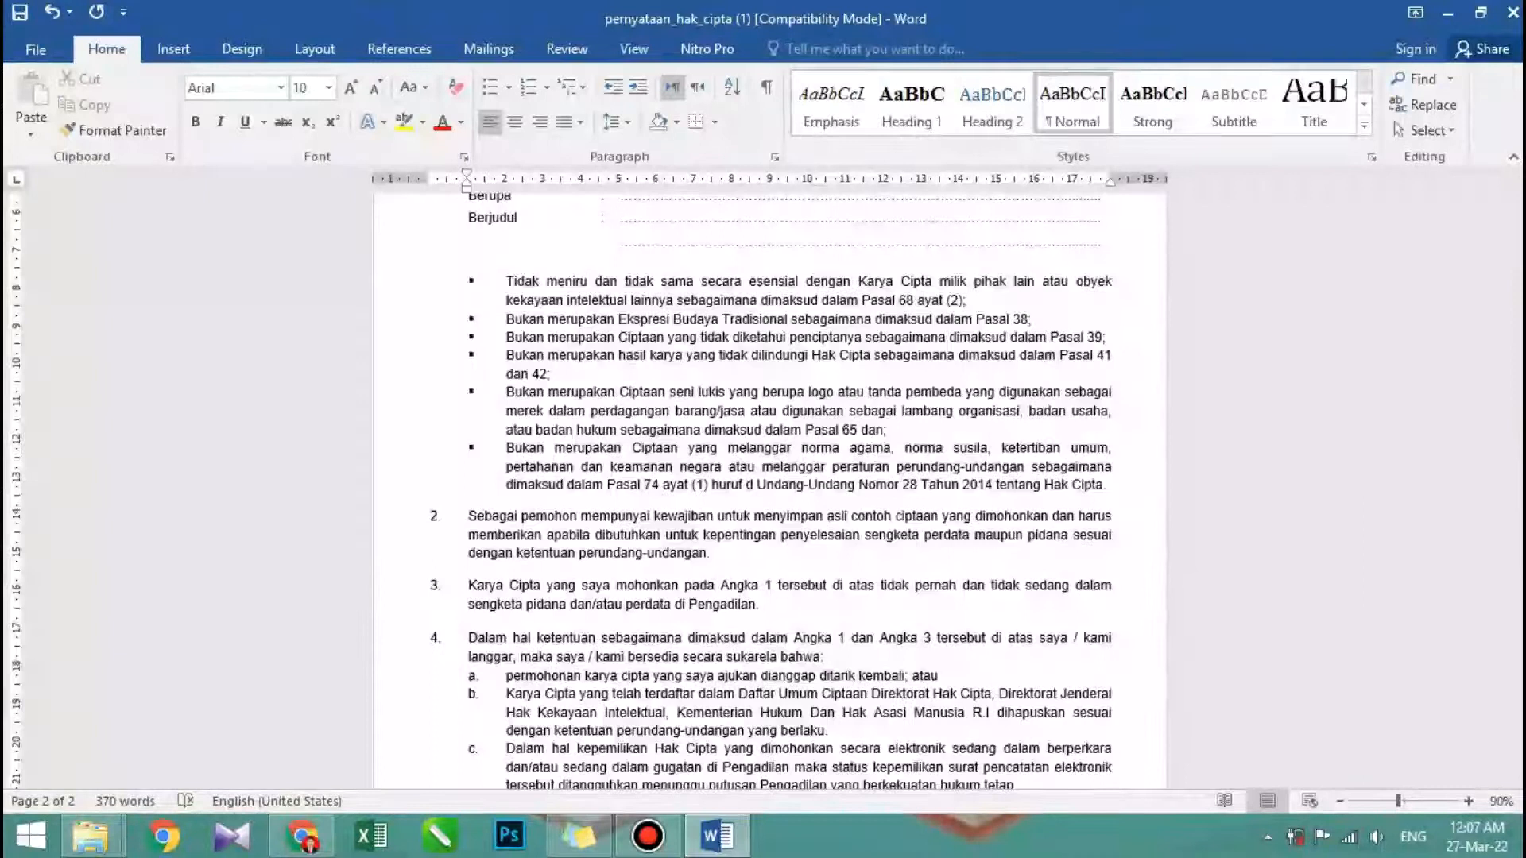
left_click(1513, 13)
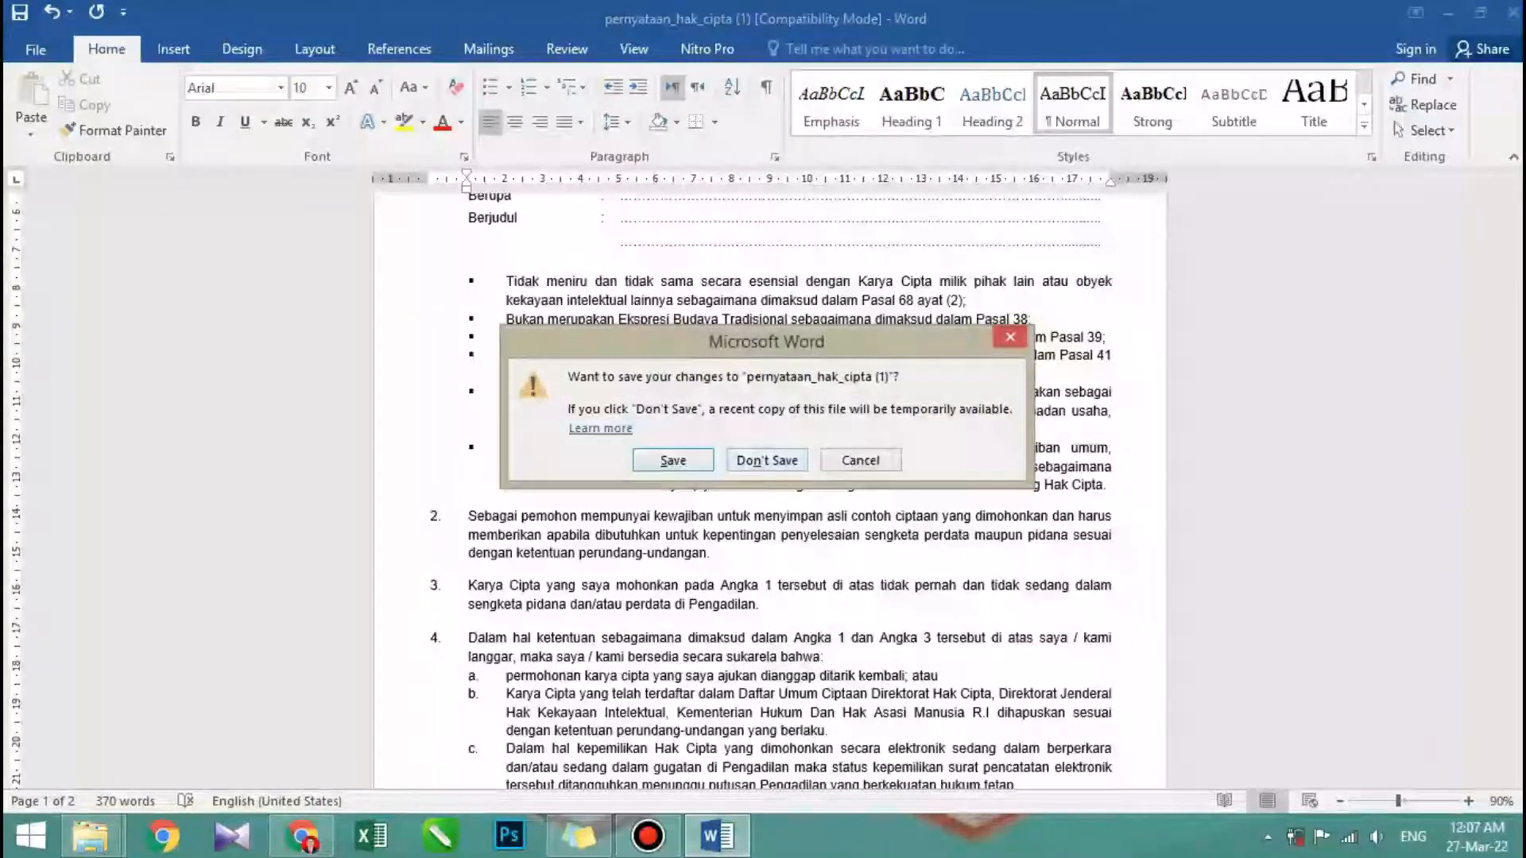
left_click(766, 460)
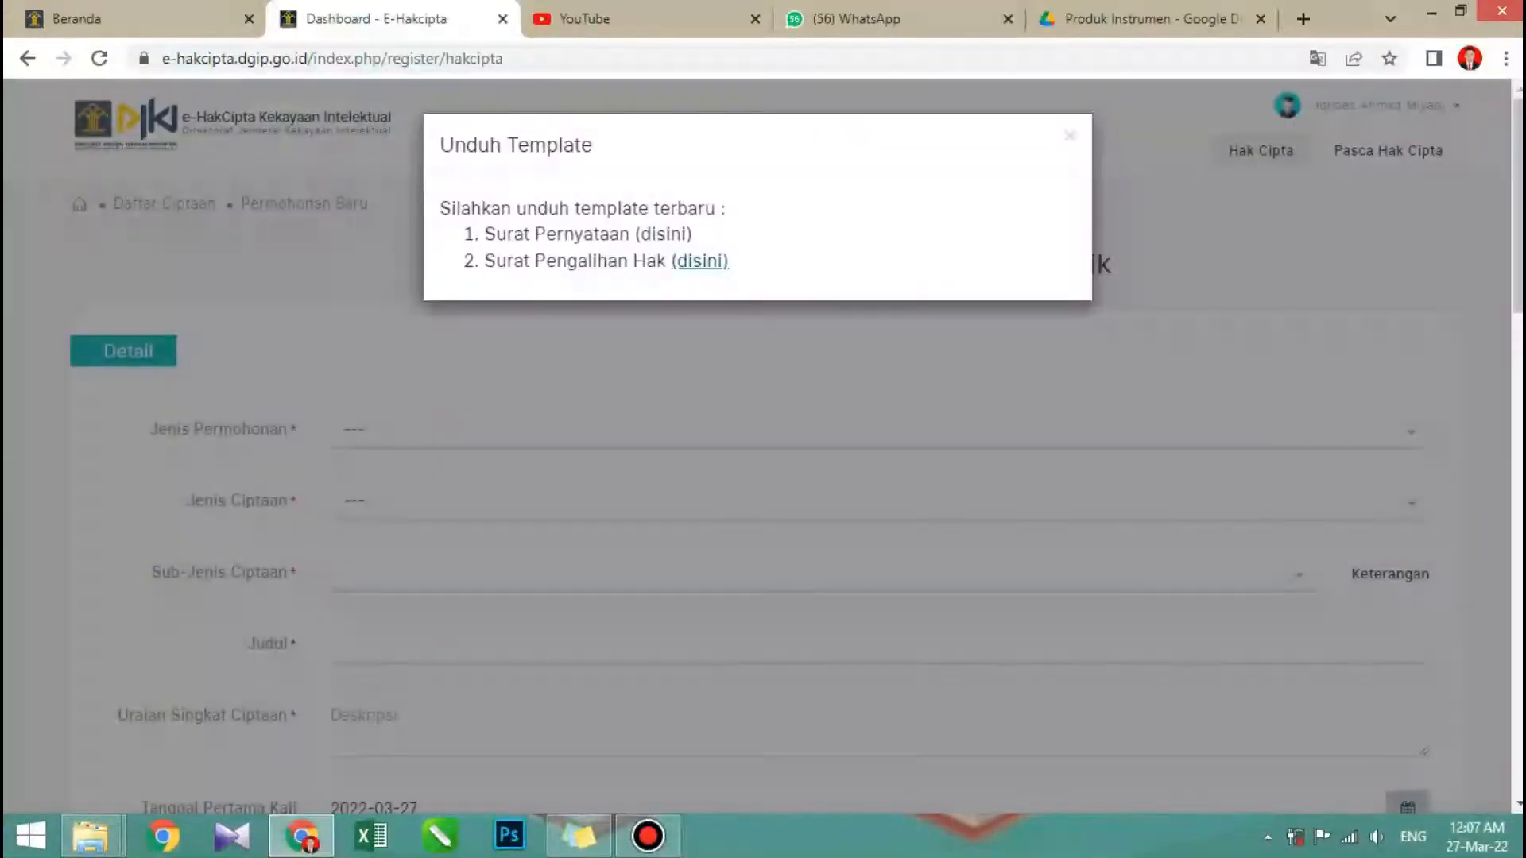
key("Escape")
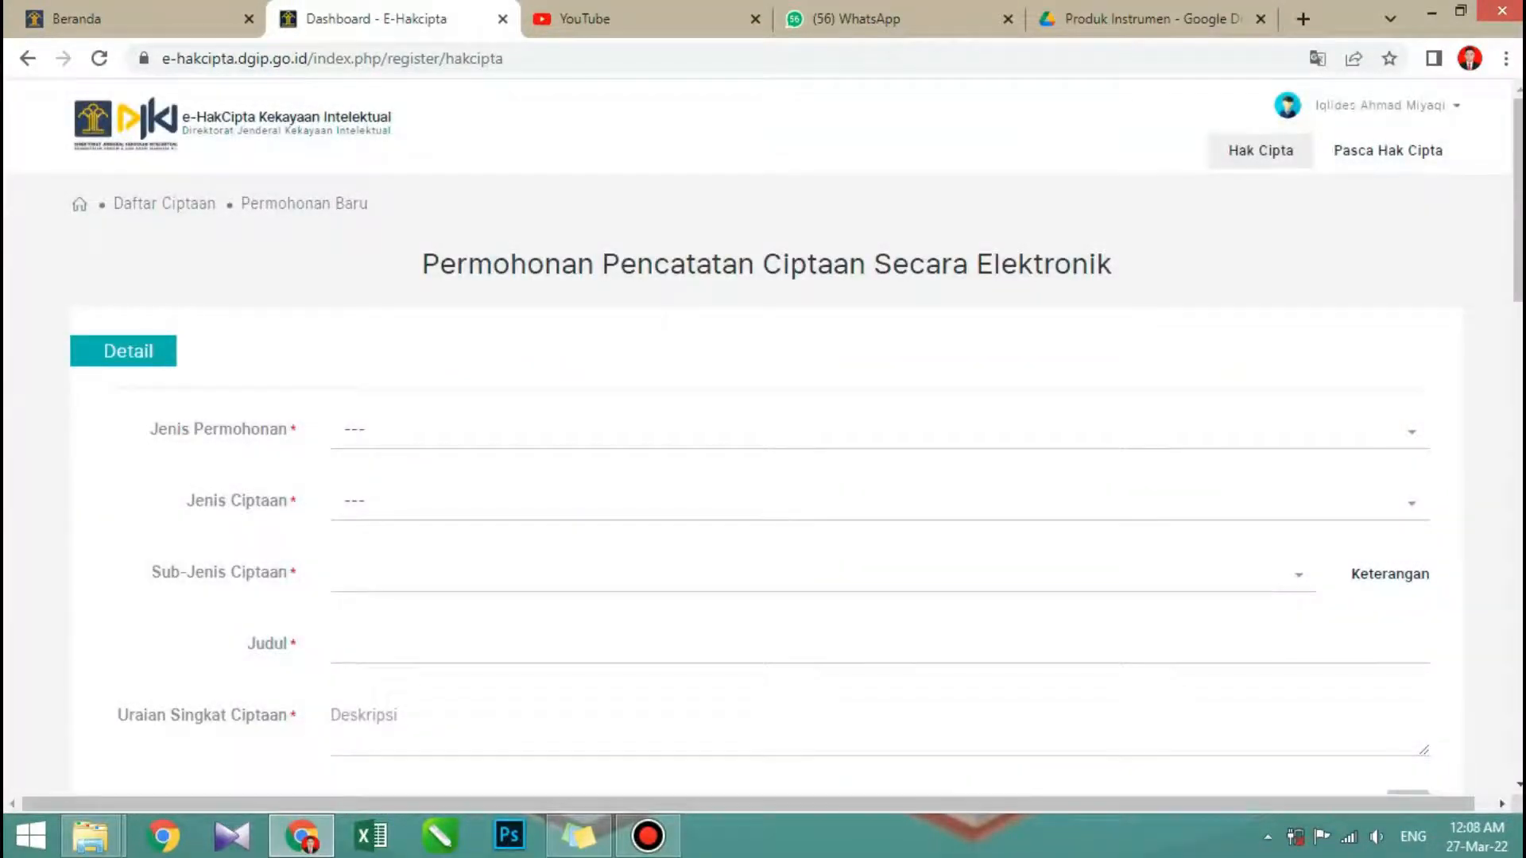
- Switch to the HAKI Produk folder in File Explorer and display its files as large icons
scroll(762, 444, "down", 1)
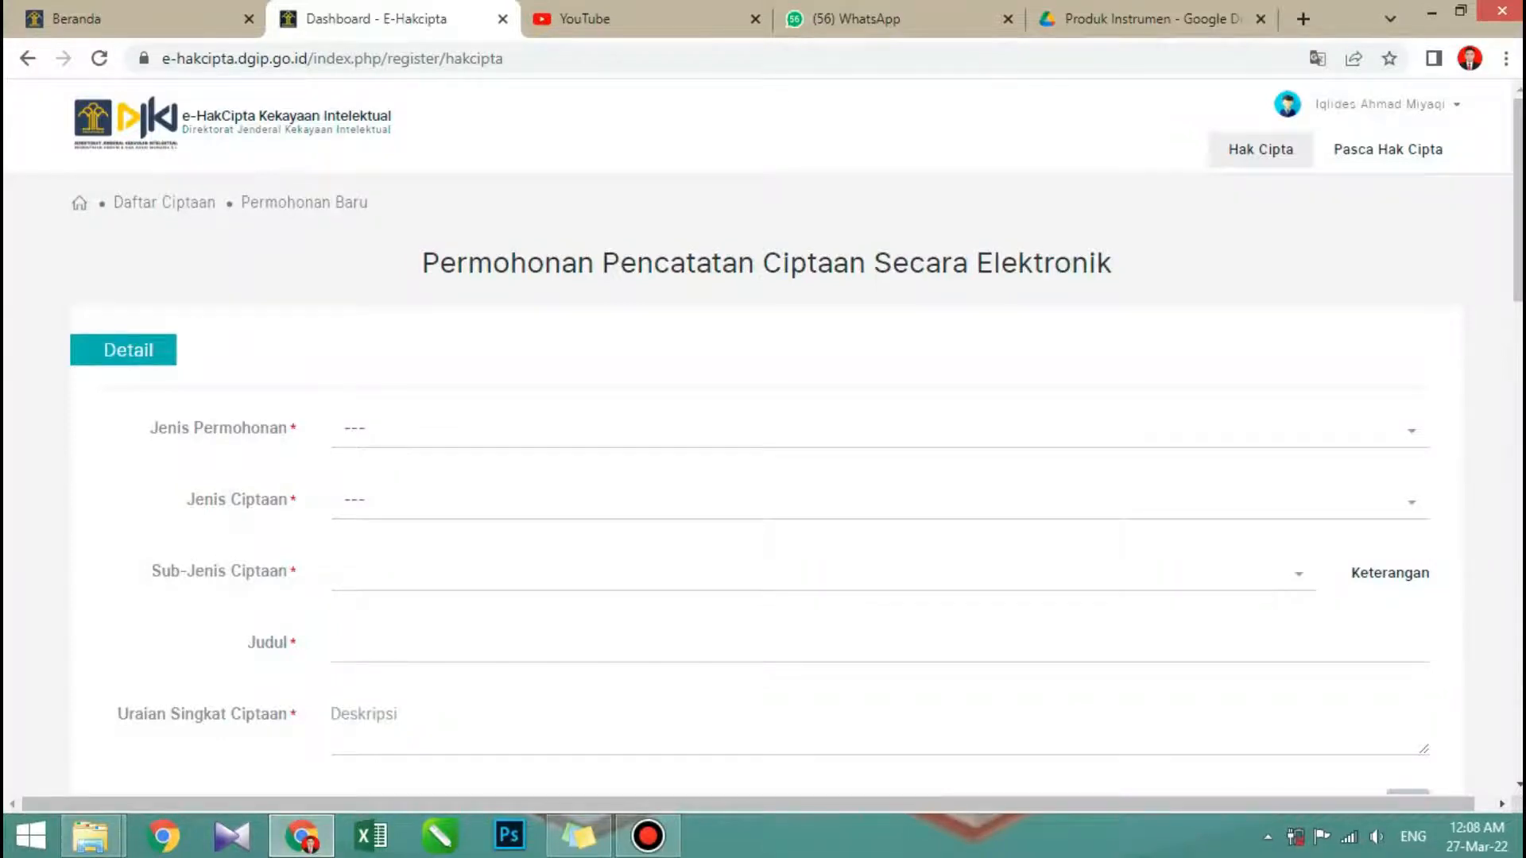
scroll(763, 445, "down", 1)
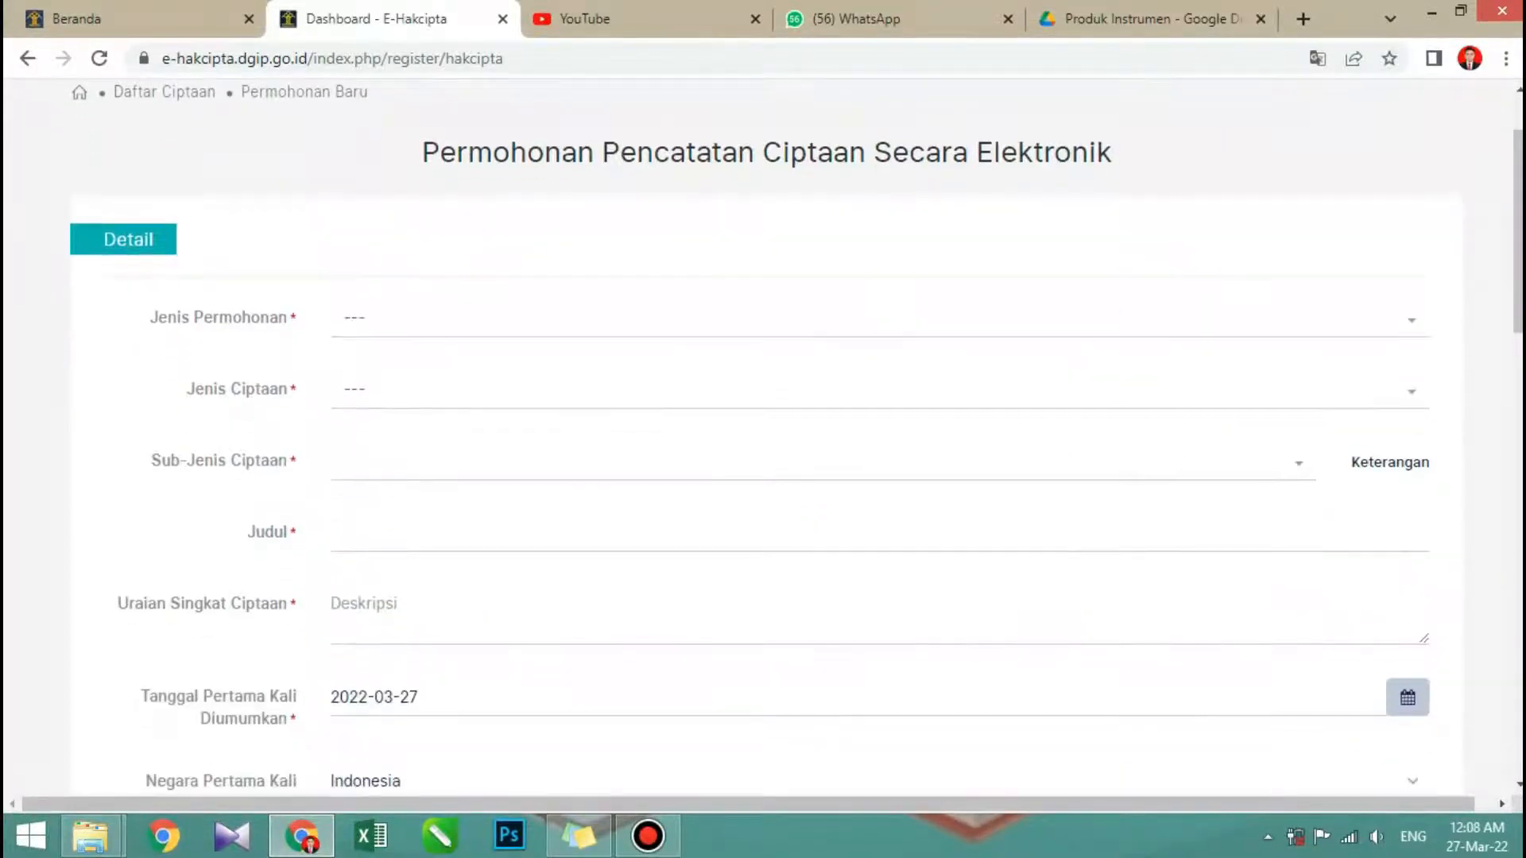
mouse_move(90, 834)
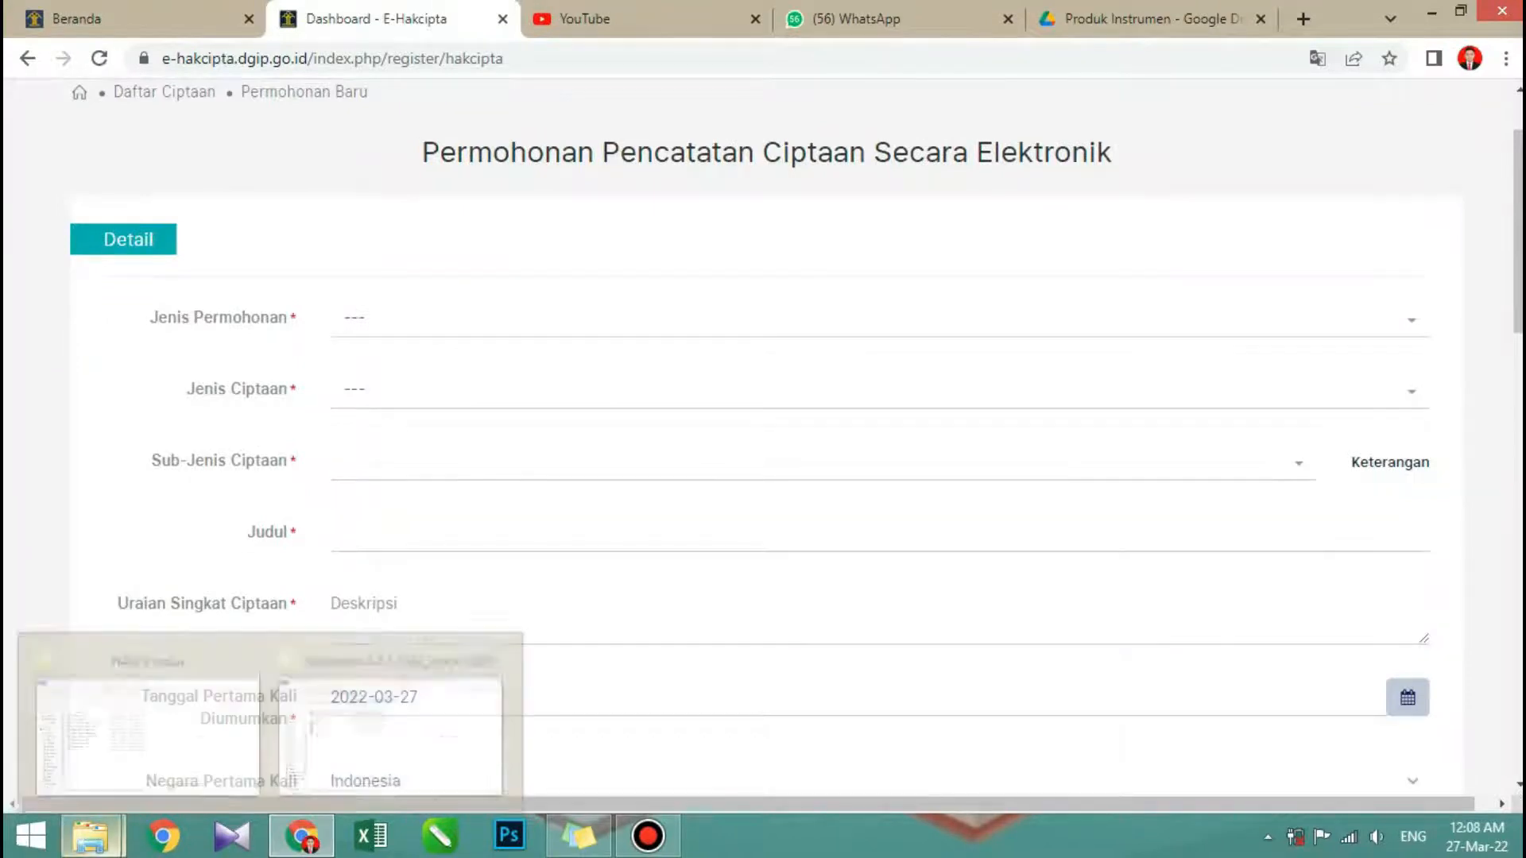
left_click(148, 719)
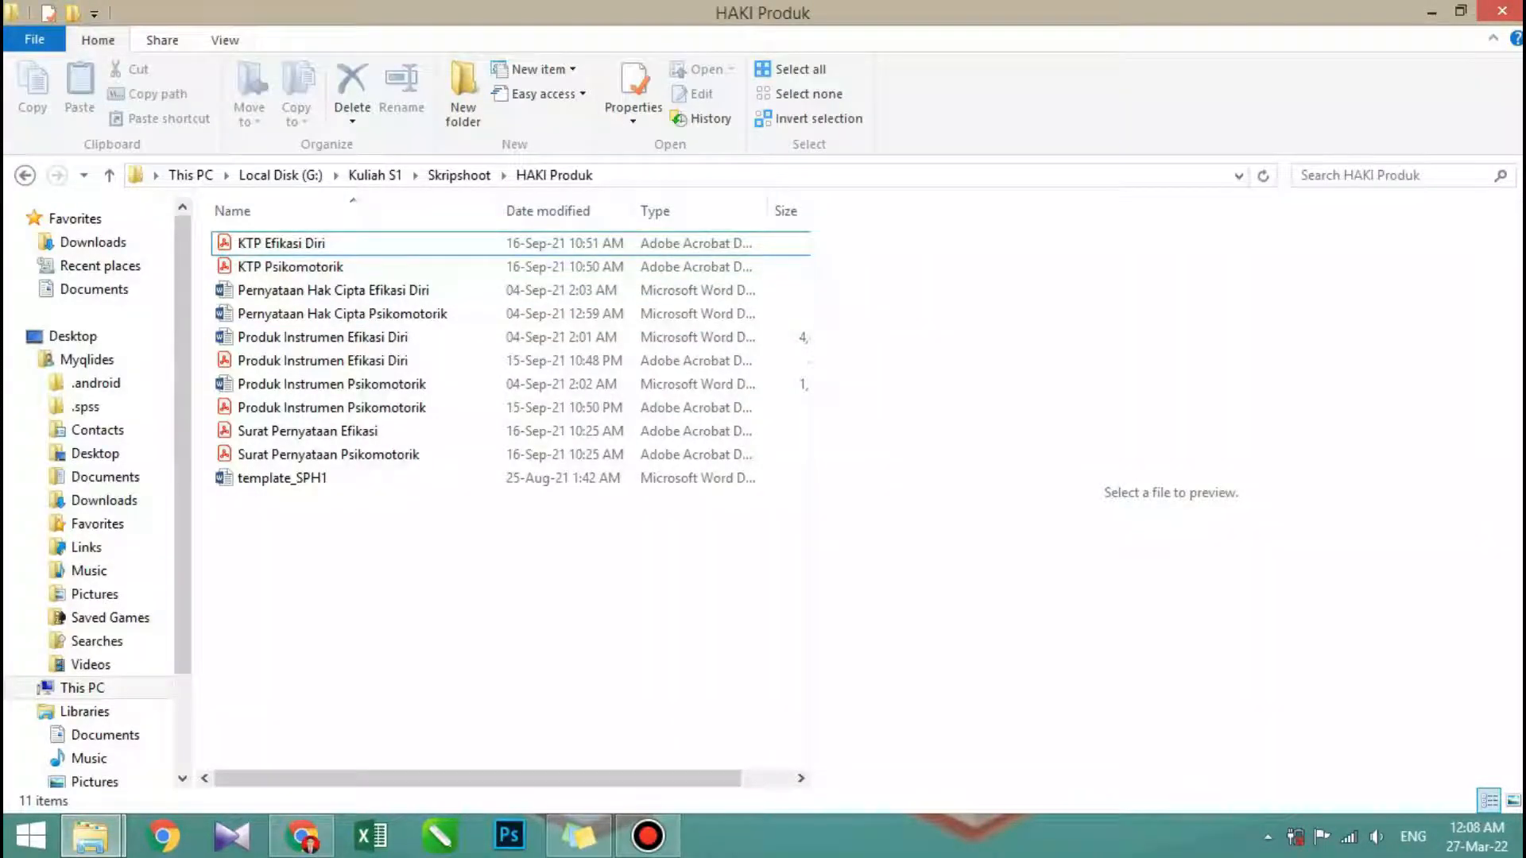
left_click(225, 40)
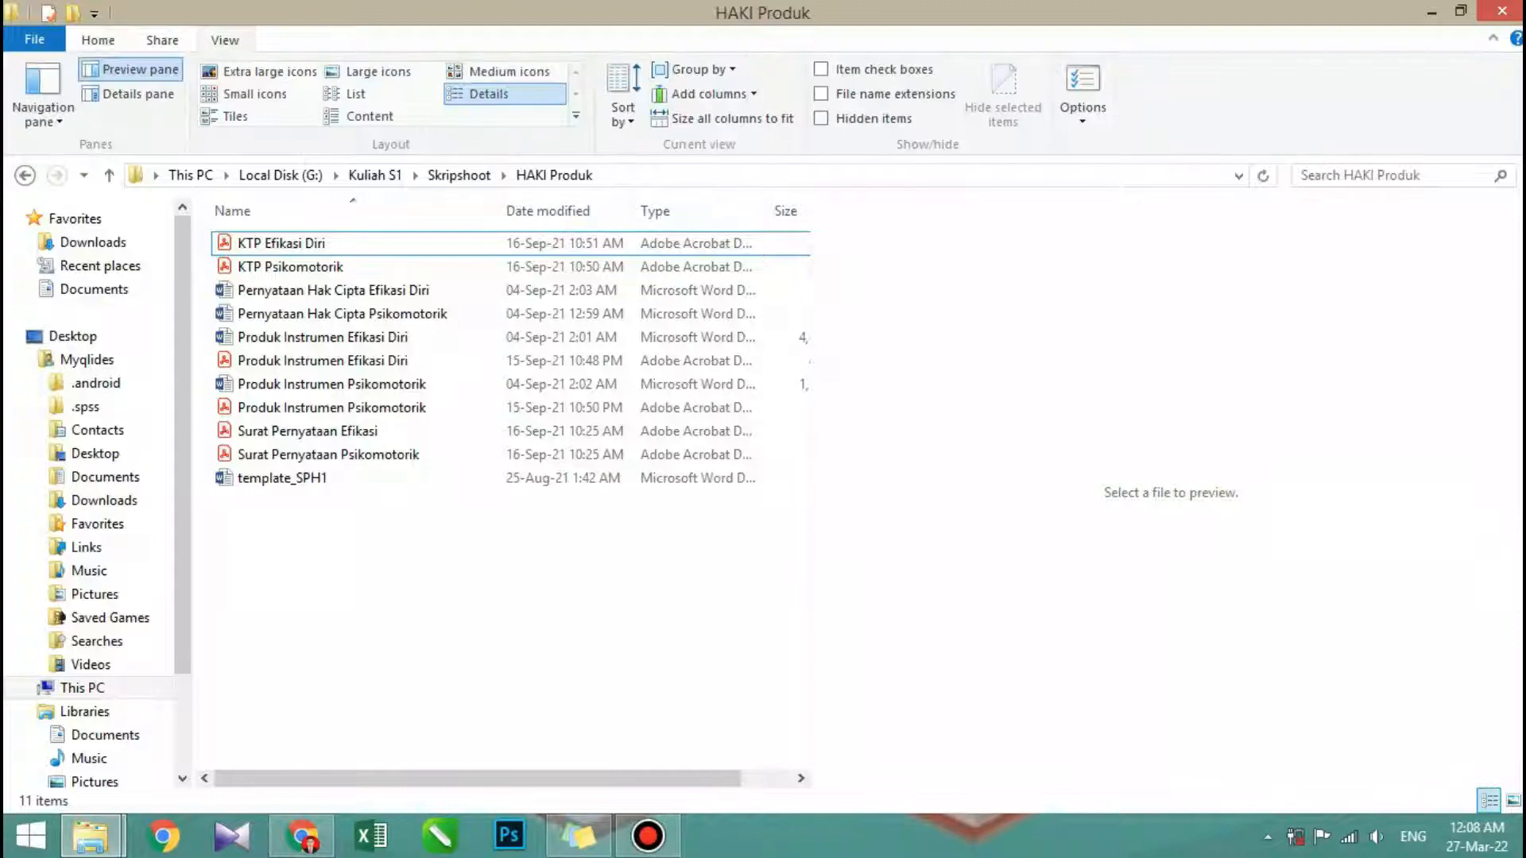
left_click(378, 71)
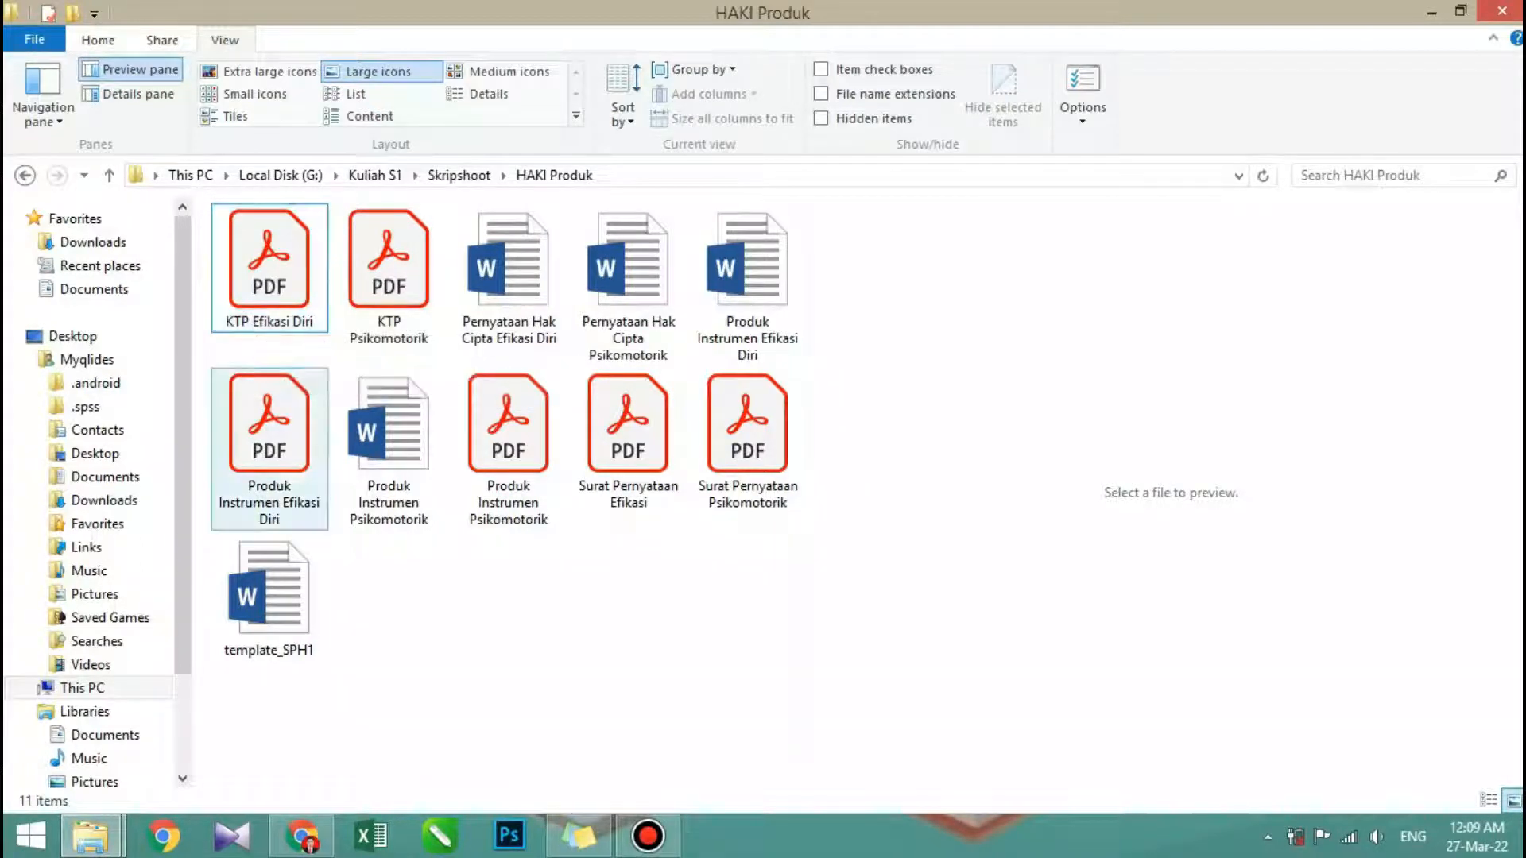
- Return to the e-Hakcipta application form in Chrome and set Jenis Permohonan to Umum
left_click(302, 837)
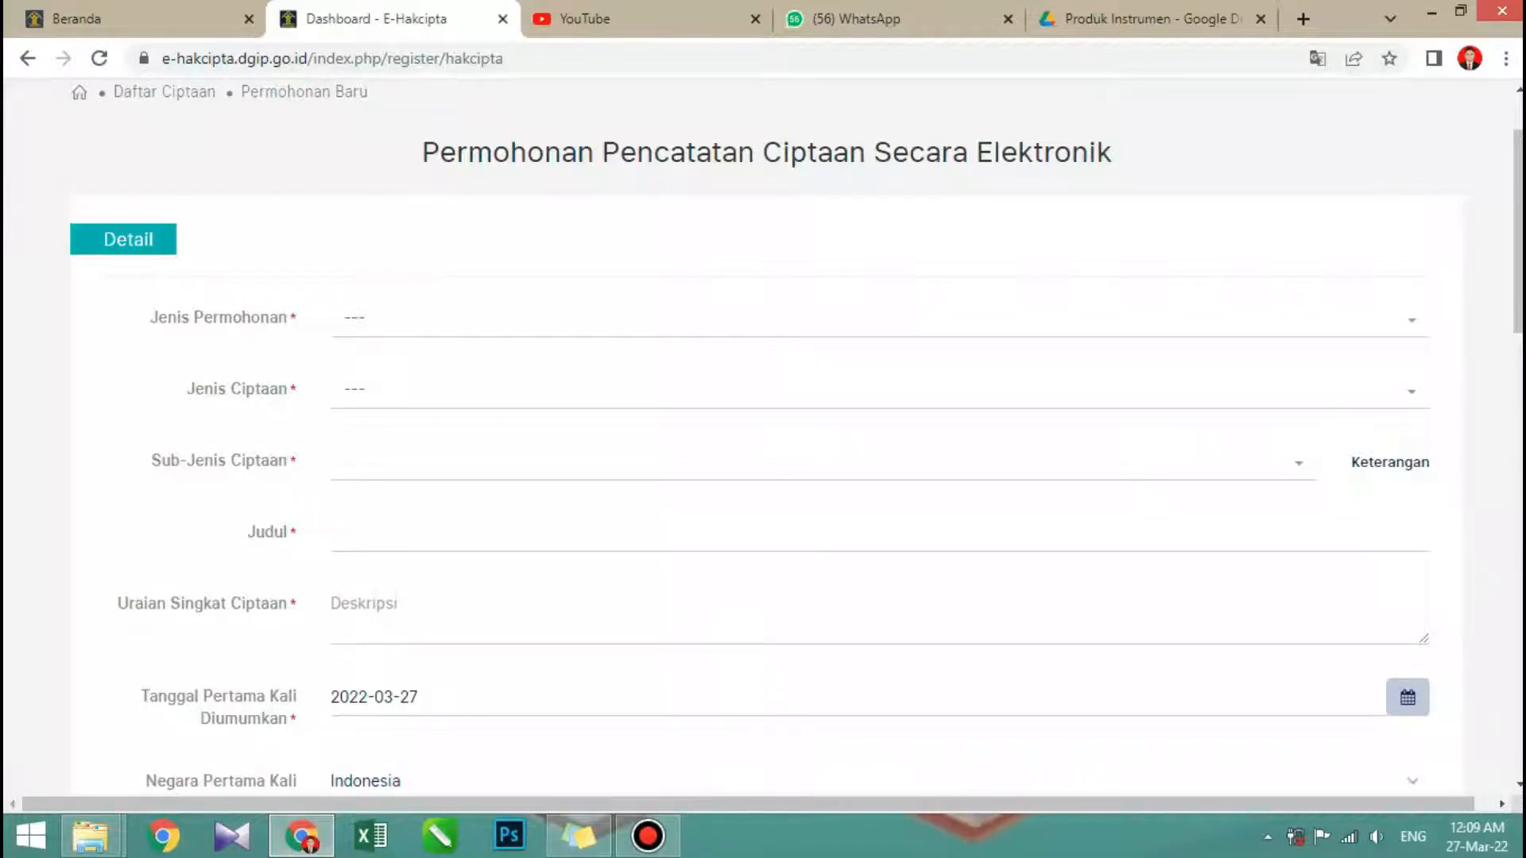
left_click(880, 318)
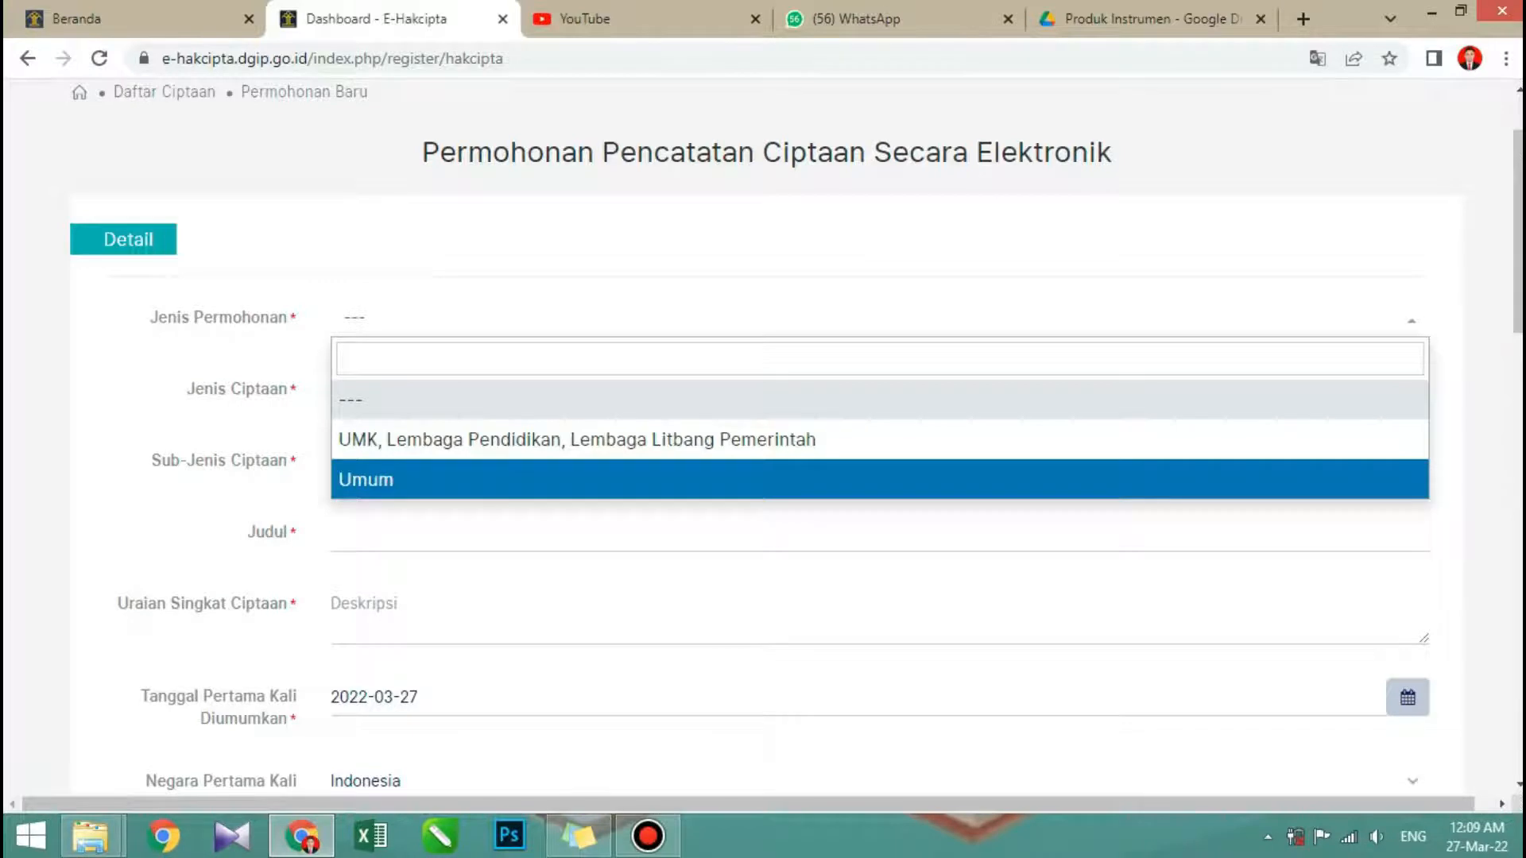
left_click(879, 479)
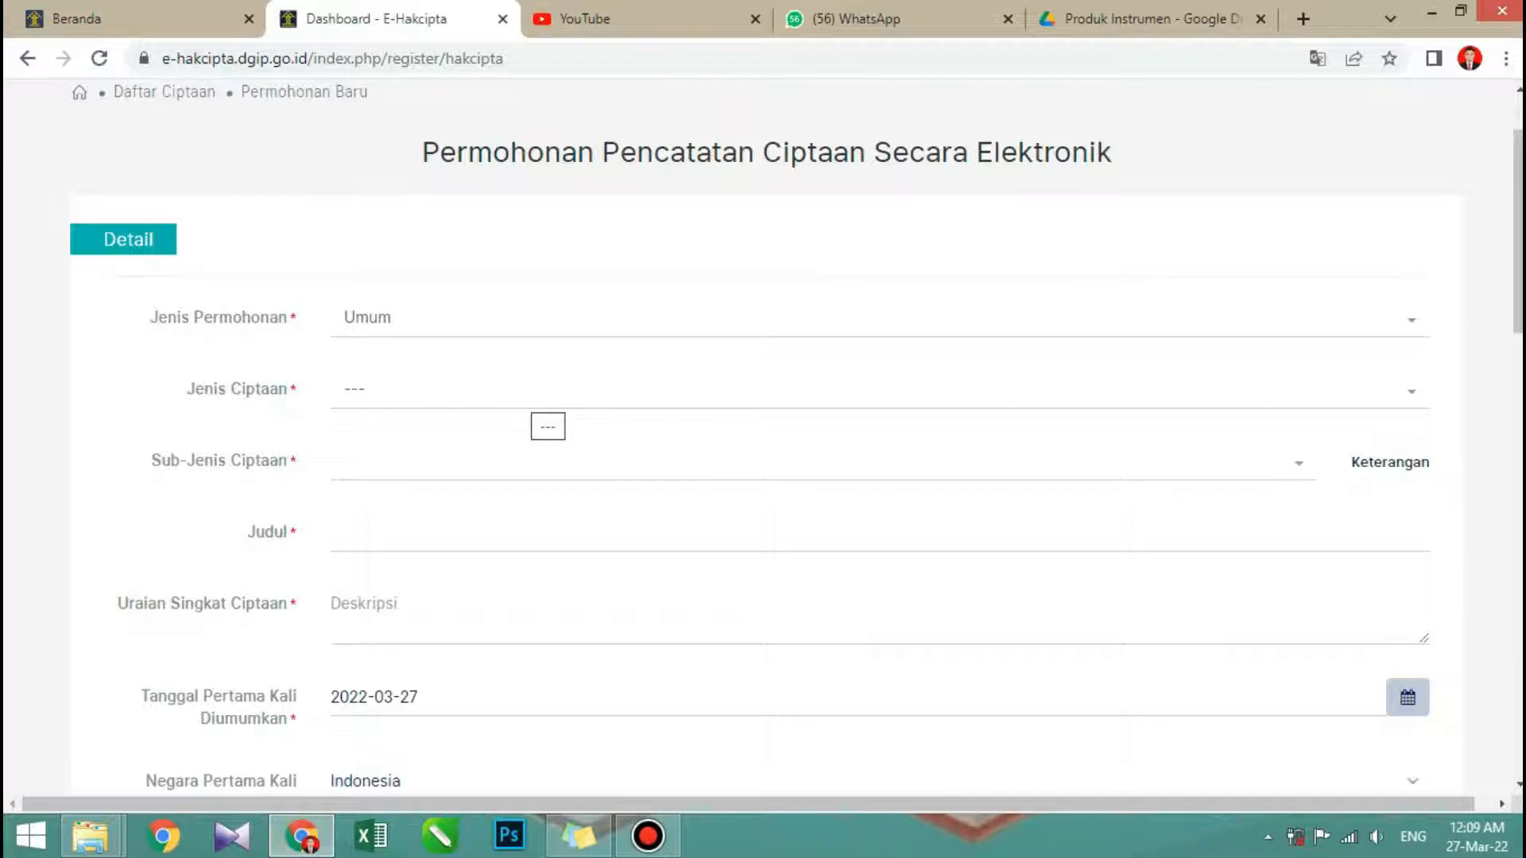
- Review the available Jenis Ciptaan options and set the field to Karya Tulis
left_click(537, 394)
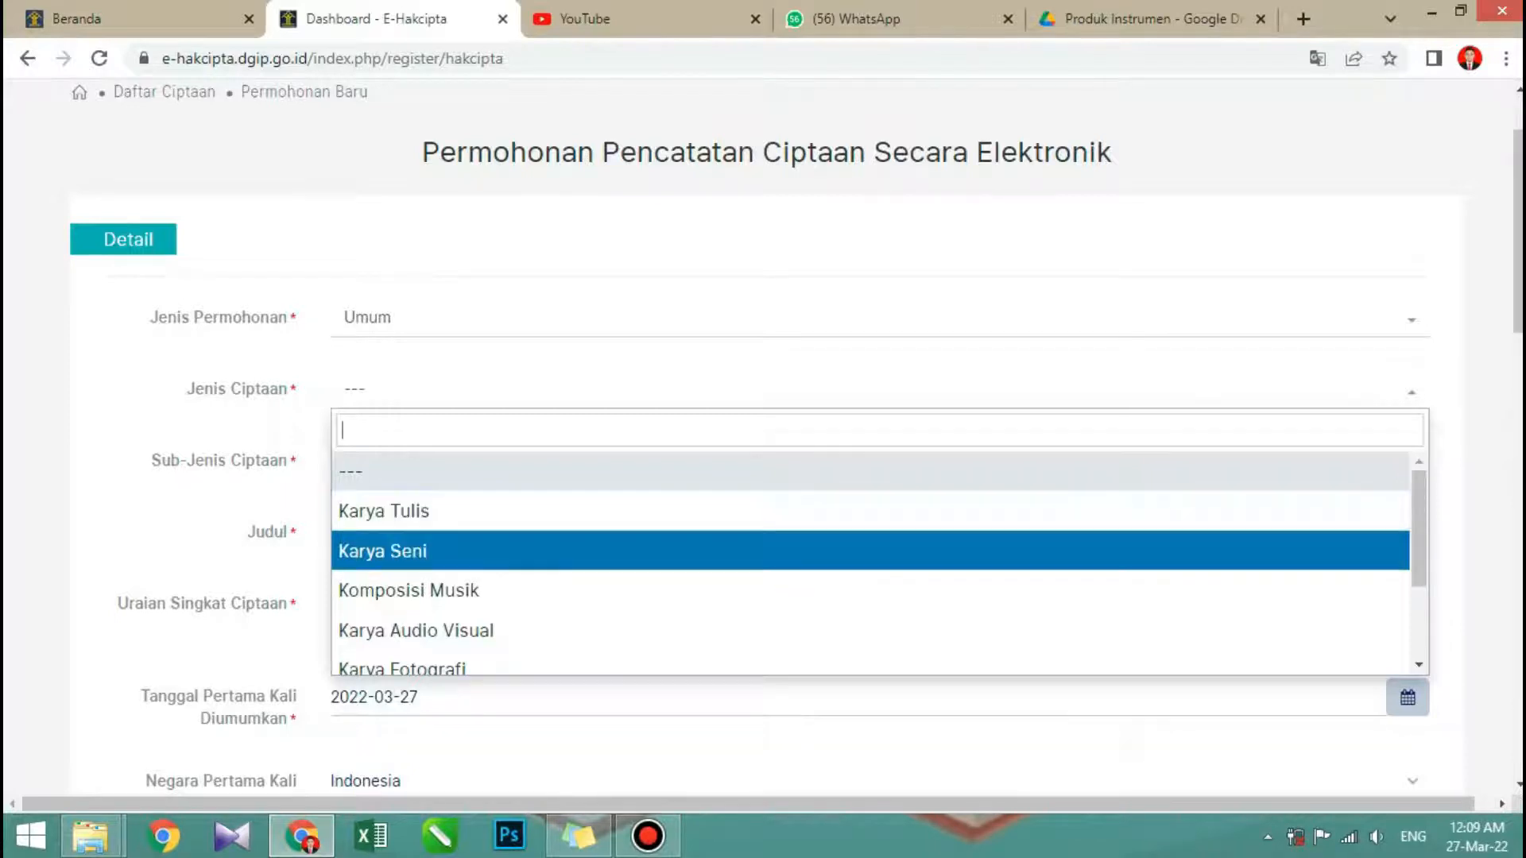
scroll(870, 557, "down", 2)
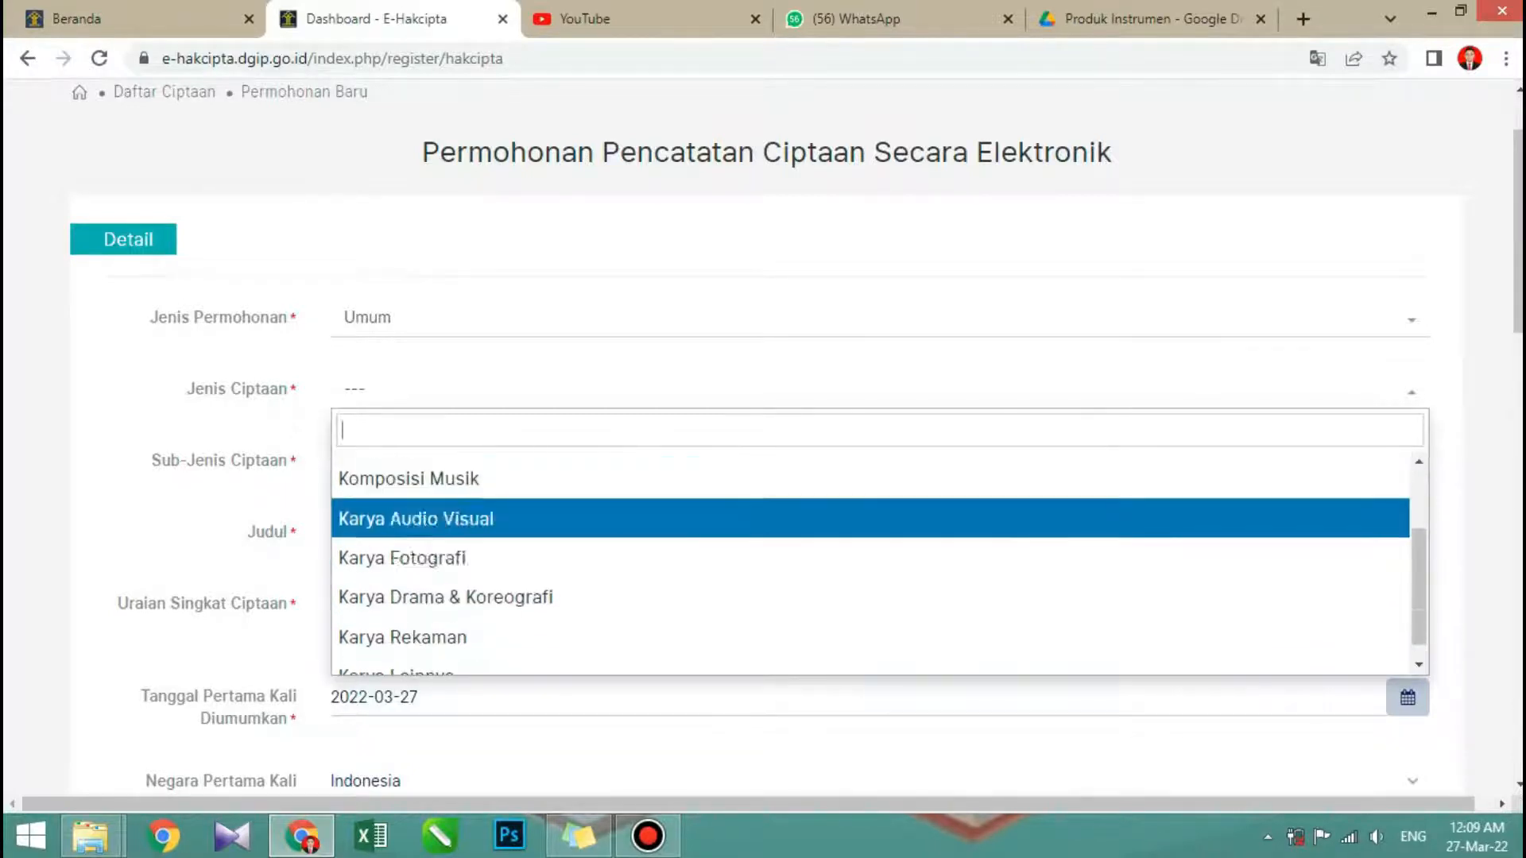
scroll(870, 556, "down", 1)
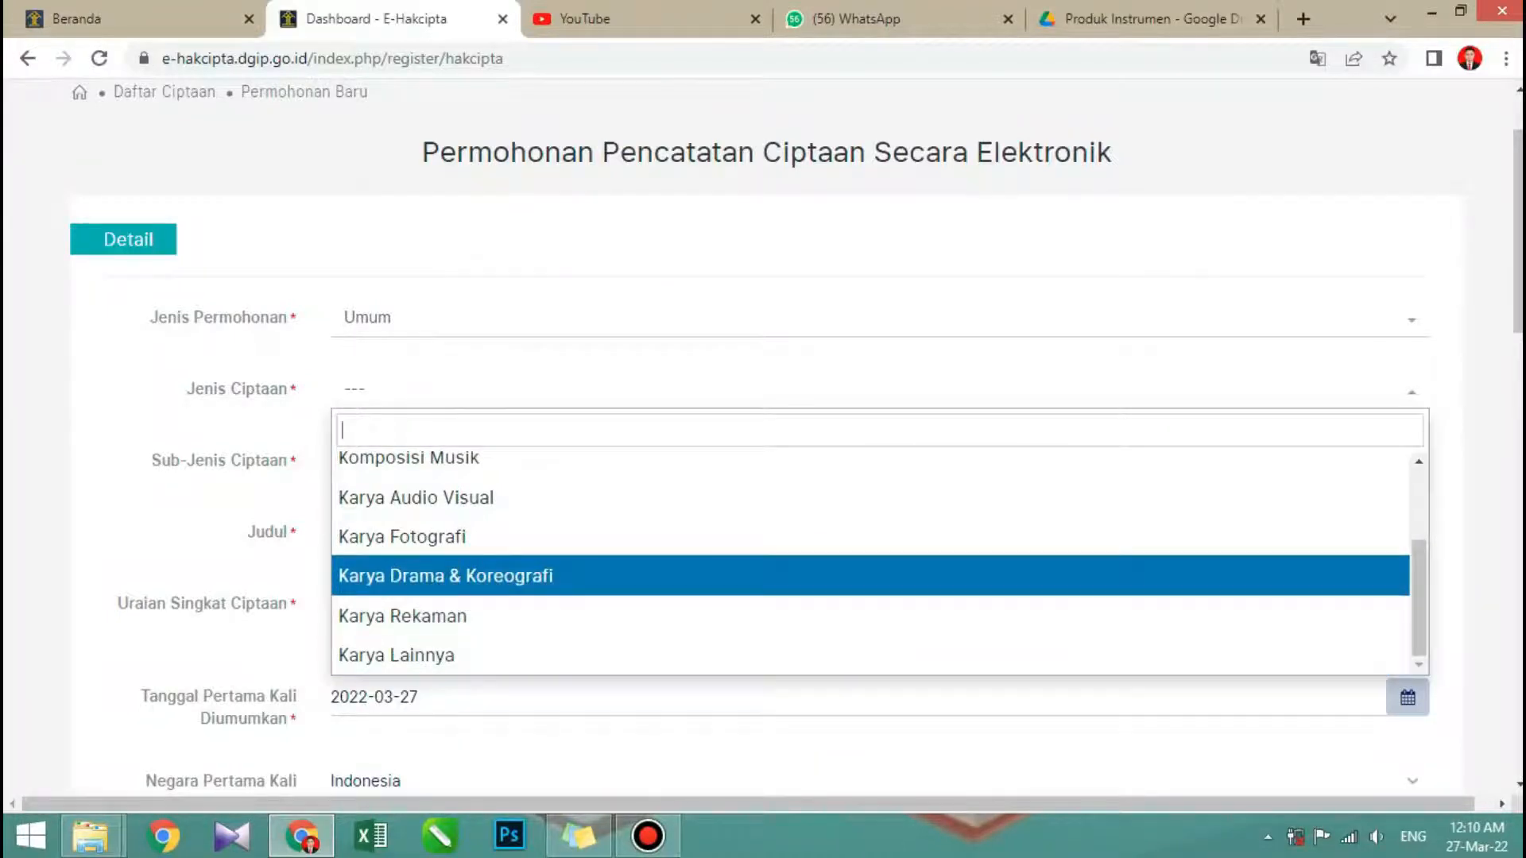
scroll(870, 568, "up", 2)
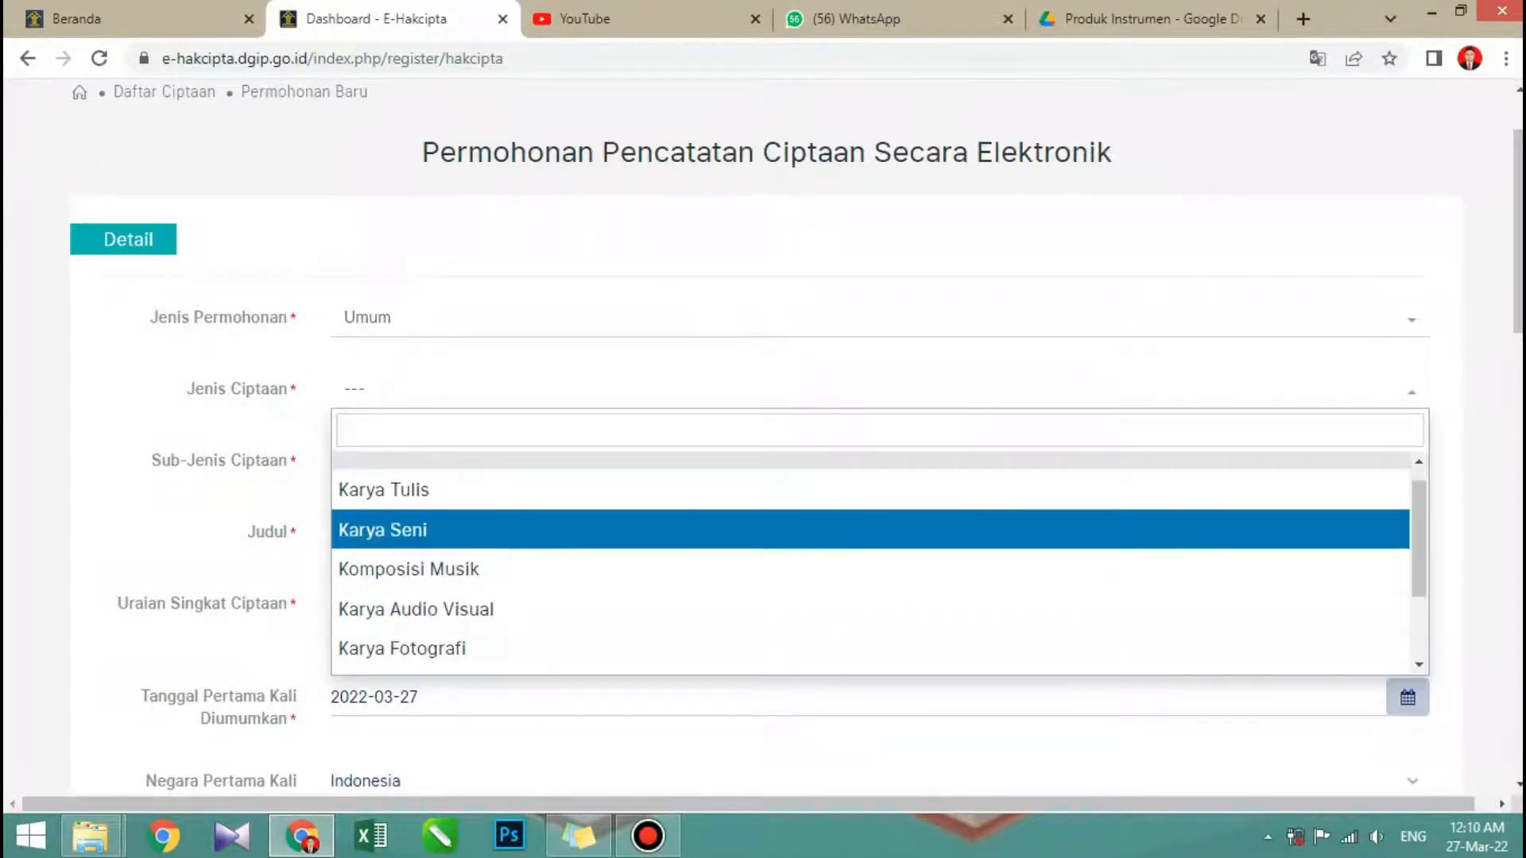
scroll(870, 509, "down", 2)
scroll(870, 504, "up", 2)
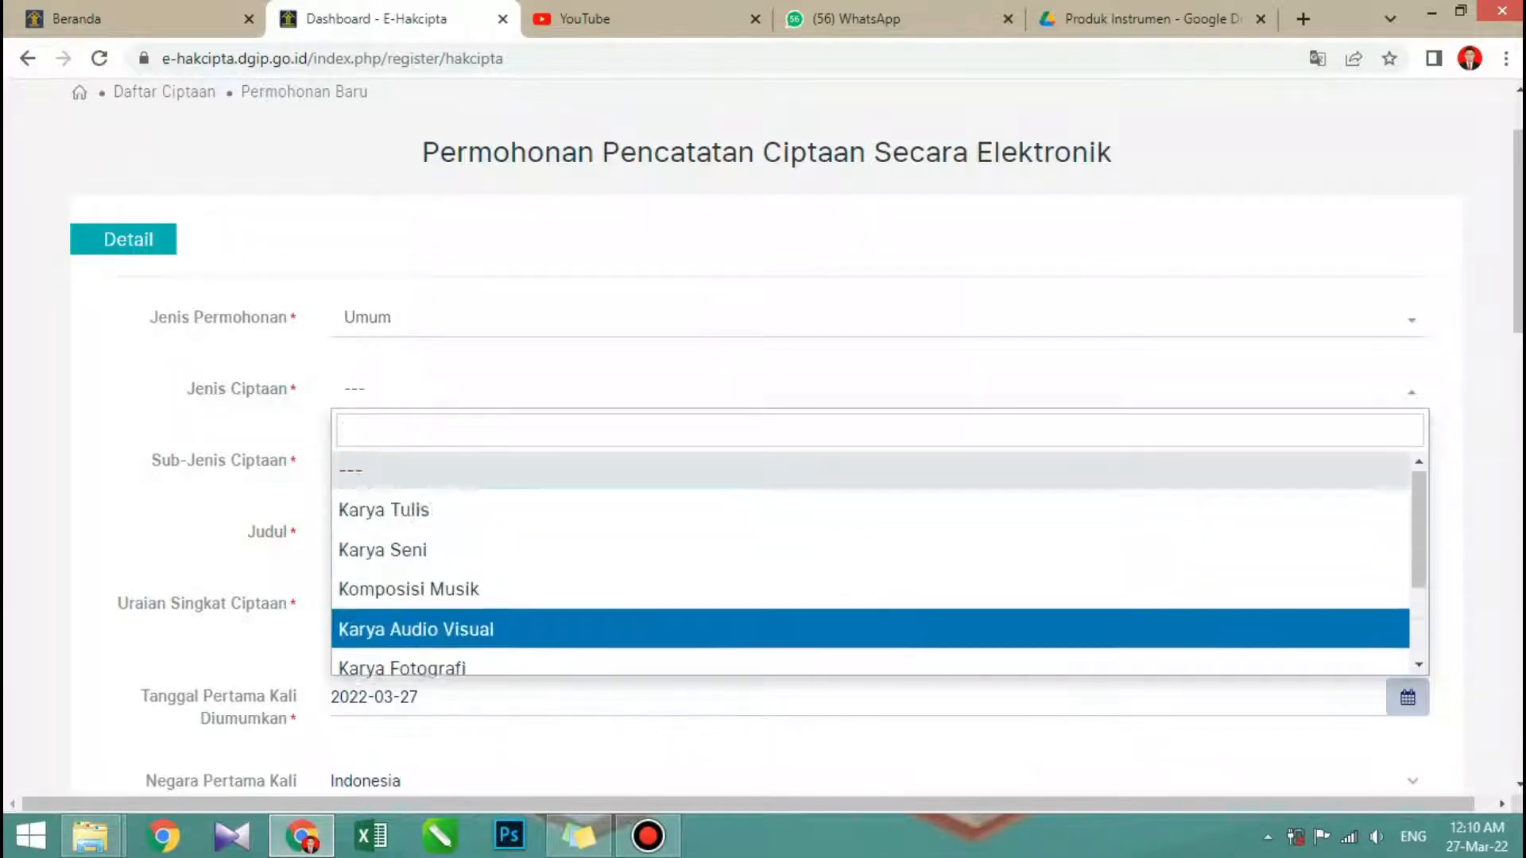
scroll(871, 572, "down", 1)
scroll(870, 548, "down", 2)
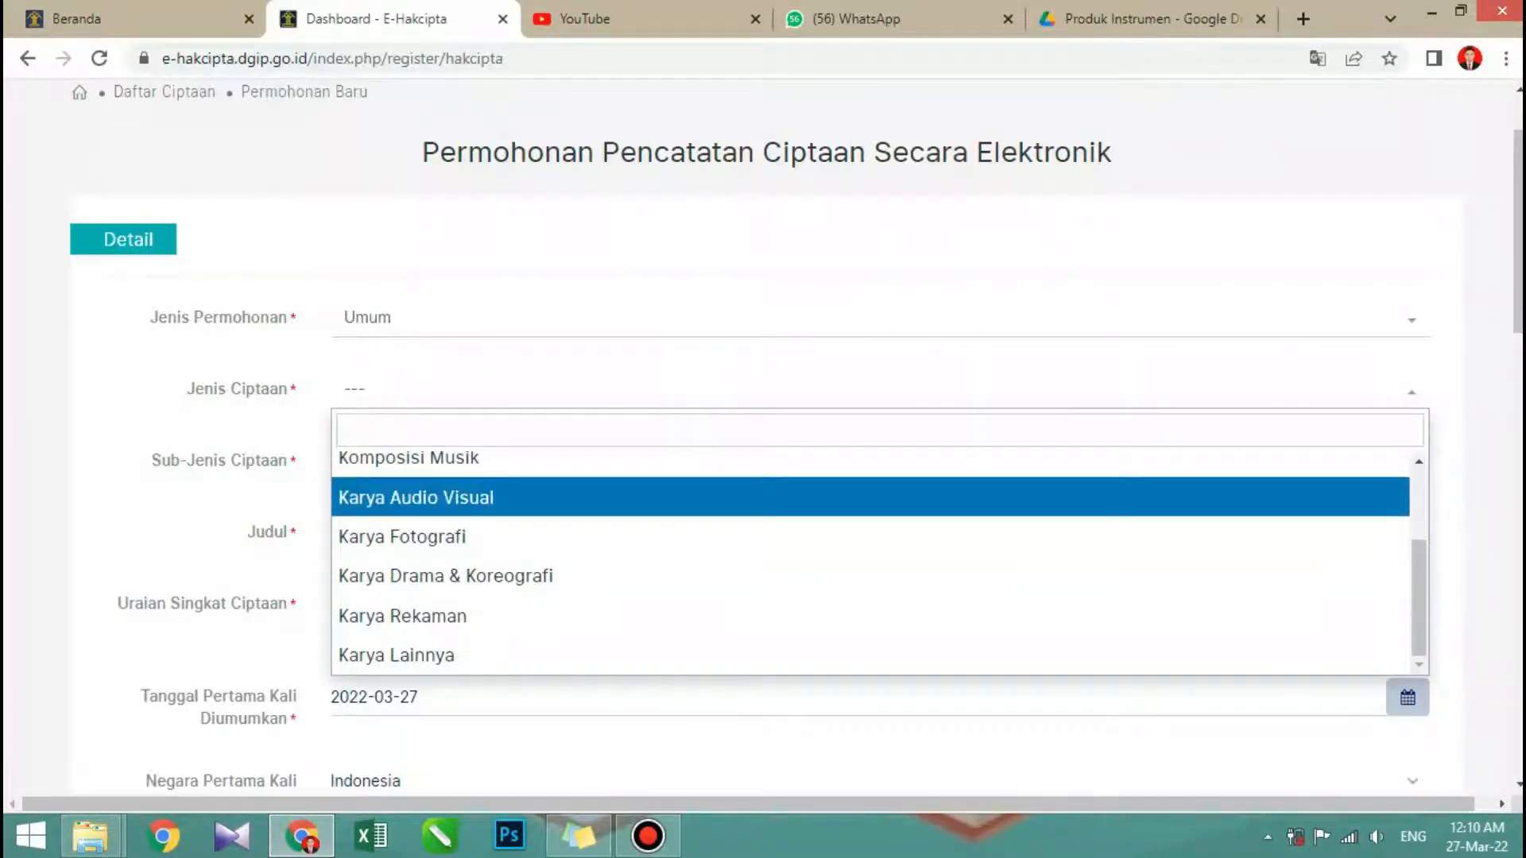
scroll(870, 557, "up", 2)
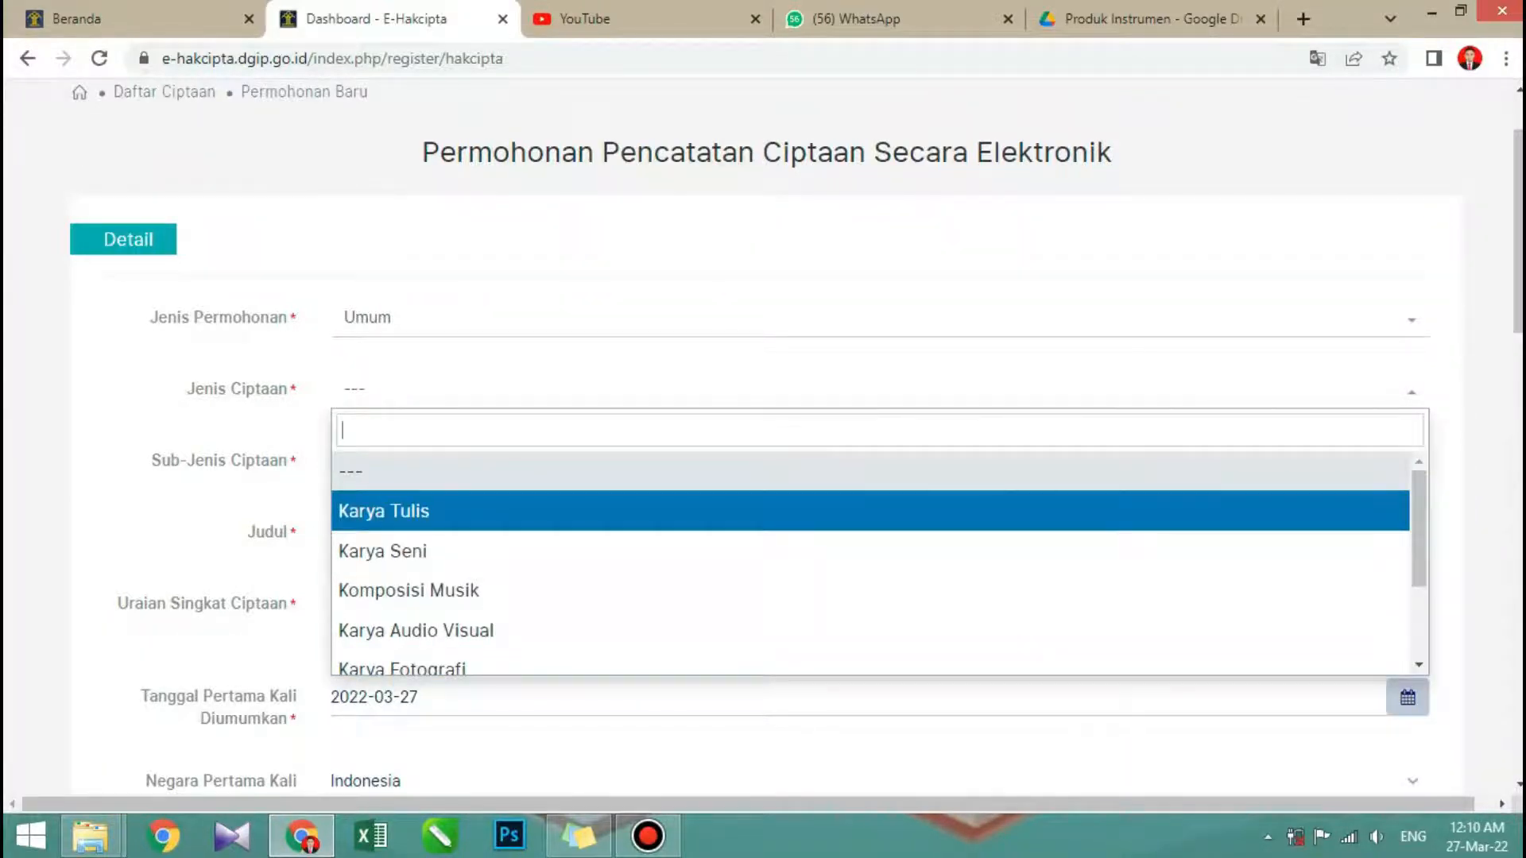
key("Return")
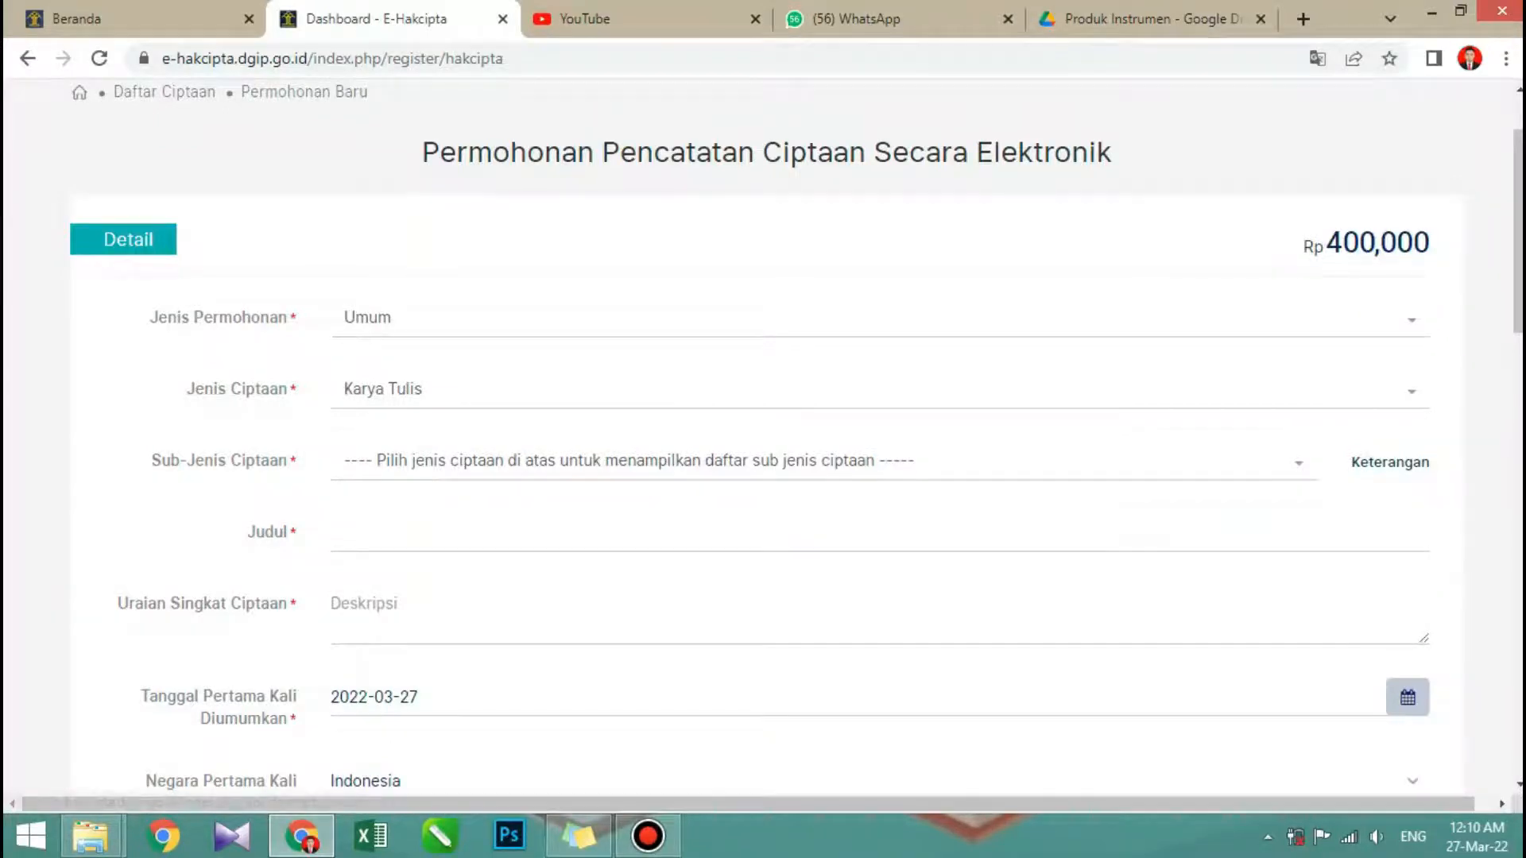
- Examine the Sub-Jenis Ciptaan options for Karya Tulis from Atlas through to Terjemahan
left_click(824, 461)
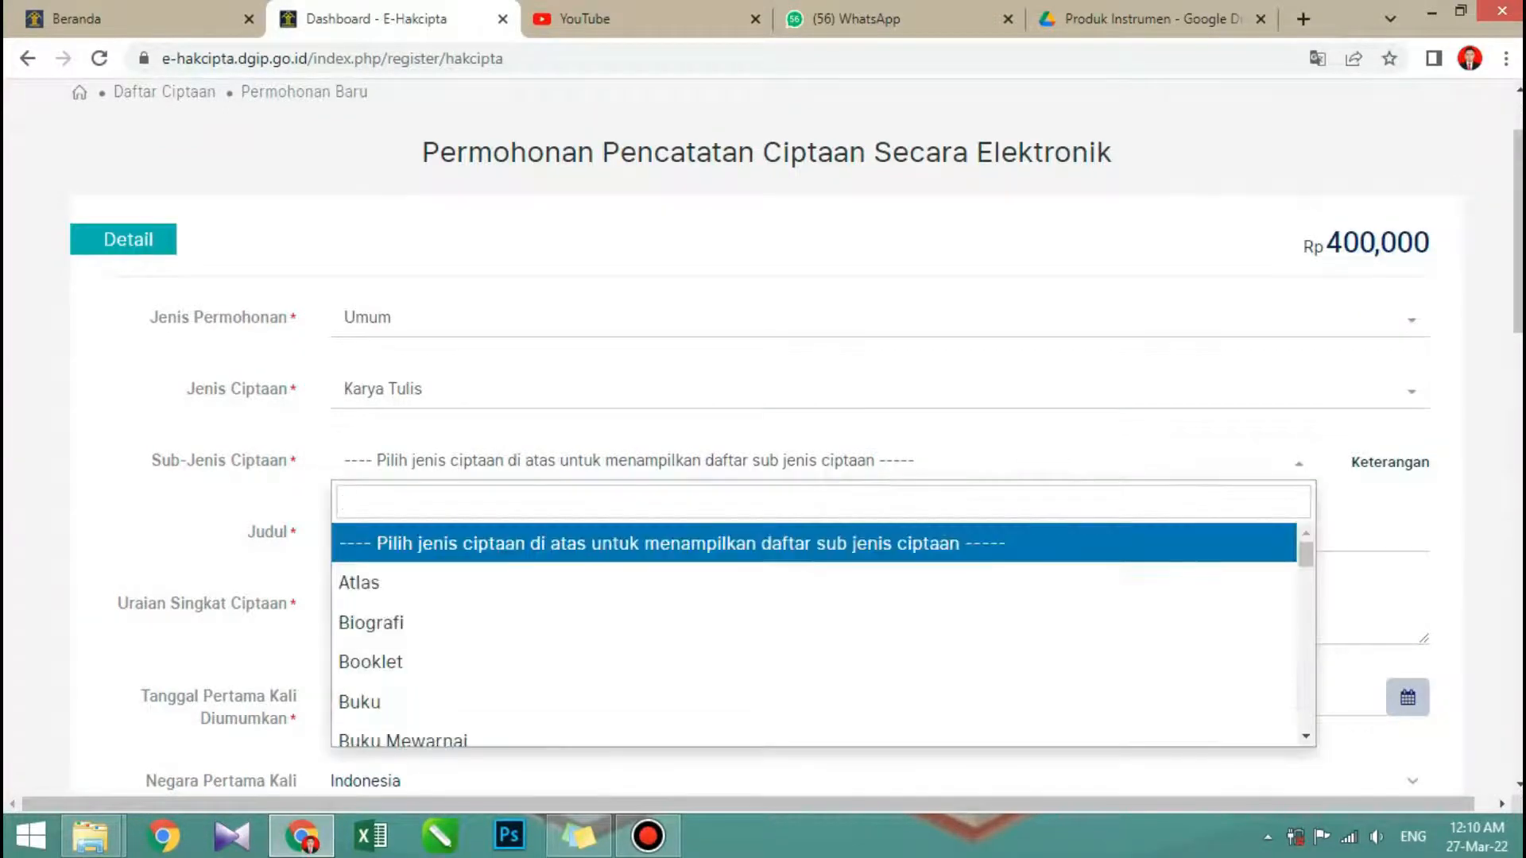
key("Down")
key("Down")
key("Down")
key("Down")
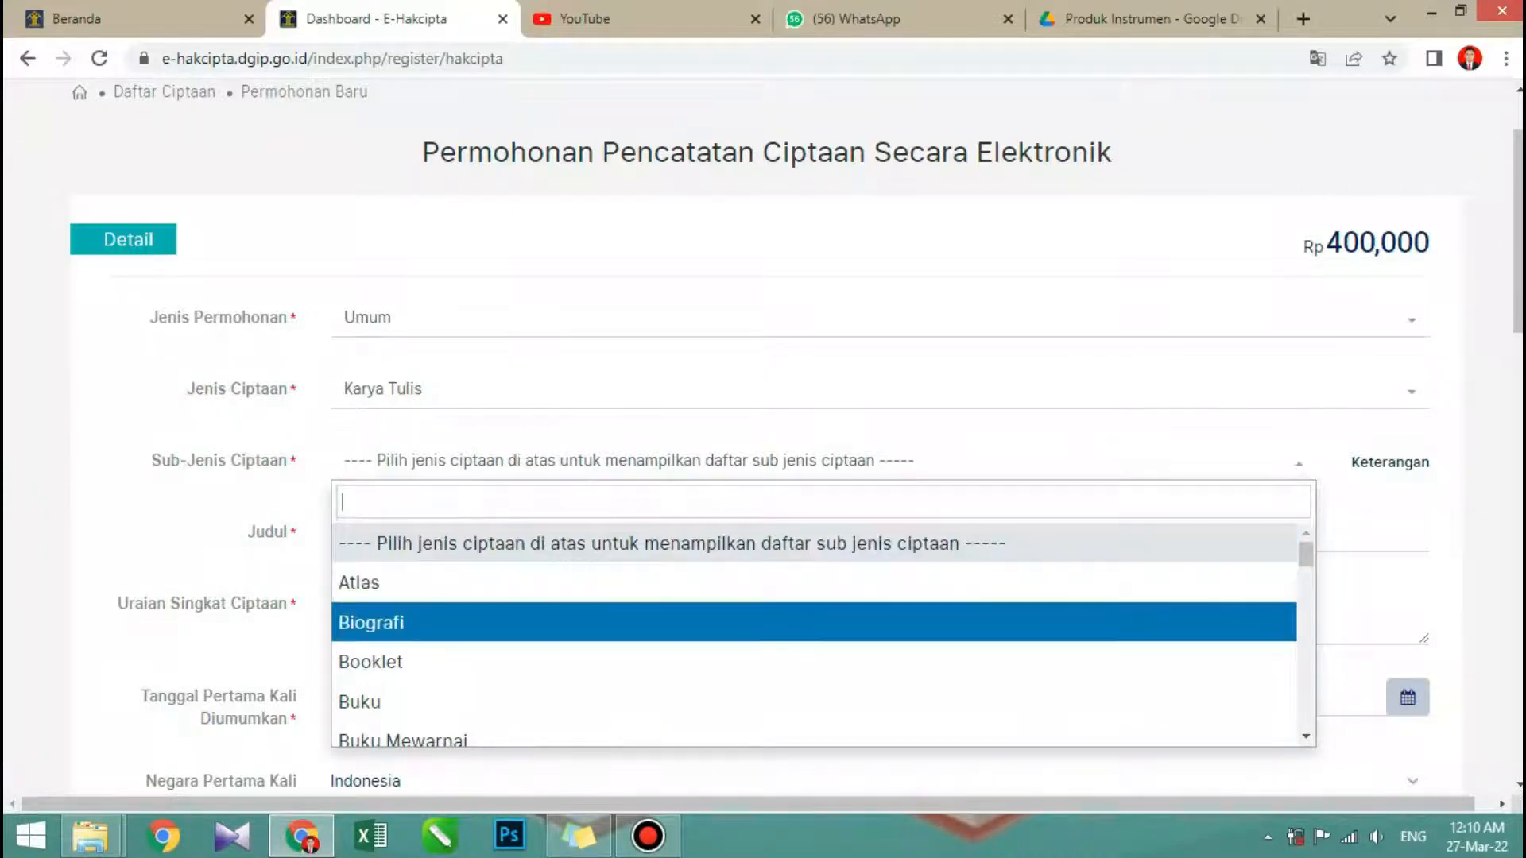
key("Down")
key("Down")
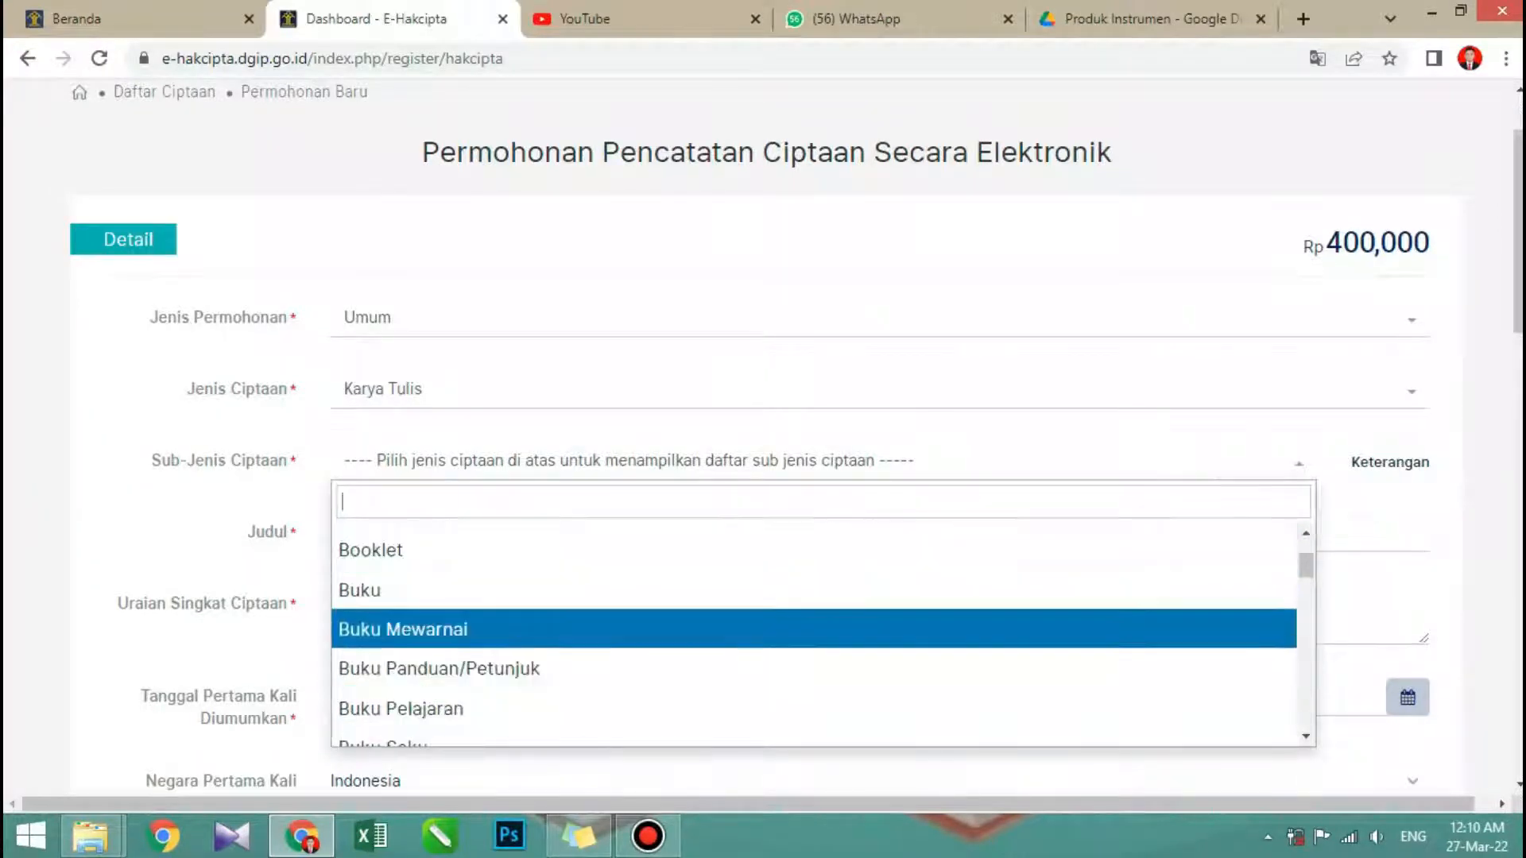
key("Down")
key("Down")
key("Down")
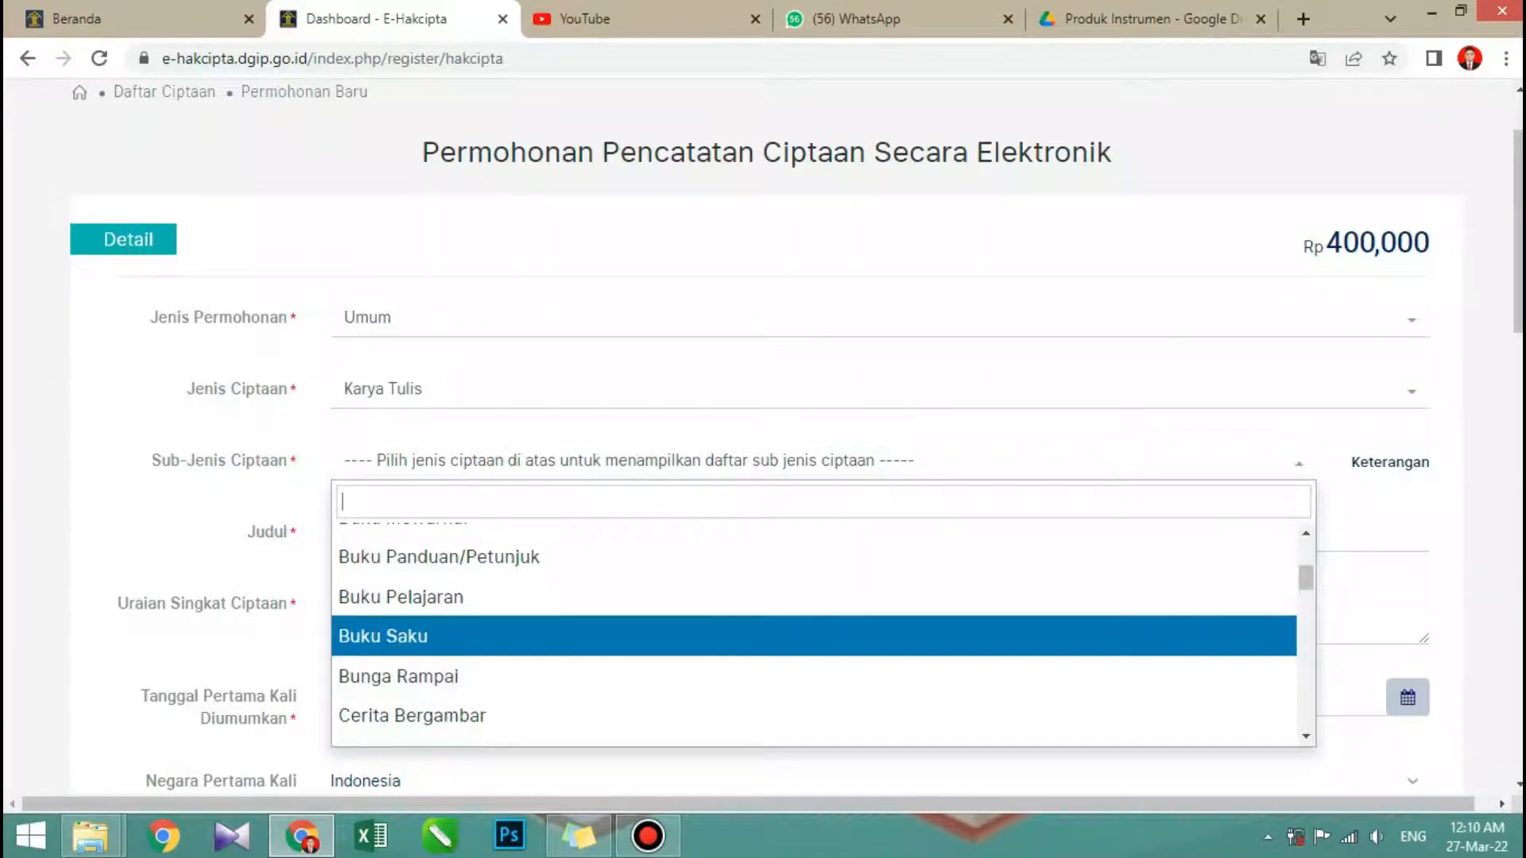
scroll(814, 628, "down", 3)
scroll(814, 625, "down", 3)
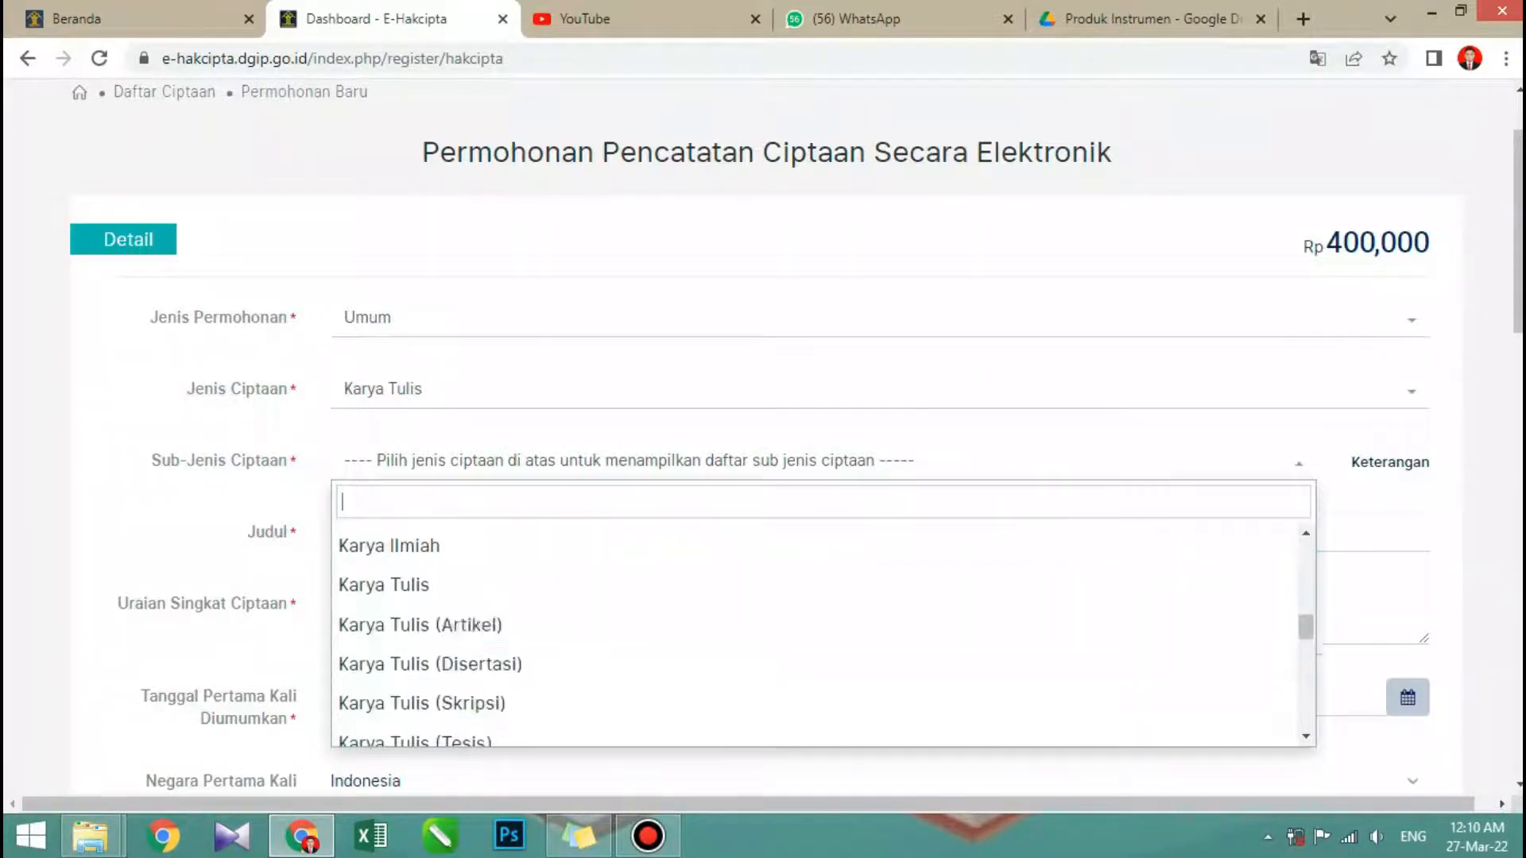
key("Down")
key("Down")
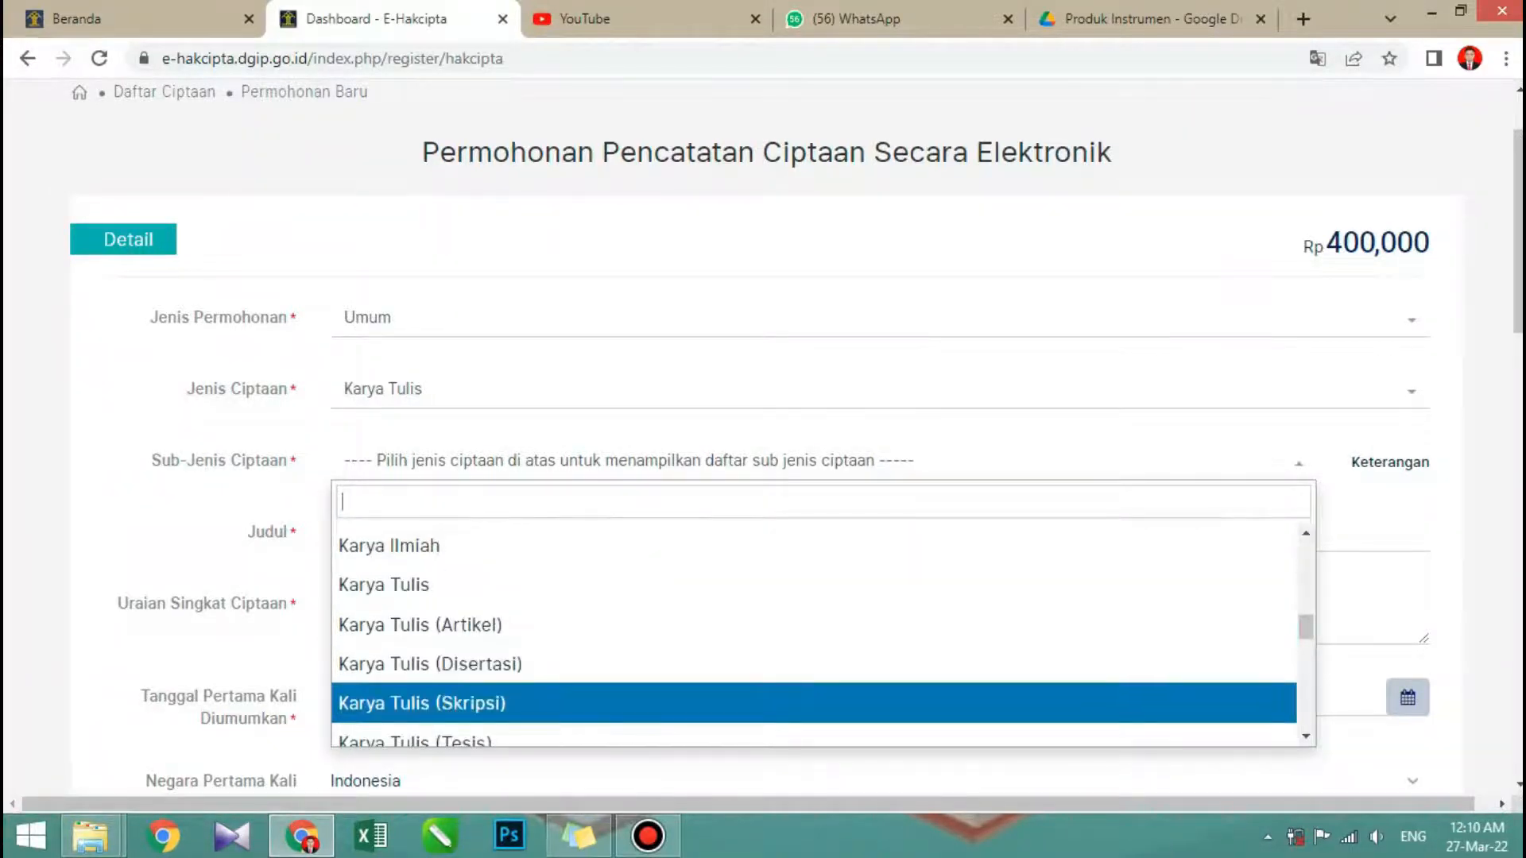
scroll(814, 628, "down", 1)
scroll(814, 674, "down", 1)
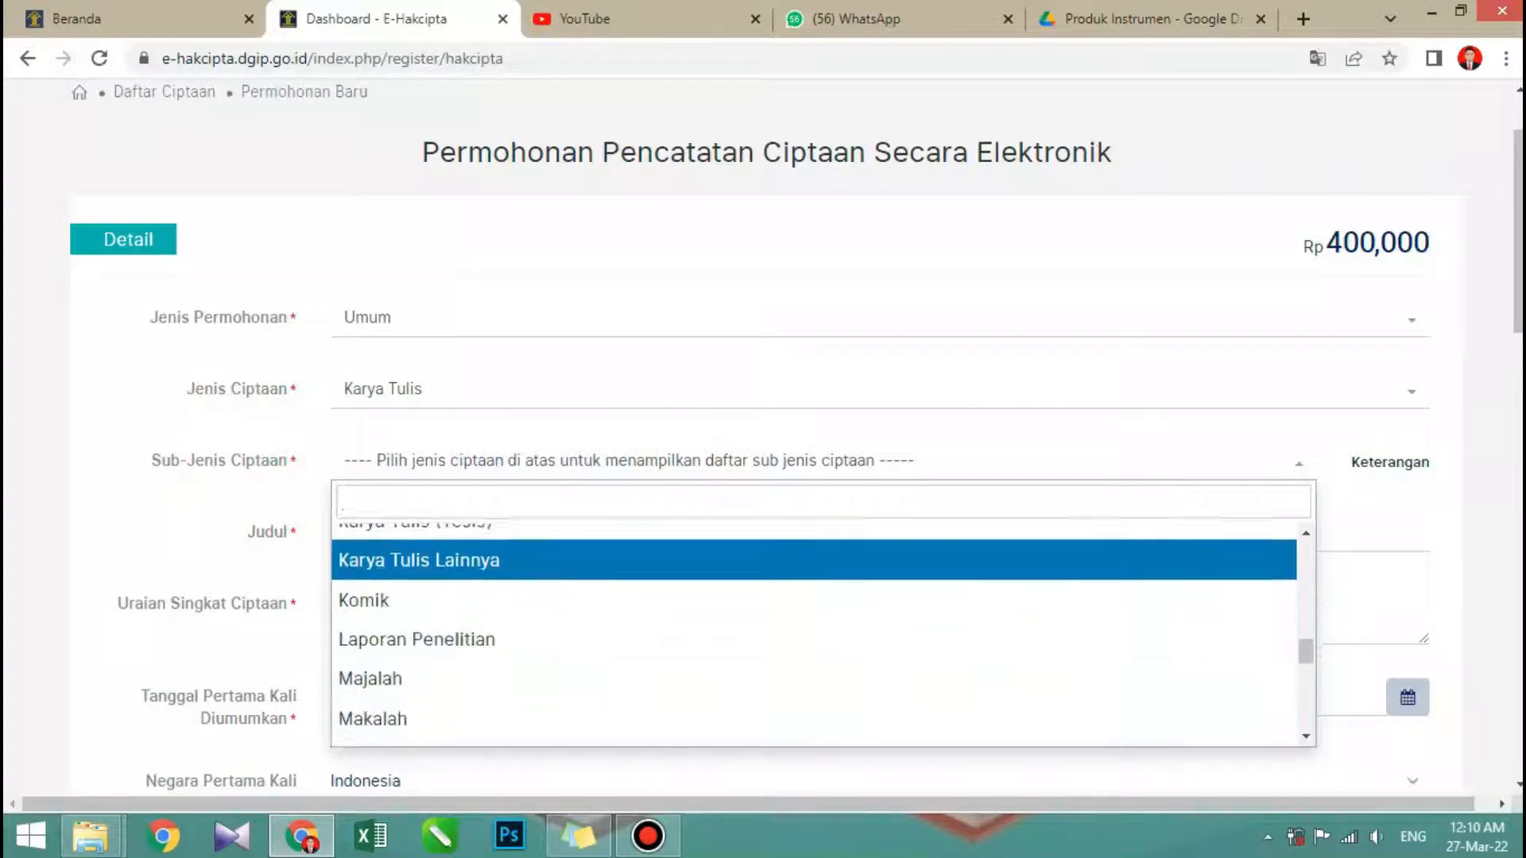
scroll(814, 636, "down", 2)
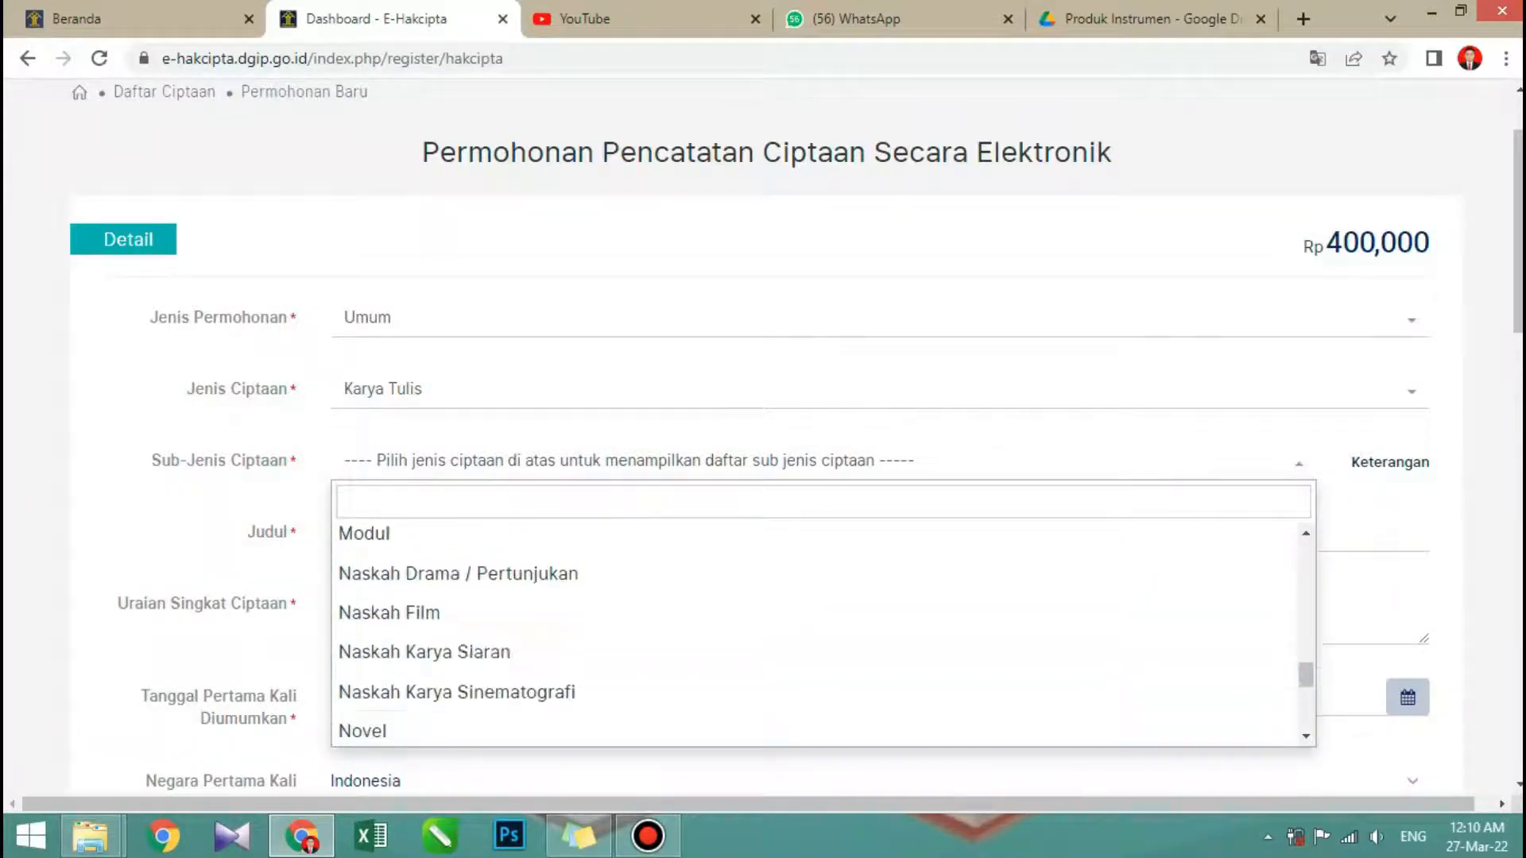
scroll(814, 665, "down", 2)
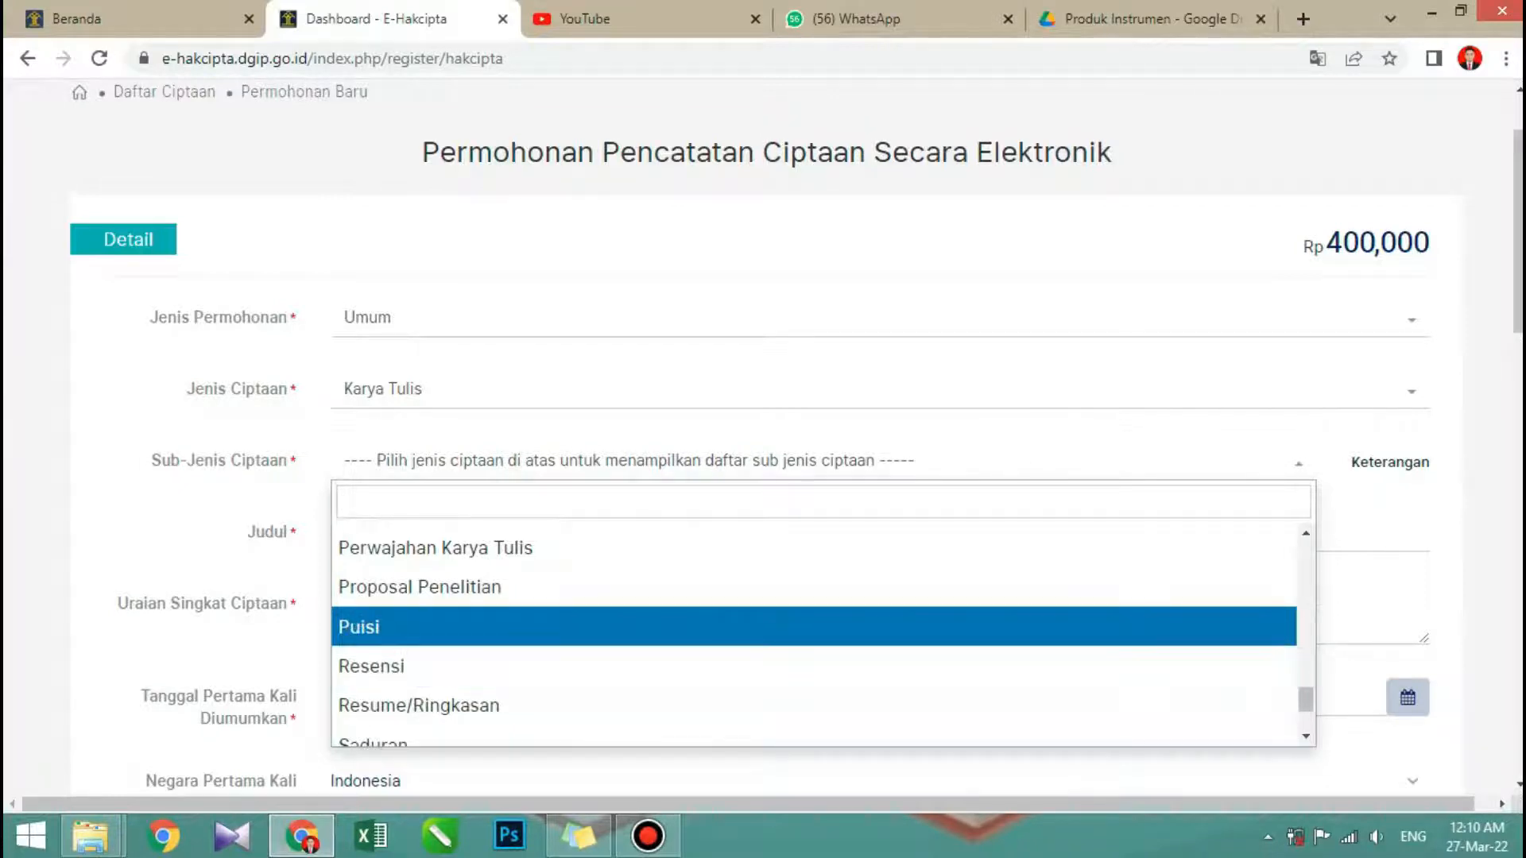
scroll(814, 667, "down", 2)
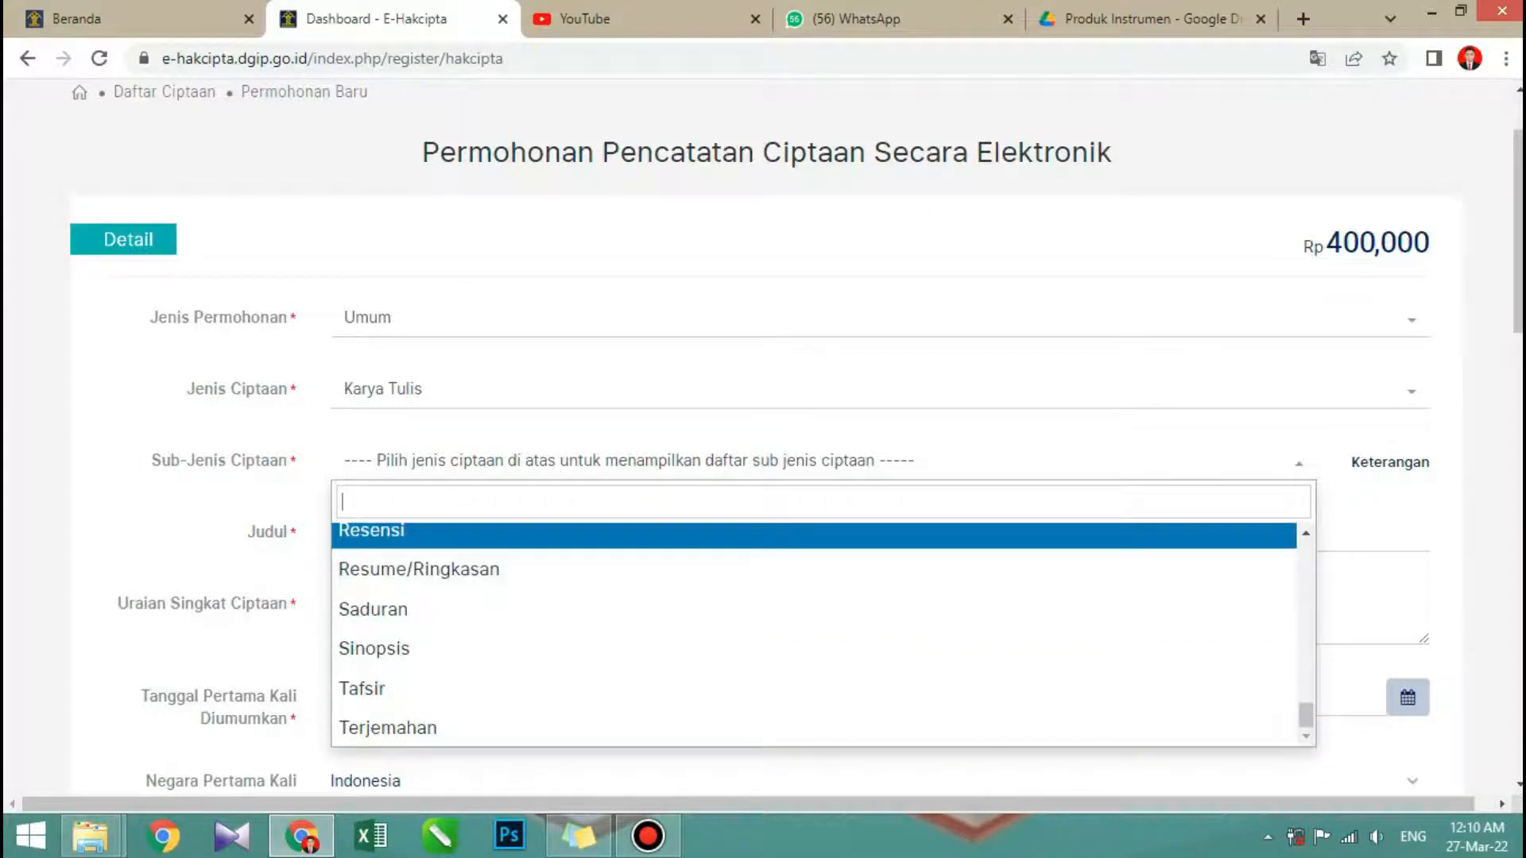
- Look back through the Sub-Jenis Ciptaan options and set the field to Buku Panduan/Petunjuk
scroll(814, 628, "up", 4)
scroll(813, 628, "up", 8)
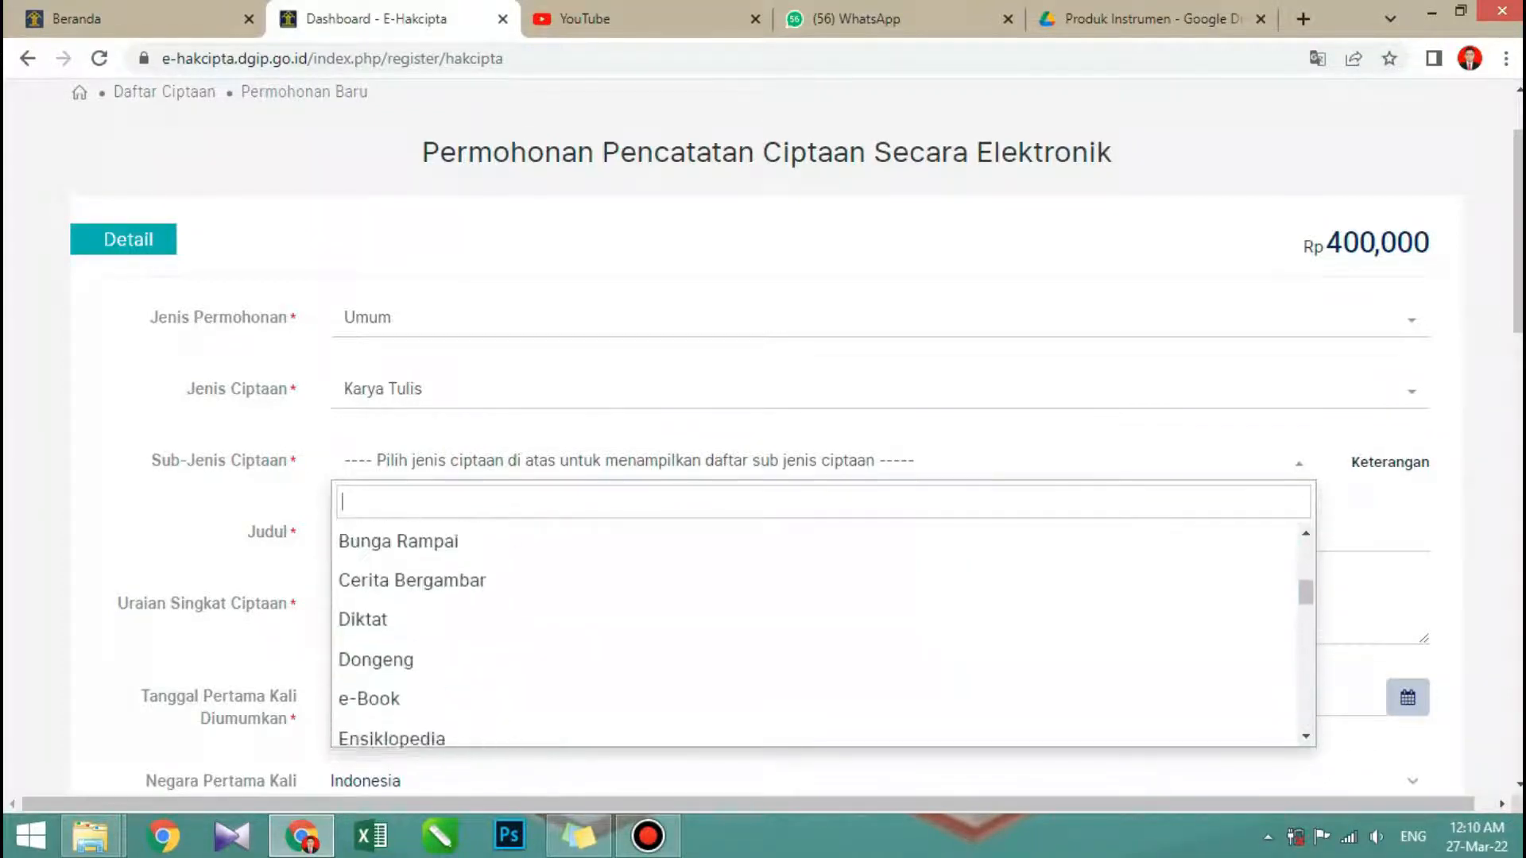
scroll(813, 628, "down", 3)
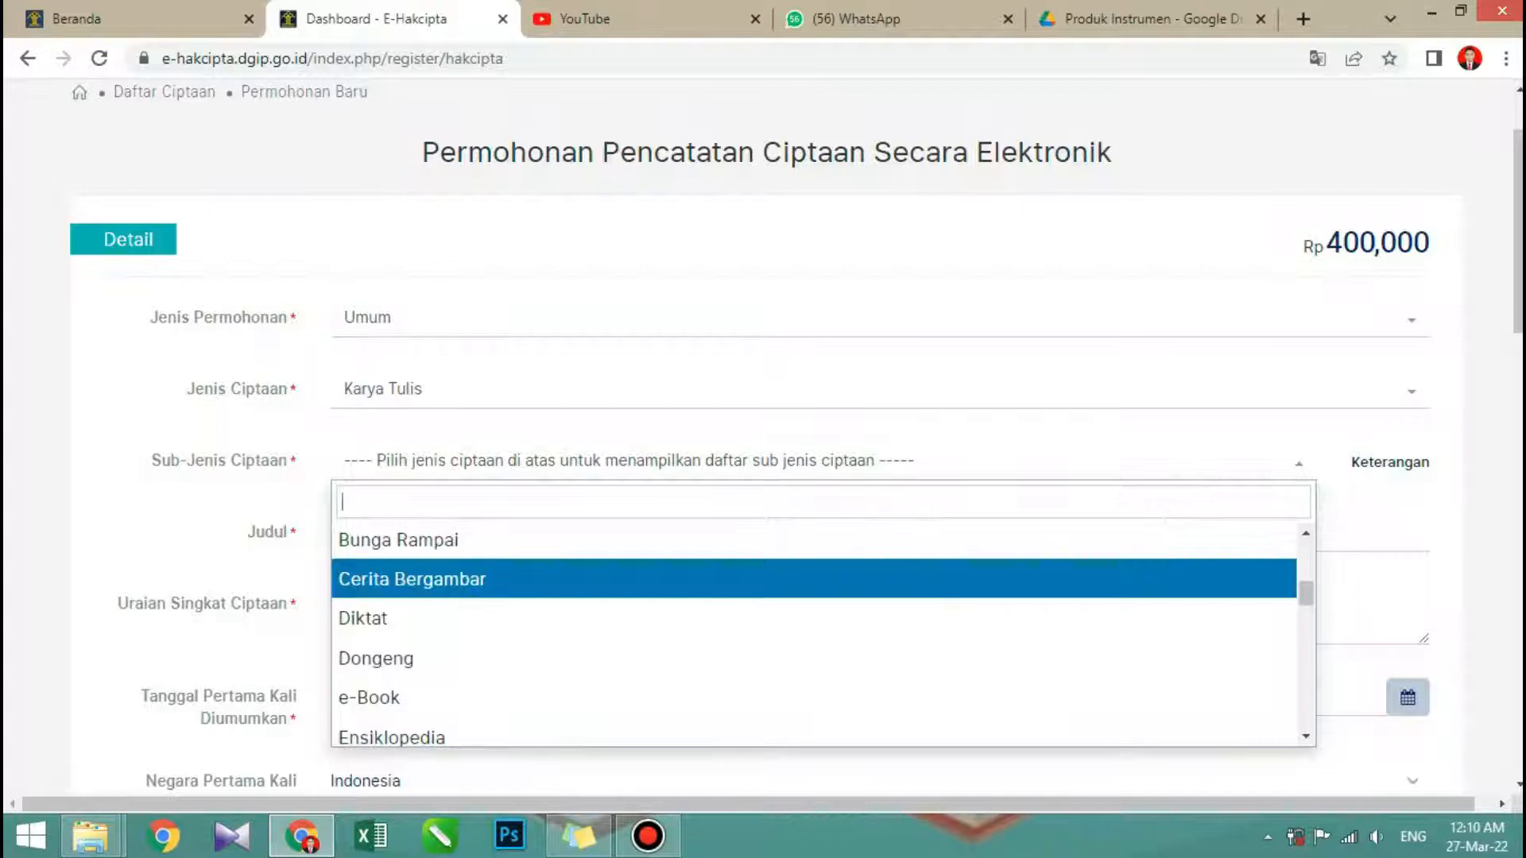
scroll(814, 647, "up", 1)
scroll(814, 616, "down", 1)
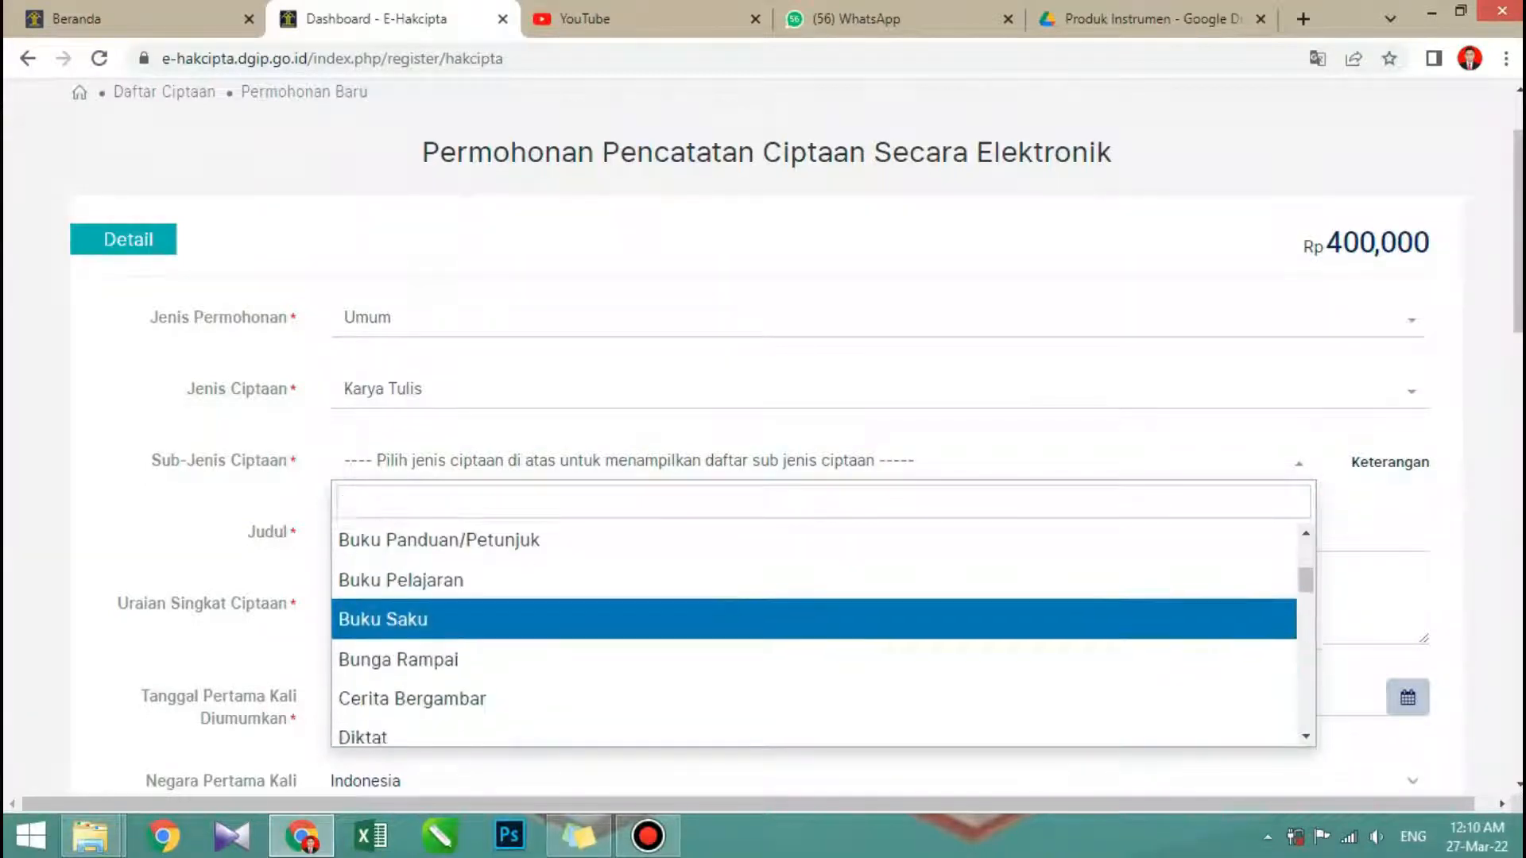
scroll(814, 615, "up", 1)
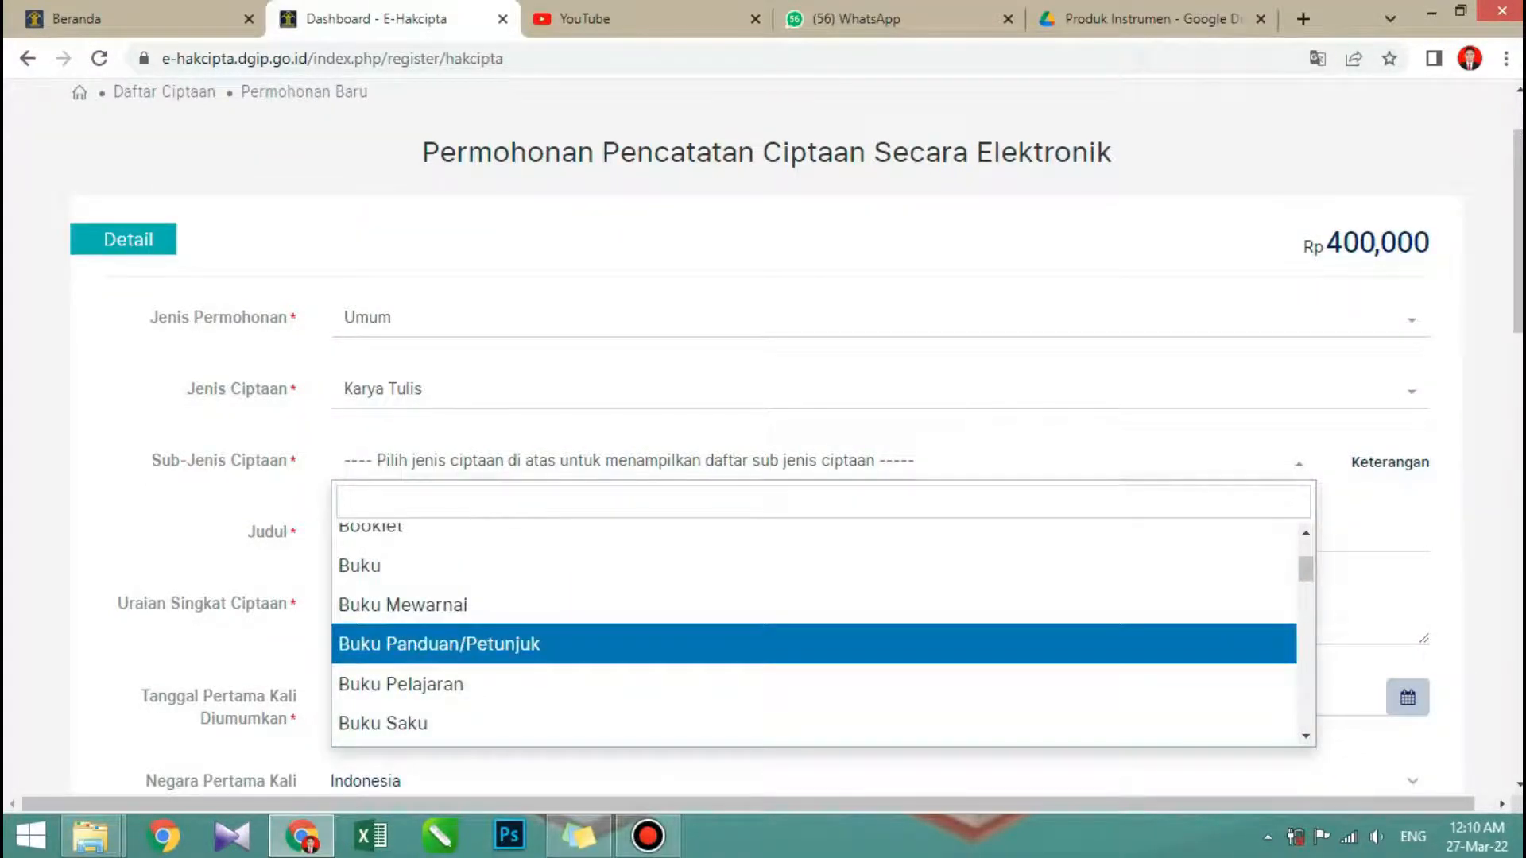
key("Return")
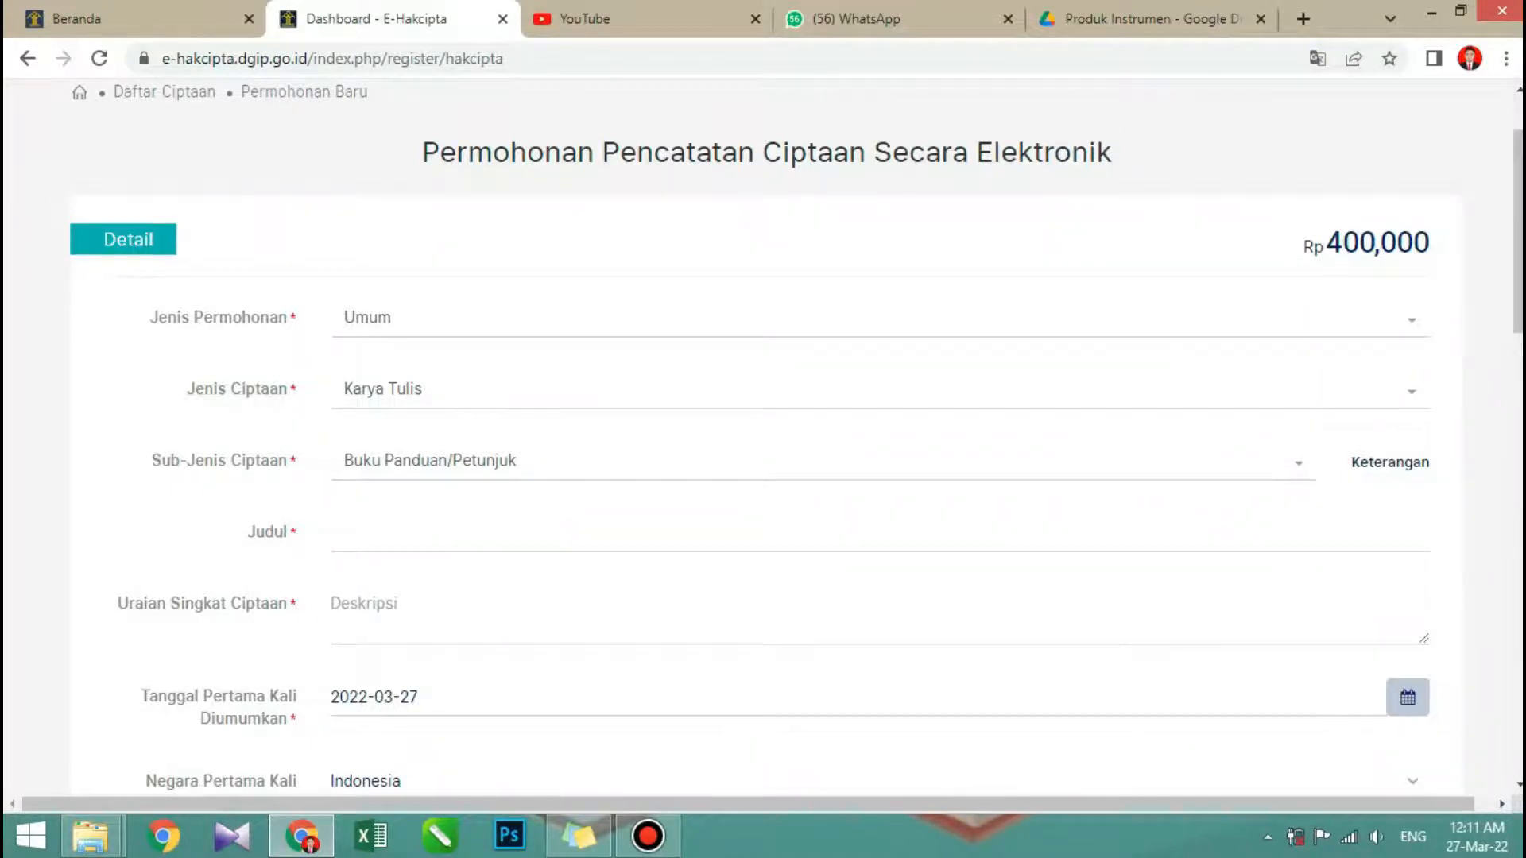
- Enter "Penilaian Diri" as the Judul of the work
type("PE")
key("BackSpace")
type("enilaian Diri")
- Fill in Uraian Singkat Ciptaan with "Instrumen penilaian diri yang disesuaikan dengan kemampuan siswa"
left_click(333, 603)
type("Instrumen penilaian fit")
key("BackSpace")
key("BackSpace")
key("BackSpace")
type("diri yang disesuaikan dengan kemampuan")
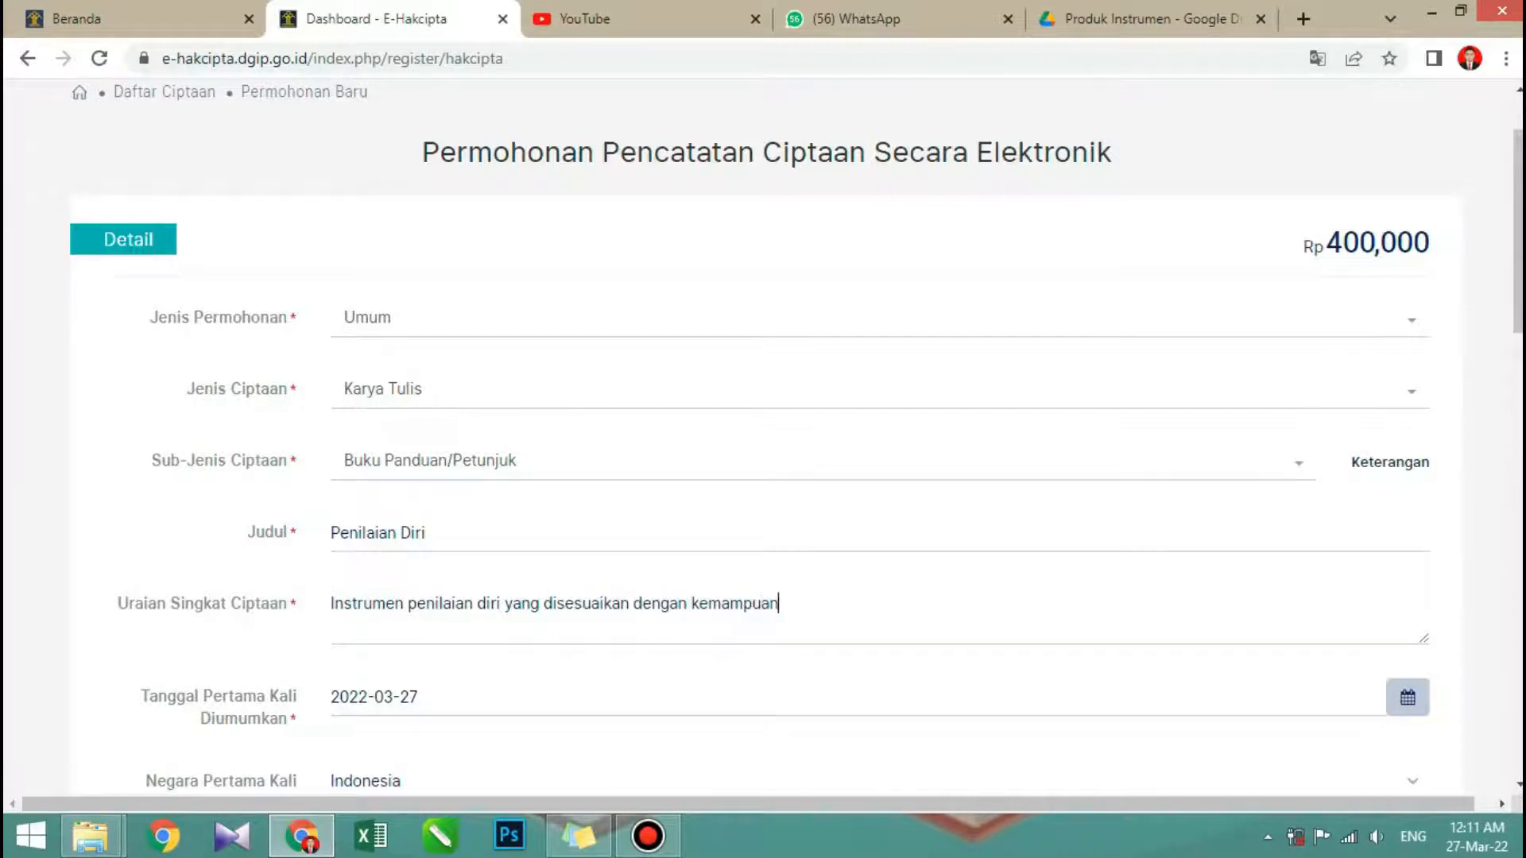
type(" siswa")
- Start a new creator entry under Data Pencipta and review its fields from Nama to the pemegang hakcipta option
scroll(762, 437, "down", 1)
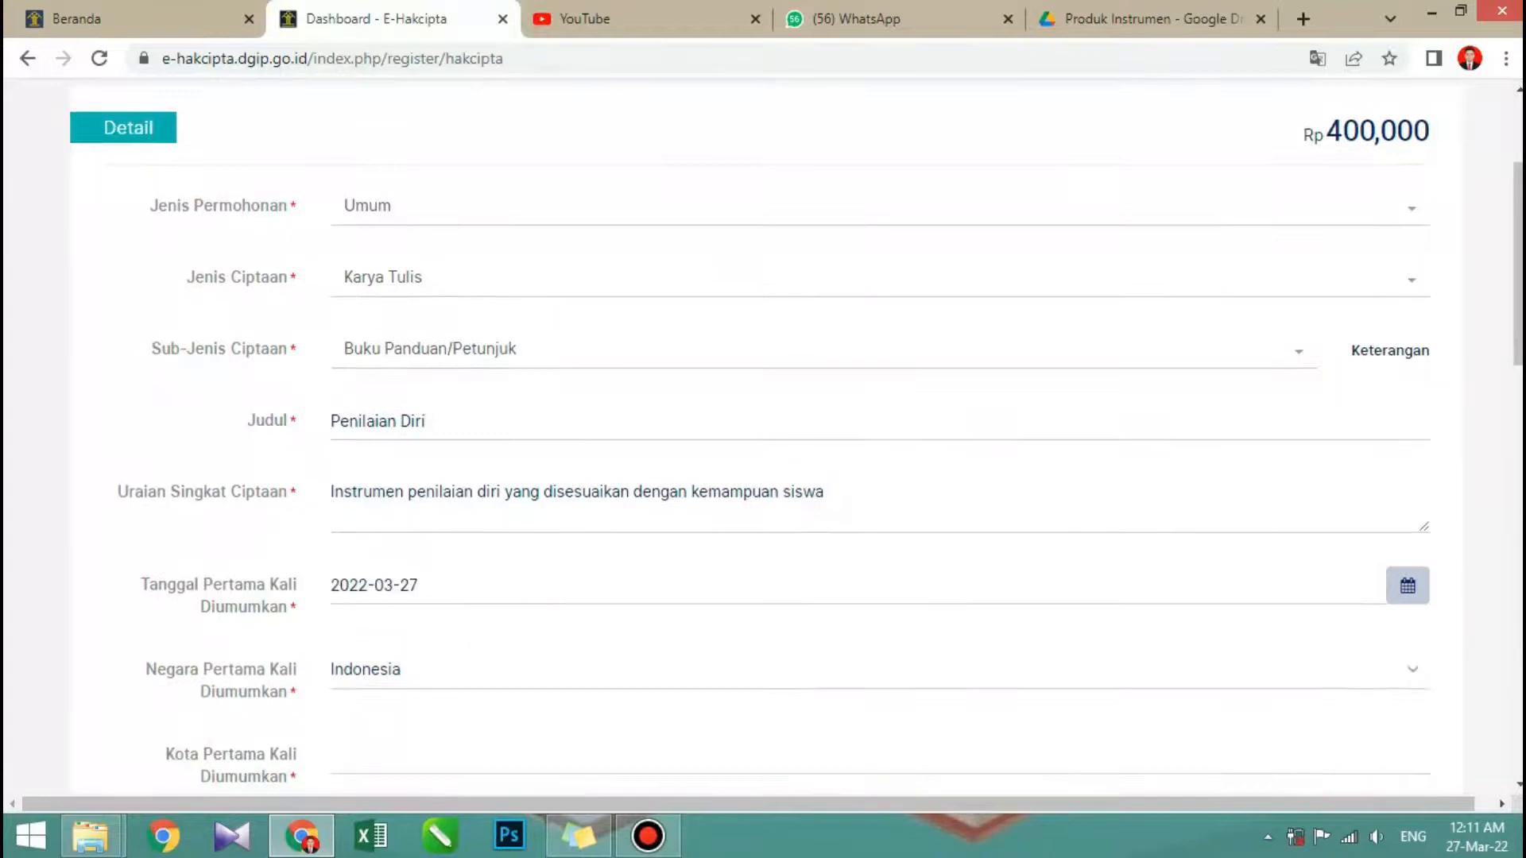
scroll(762, 437, "down", 1)
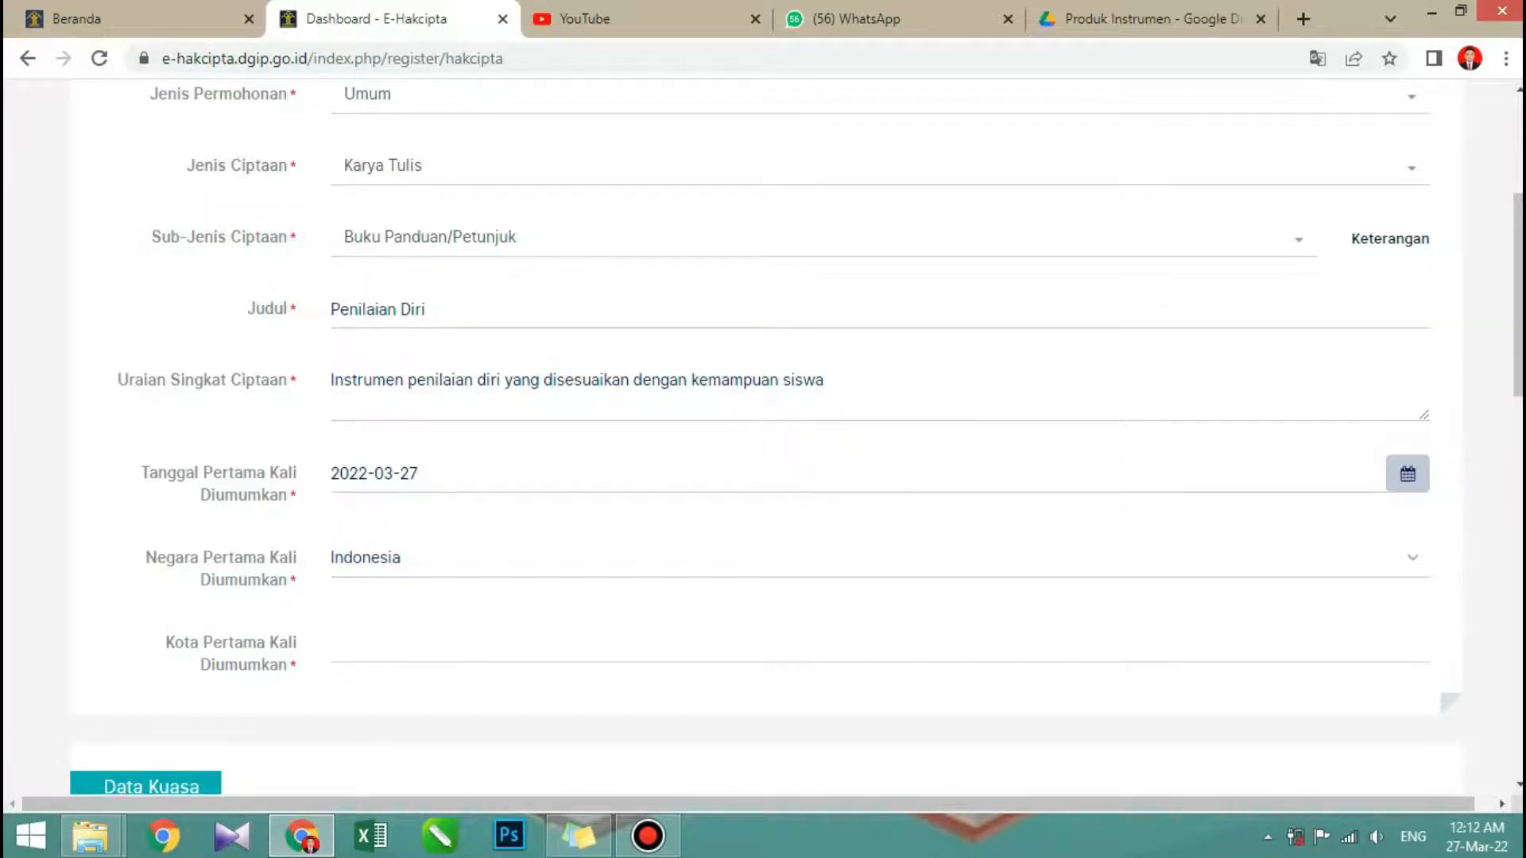
scroll(763, 437, "down", 1)
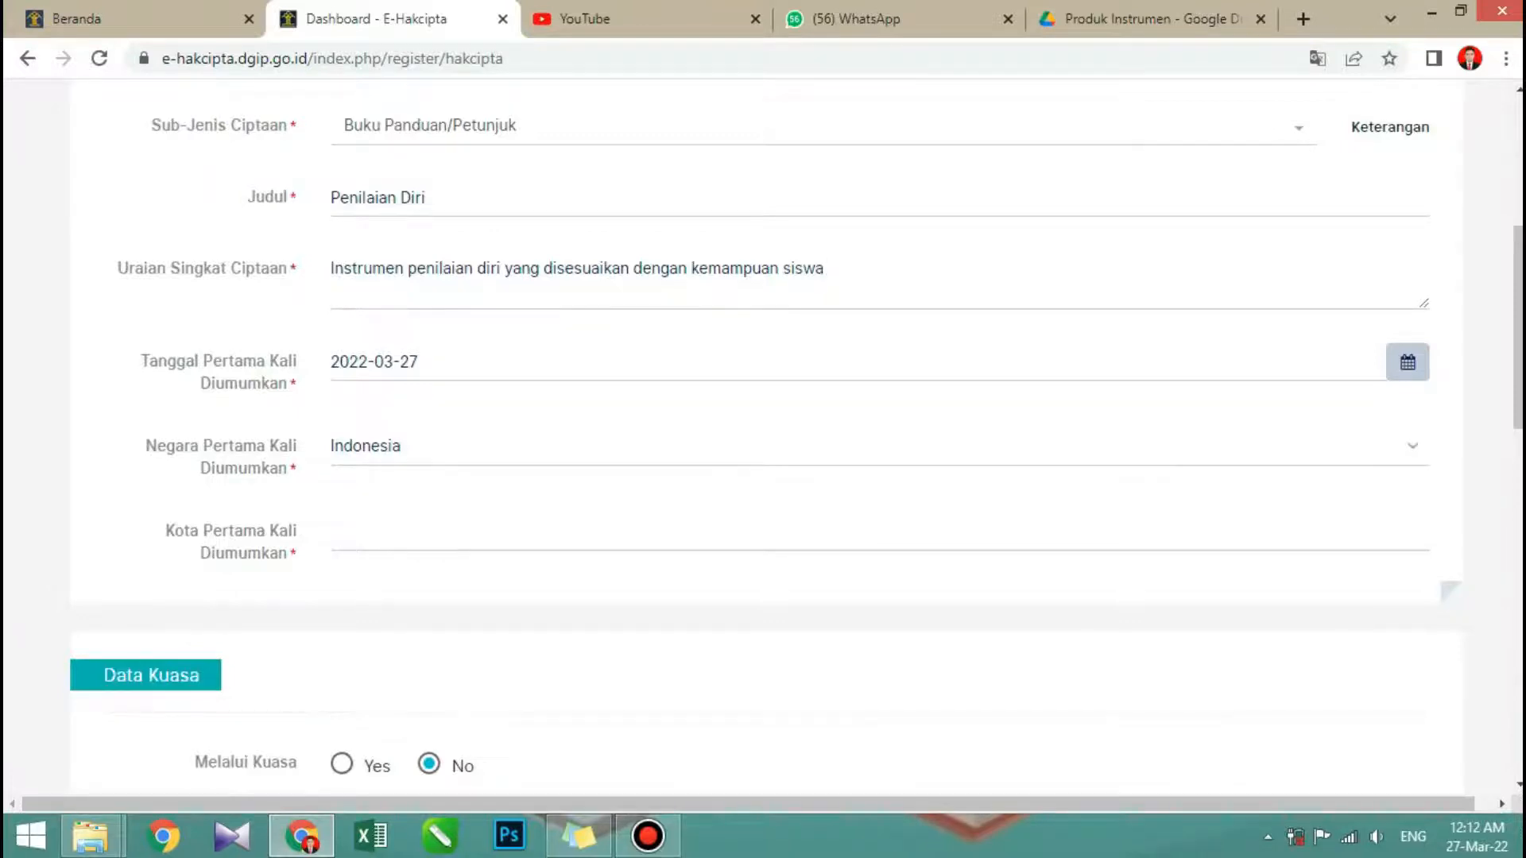
scroll(763, 437, "down", 1)
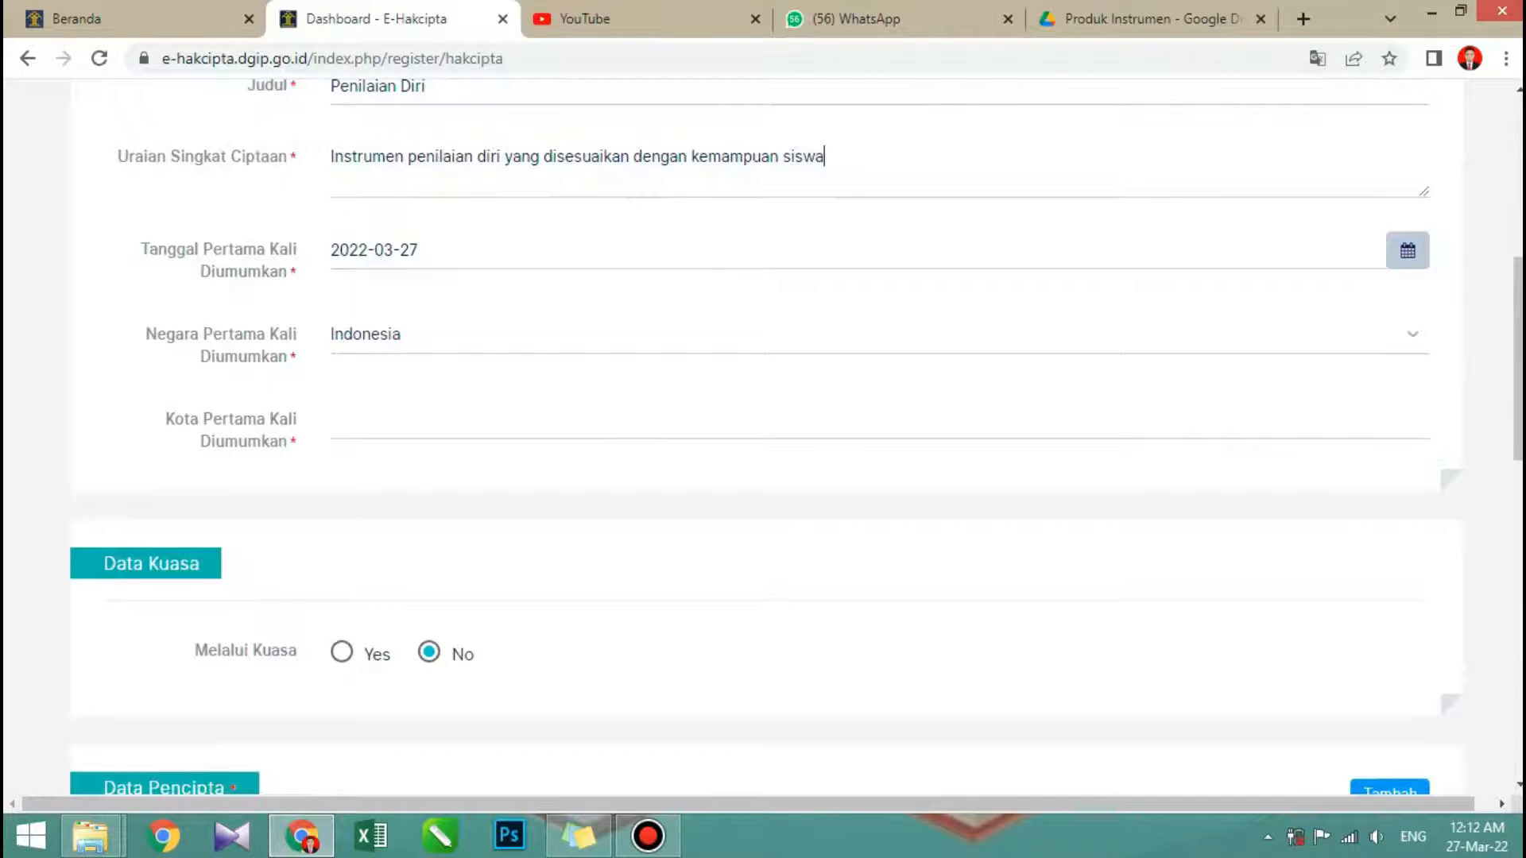
scroll(763, 437, "down", 2)
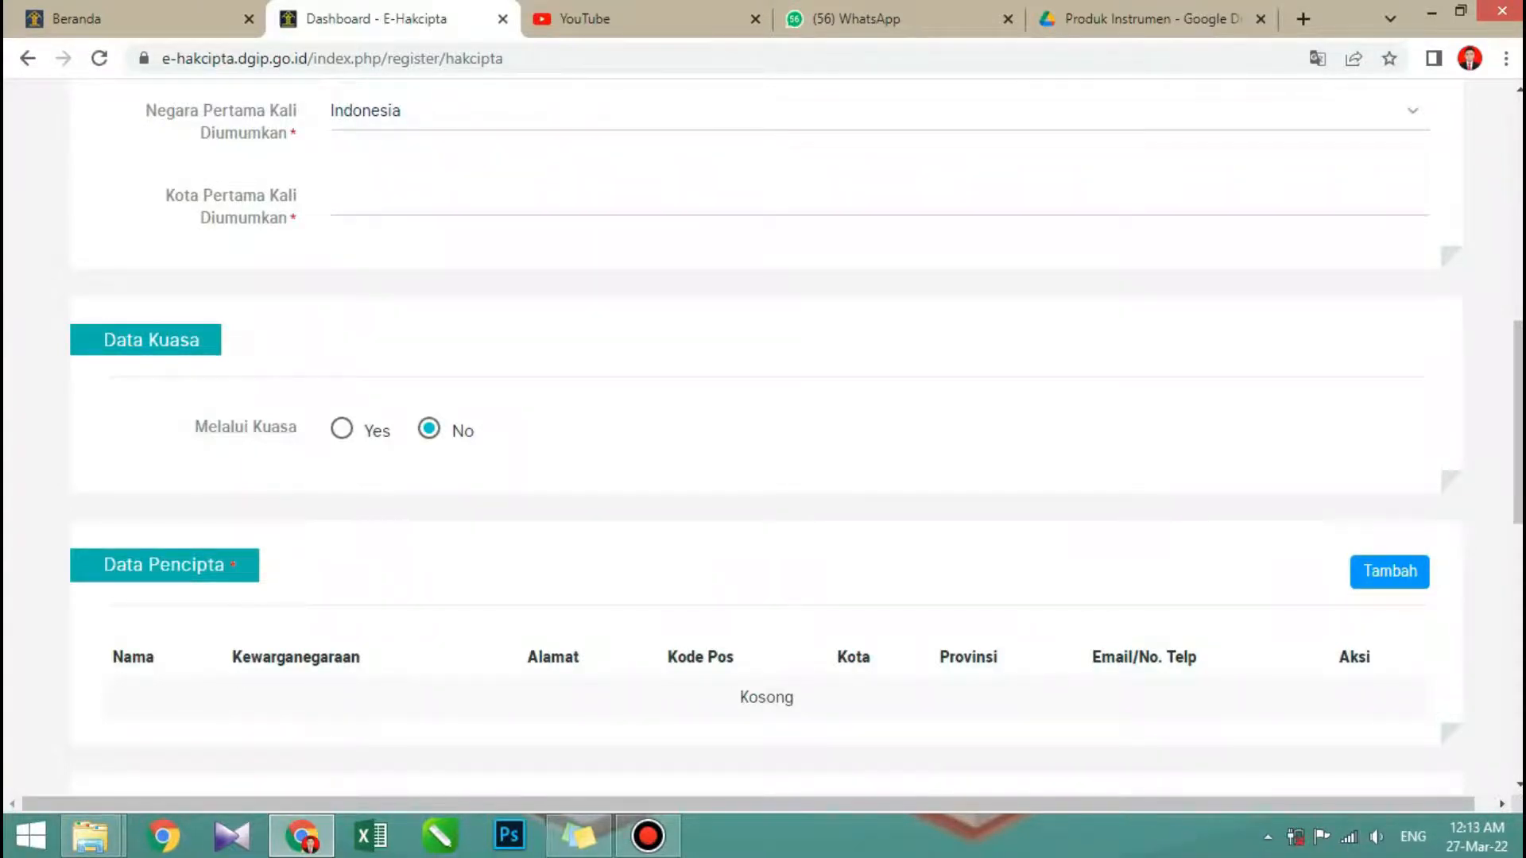
scroll(763, 437, "down", 4)
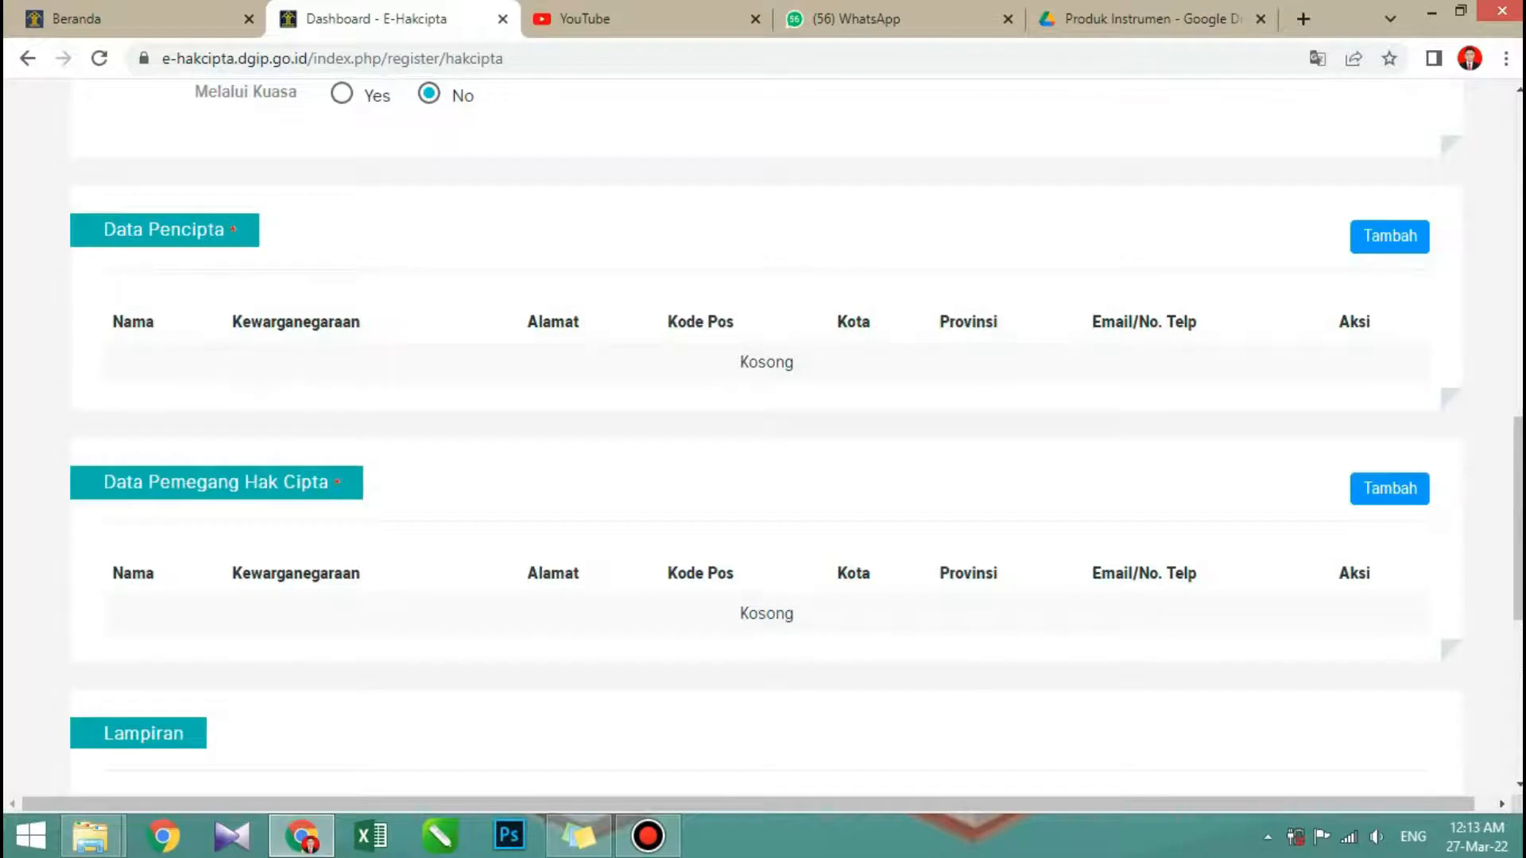
left_click(1388, 237)
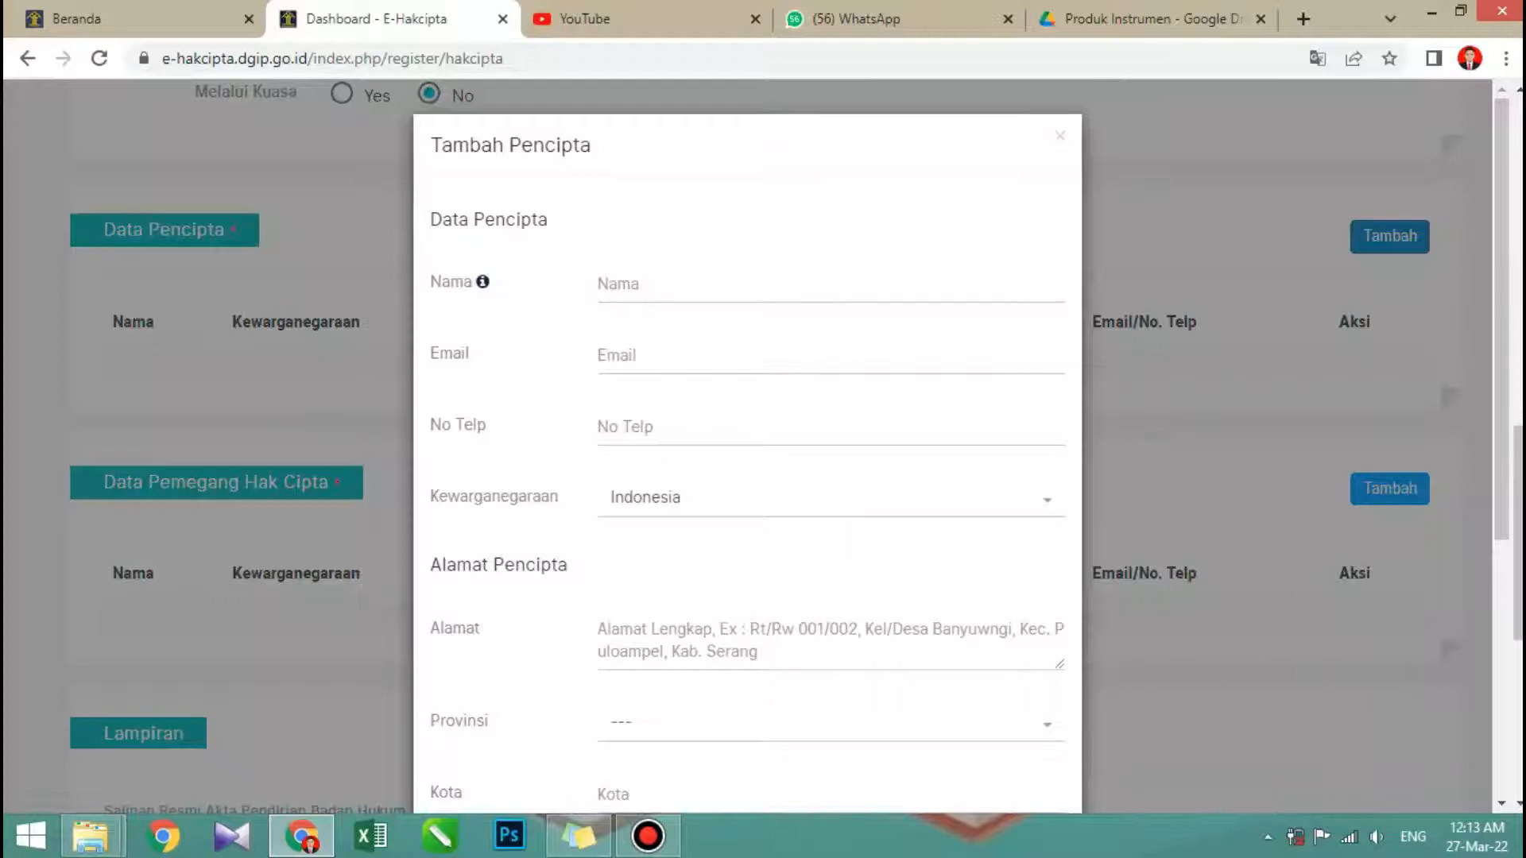
scroll(747, 445, "down", 3)
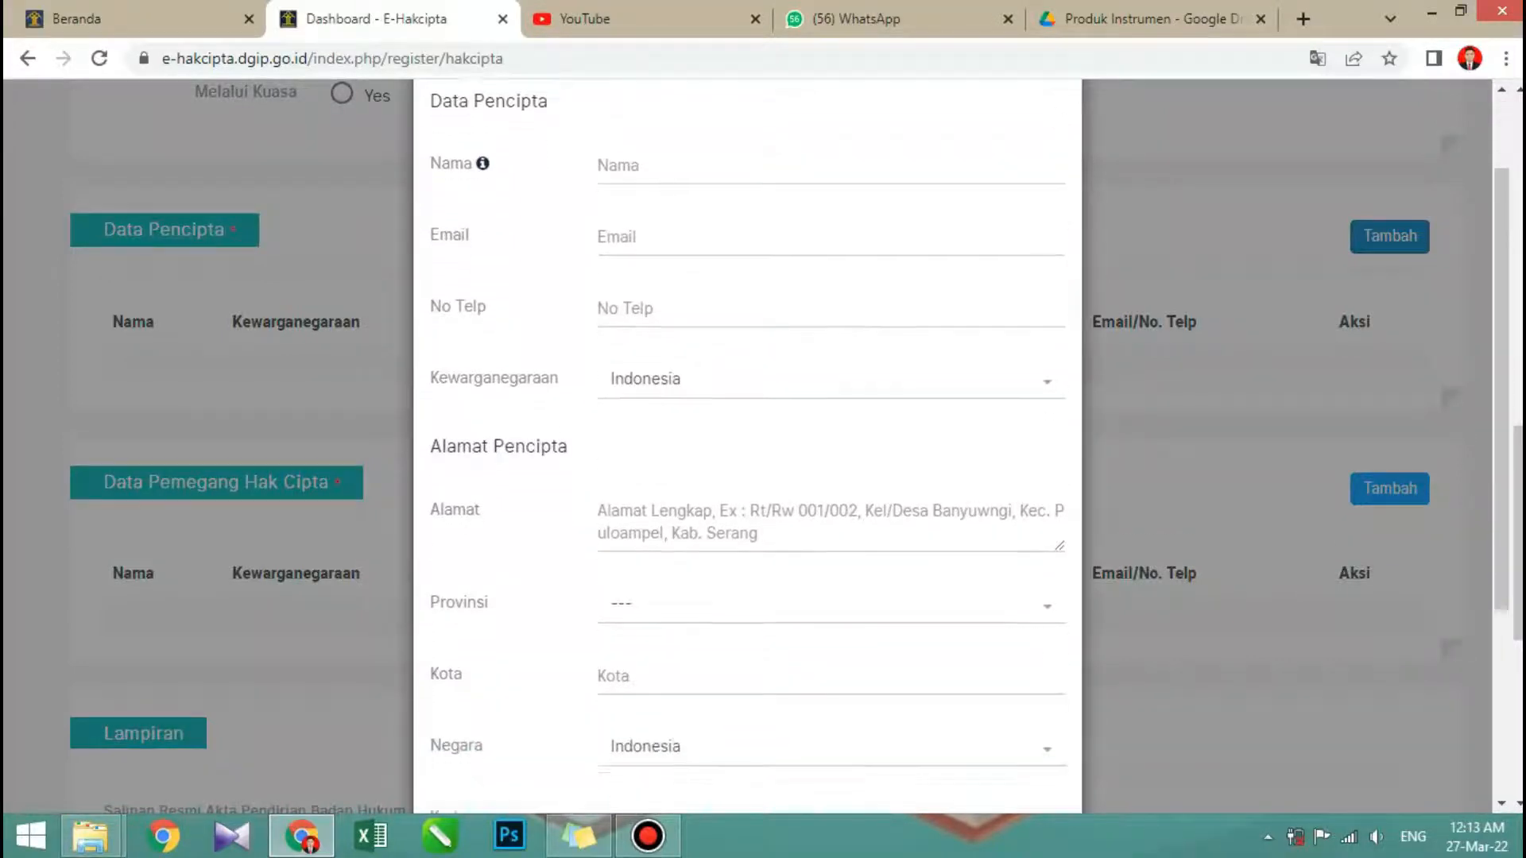
scroll(1213, 310, "down", 1)
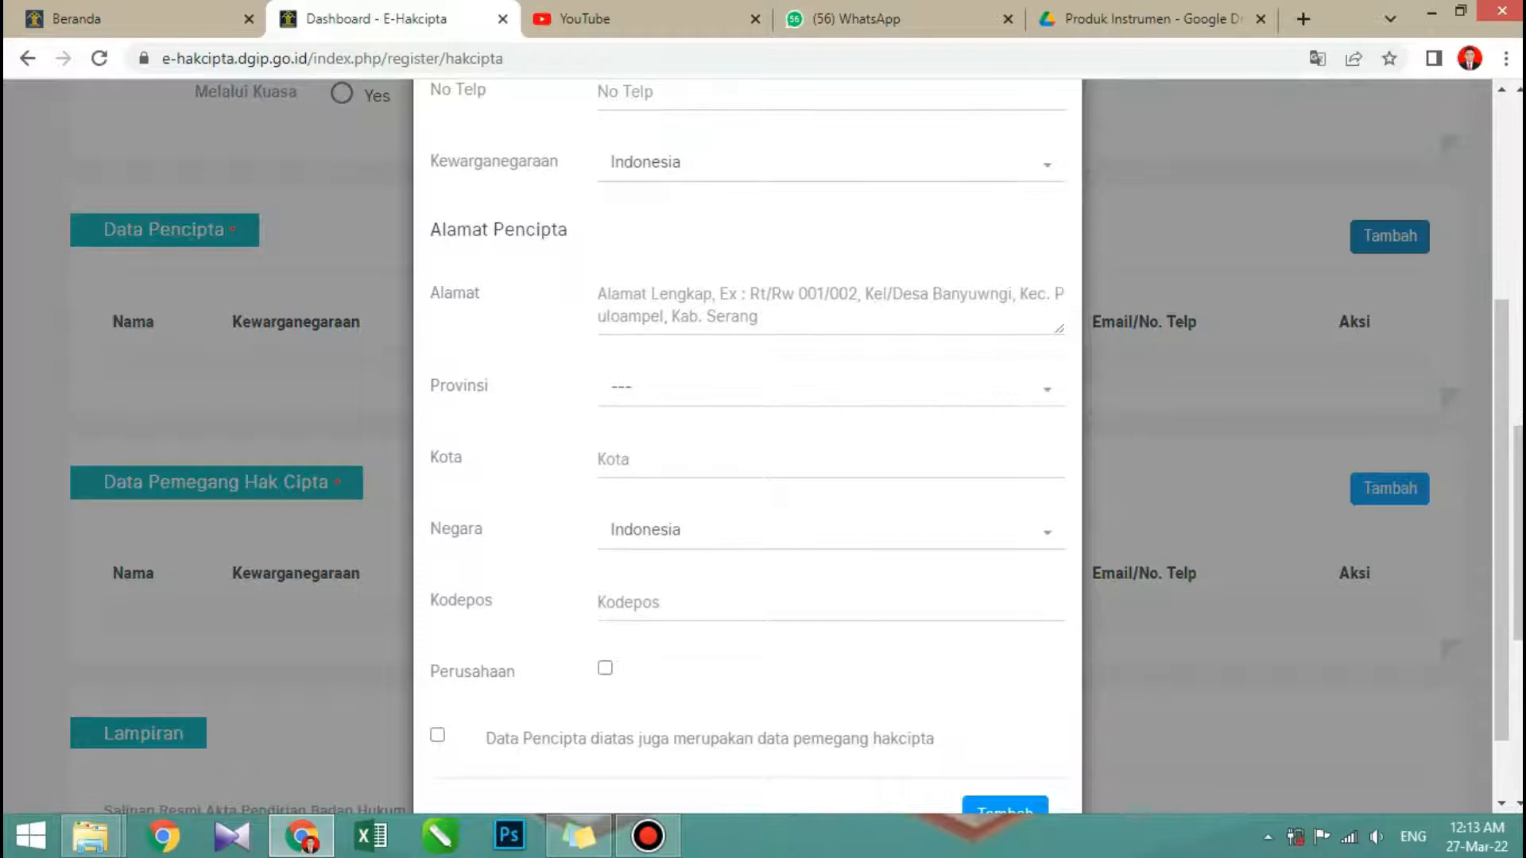
scroll(747, 430, "down", 1)
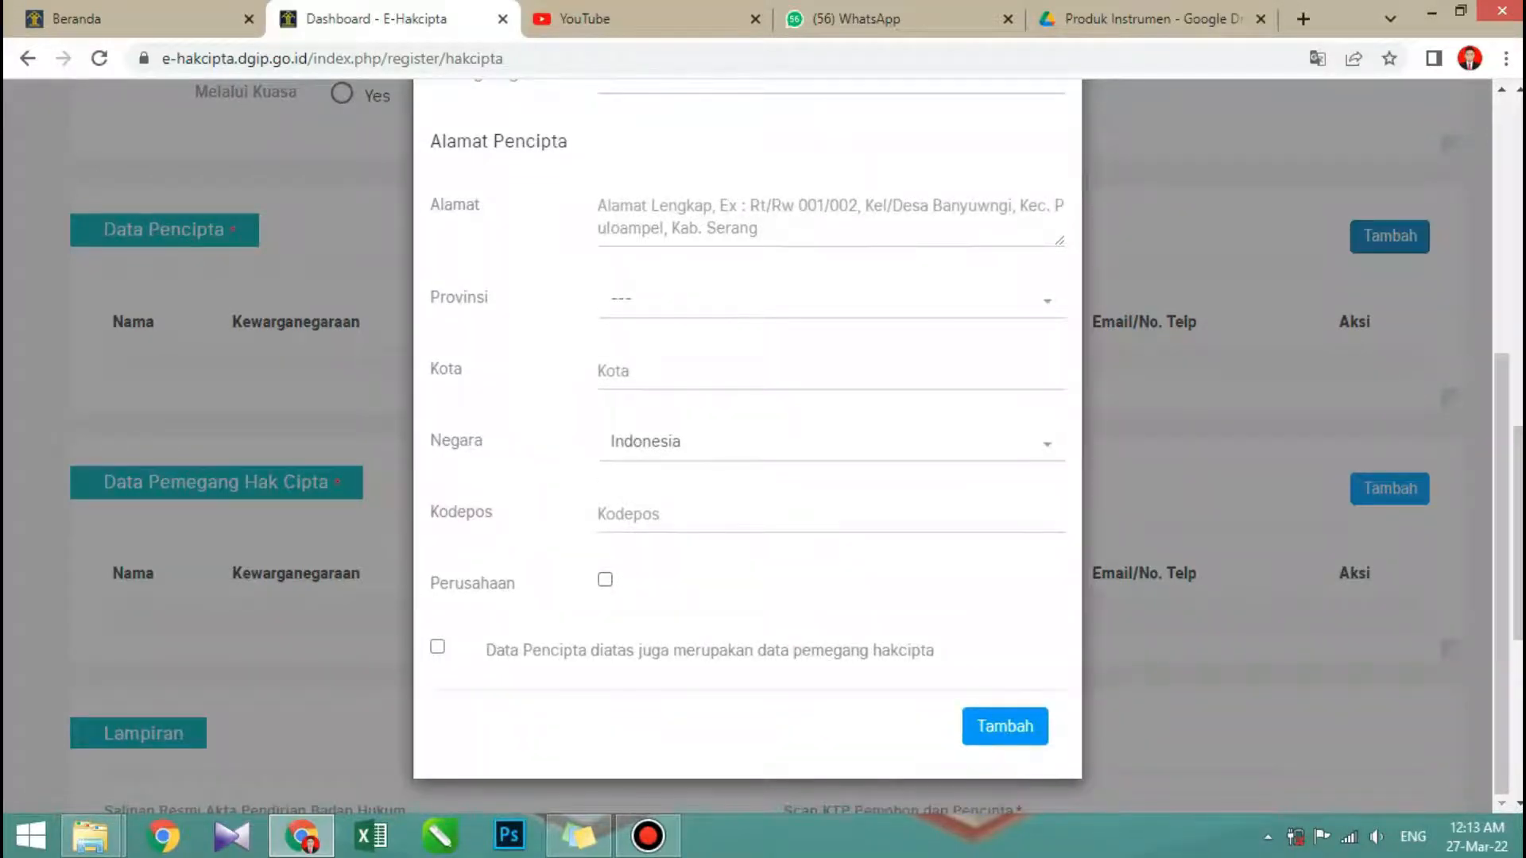
scroll(747, 429, "up", 5)
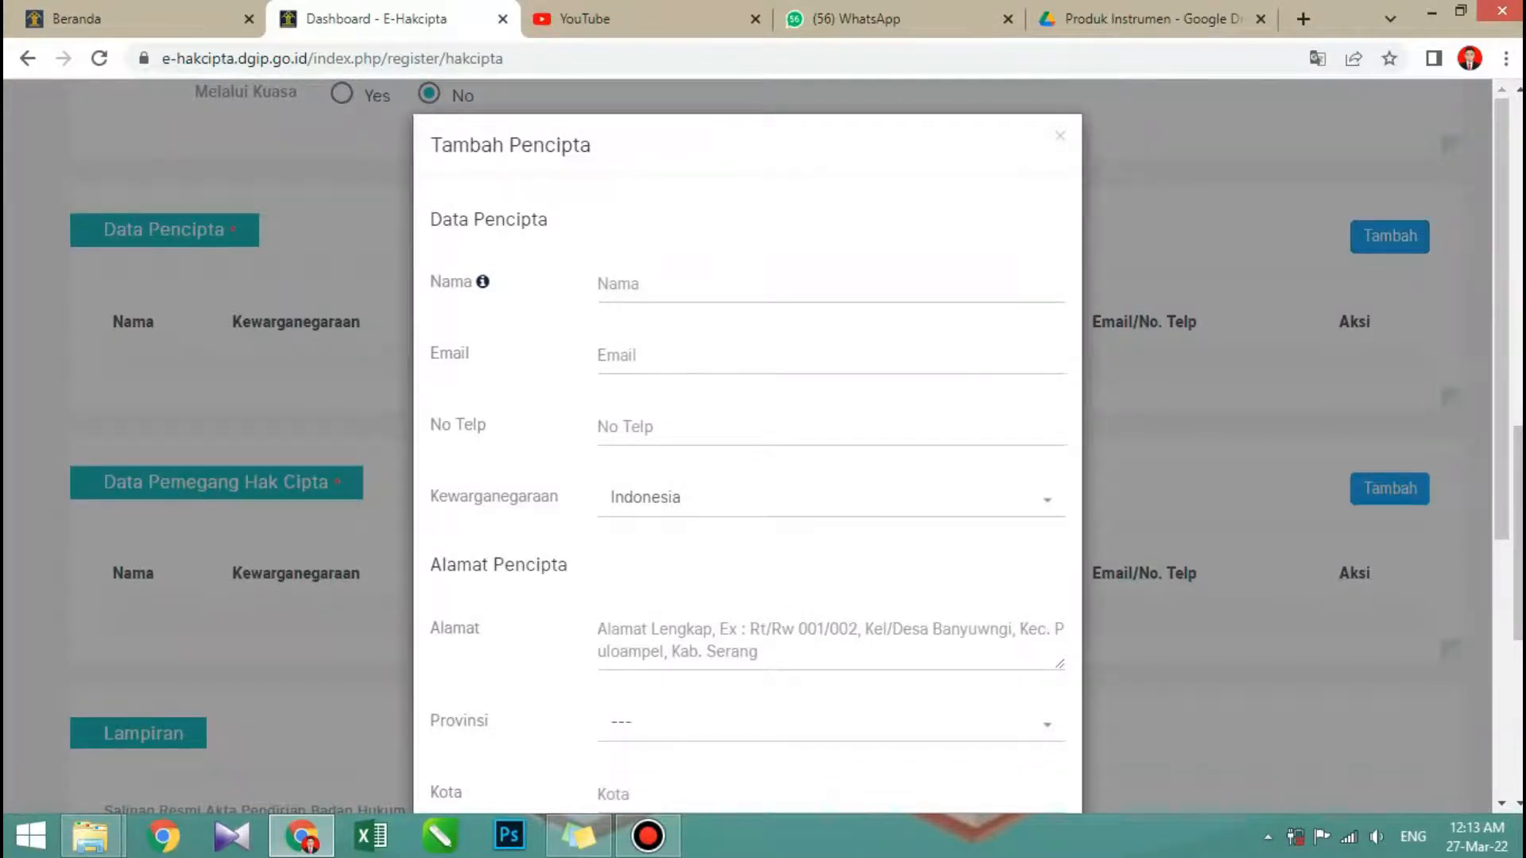
- Enter the creator's name and e-mail address in the Tambah Pencipta form
type("Ahmad")
key("Tab")
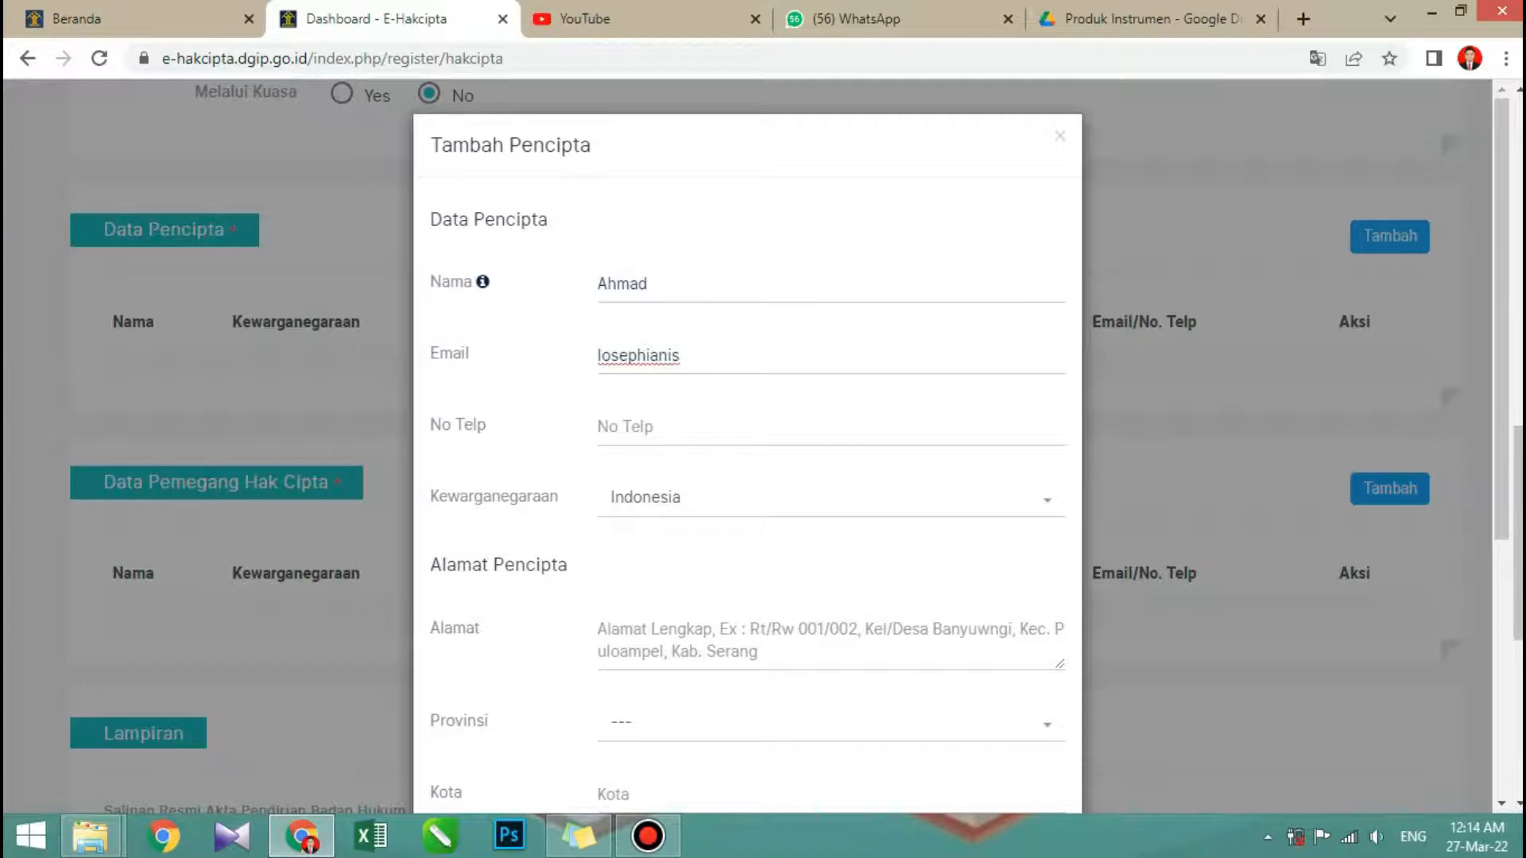
type("g")
key("BackSpace")
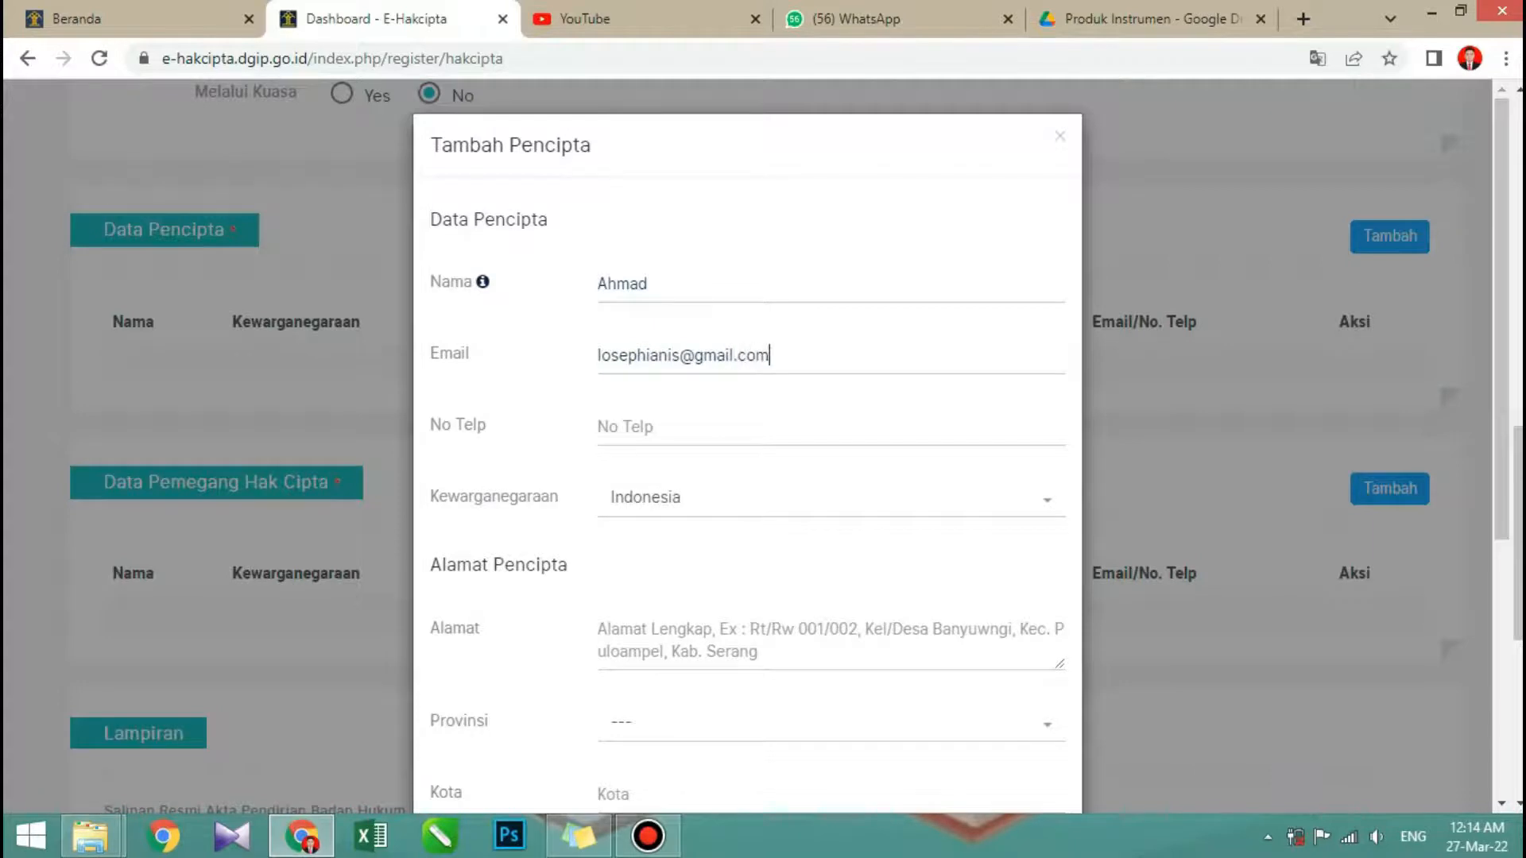
- Fill in the creator's phone number in the No Telp field
left_click(599, 427)
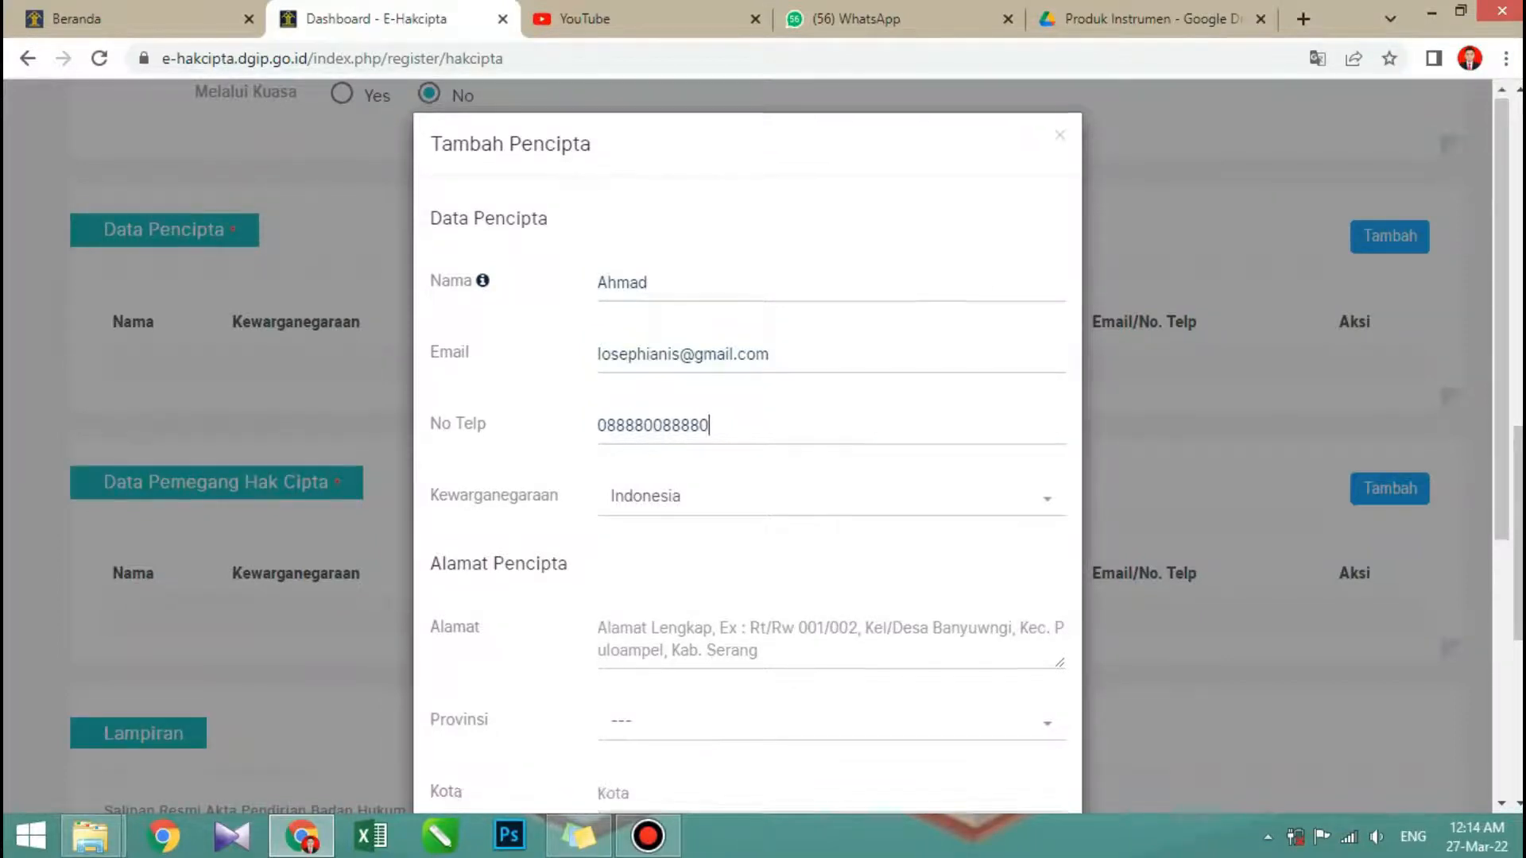
- Enter the creator's address in the Alamat field of Alamat Pencipta
scroll(747, 445, "down", 2)
left_click(635, 409)
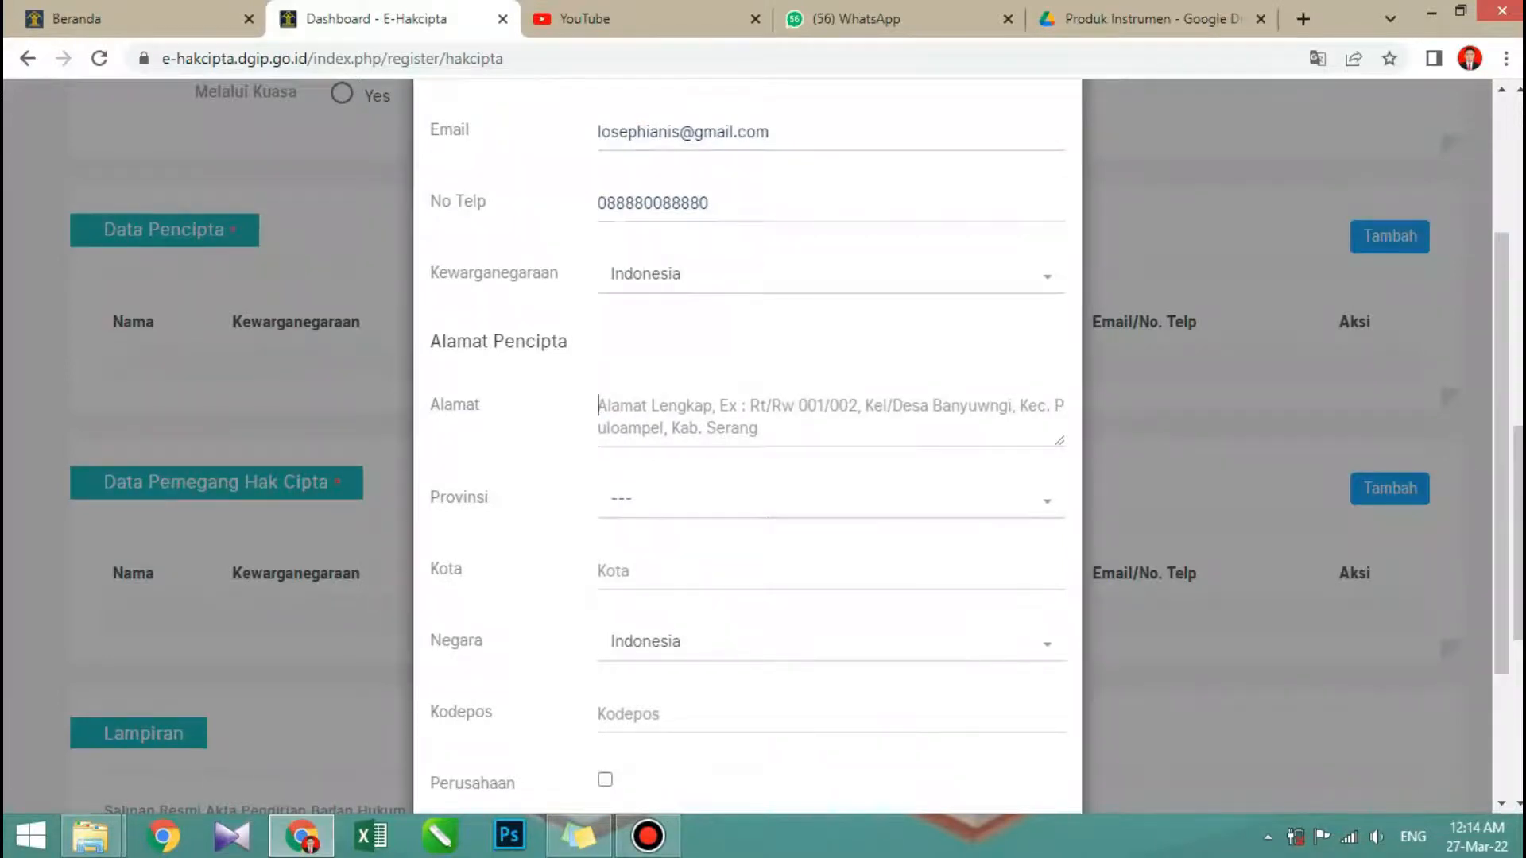
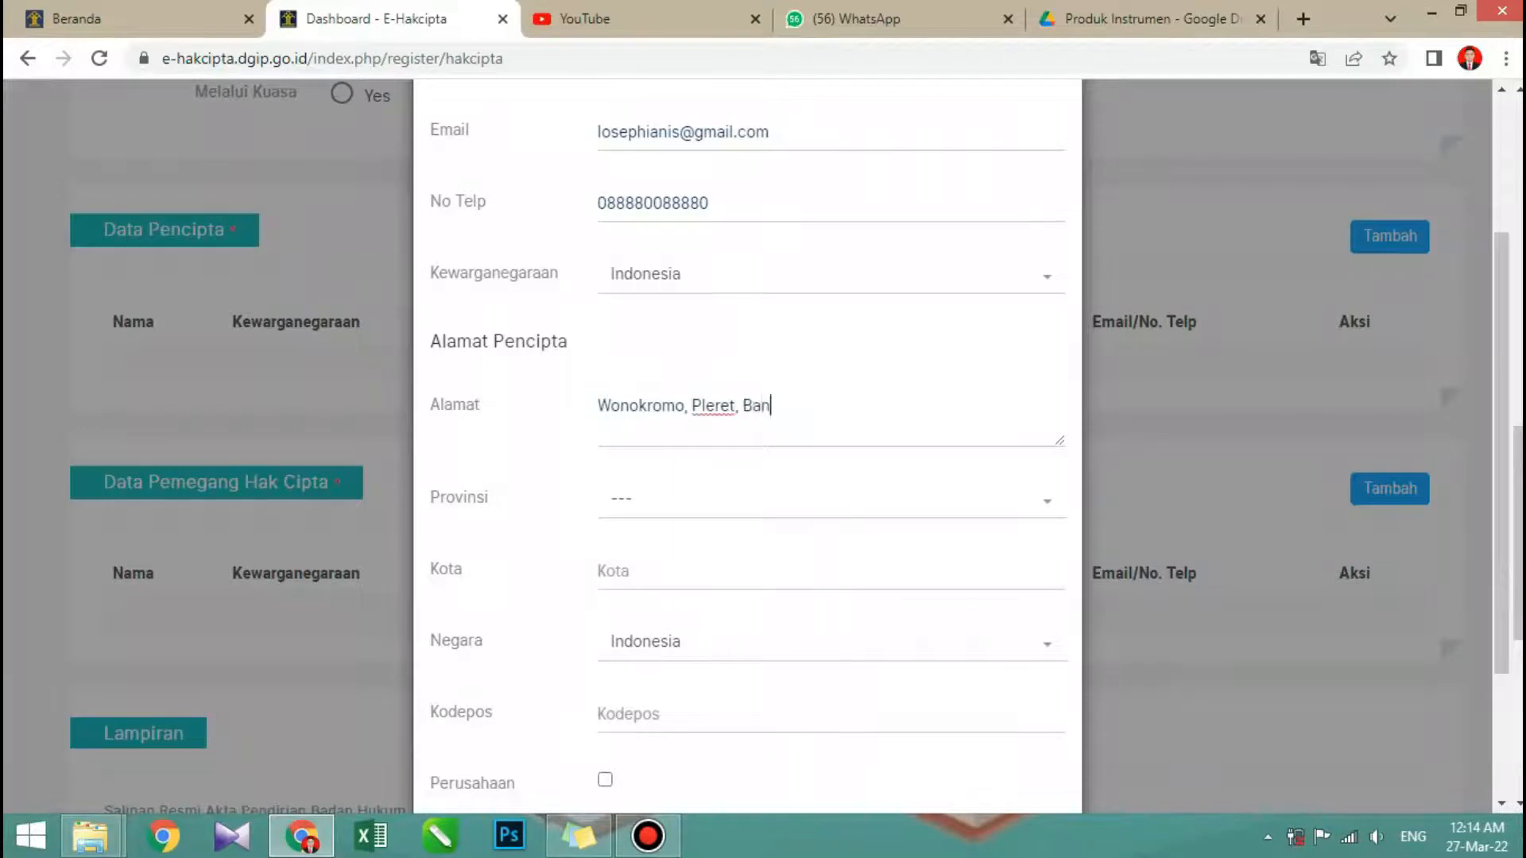
- Set the creator's Provinsi to DI YOGYAKARTA
left_click(830, 499)
key("Down")
key("Down")
key("Down")
key("Down")
key("Down")
key("Down")
key("Down")
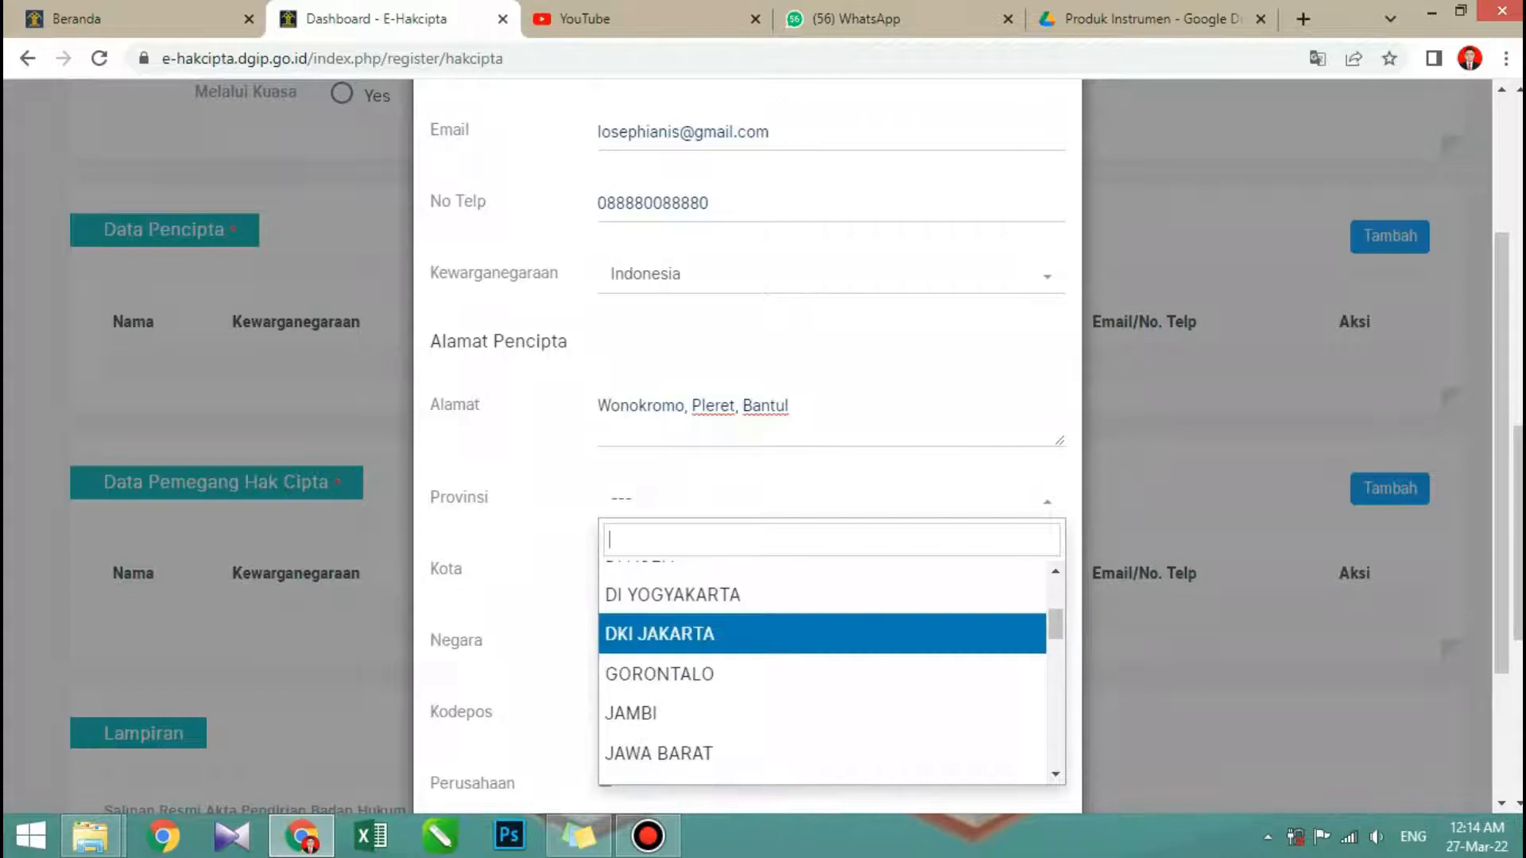
key("Up")
key("Return")
- Fill in the creator's city and postal code in the Kota and Kodepos fields
scroll(747, 445, "down", 2)
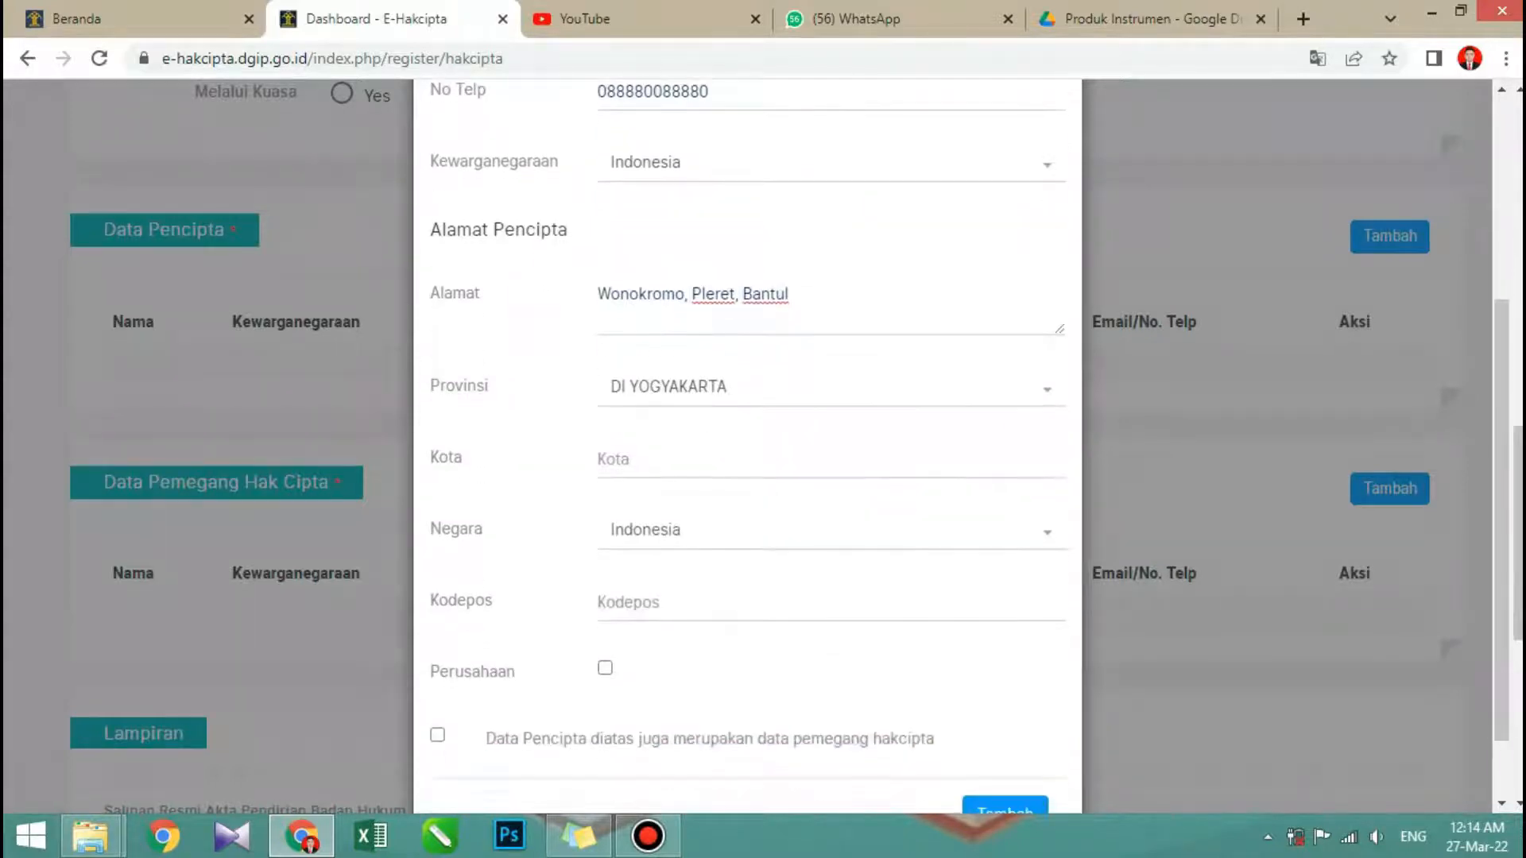
left_click(830, 460)
type("Bantul")
key("Tab")
type("55791")
- Mark the creator as also being the copyright holder, check the entered data and add the entry to the application
scroll(747, 445, "down", 1)
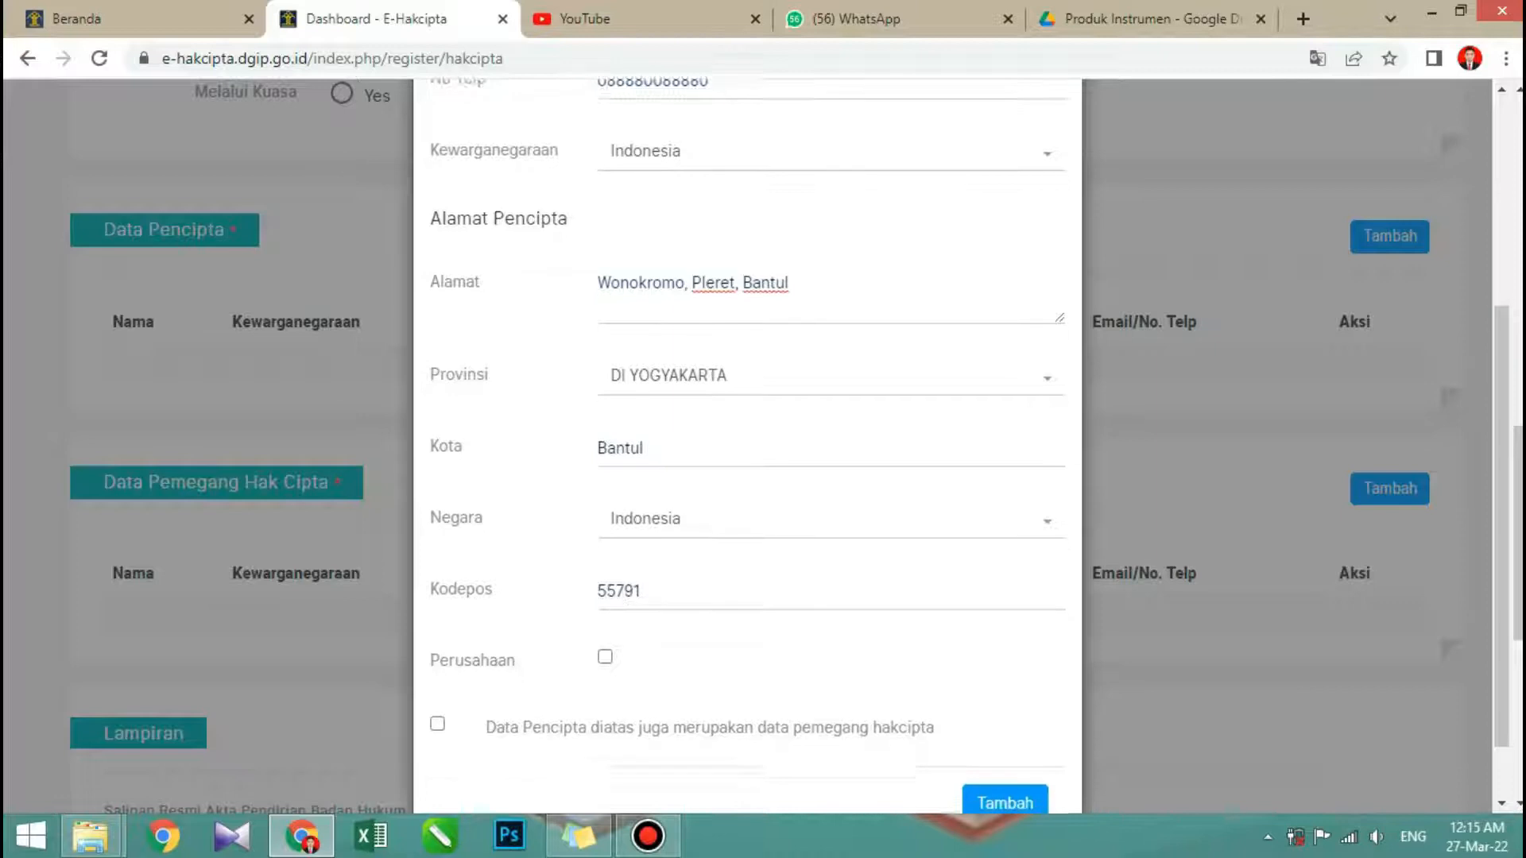
left_click(438, 647)
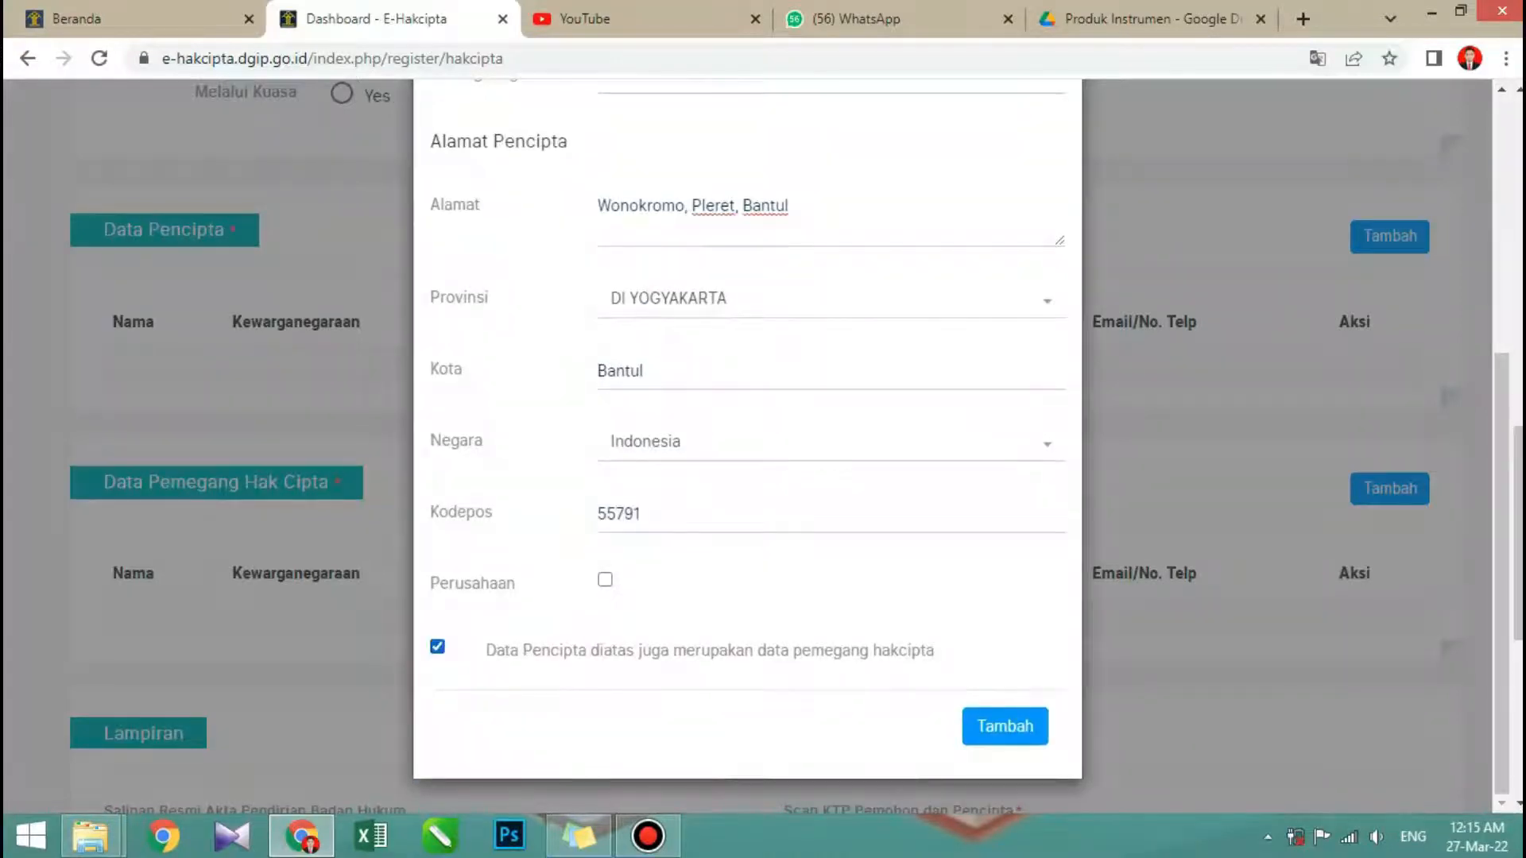
scroll(747, 445, "up", 5)
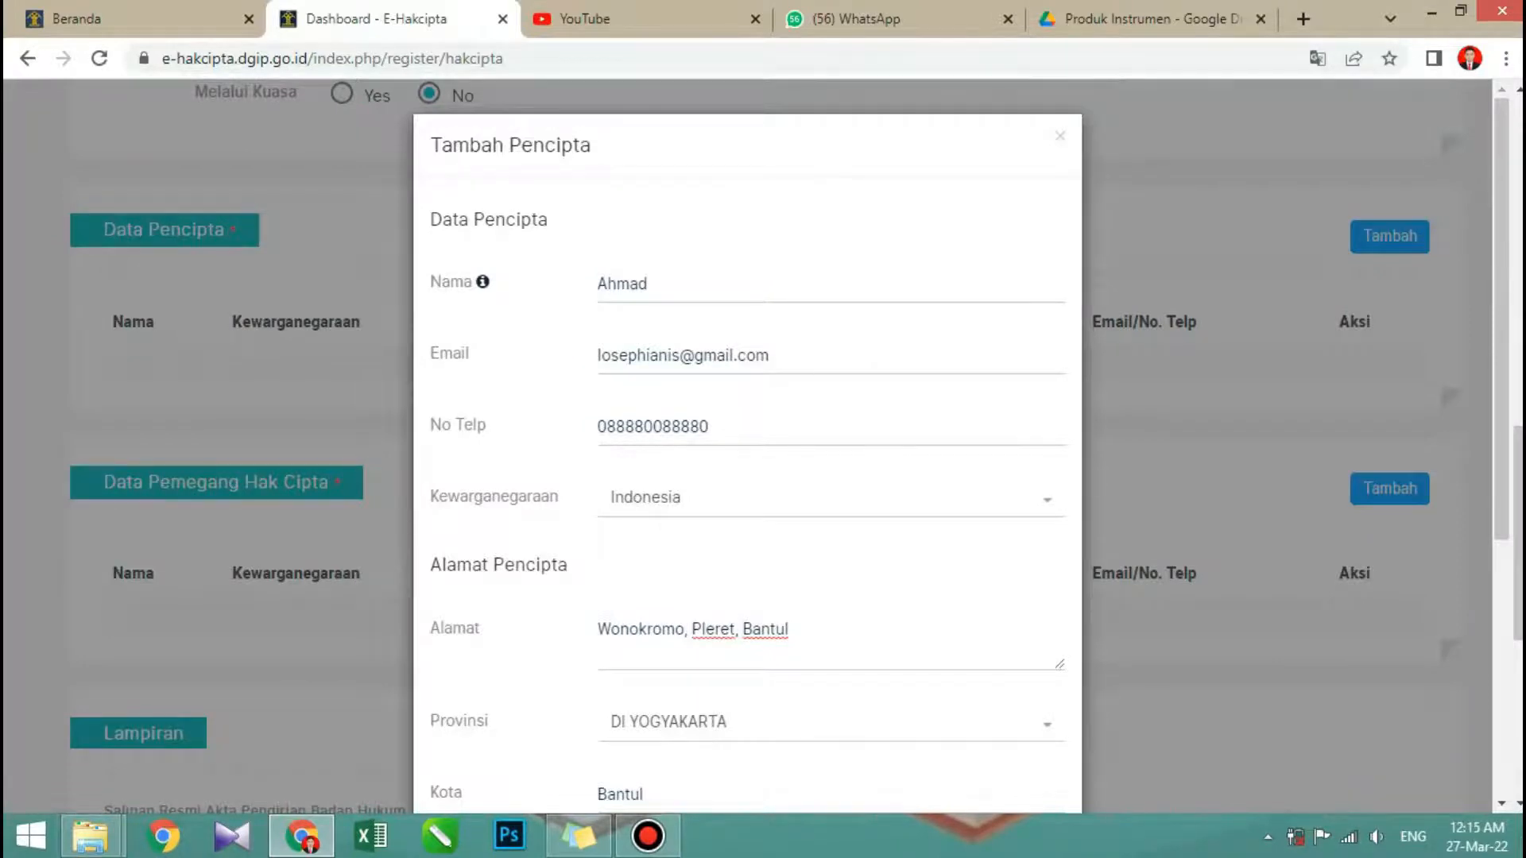
scroll(747, 445, "down", 8)
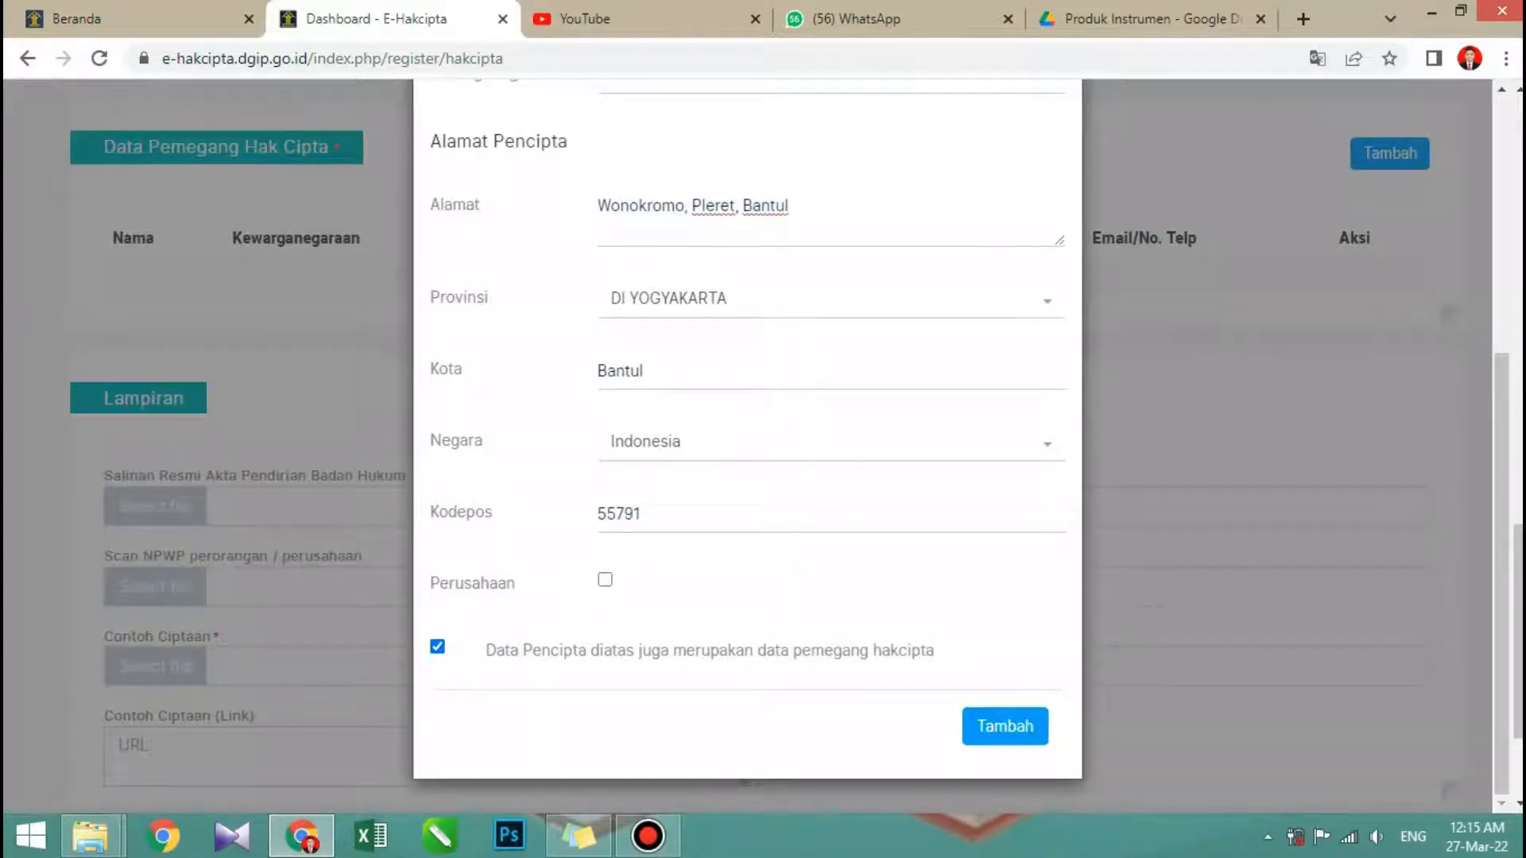
left_click(1004, 726)
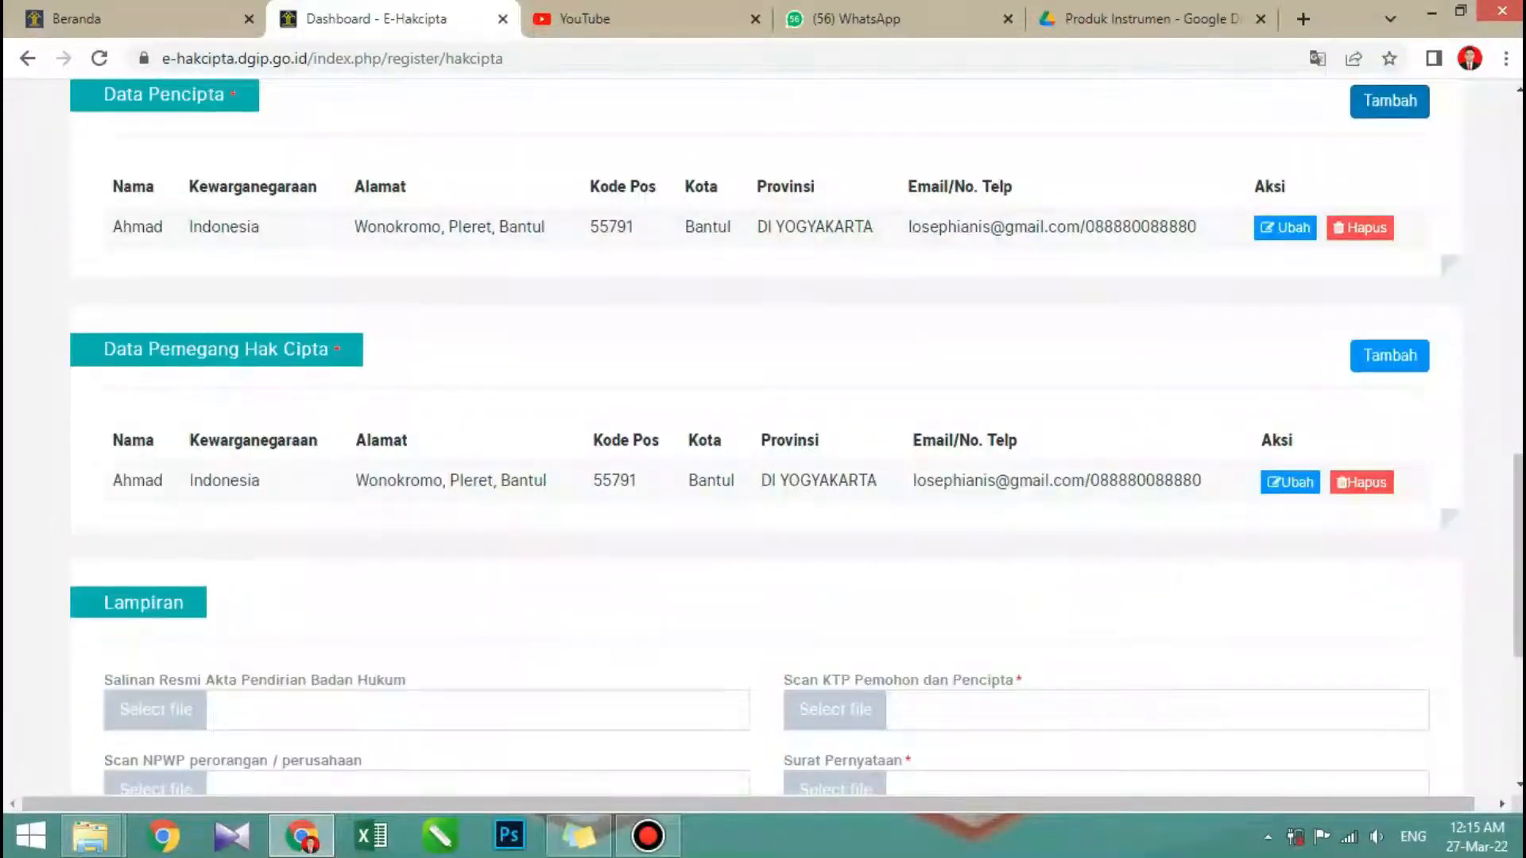
- Review the application form from the Detail section through the Data Pencipta and Data Pemegang Hak Cipta entries
scroll(765, 437, "up", 3)
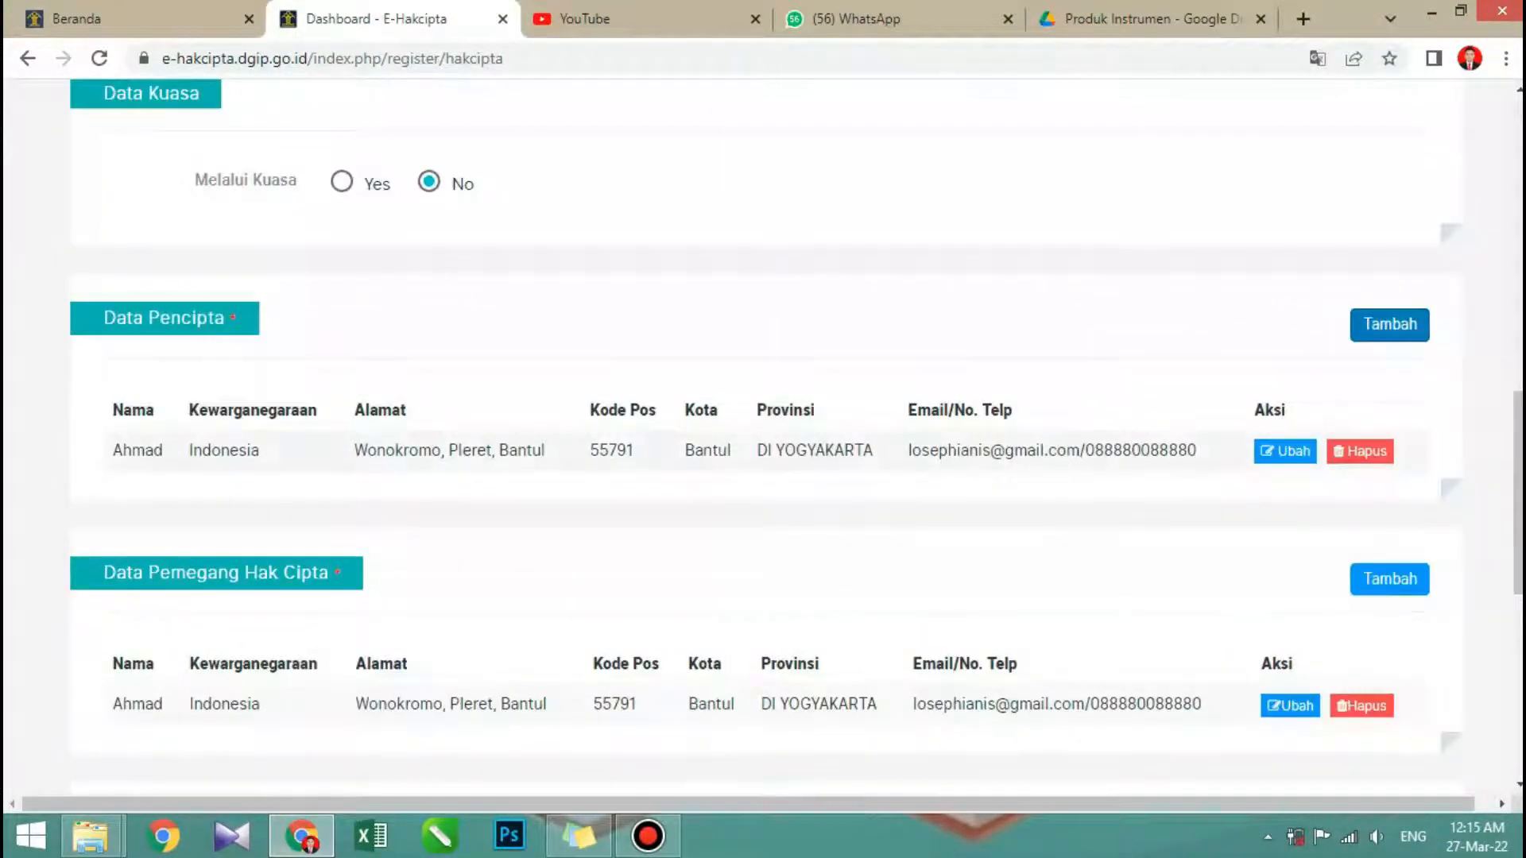
scroll(765, 437, "up", 3)
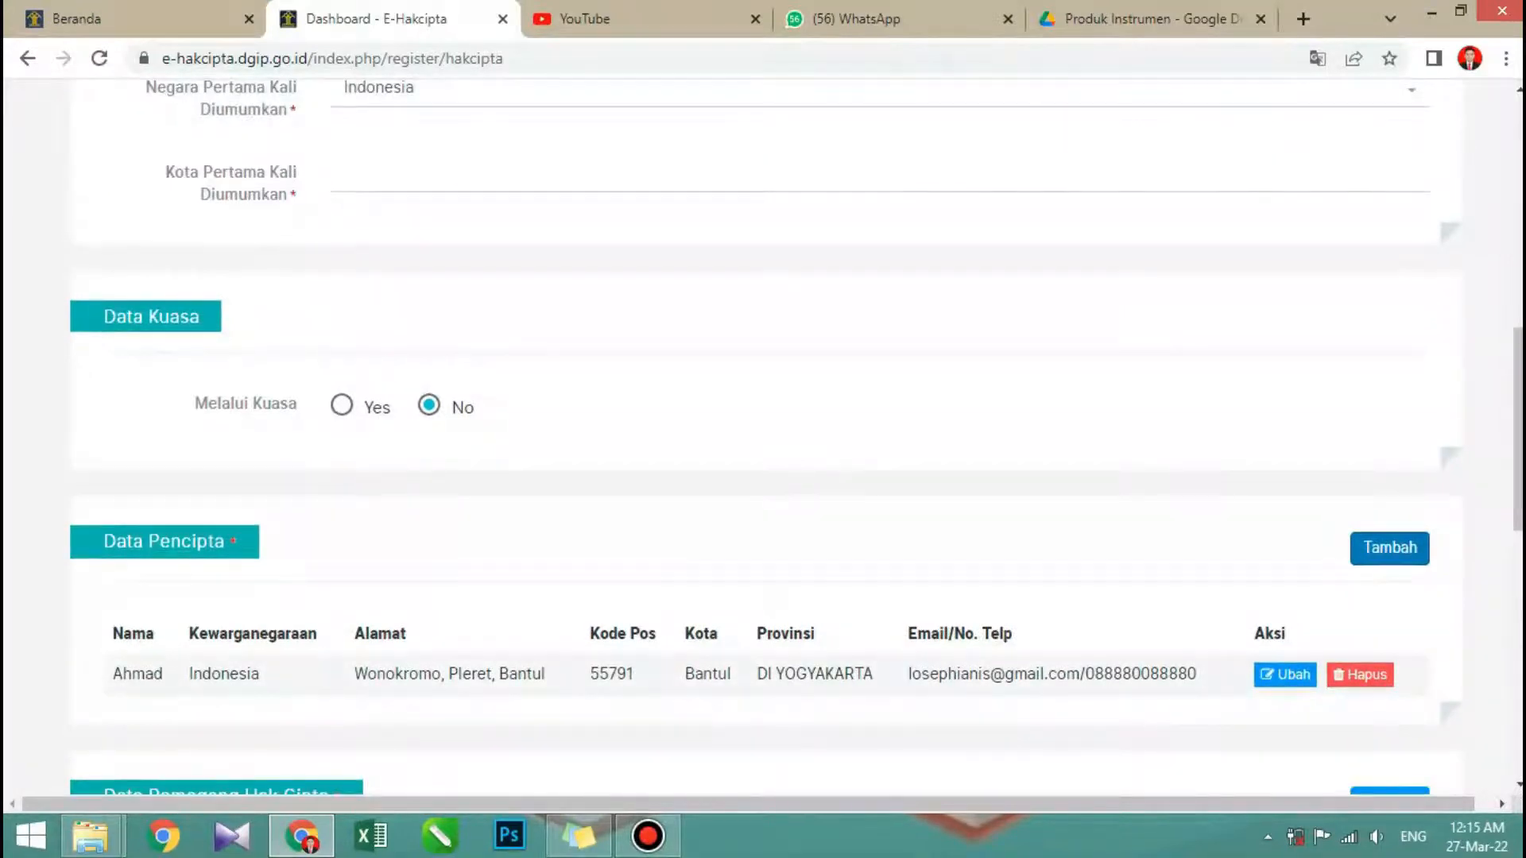
scroll(765, 437, "up", 10)
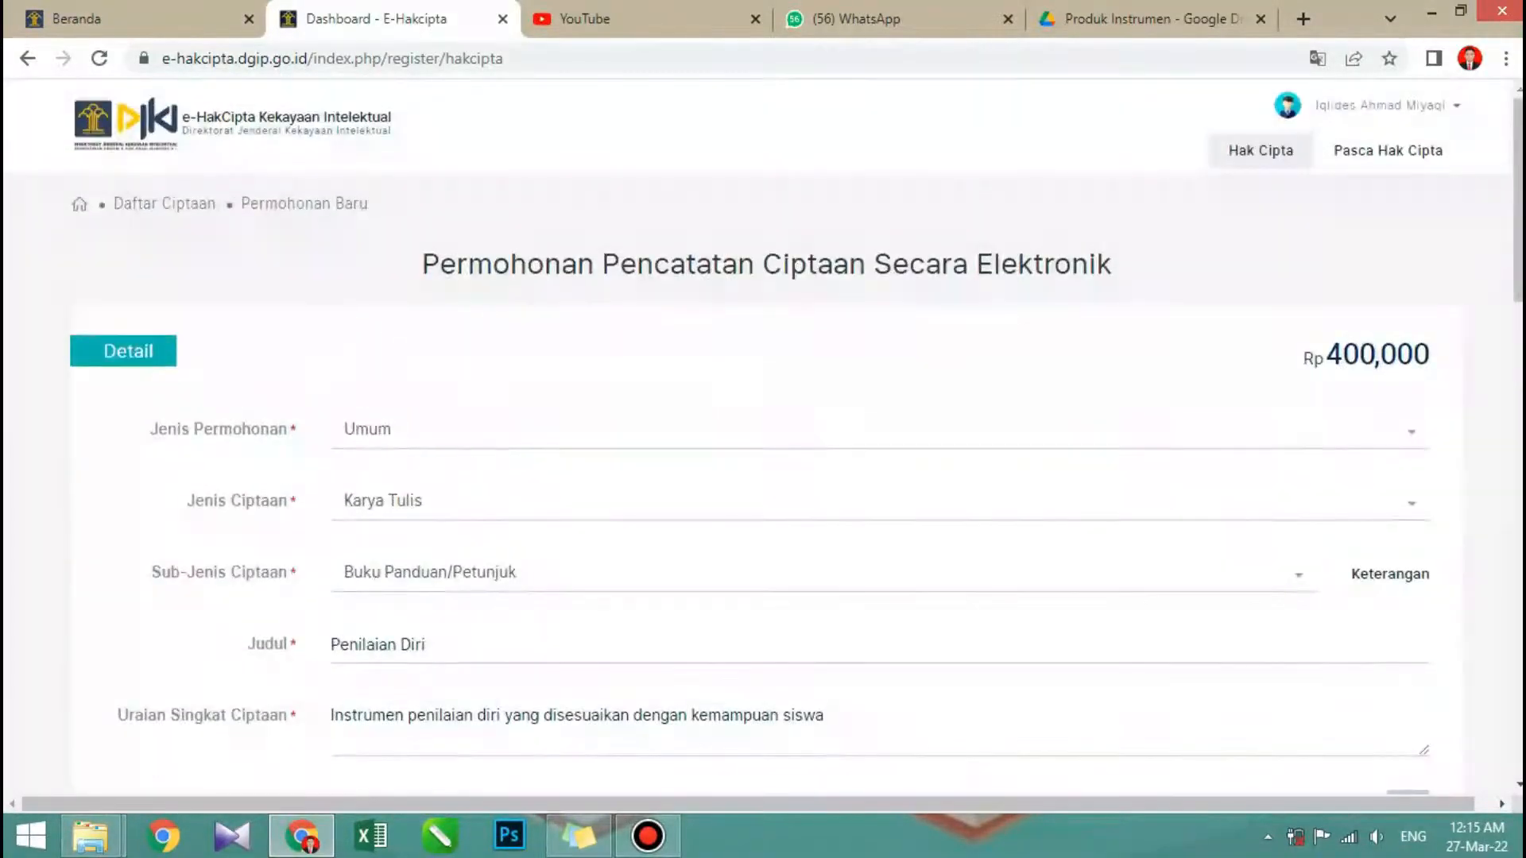
scroll(765, 437, "down", 7)
scroll(765, 437, "down", 4)
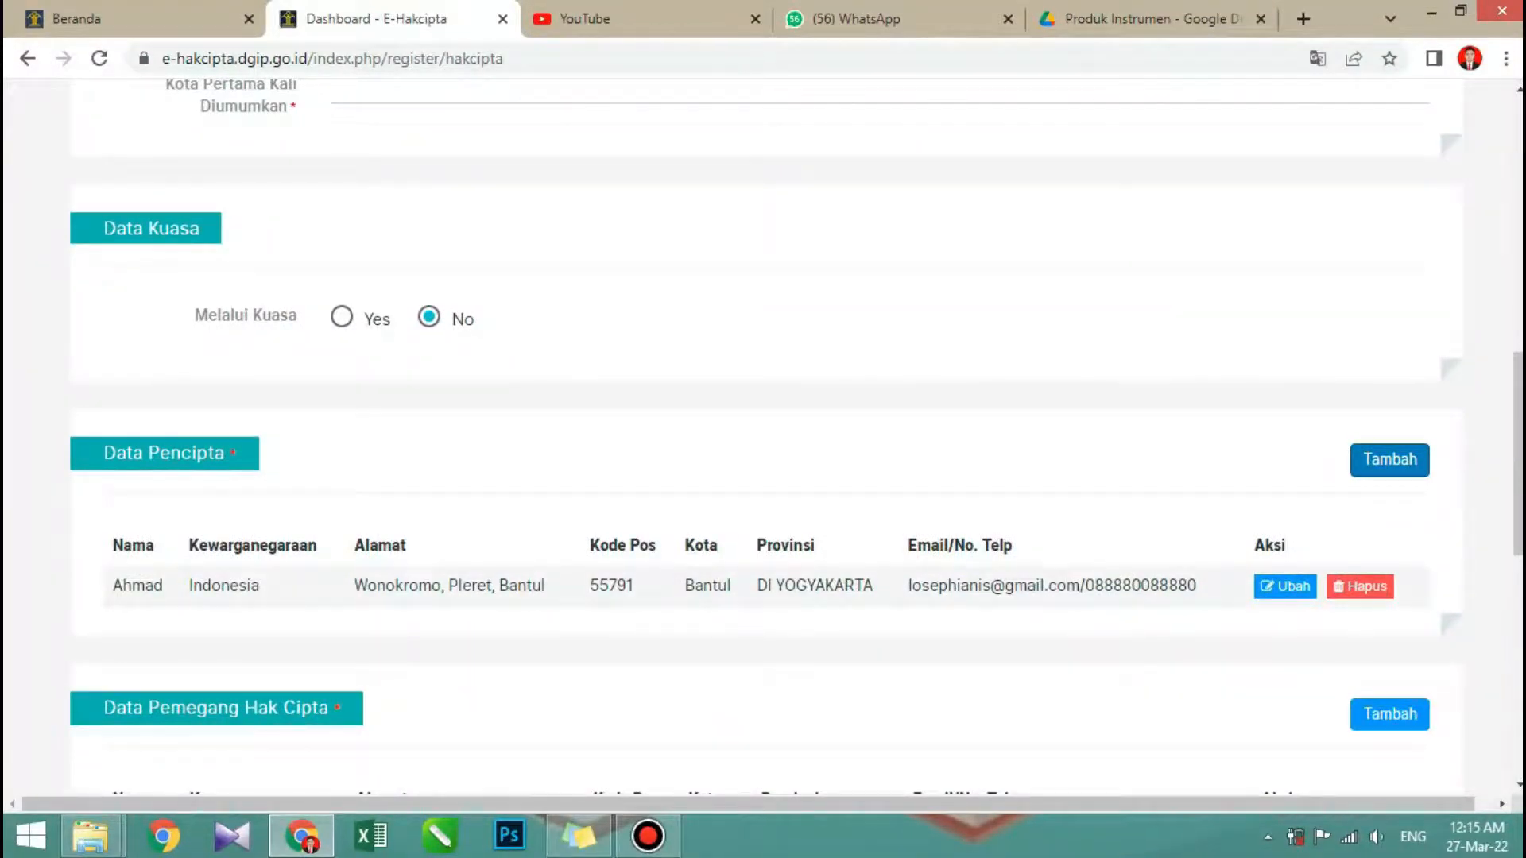
scroll(765, 437, "down", 2)
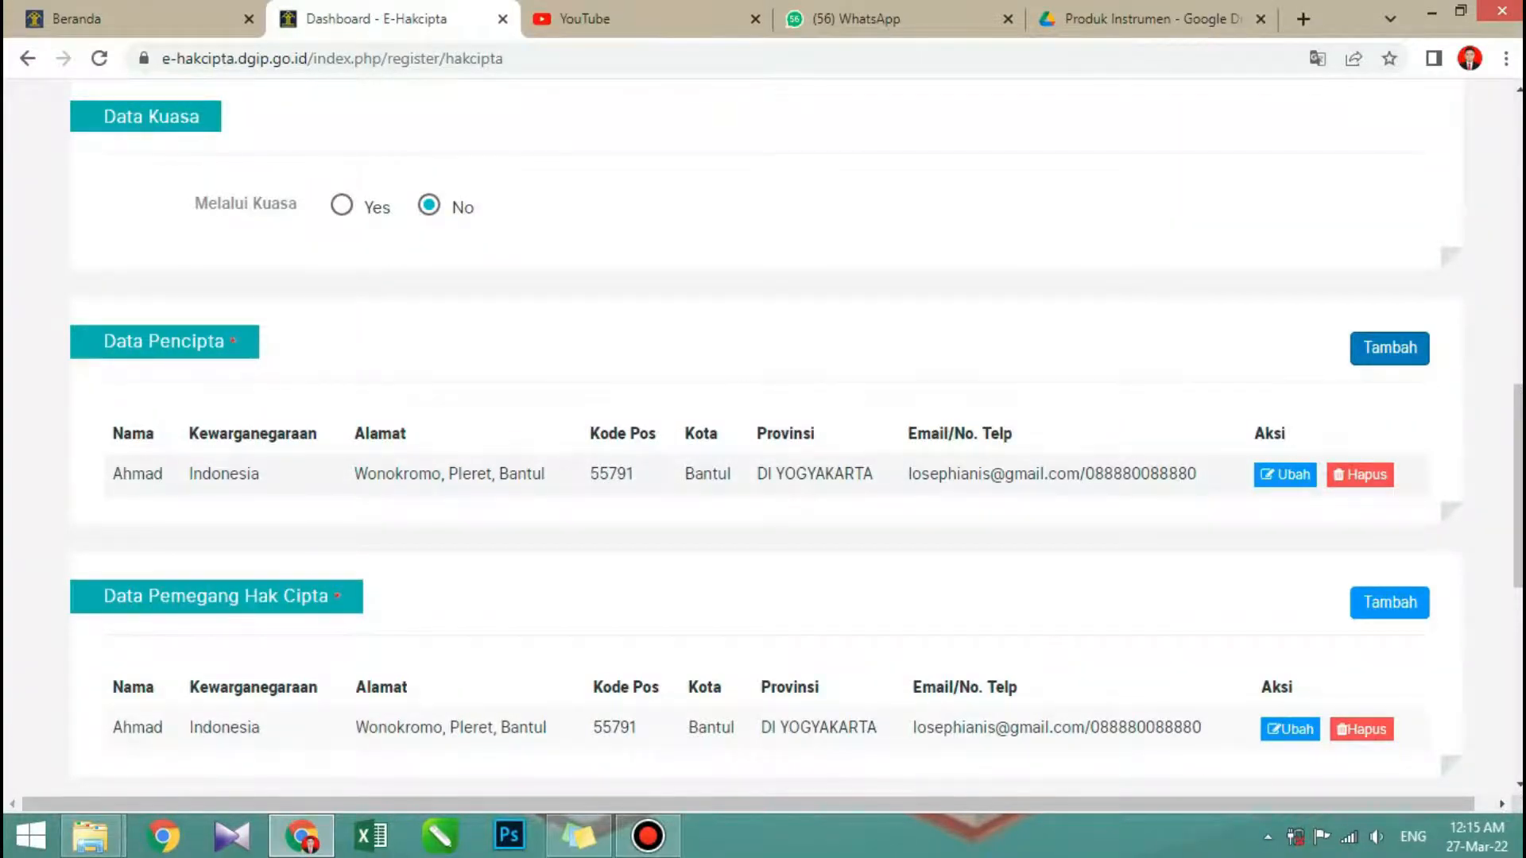
- Examine the Lampiran upload fields and read the Syarat Lampiran table of file types and size limits for Contoh Ciptaan
scroll(766, 437, "down", 4)
scroll(765, 437, "down", 4)
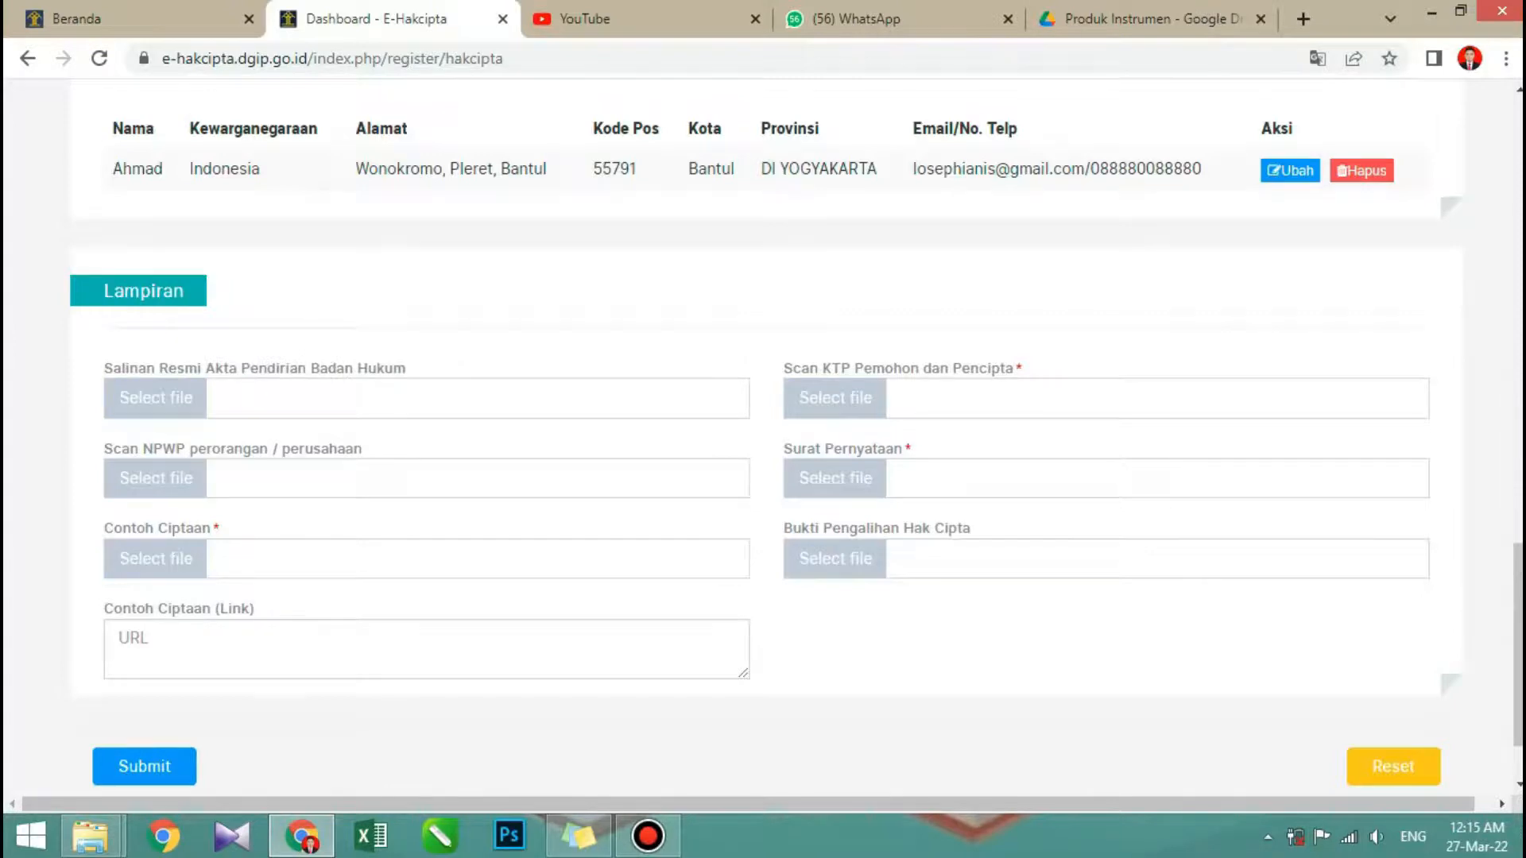
mouse_move(156, 398)
mouse_move(190, 480)
mouse_move(179, 556)
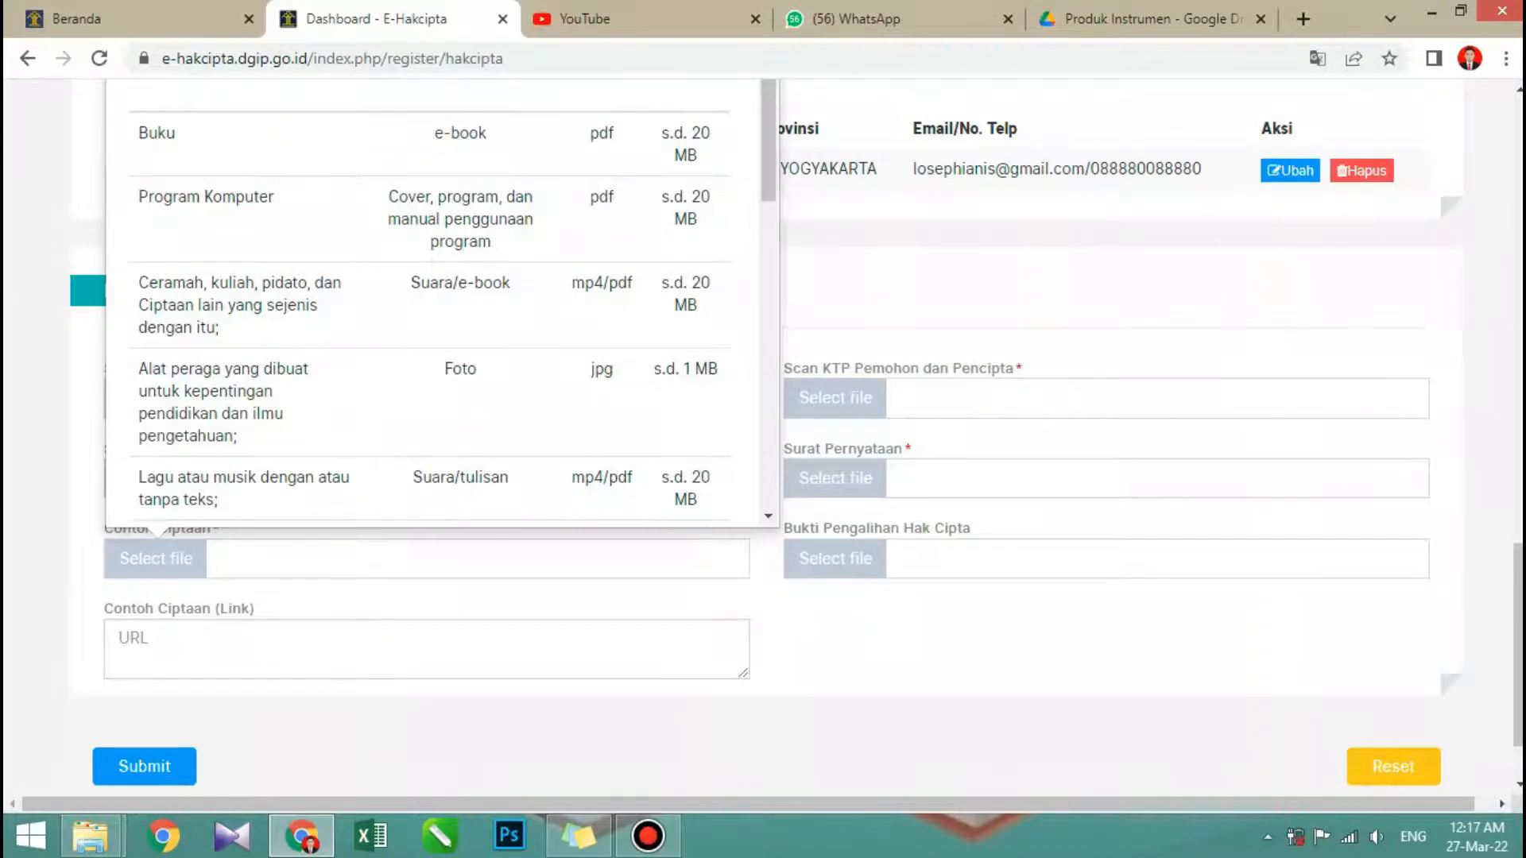
scroll(437, 302, "down", 3)
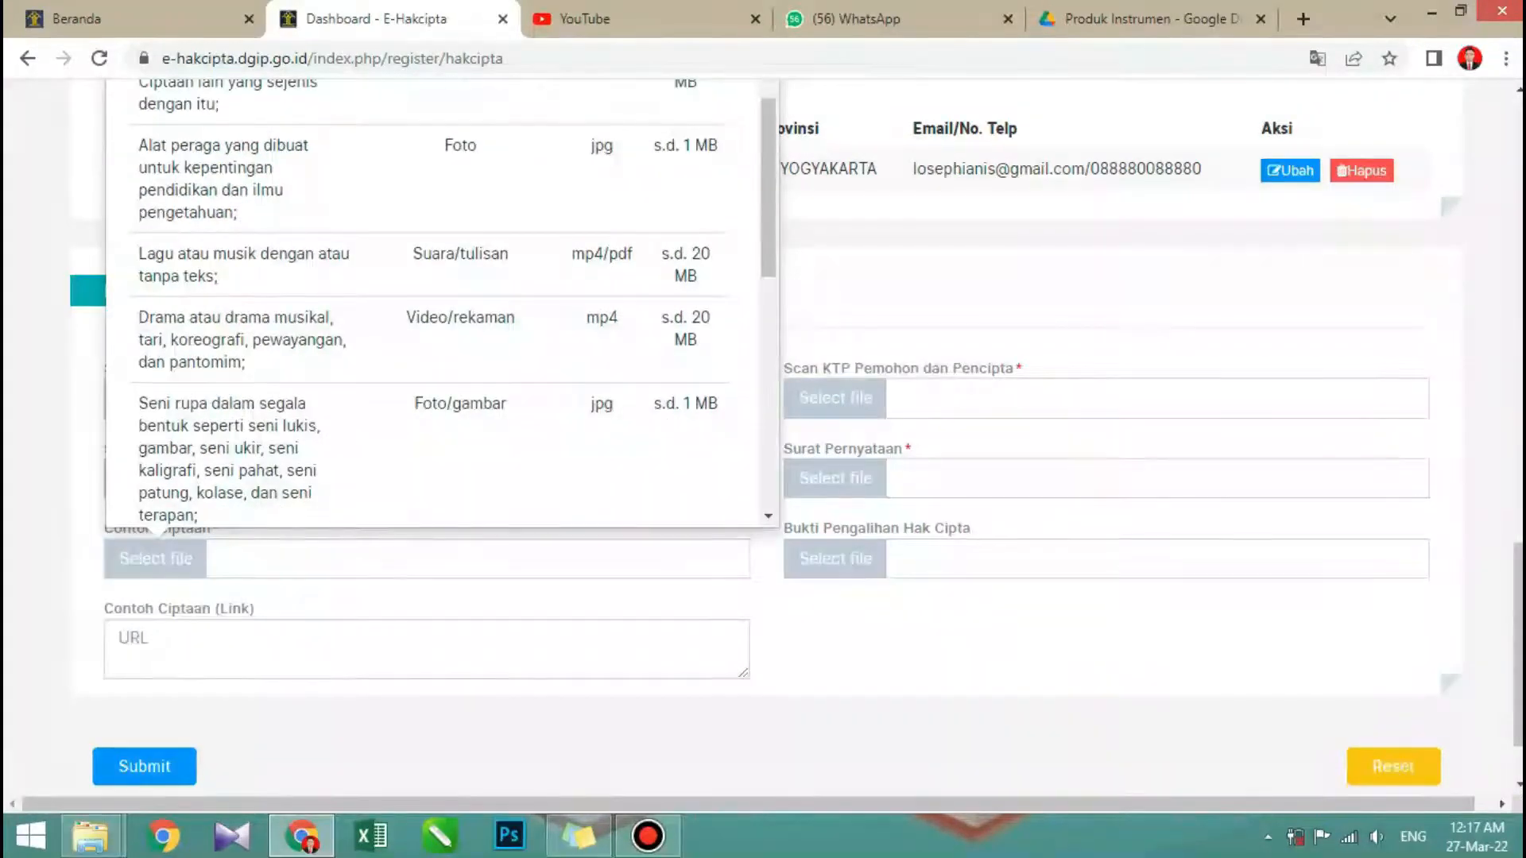
scroll(438, 302, "down", 3)
scroll(437, 302, "down", 3)
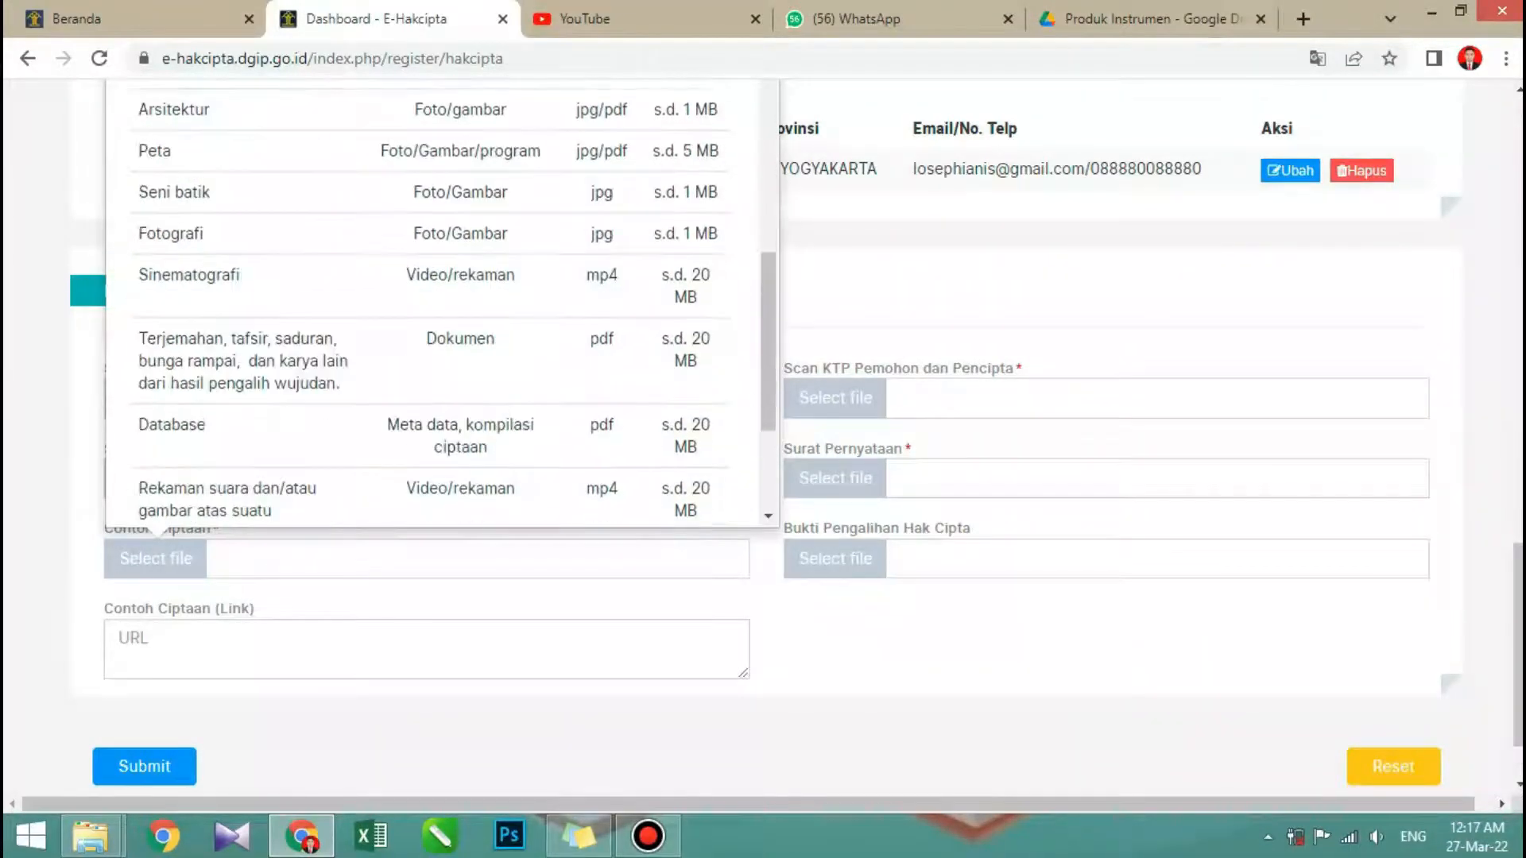
scroll(437, 302, "down", 3)
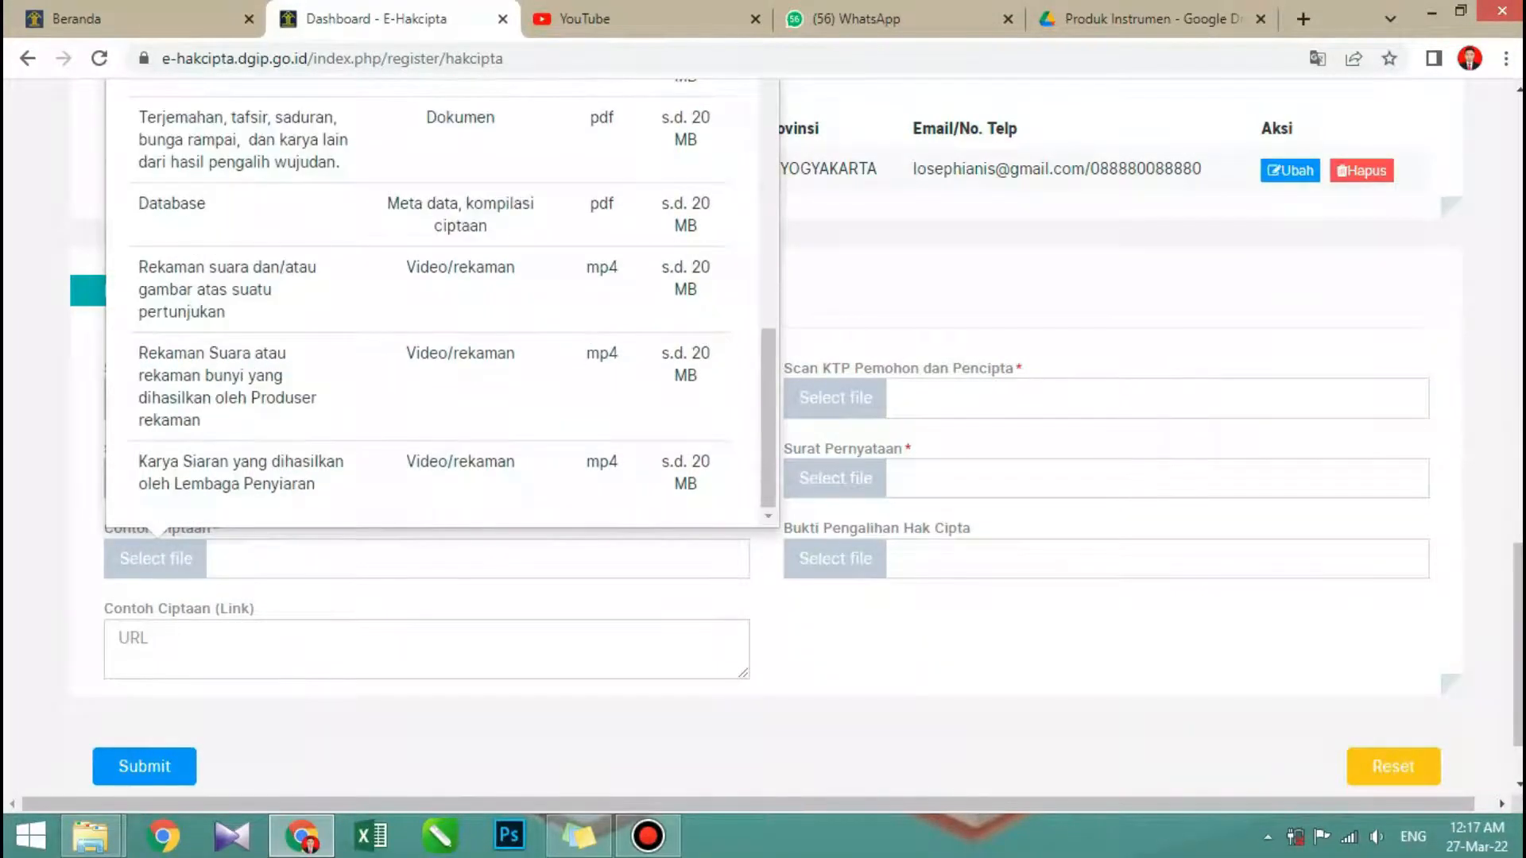
scroll(437, 302, "down", 3)
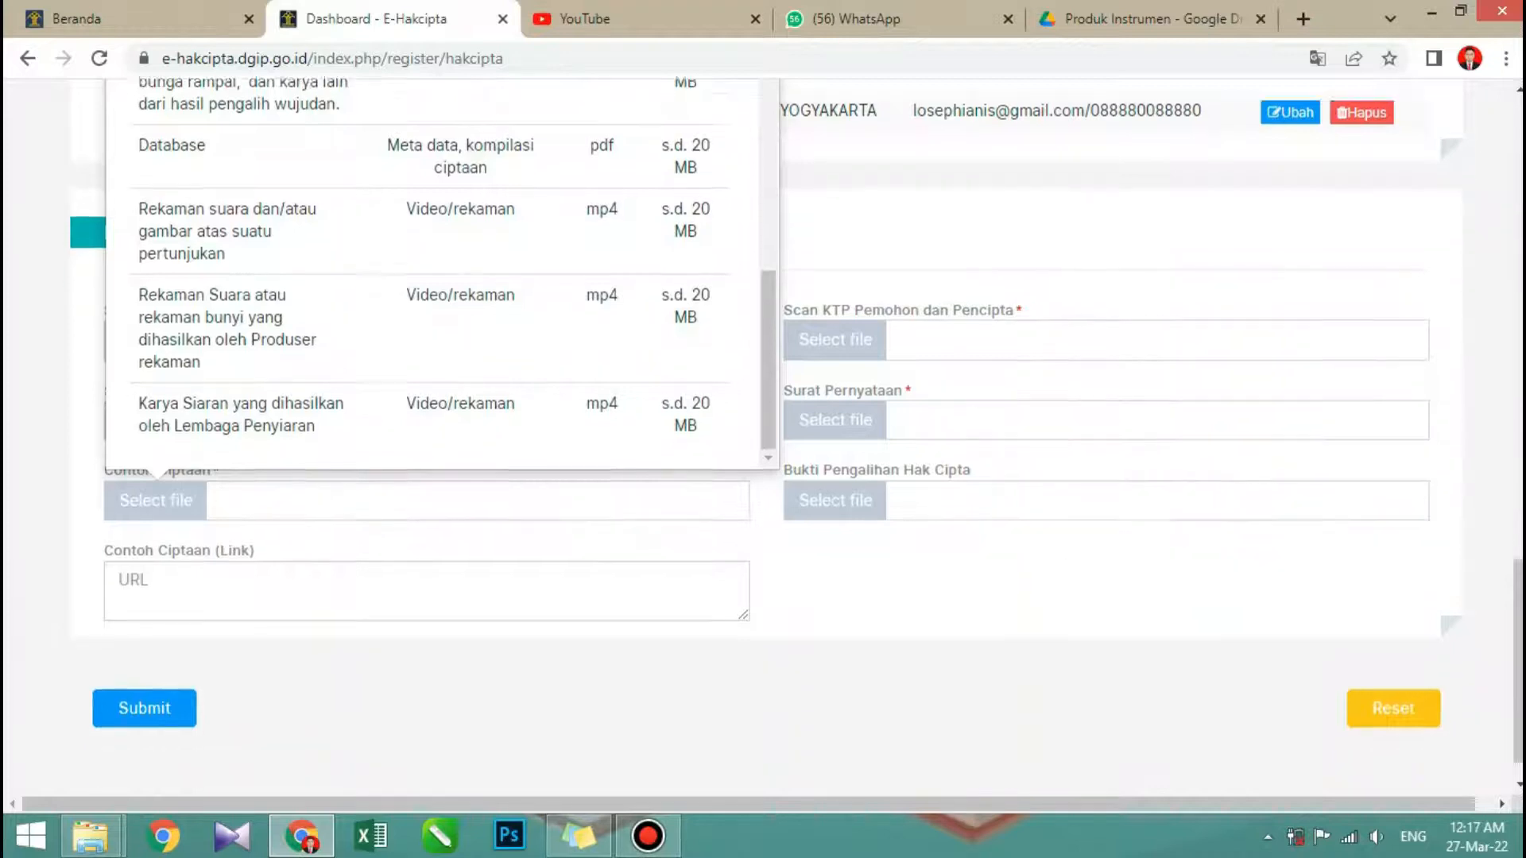
scroll(441, 254, "up", 5)
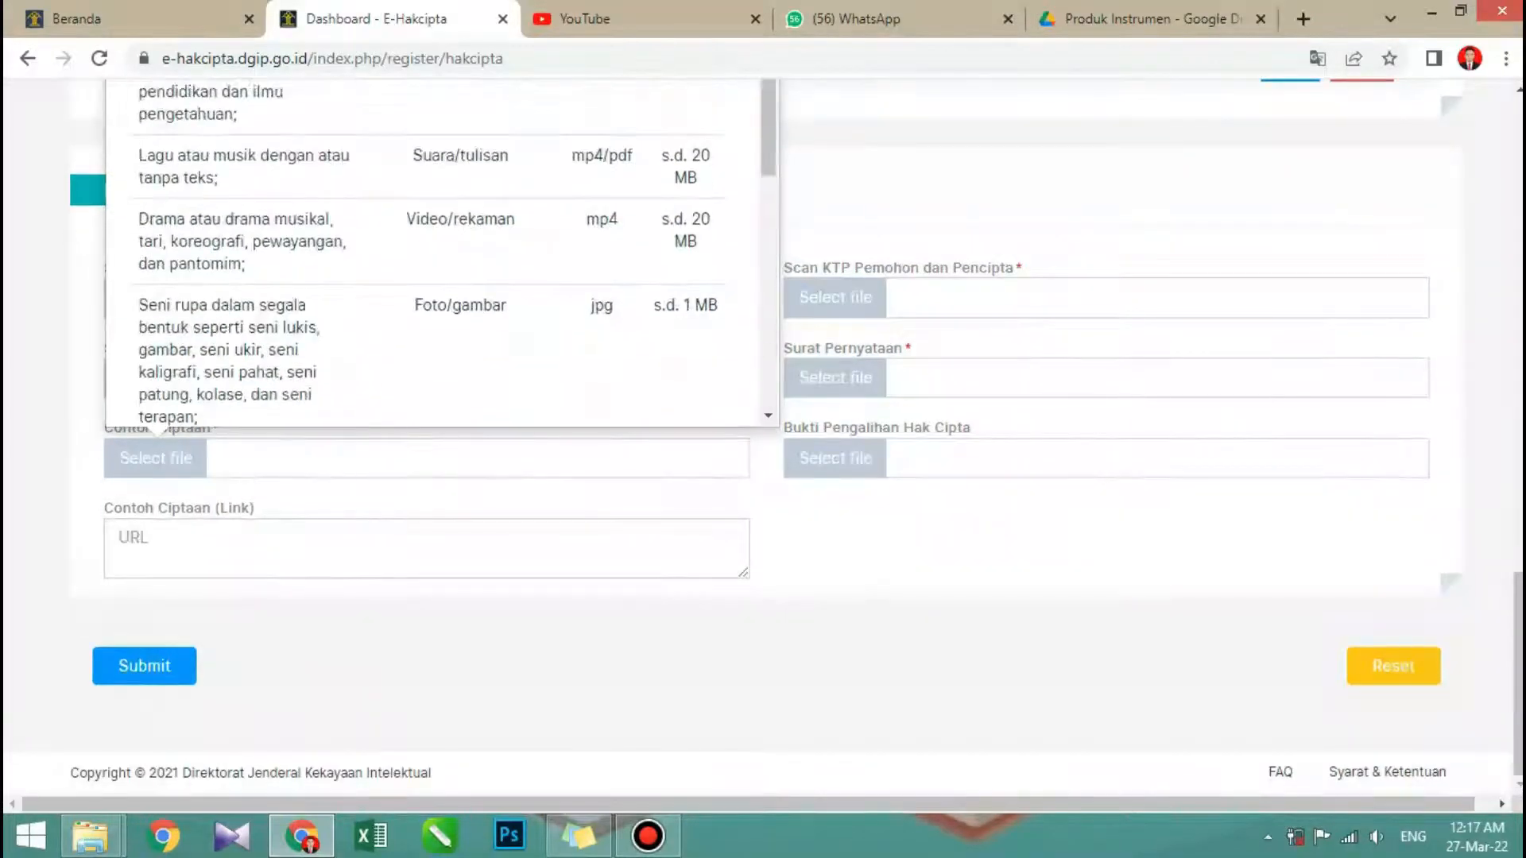
scroll(441, 254, "up", 3)
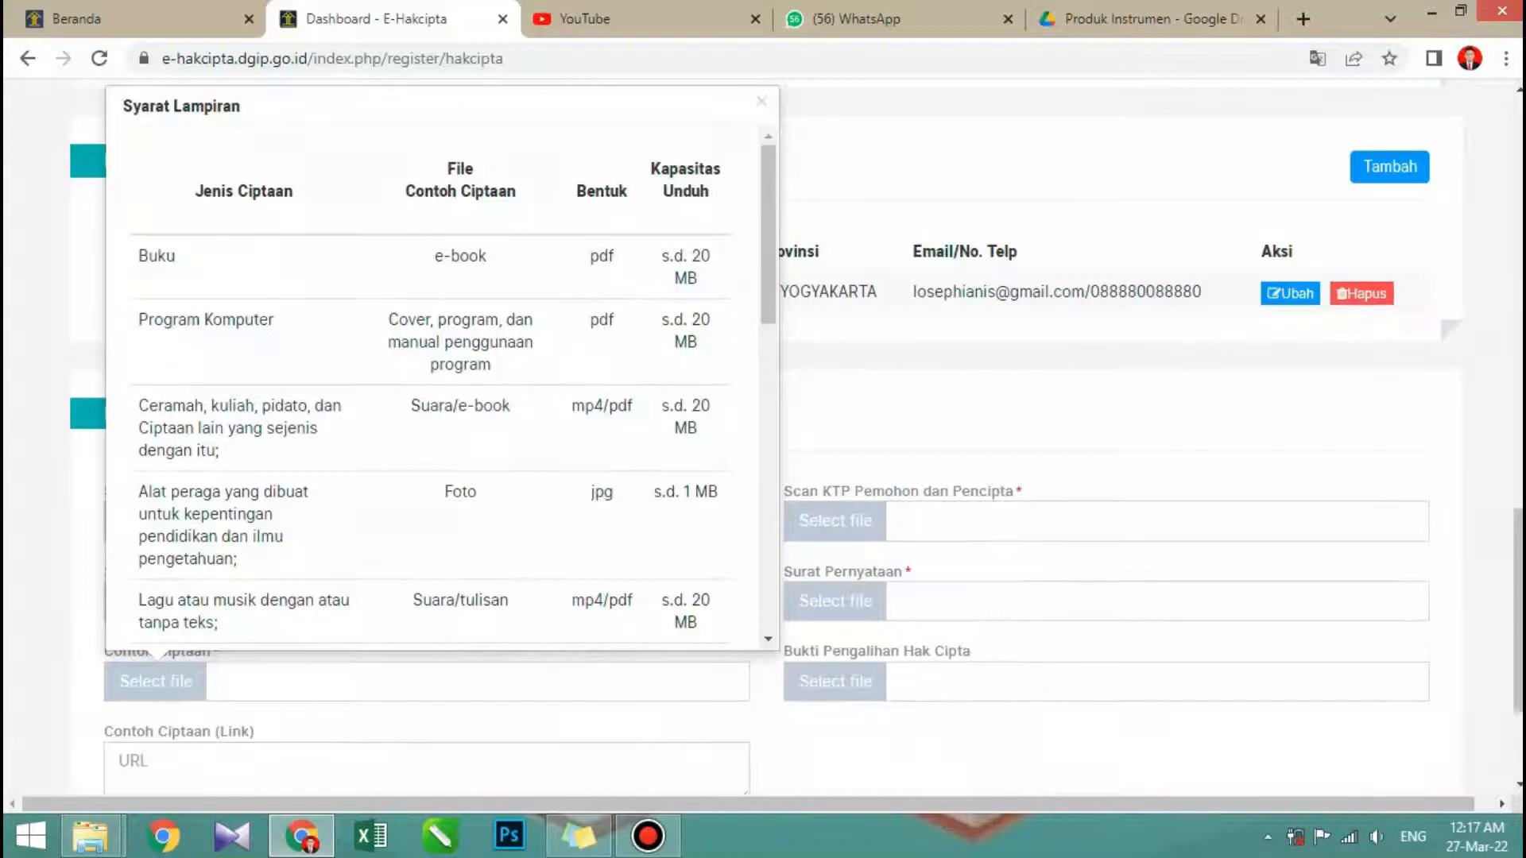
key("Escape")
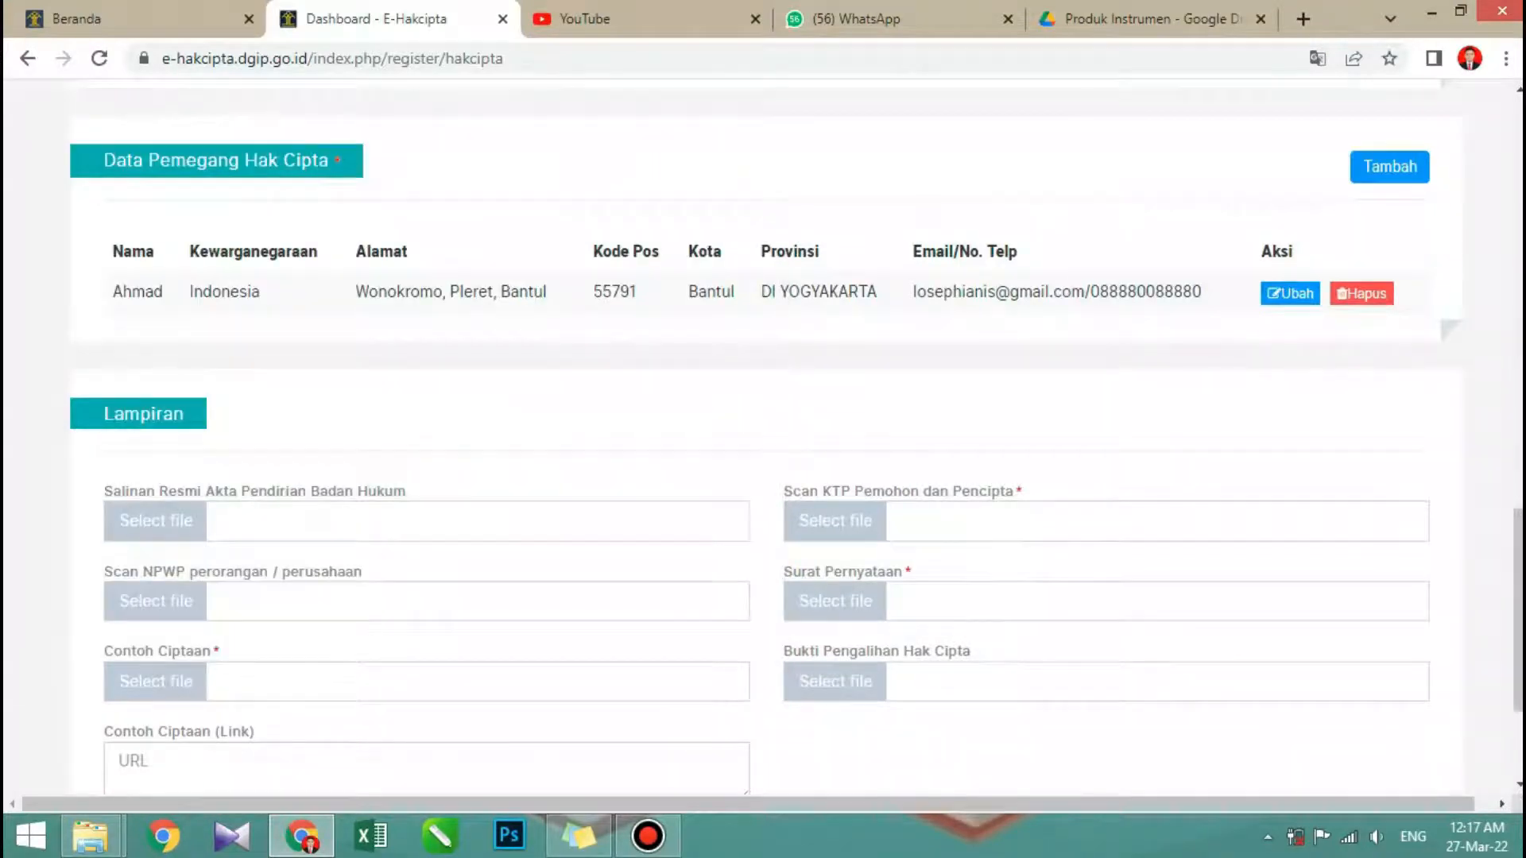
- Attach Produk Instrumen Efikasi Diri as the Contoh Ciptaan file from G: > Kuliah S1 > Skripshoot > HAKI Produk
left_click(156, 682)
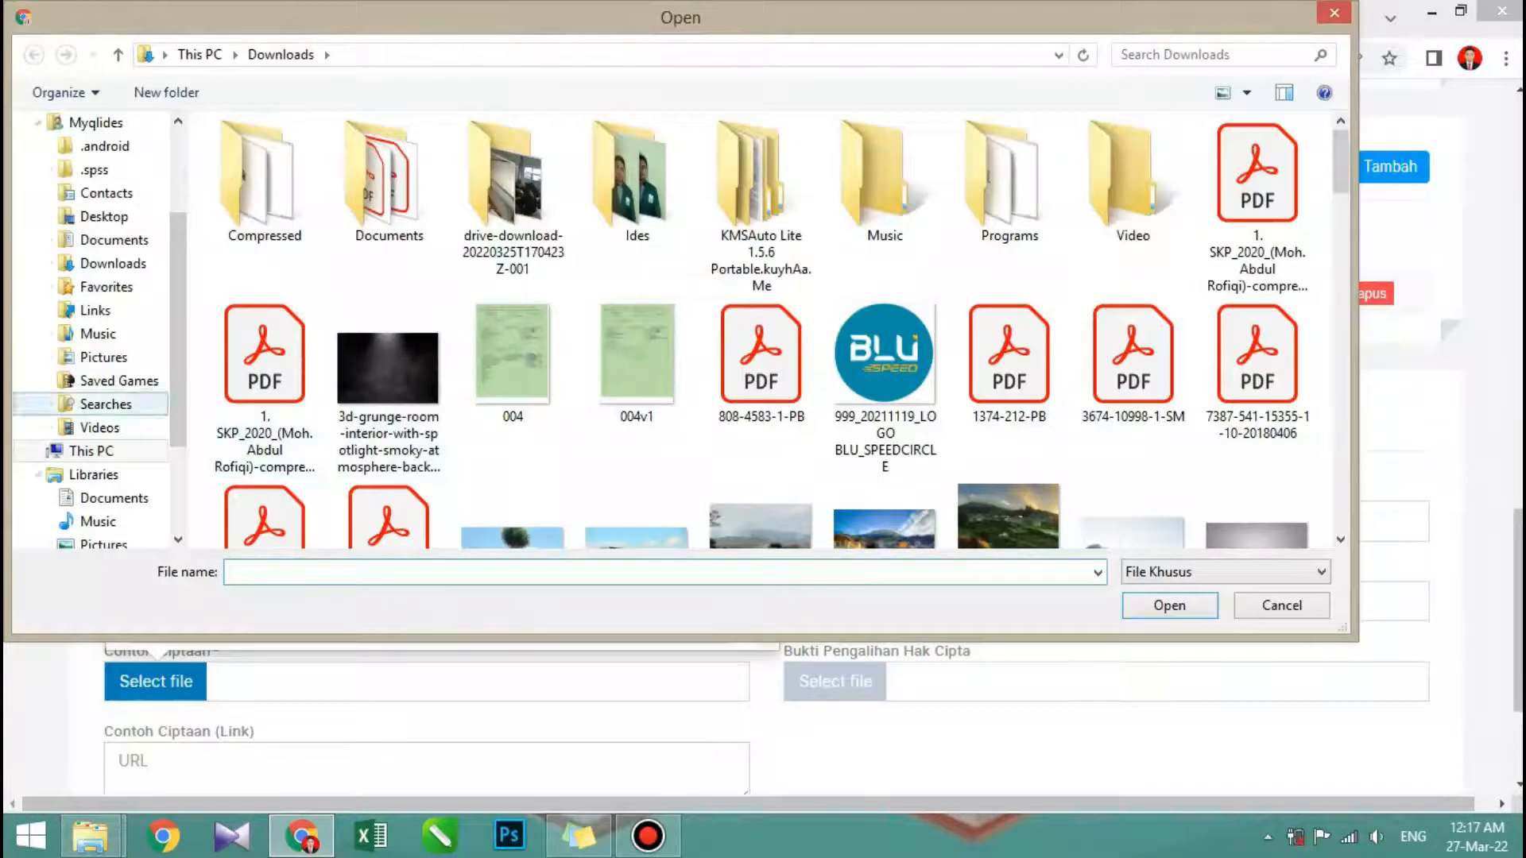
left_click(92, 450)
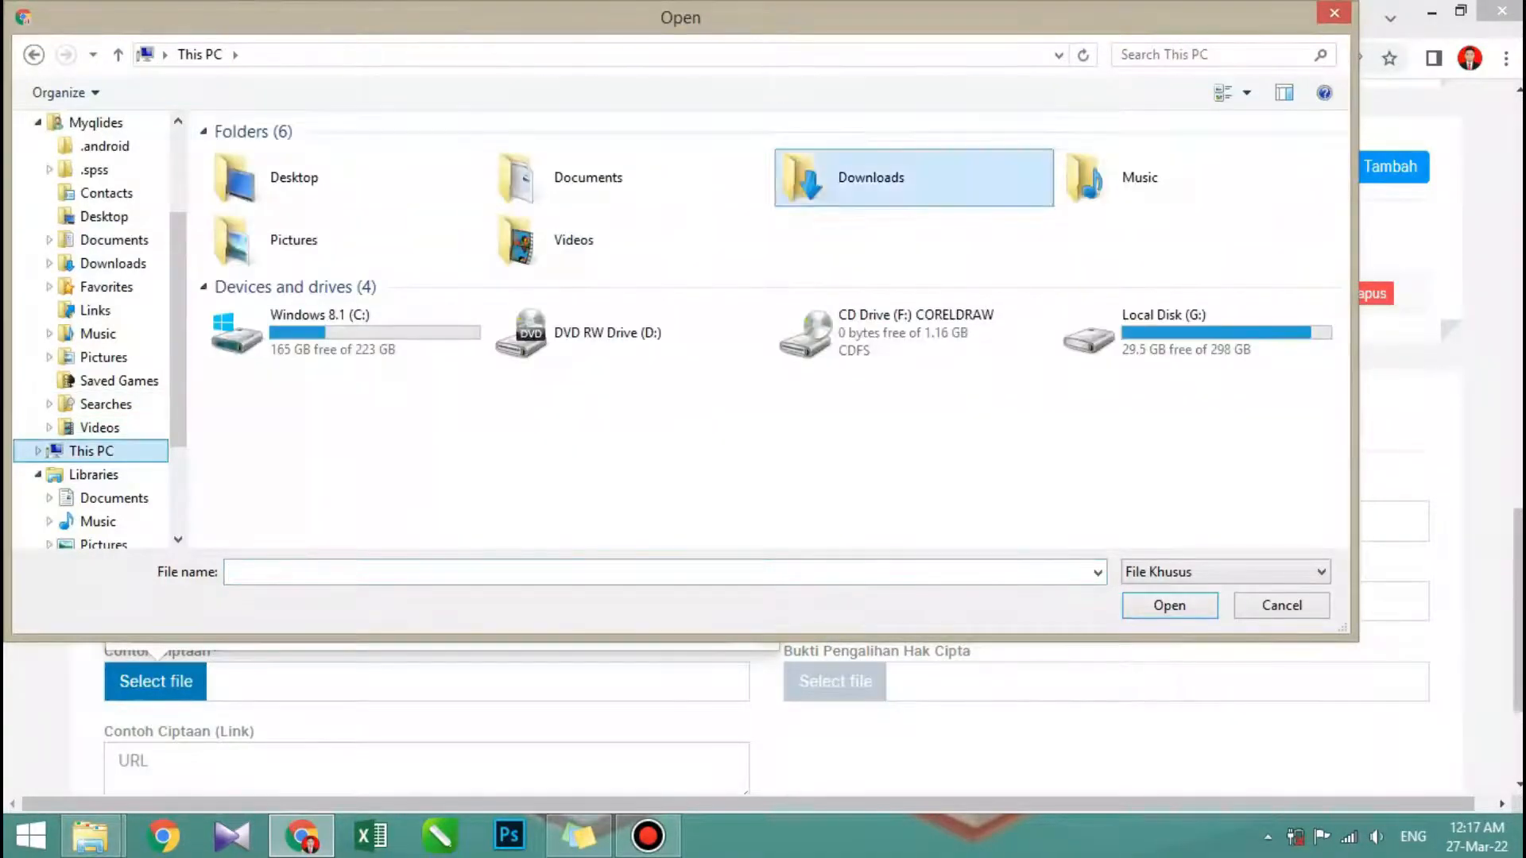
double_click(1160, 332)
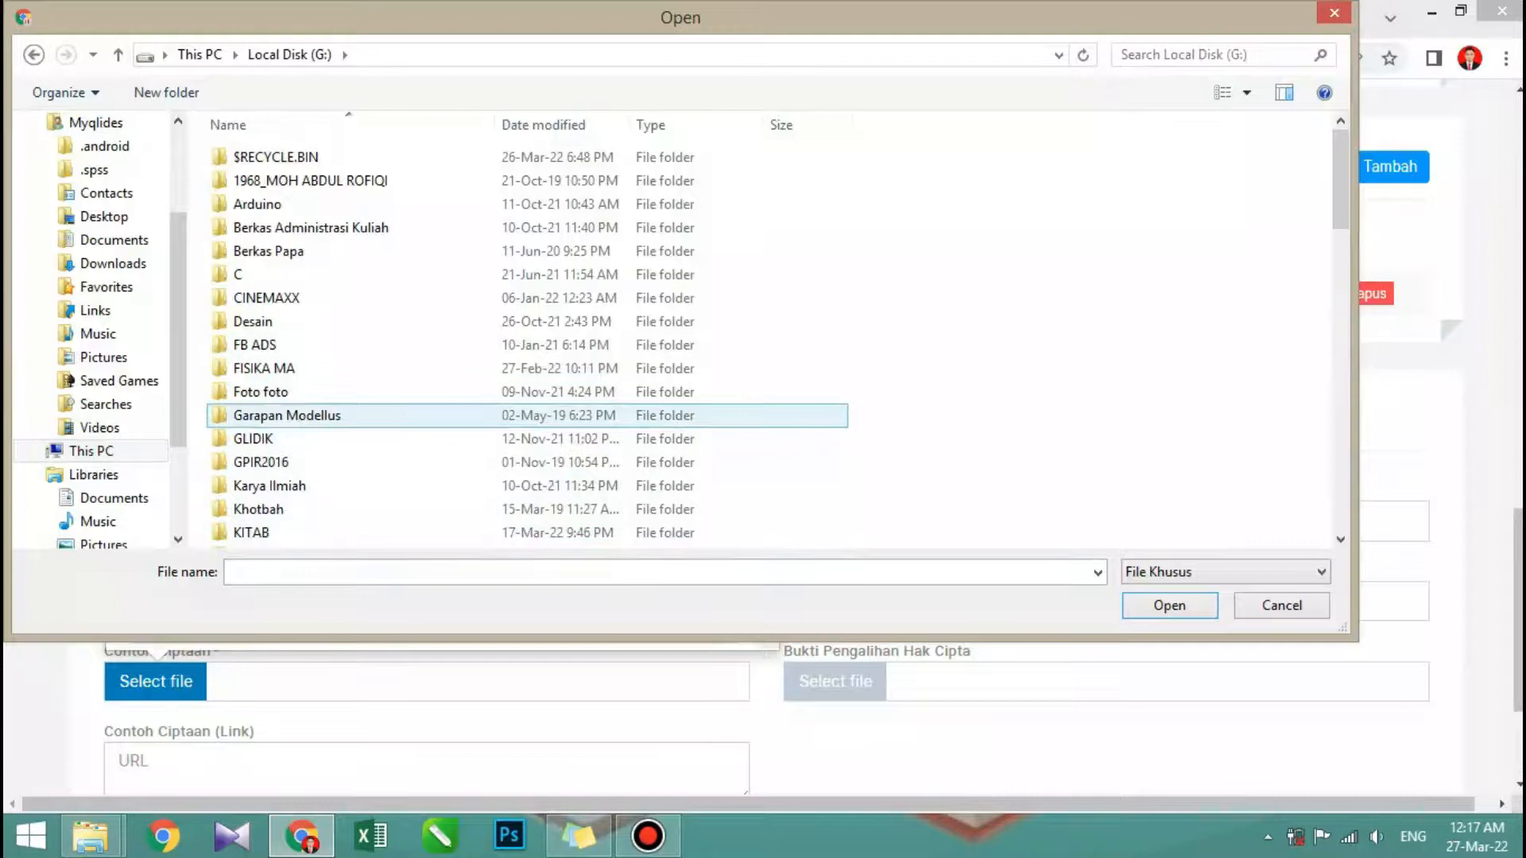
scroll(317, 415, "down", 3)
double_click(317, 344)
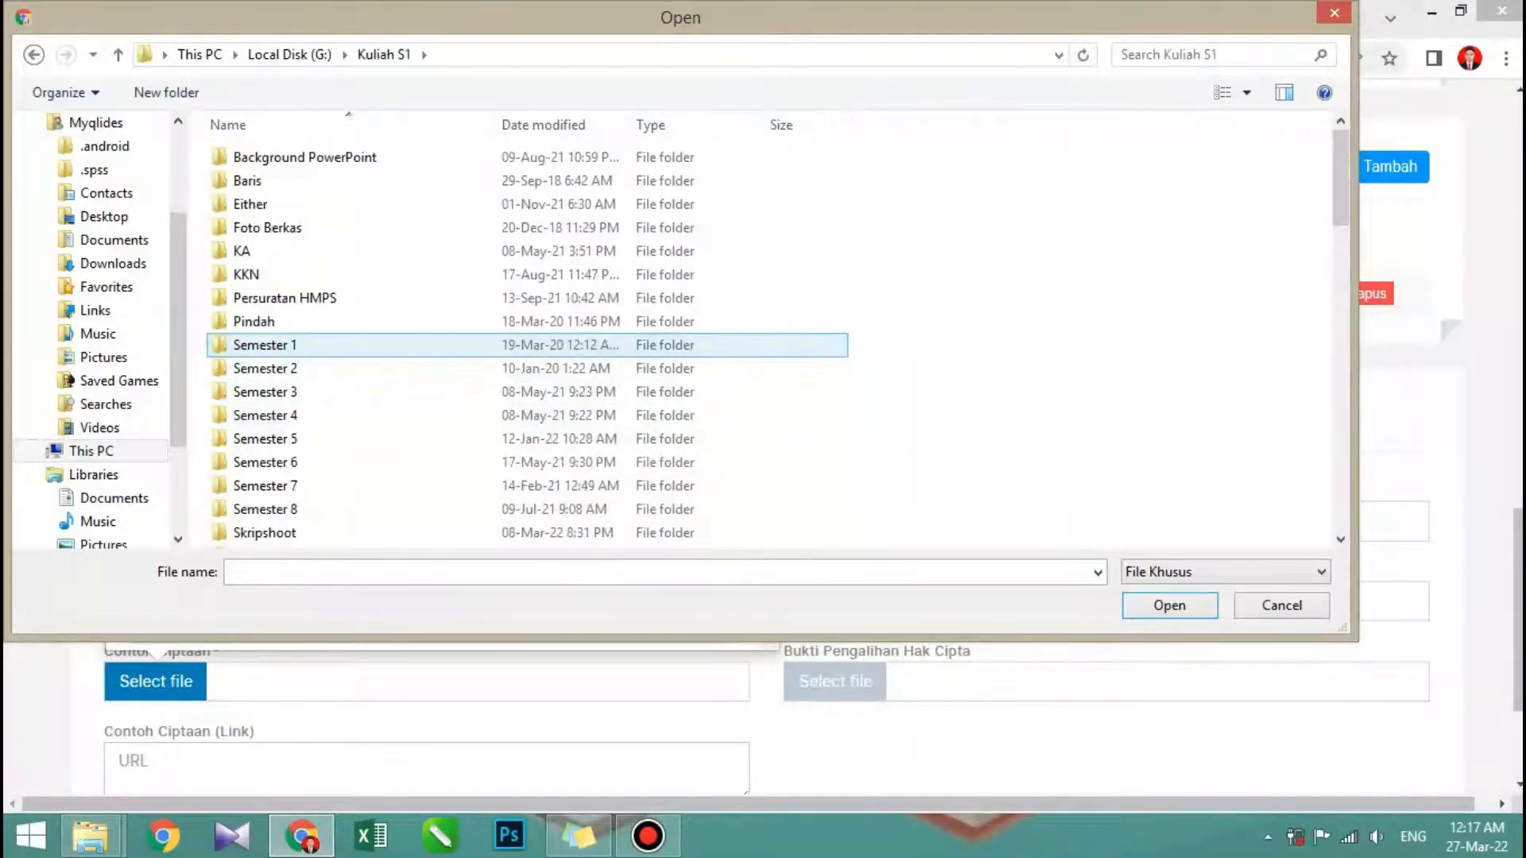
double_click(318, 532)
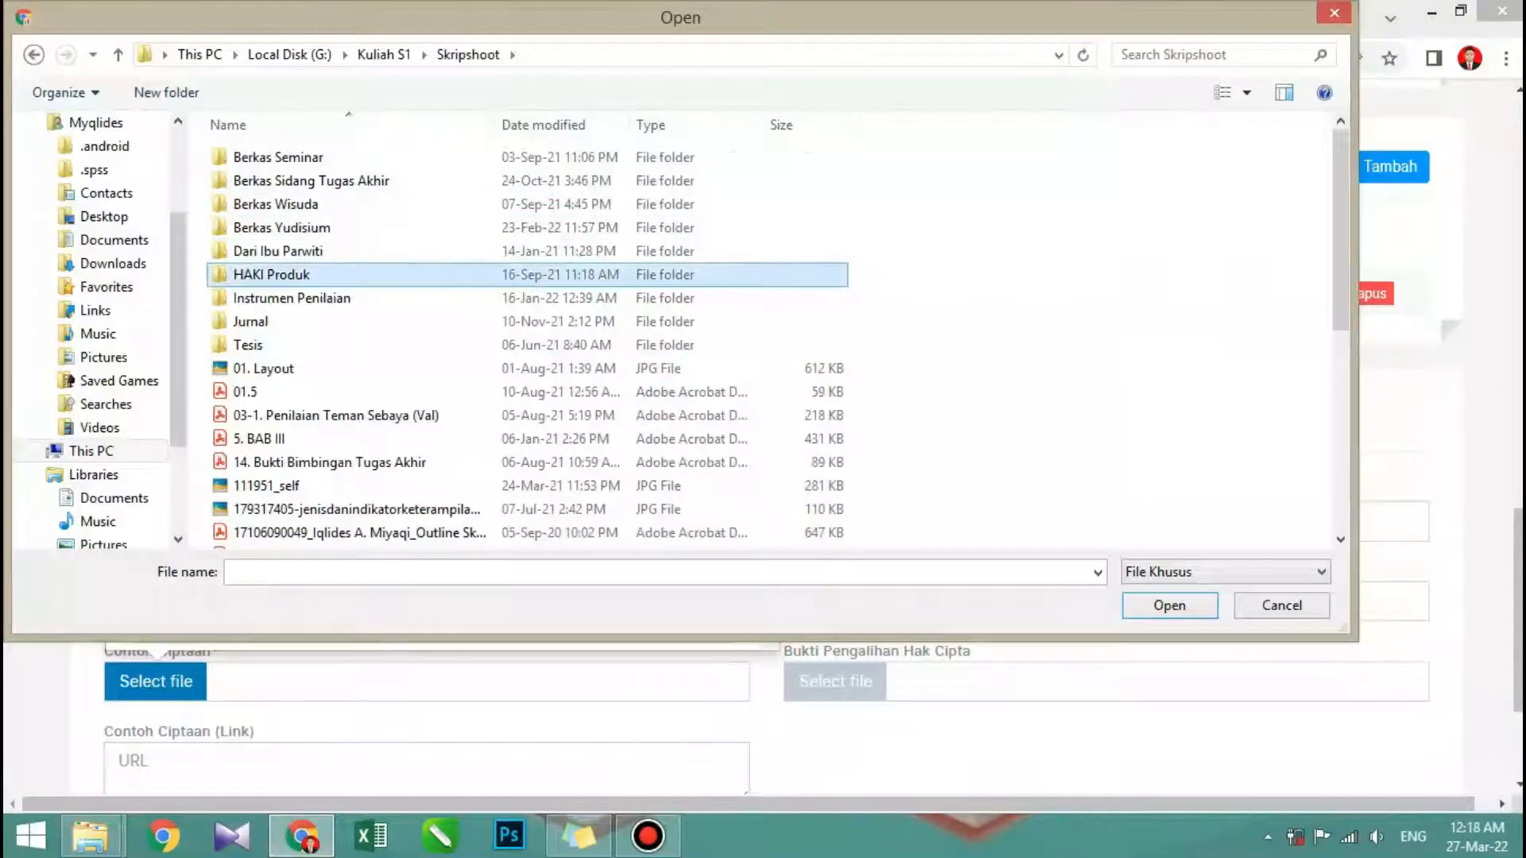
double_click(318, 274)
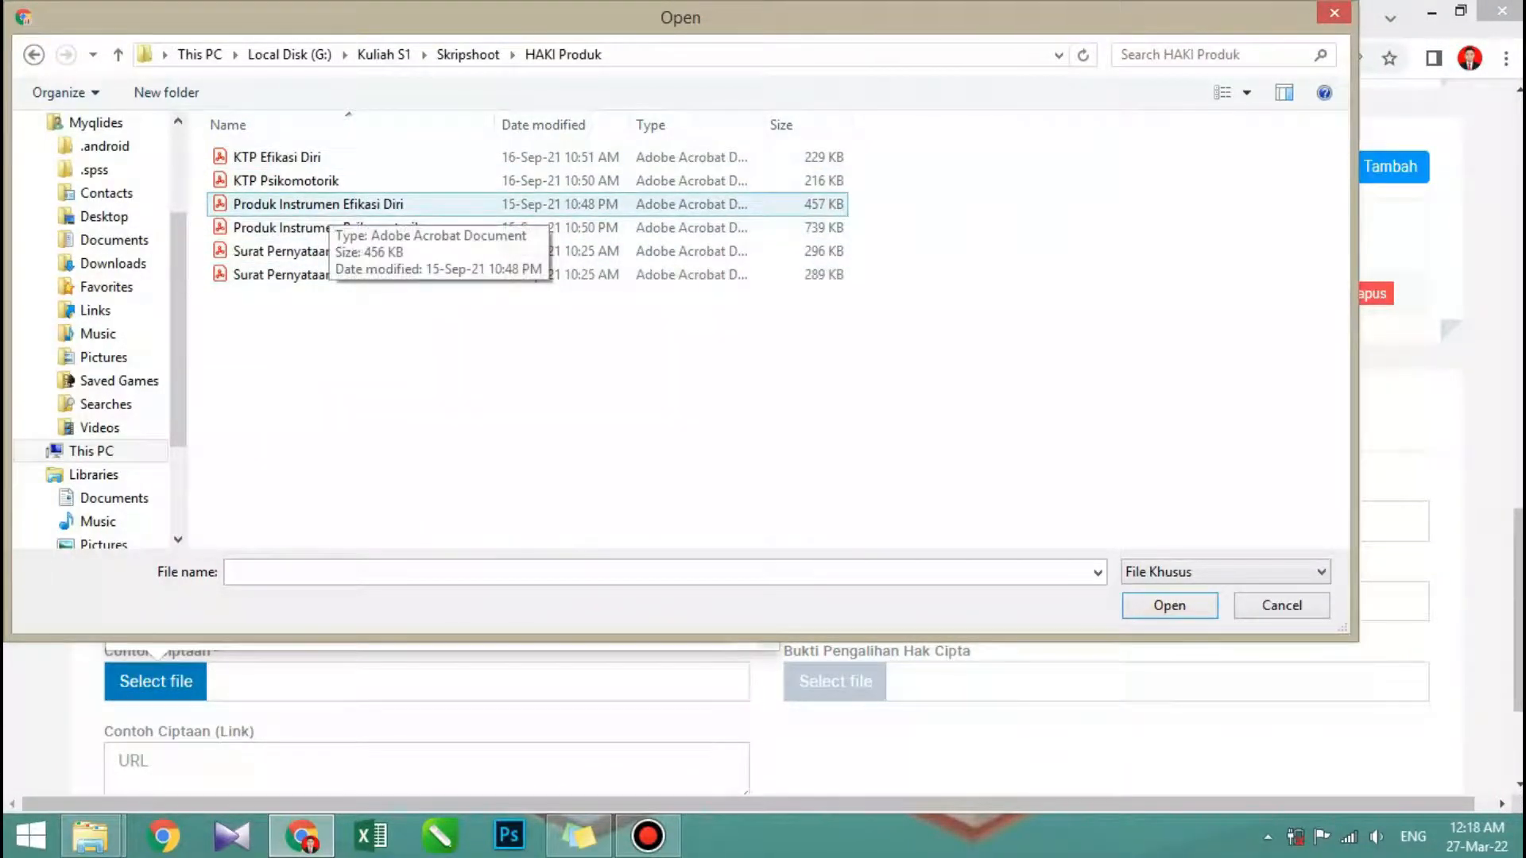
left_click(329, 207)
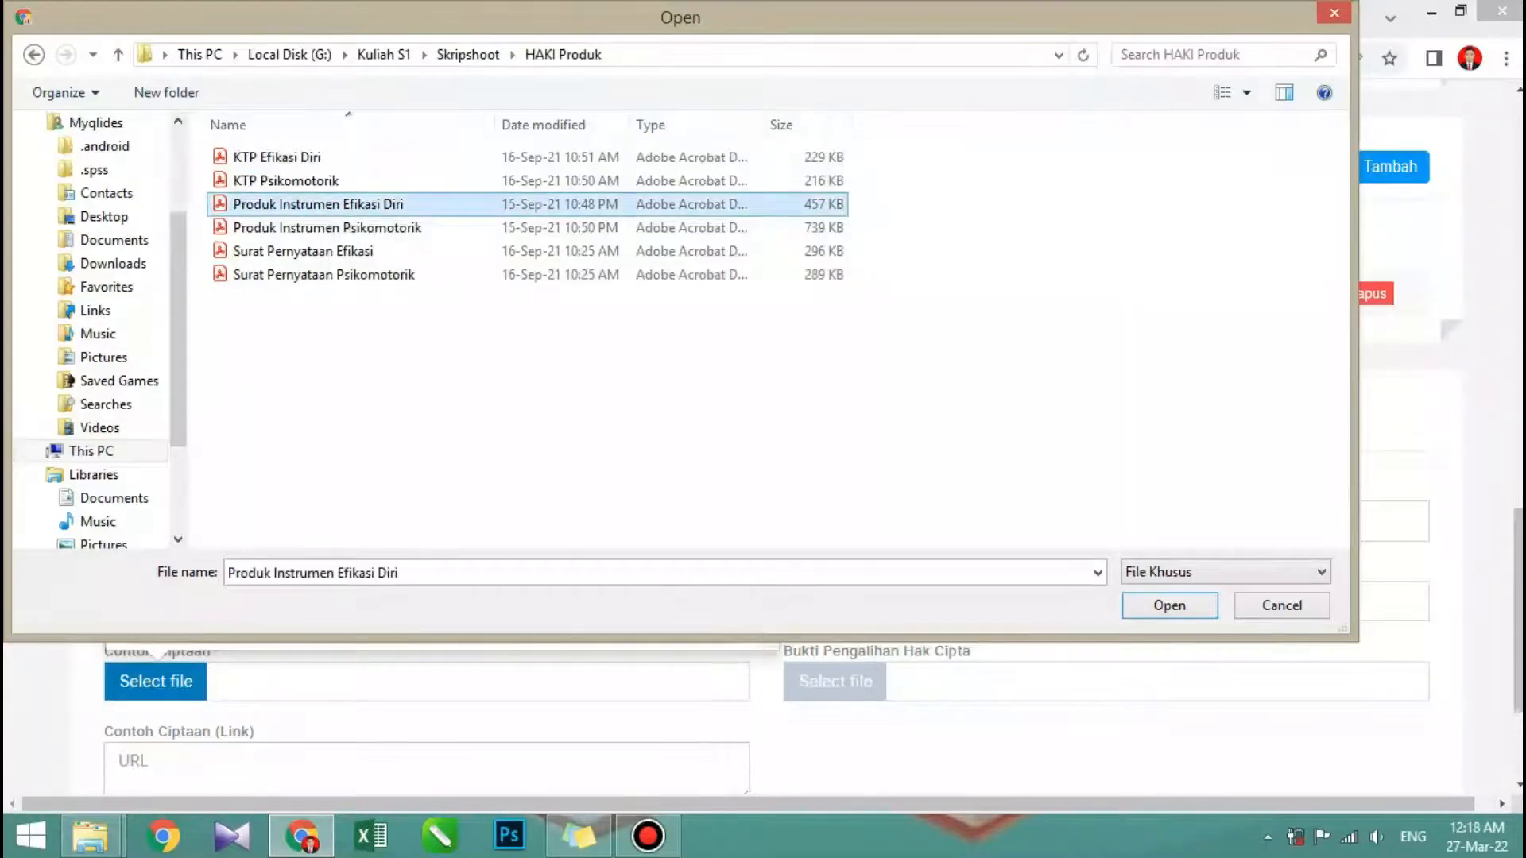
left_click(1200, 607)
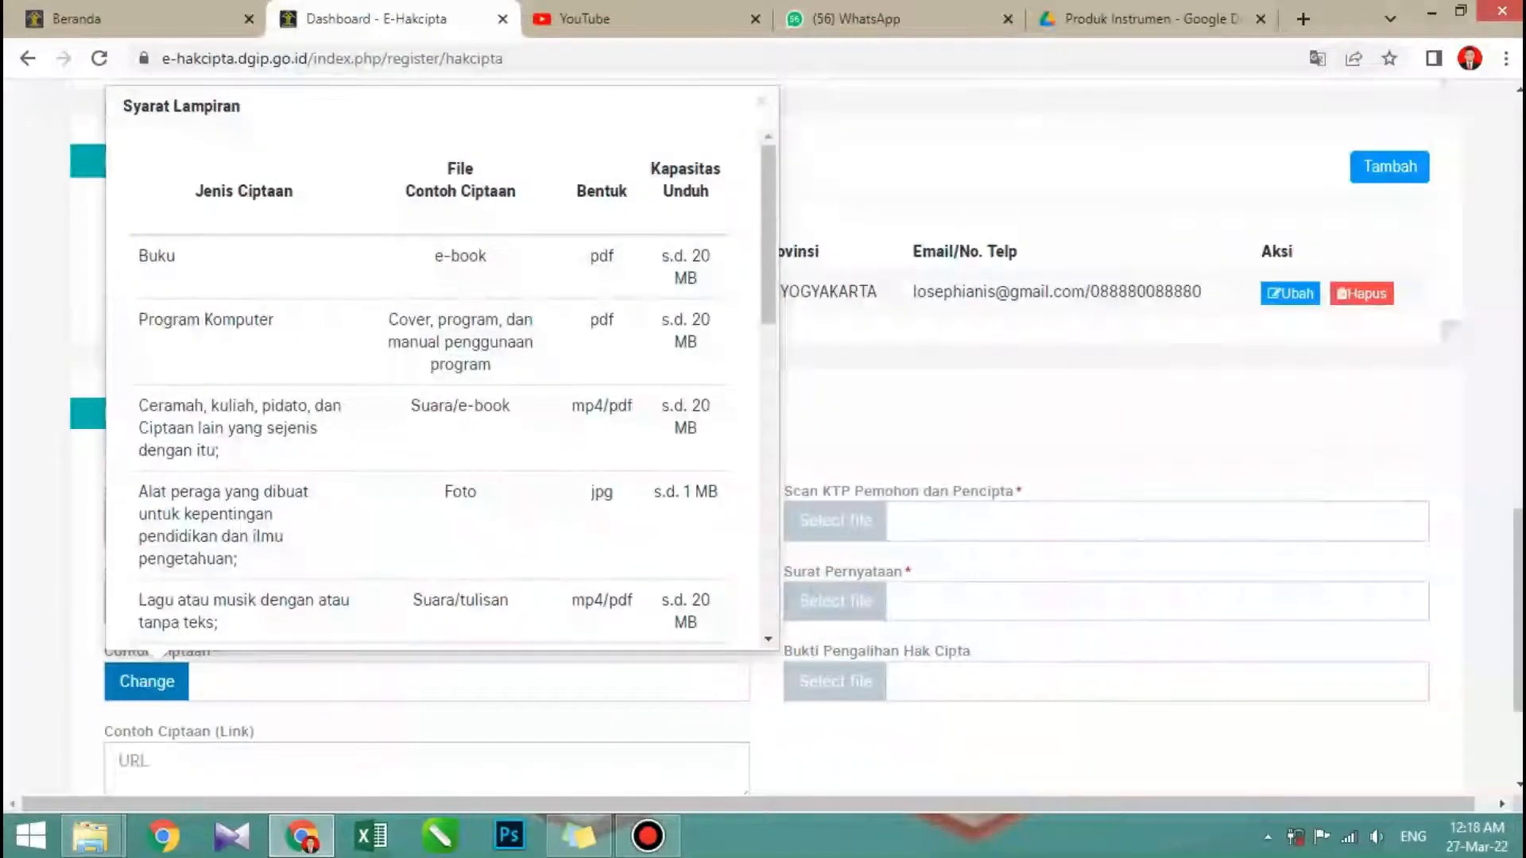
- Switch to Google Drive, preview Produk Instrumen Efikasi Diri.pdf and try to open it in a new window
scroll(762, 437, "down", 3)
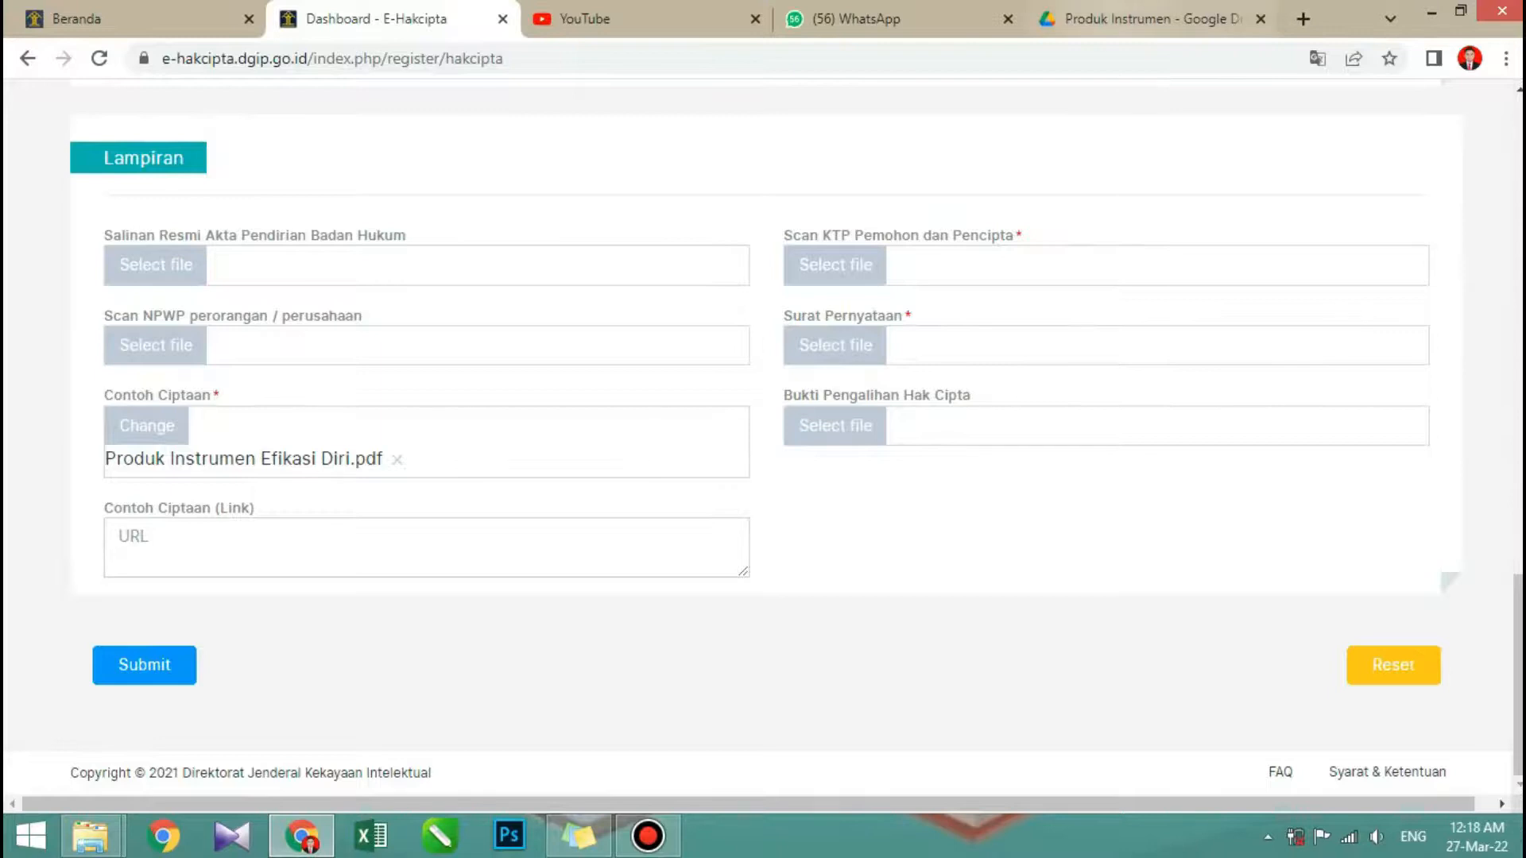
left_click(1144, 18)
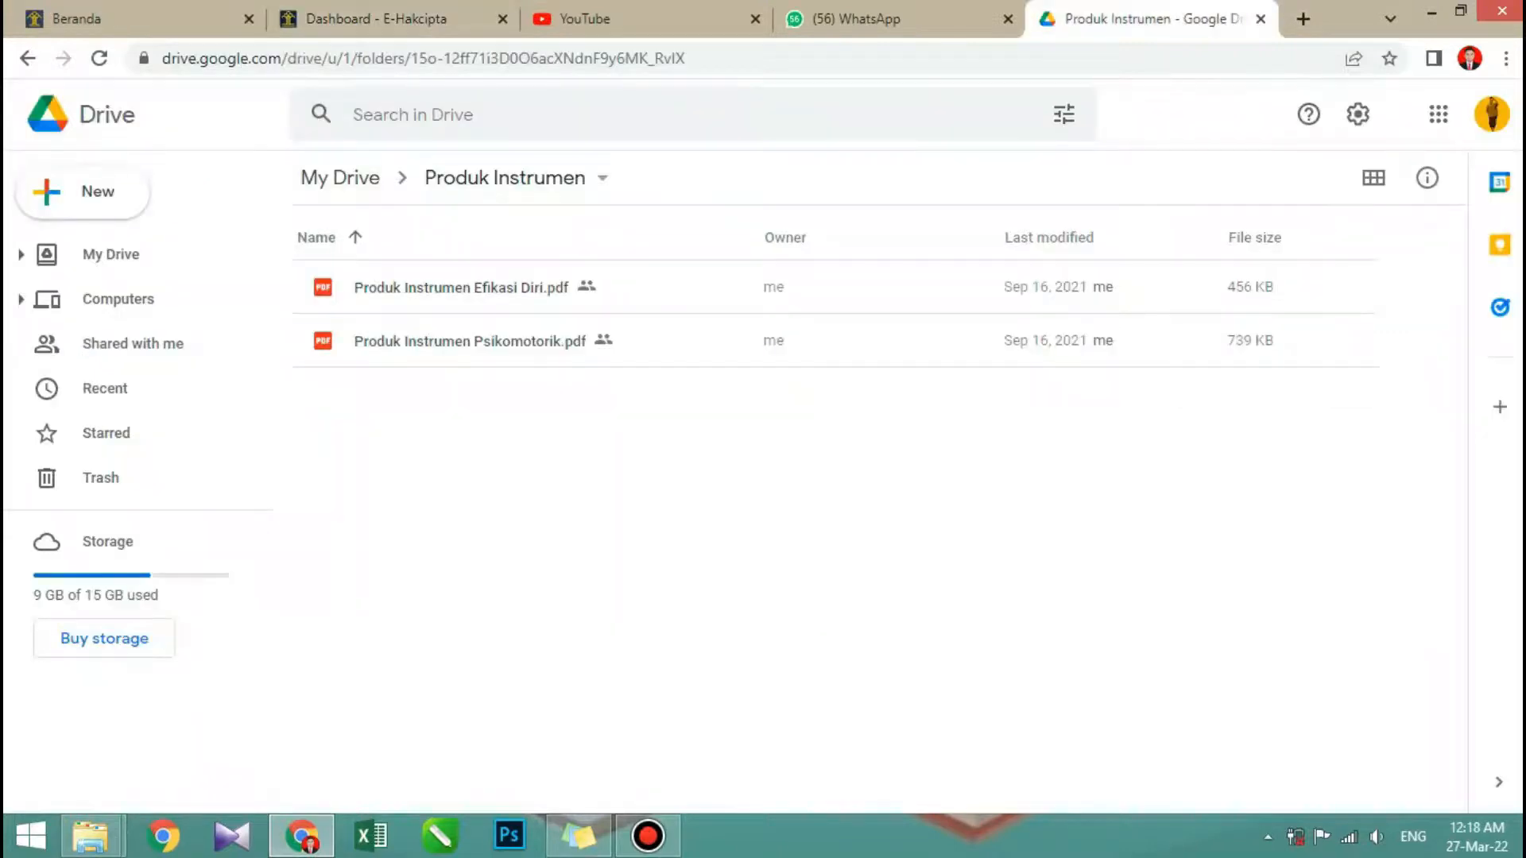
left_click(461, 287)
double_click(461, 288)
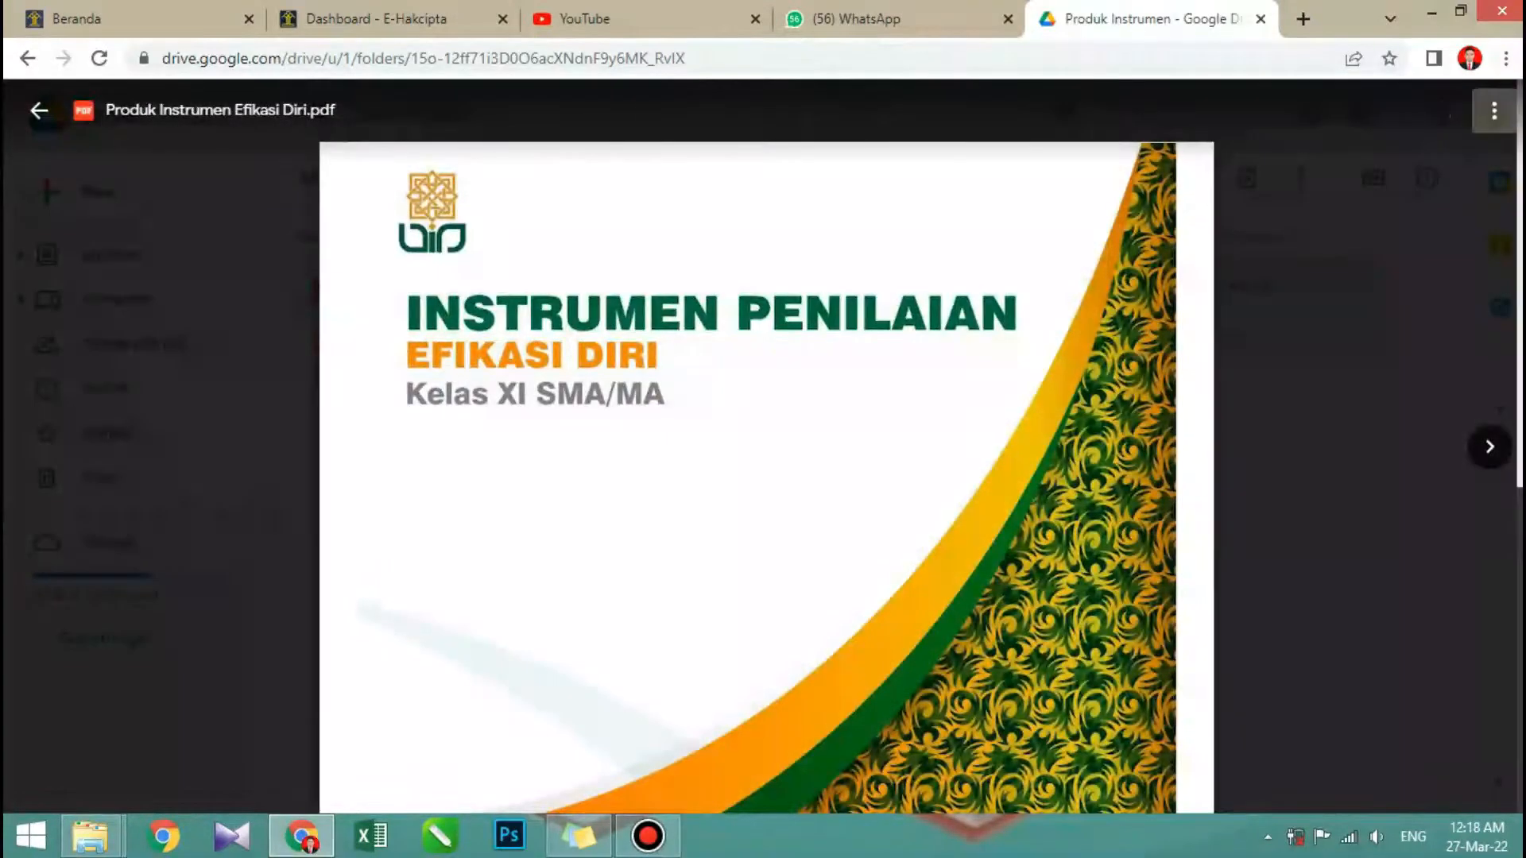
left_click(1494, 110)
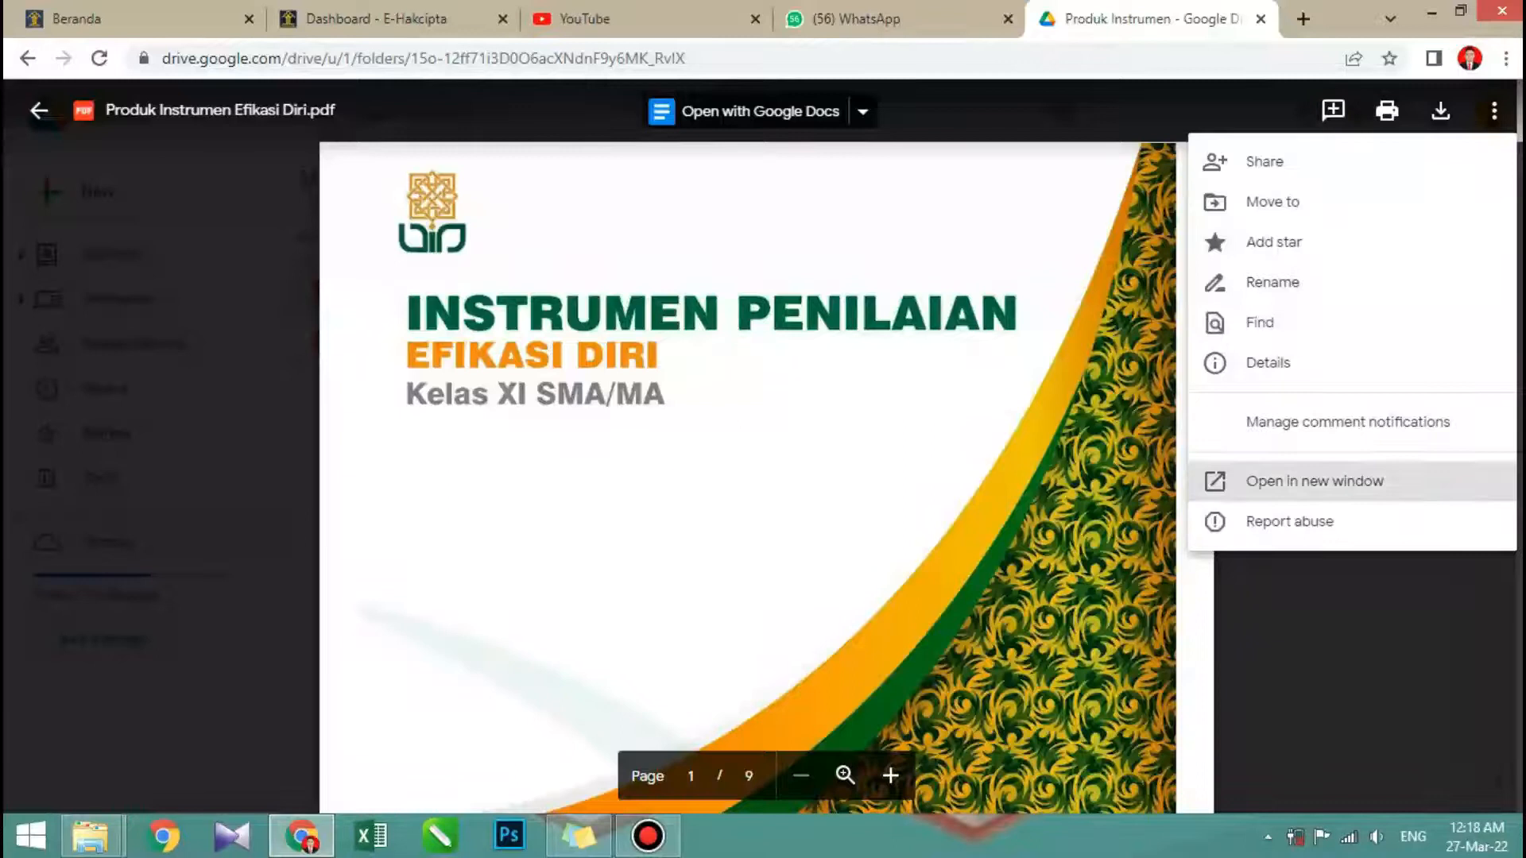
left_click(1314, 480)
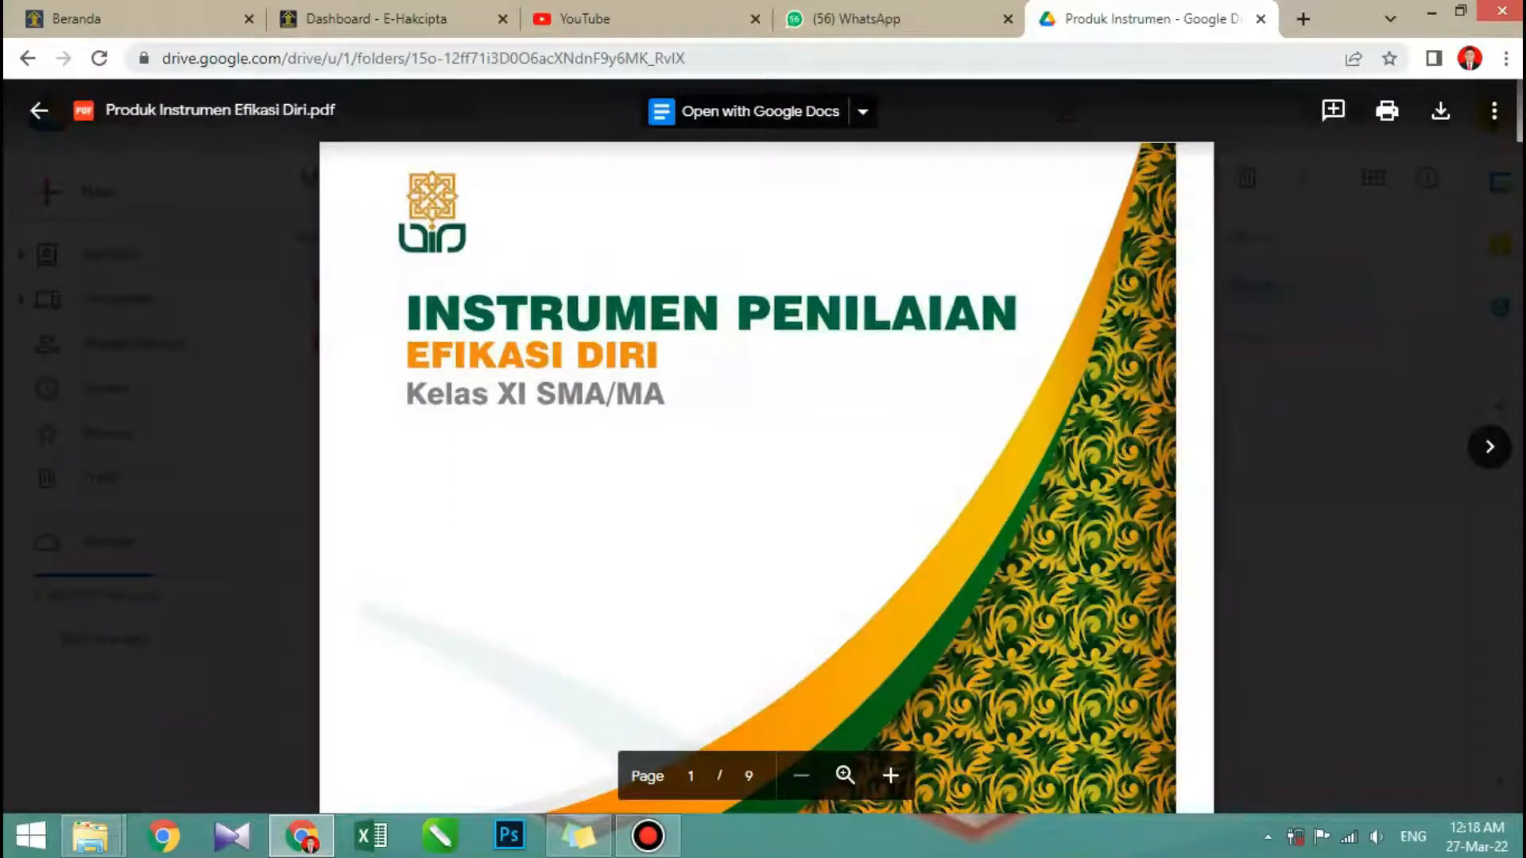
- Copy the address of the Produk Instrumen Drive folder and paste it into Contoh Ciptaan (Link) on the E-Hakcipta form
left_click(699, 58)
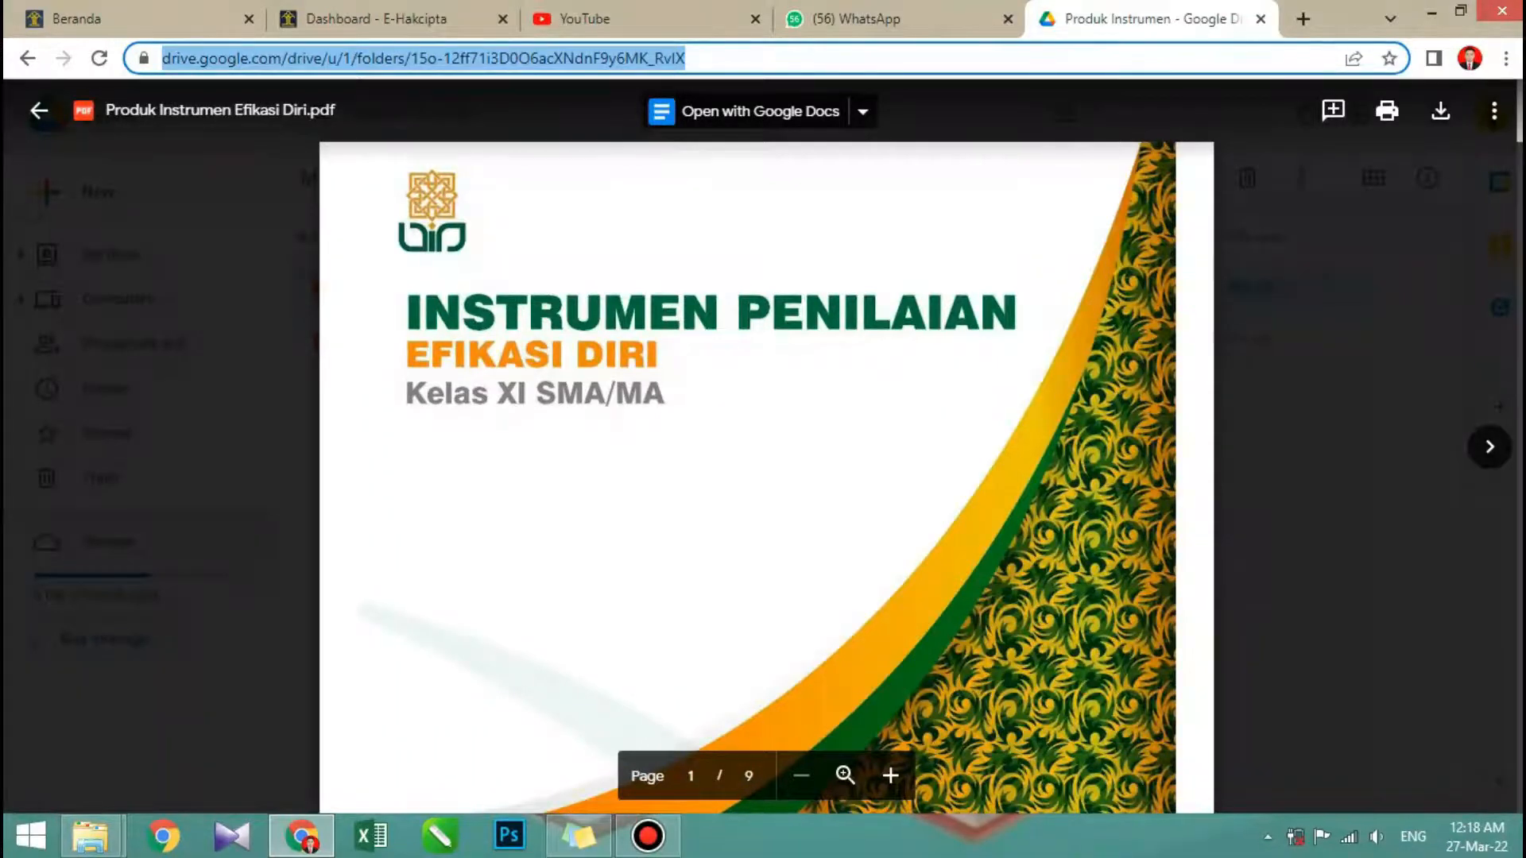
key("Return")
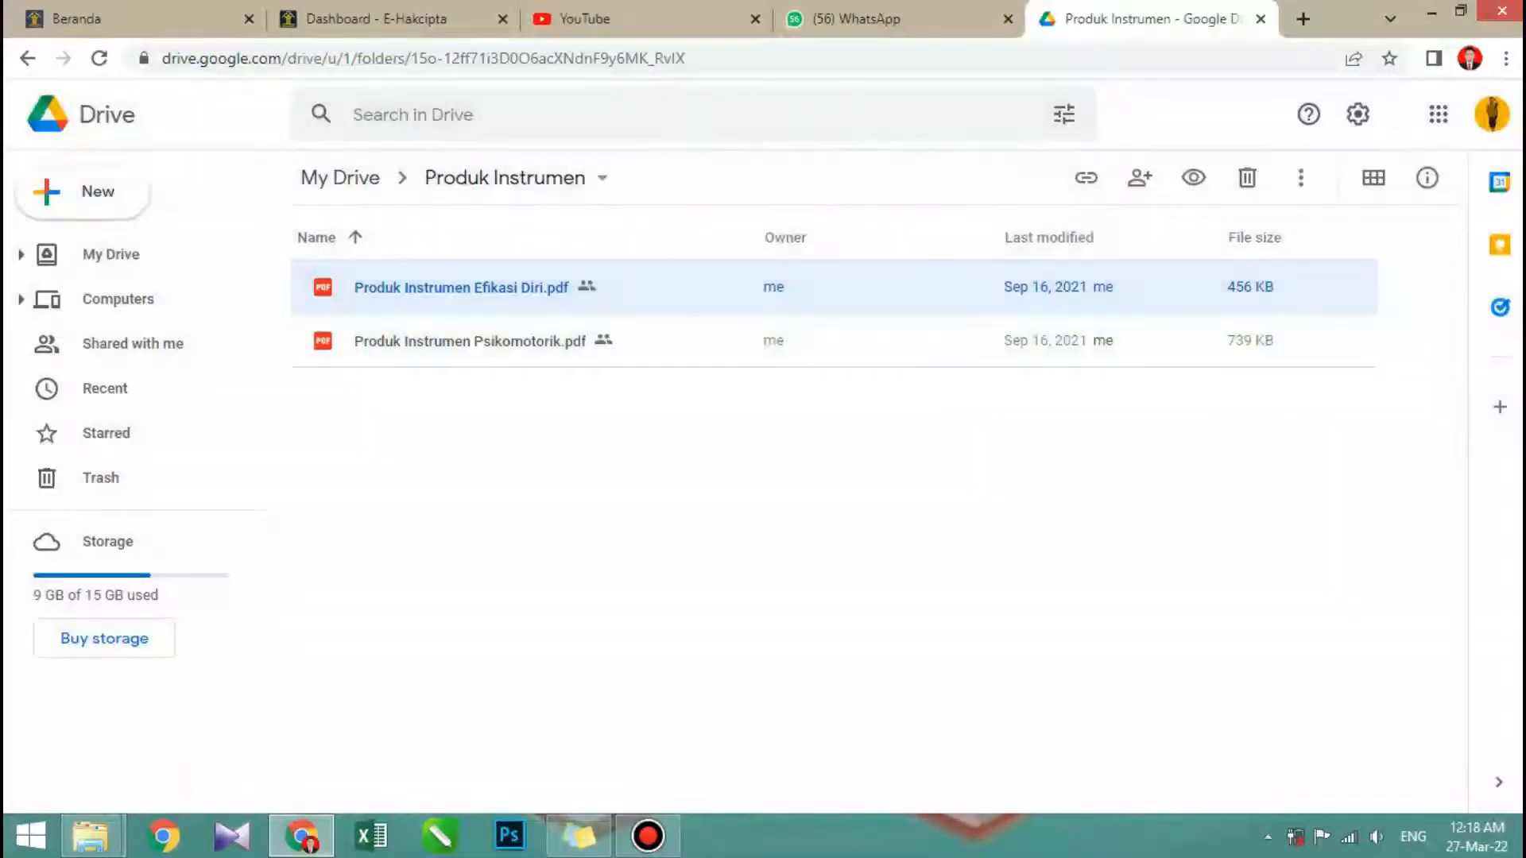
left_click(429, 19)
left_click(427, 546)
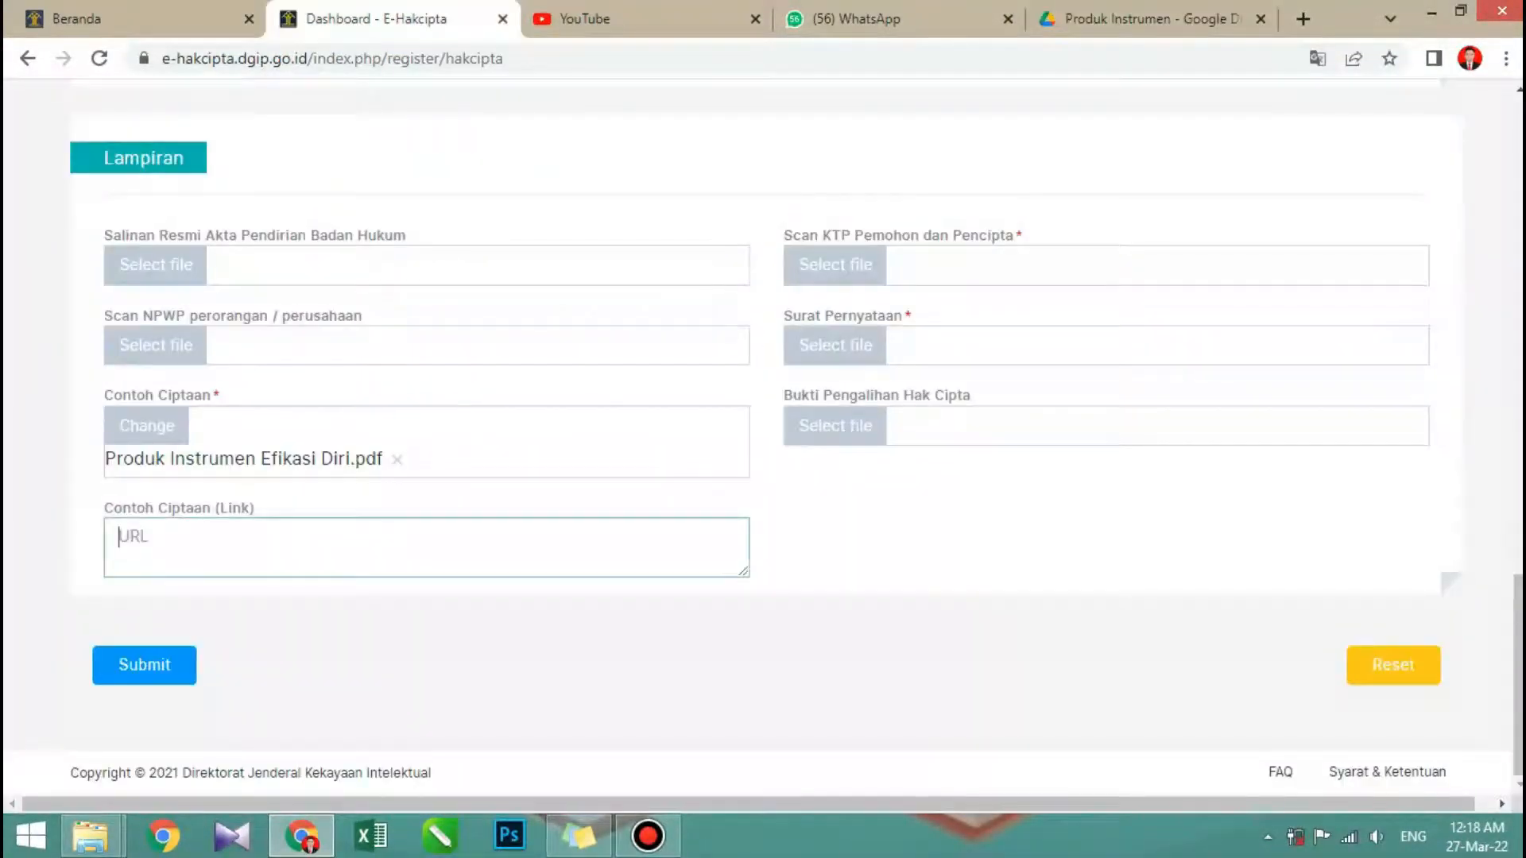
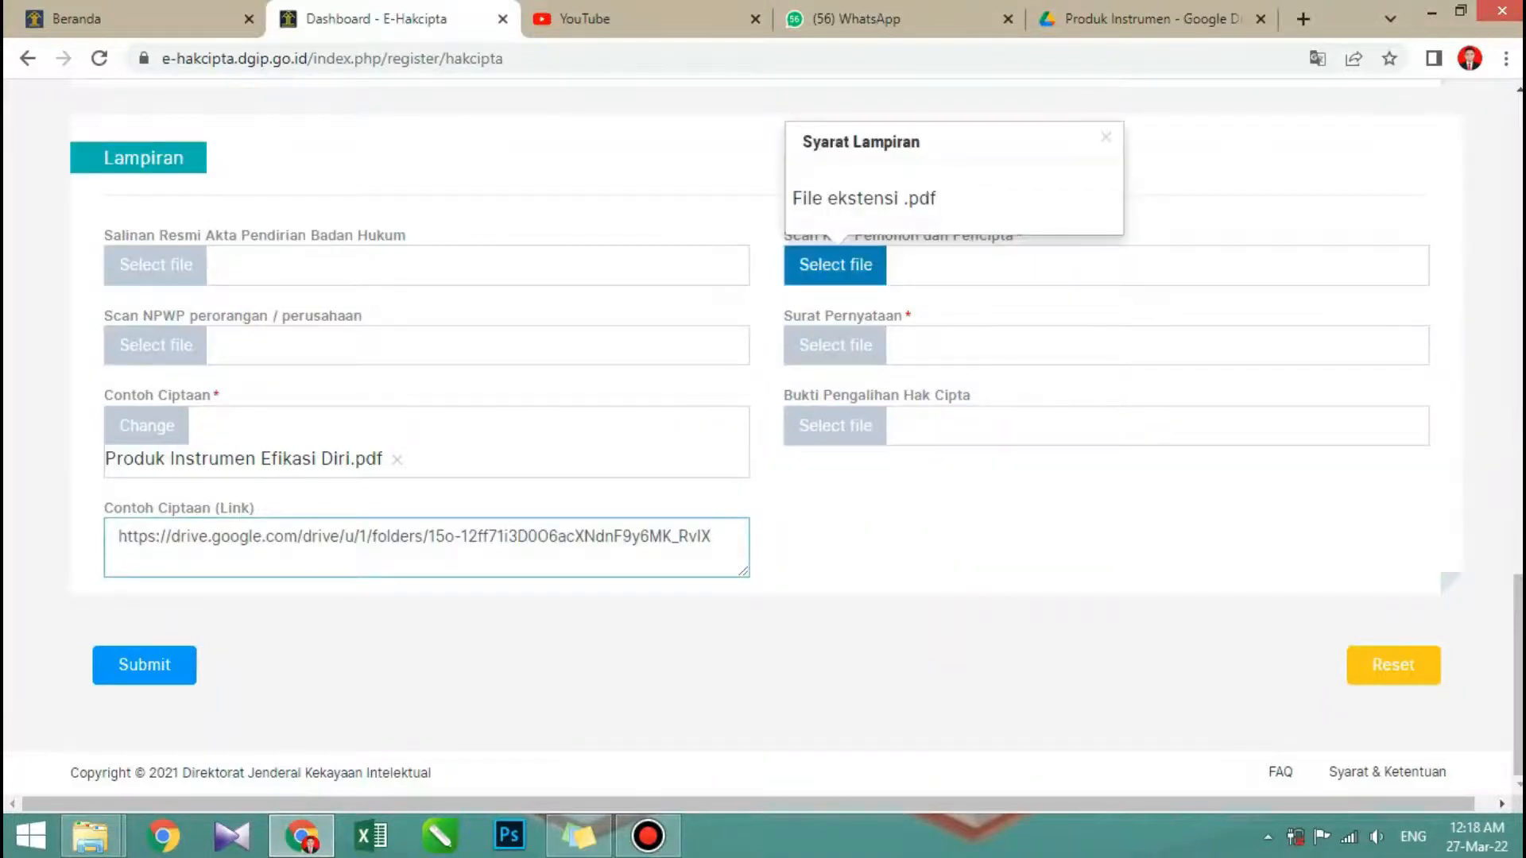
- Attach the KTP Efikasi Diri PDF as the Scan KTP Pemohon dan Pencipta
left_click(835, 265)
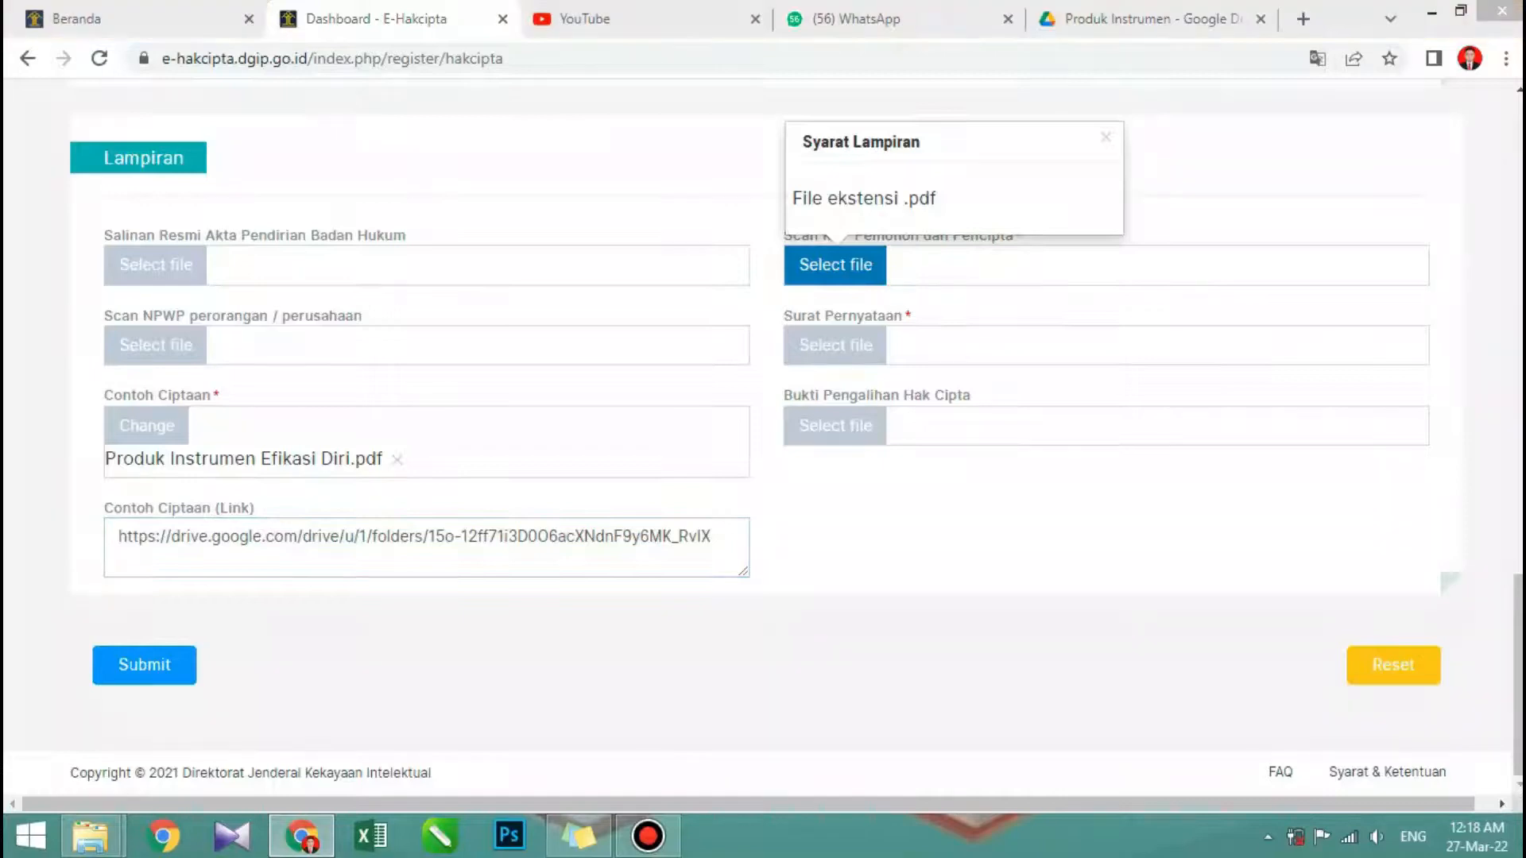
left_click(277, 158)
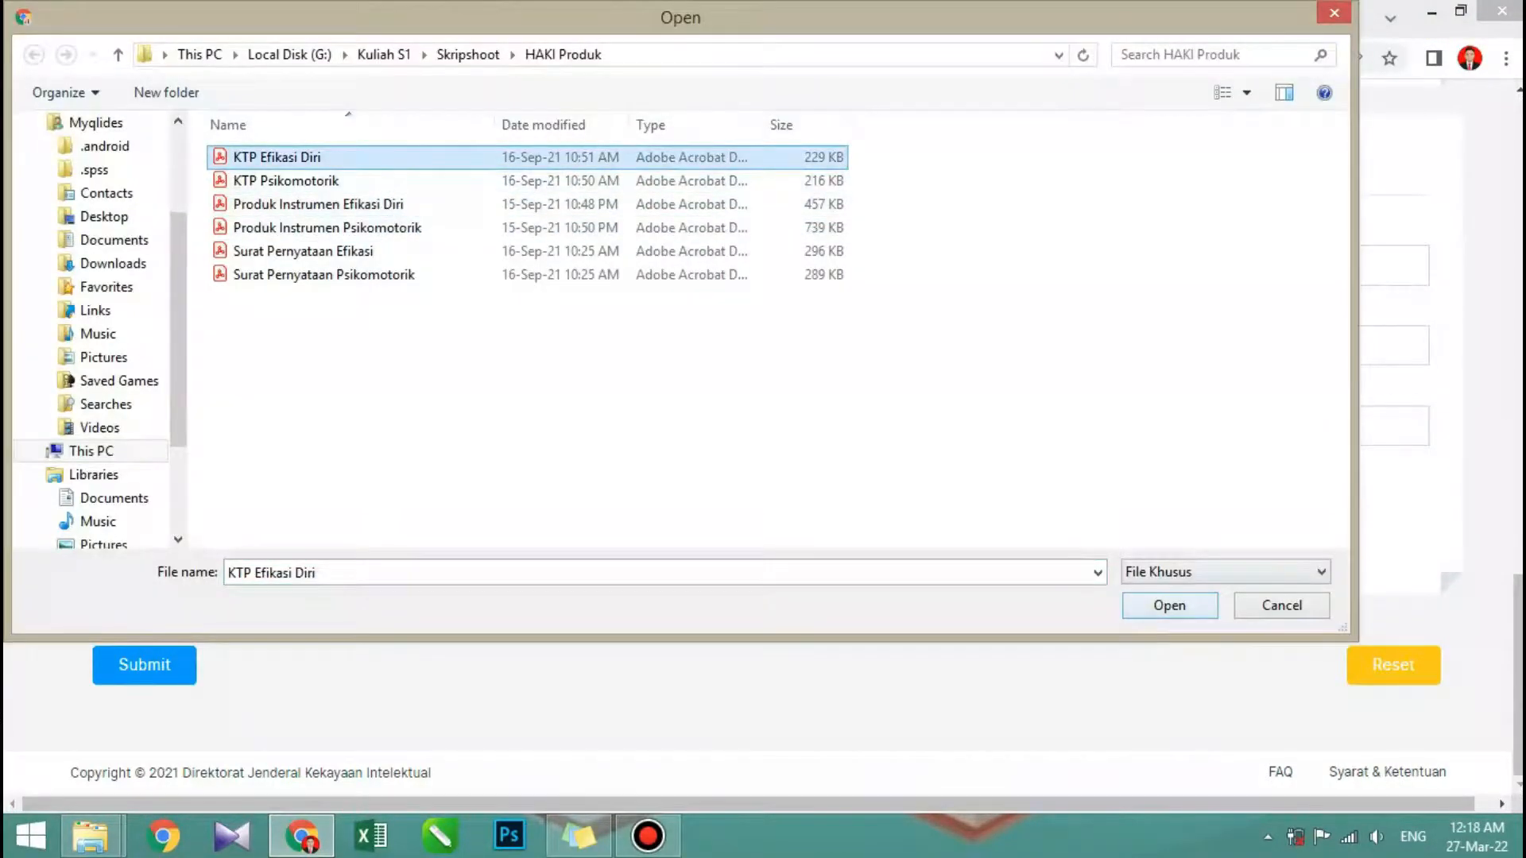
left_click(1170, 605)
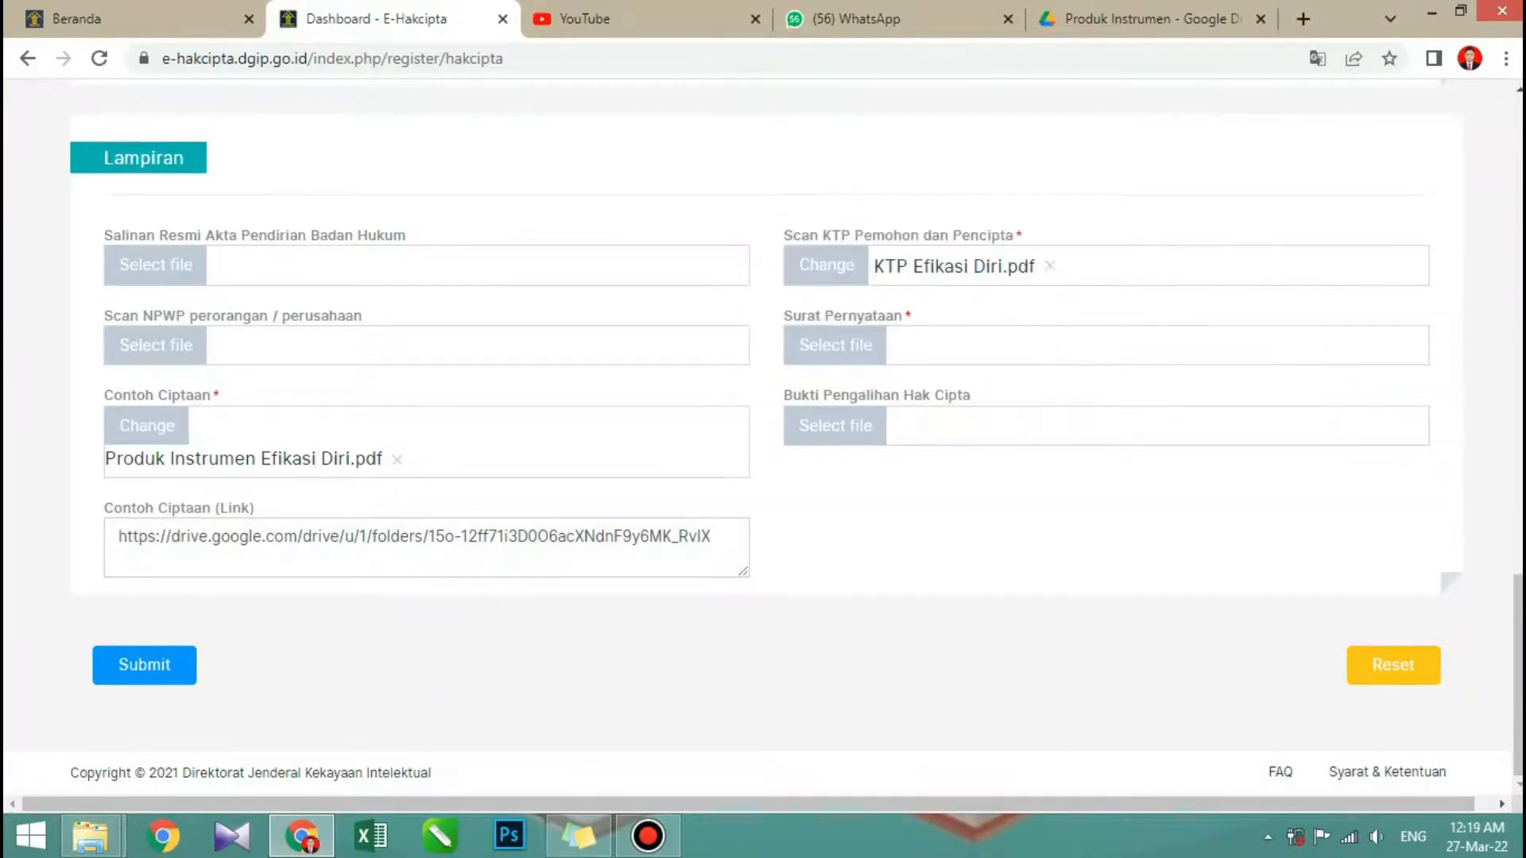
- Attach the Surat Pernyataan Efikasi PDF as the Surat Pernyataan
left_click(836, 346)
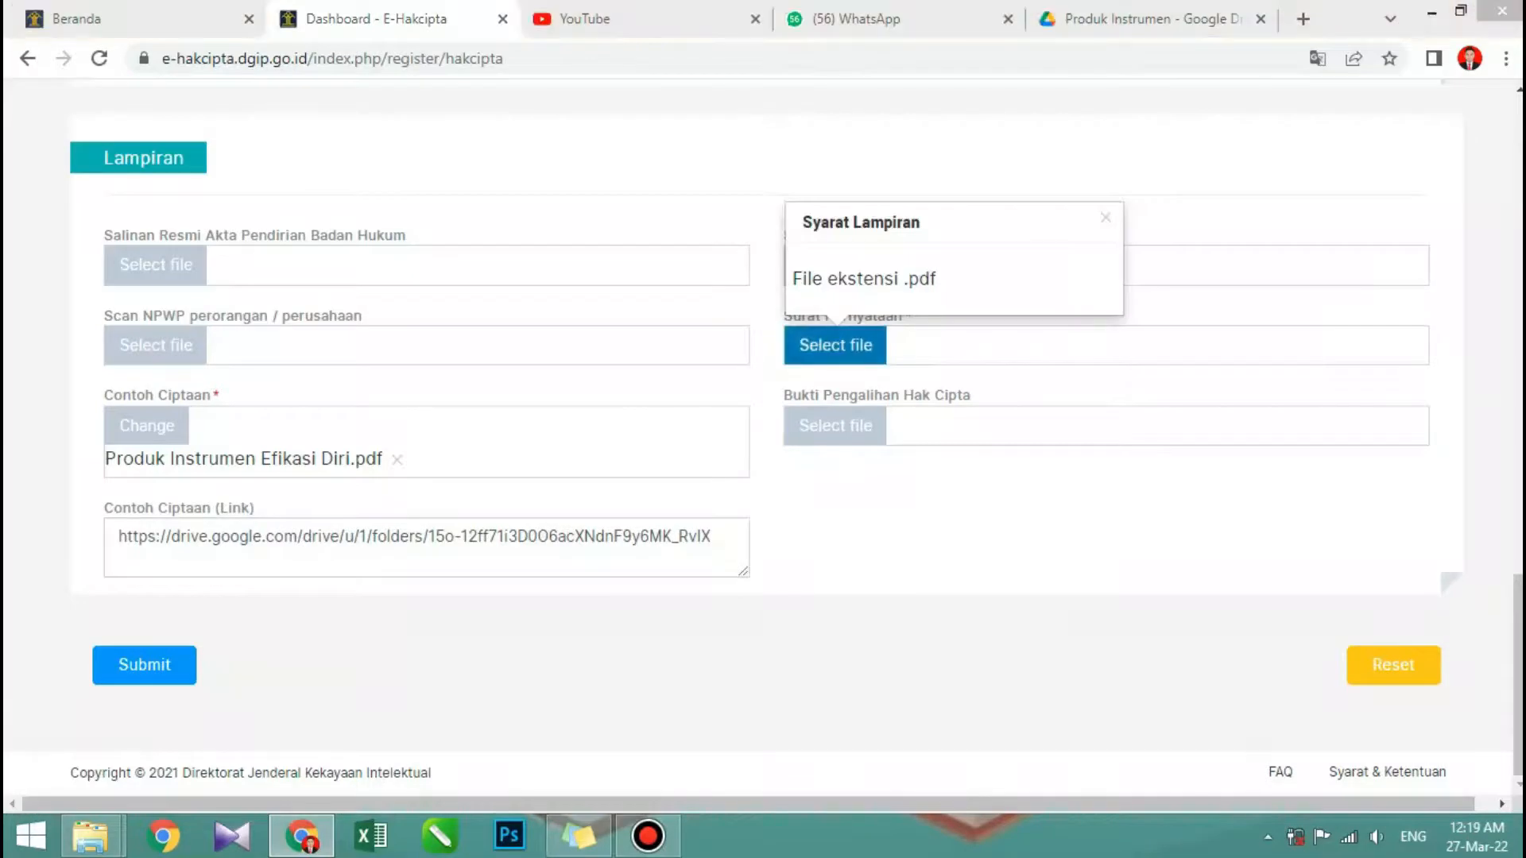
left_click(334, 251)
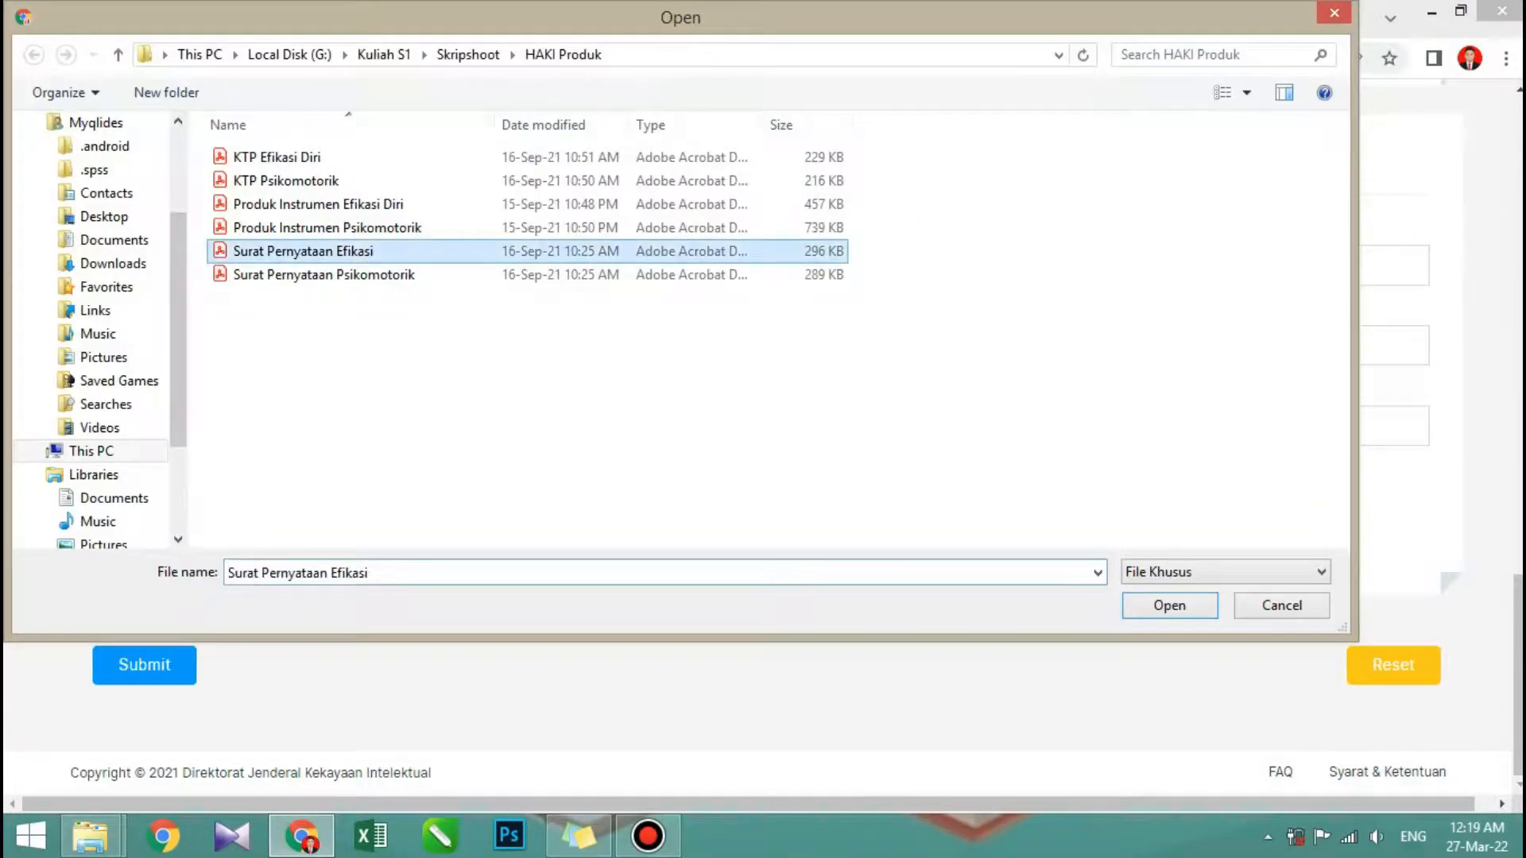
left_click(1169, 606)
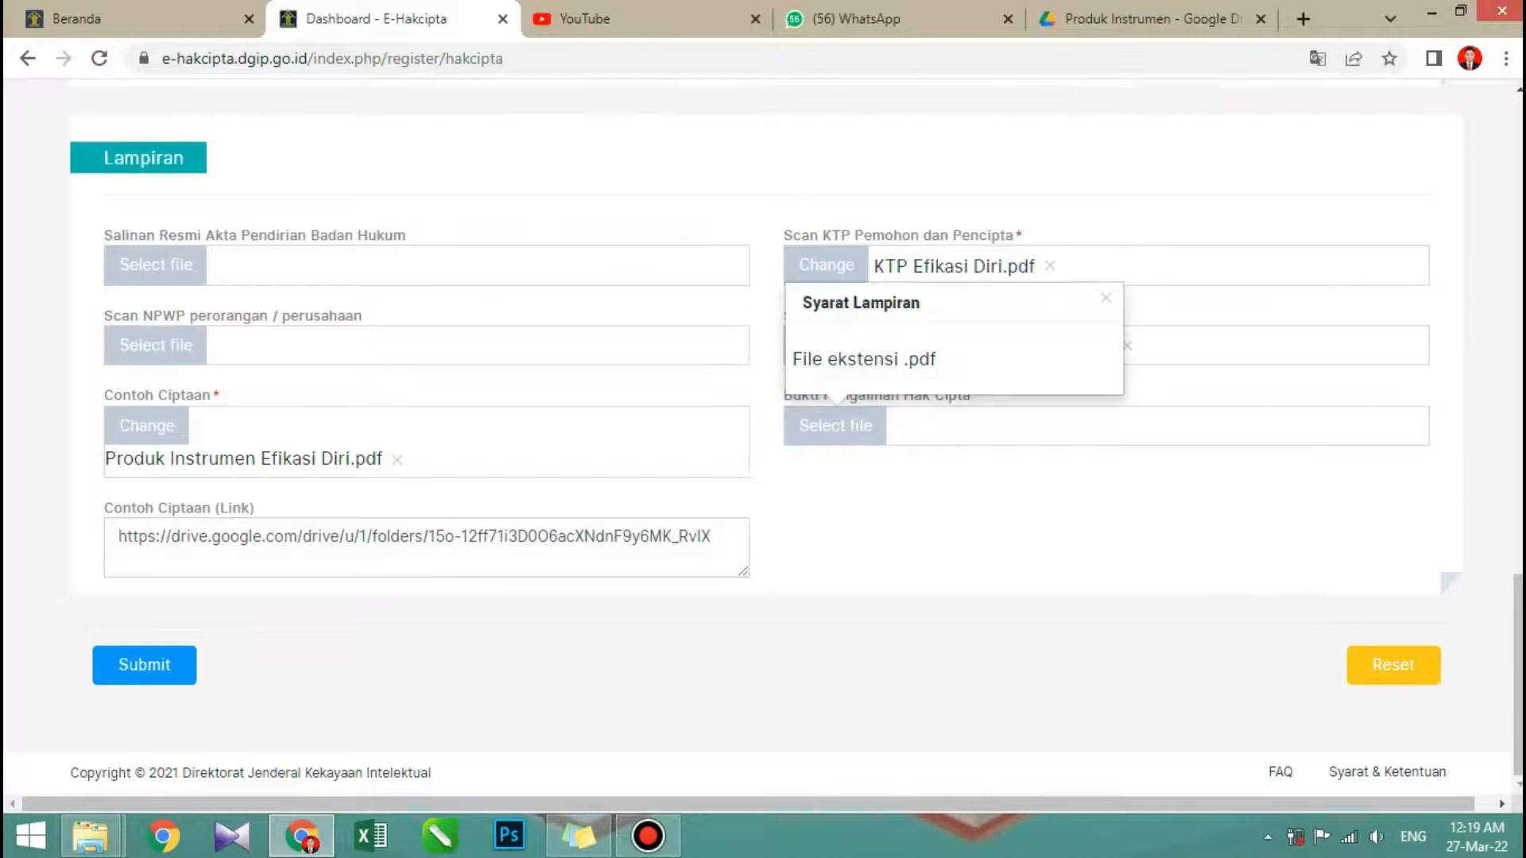
- Fill in bantul as the Kota Pertama Kali Diumumkan of the Penilaian Diri work
mouse_move(835, 426)
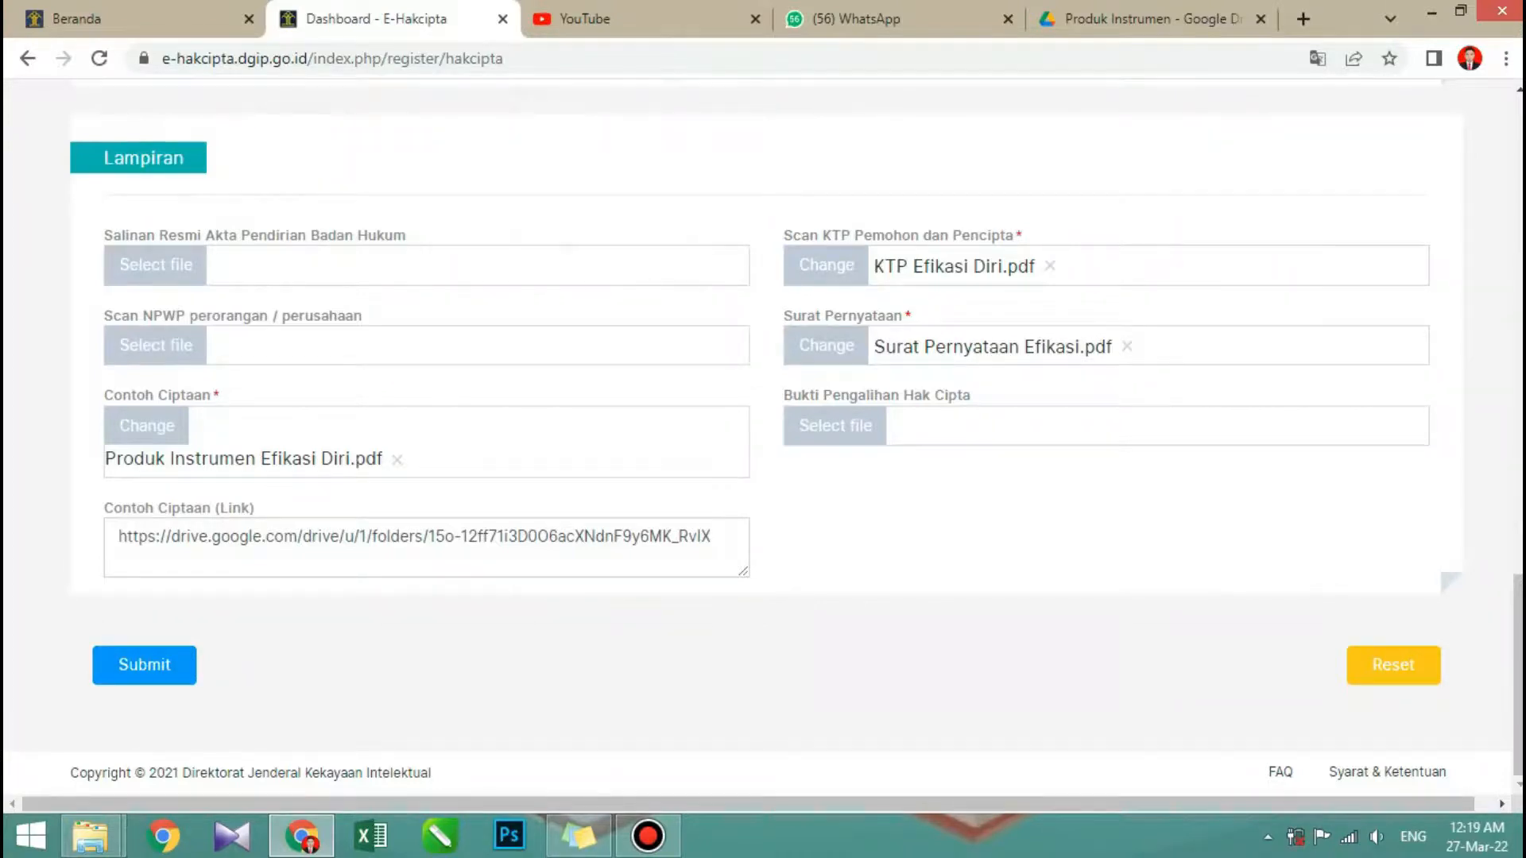
scroll(763, 445, "up", 20)
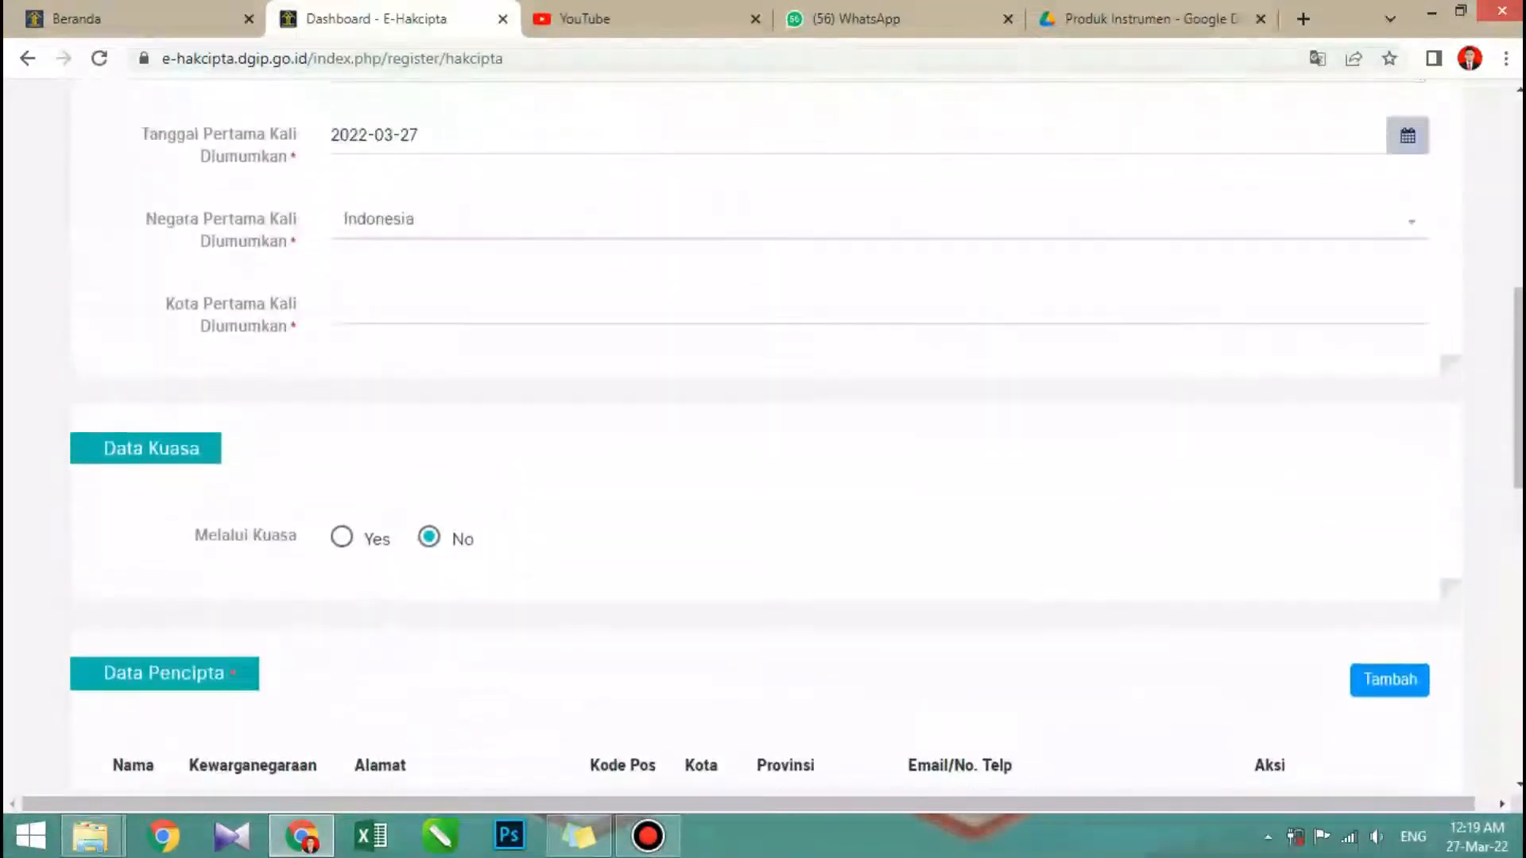
scroll(763, 445, "down", 4)
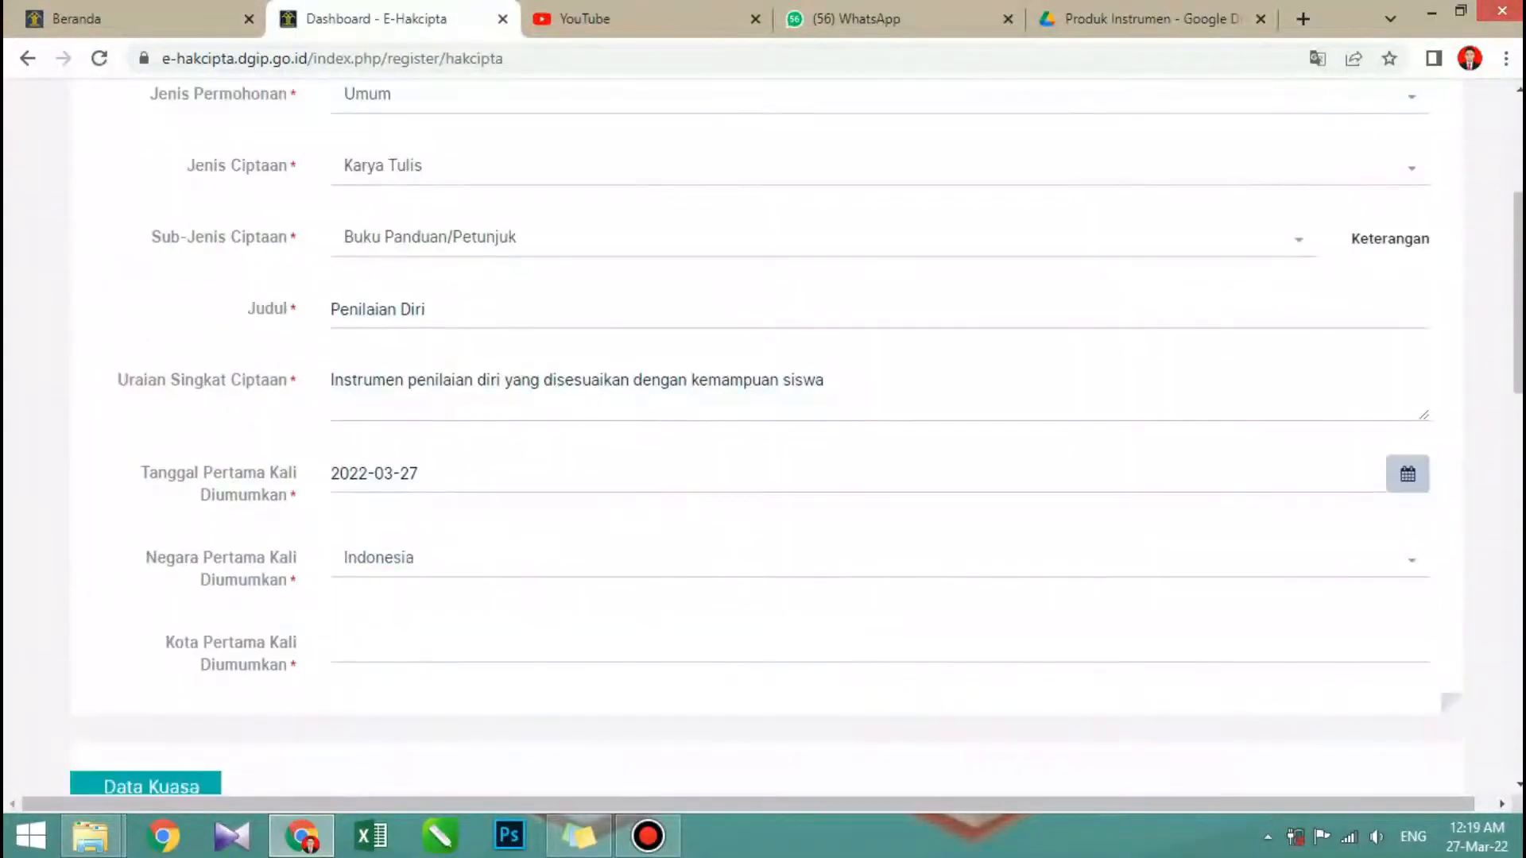
scroll(762, 445, "down", 4)
left_click(332, 308)
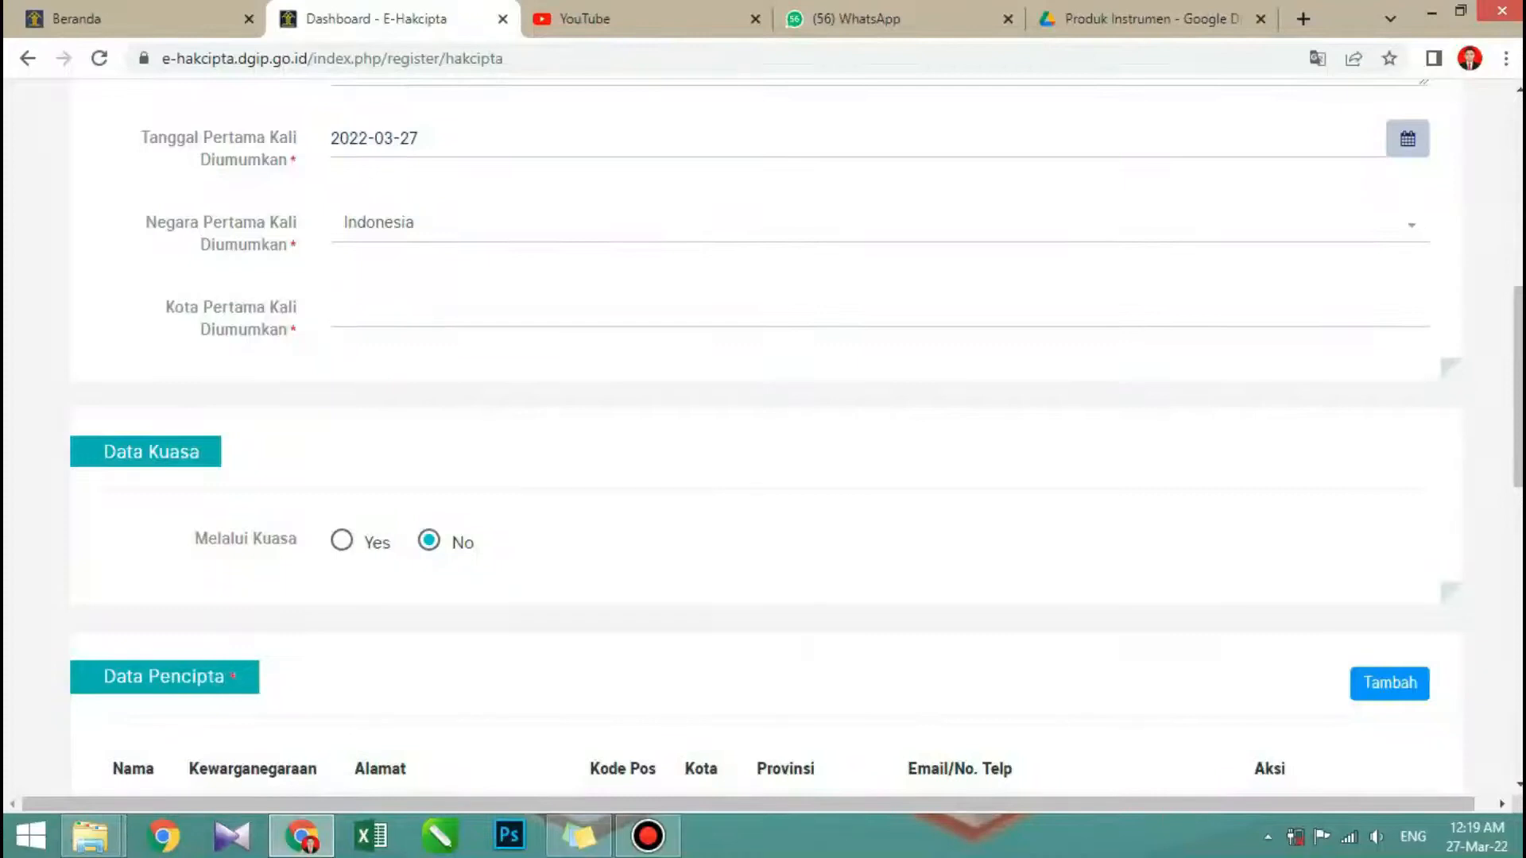
type("ba")
key("BackSpace")
type("antul")
scroll(762, 437, "up", 6)
scroll(763, 437, "down", 4)
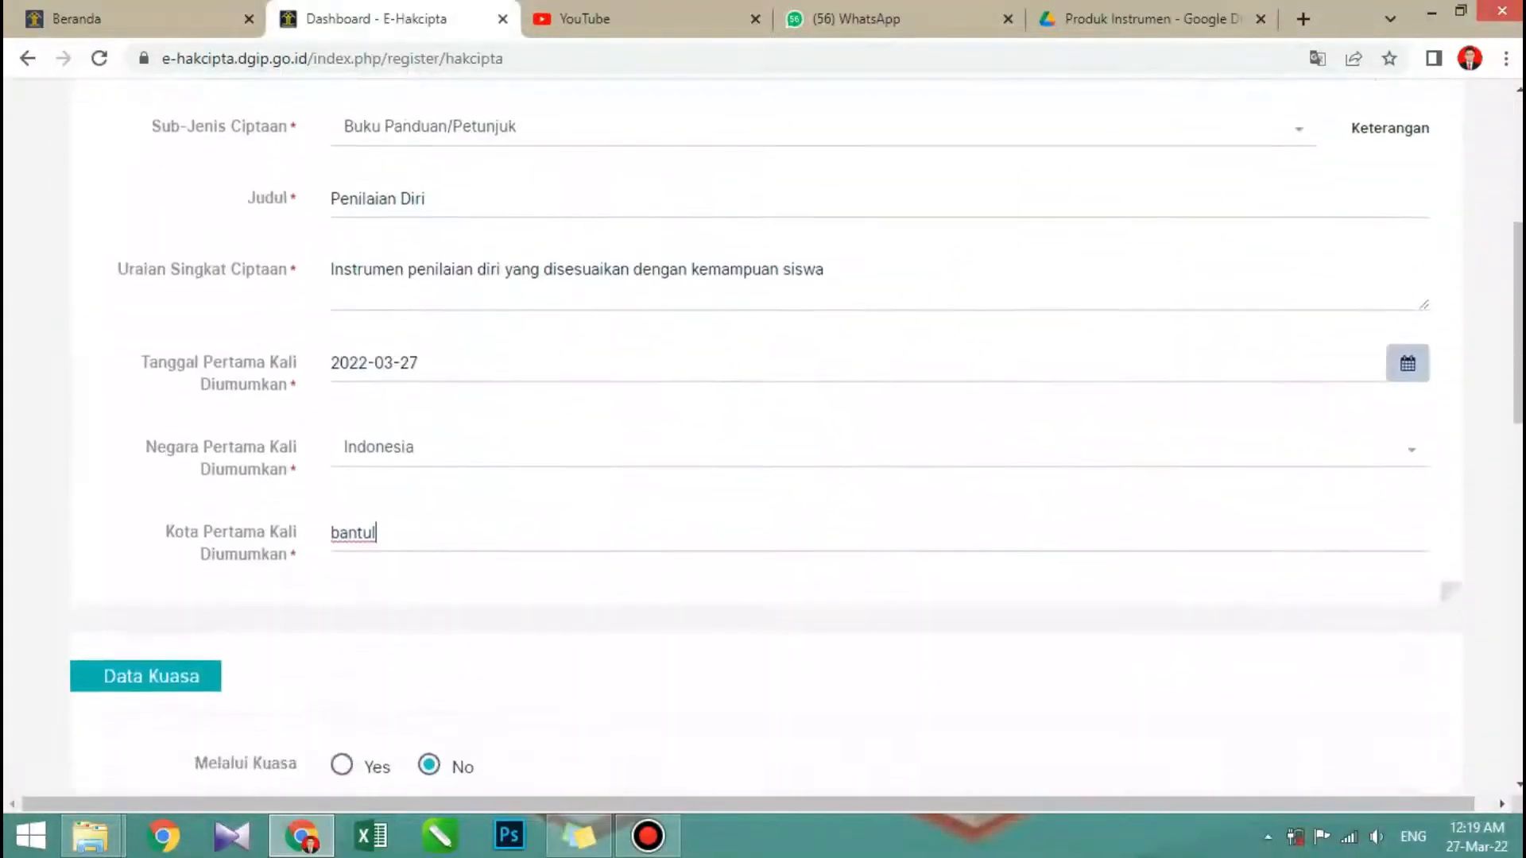
- Submit the completed application and review its details, creator and holder data, and attachments in the Pratinjau Permohonan Hakcipta preview
scroll(763, 437, "down", 15)
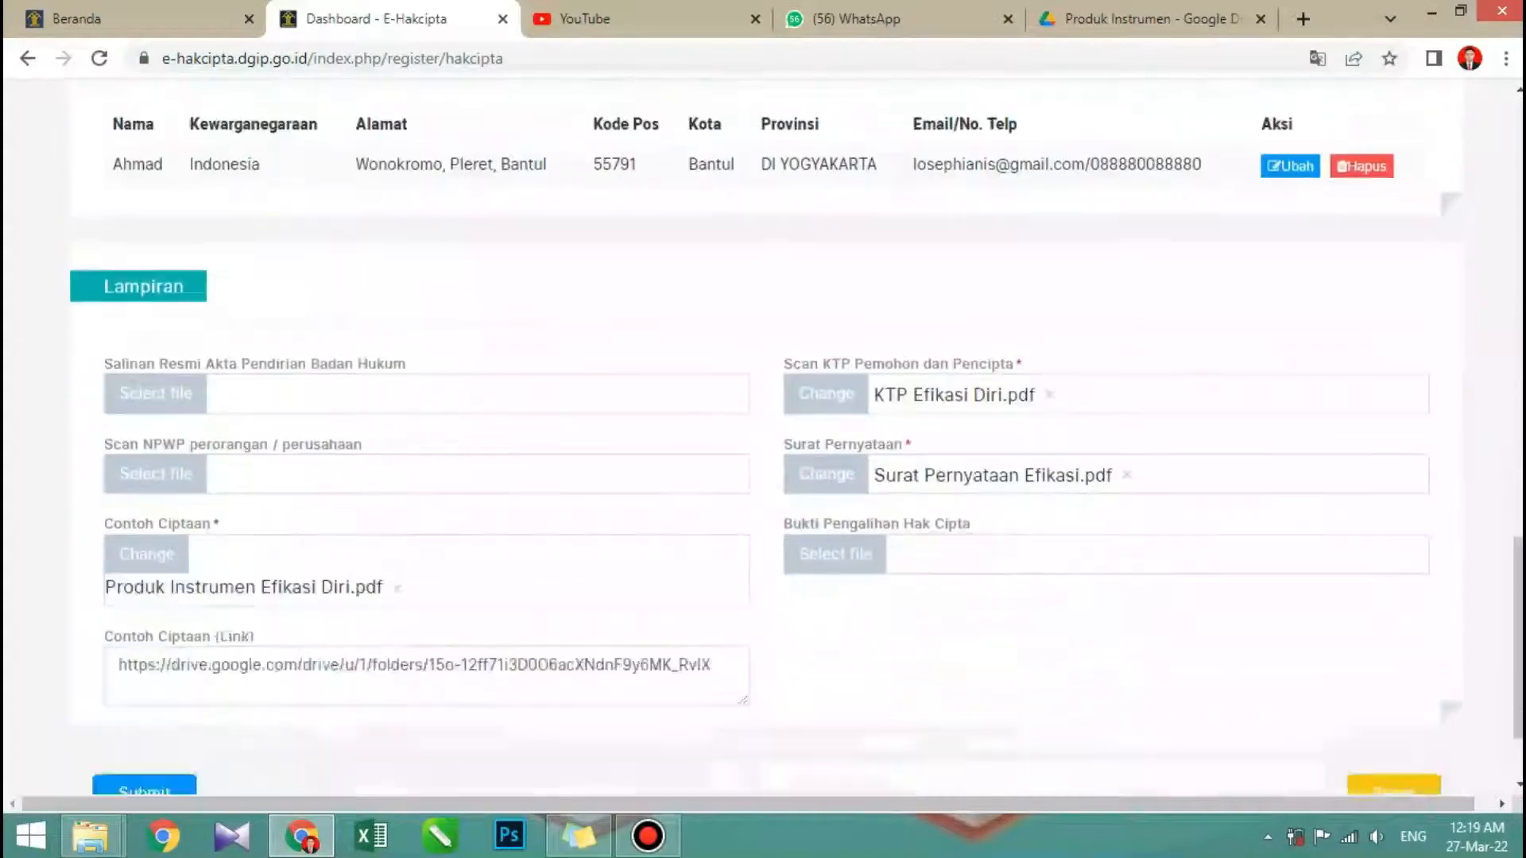
scroll(763, 437, "down", 2)
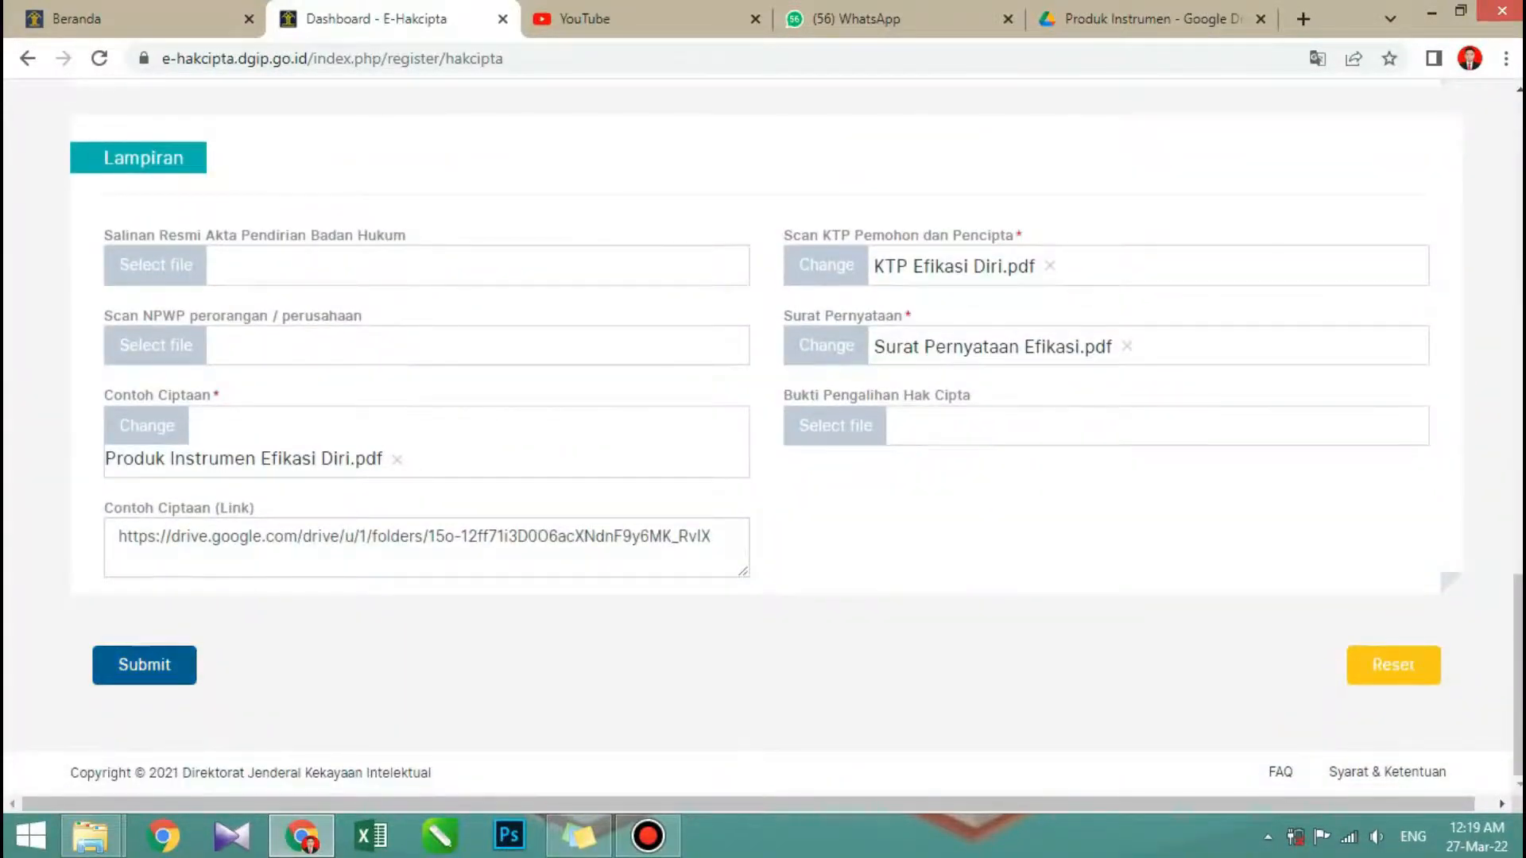
left_click(144, 665)
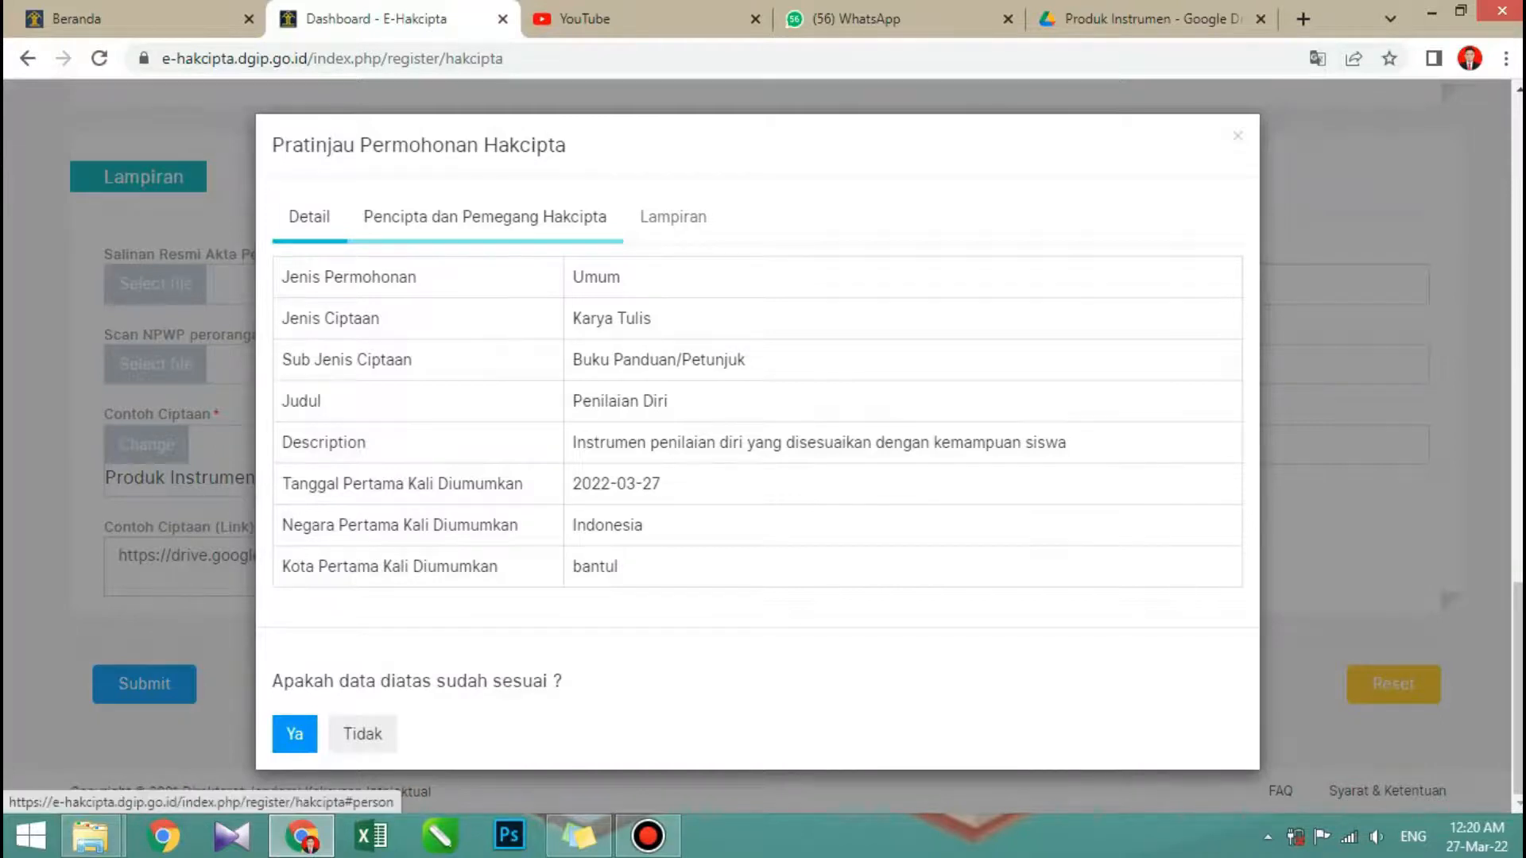
left_click(485, 218)
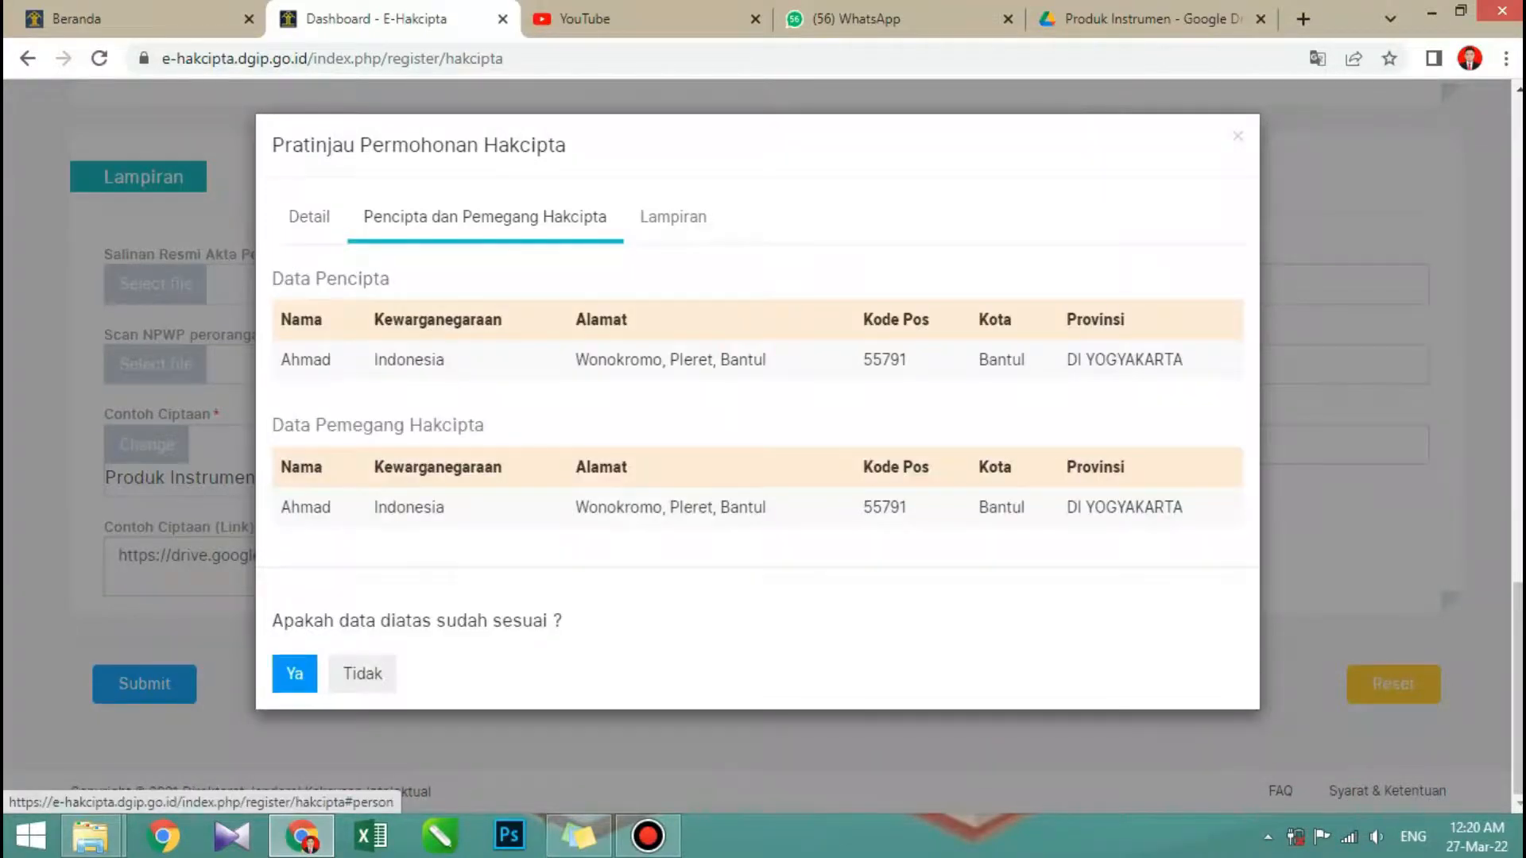
left_click(673, 217)
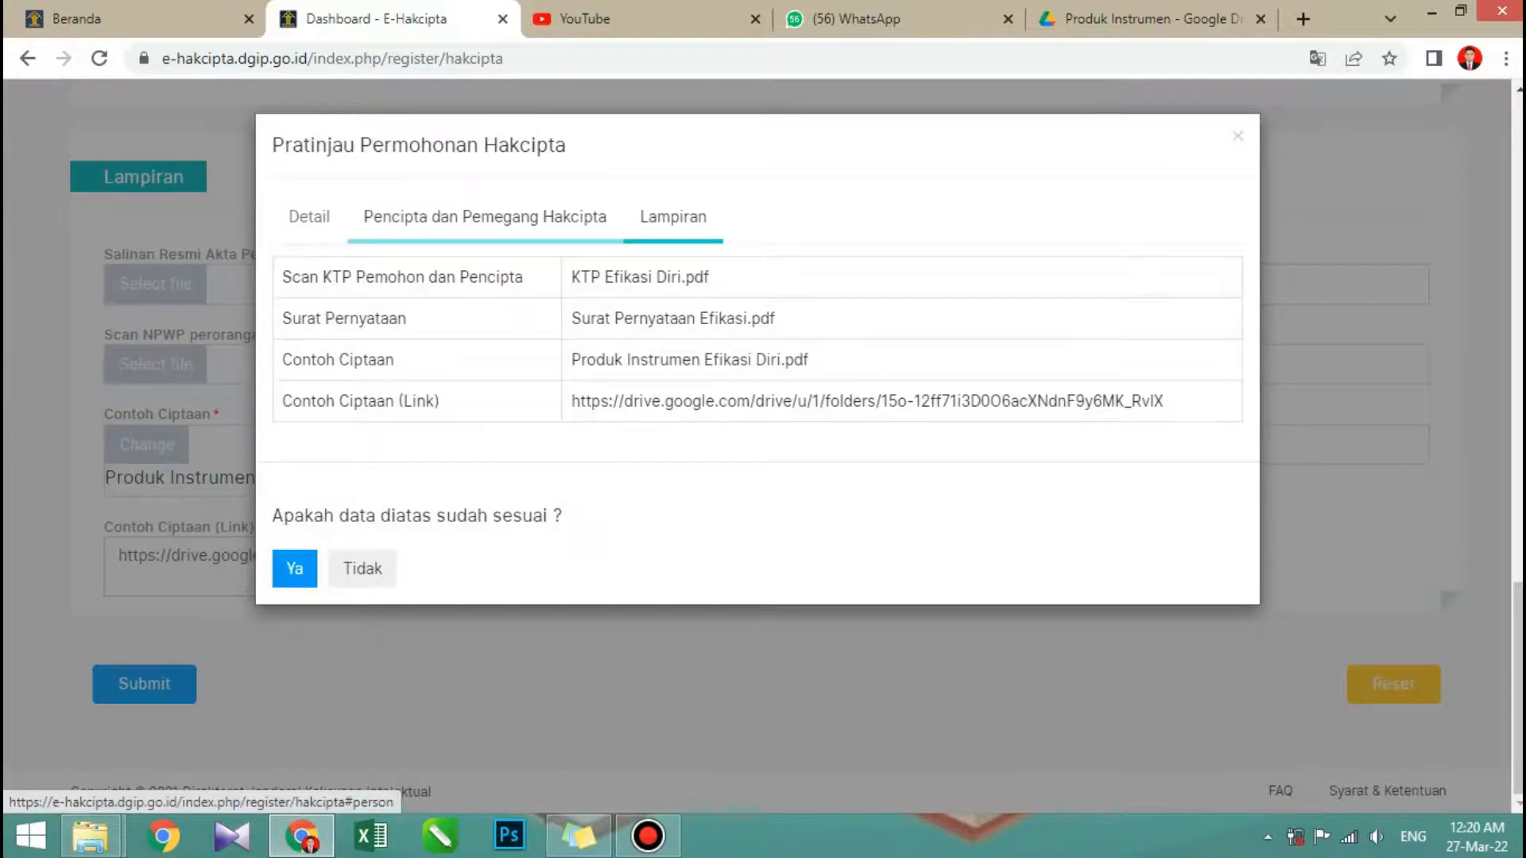
left_click(309, 217)
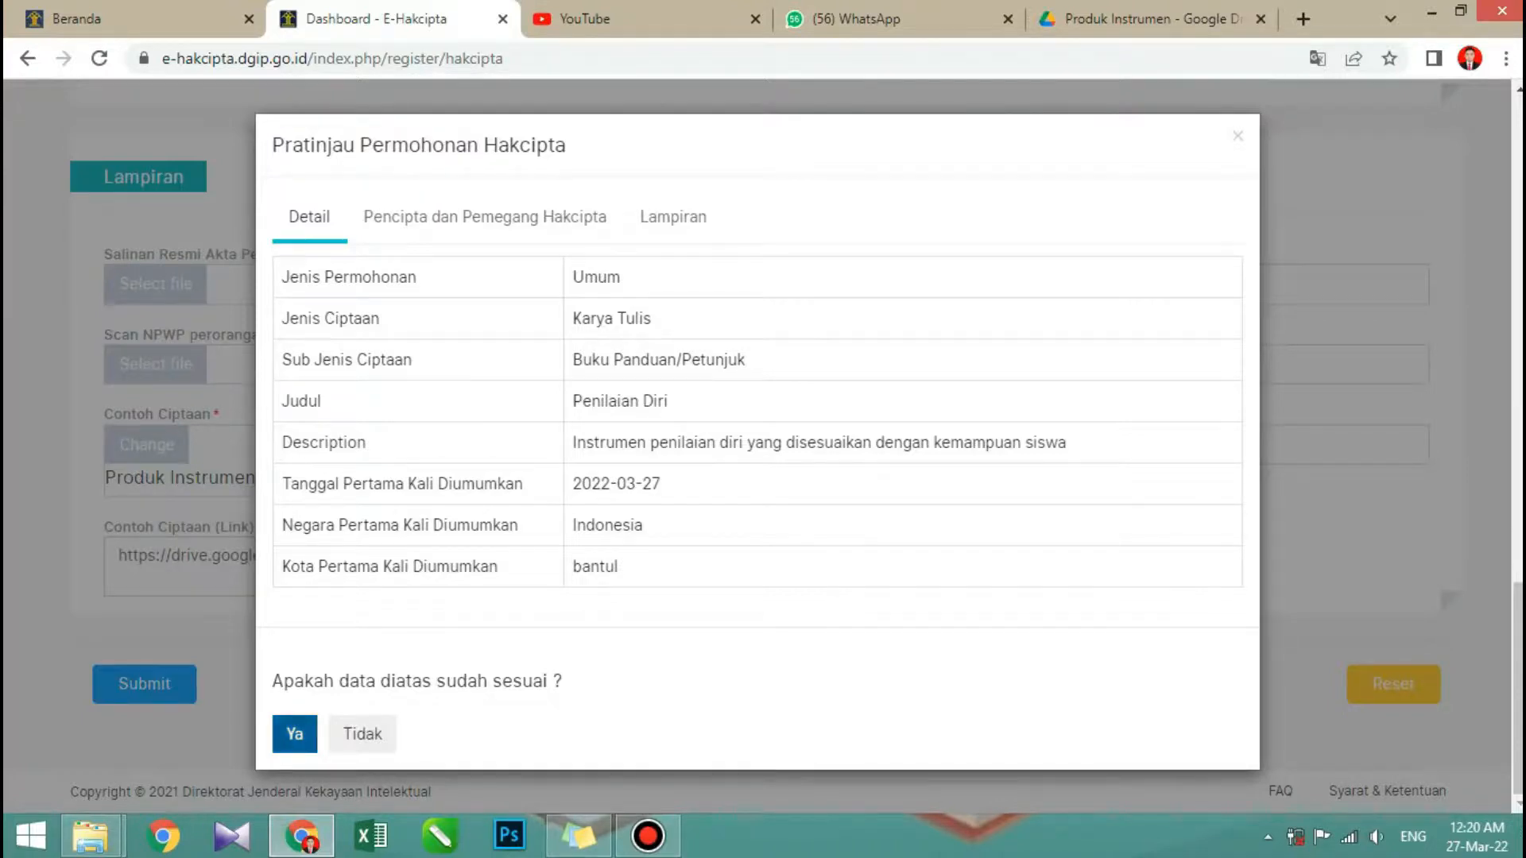
- Confirm the previewed data as correct, then read and agree to the Syarat dan Ketentuan
left_click(298, 733)
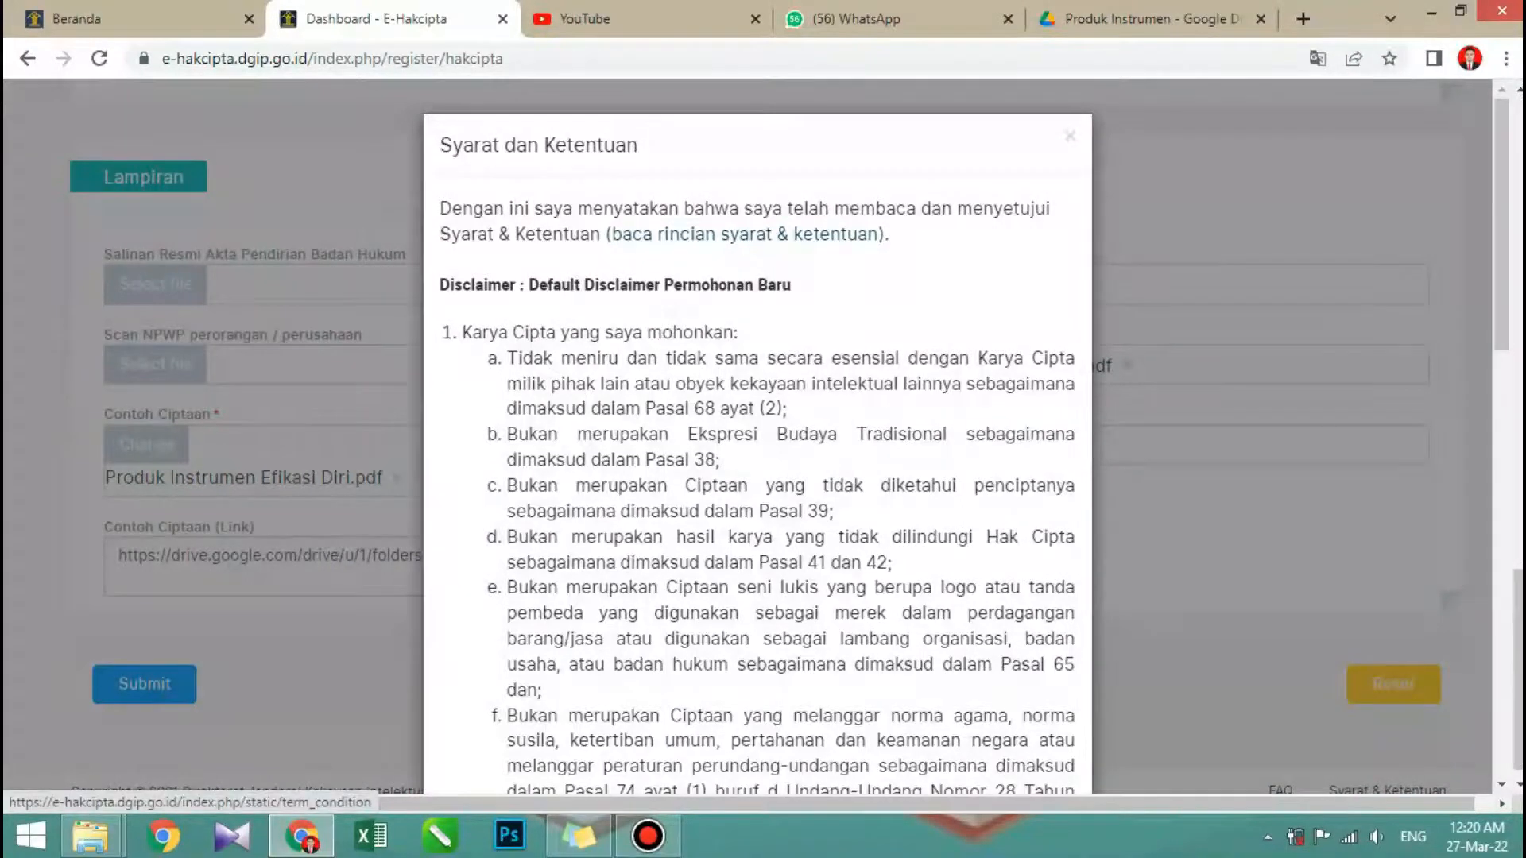
scroll(757, 437, "down", 5)
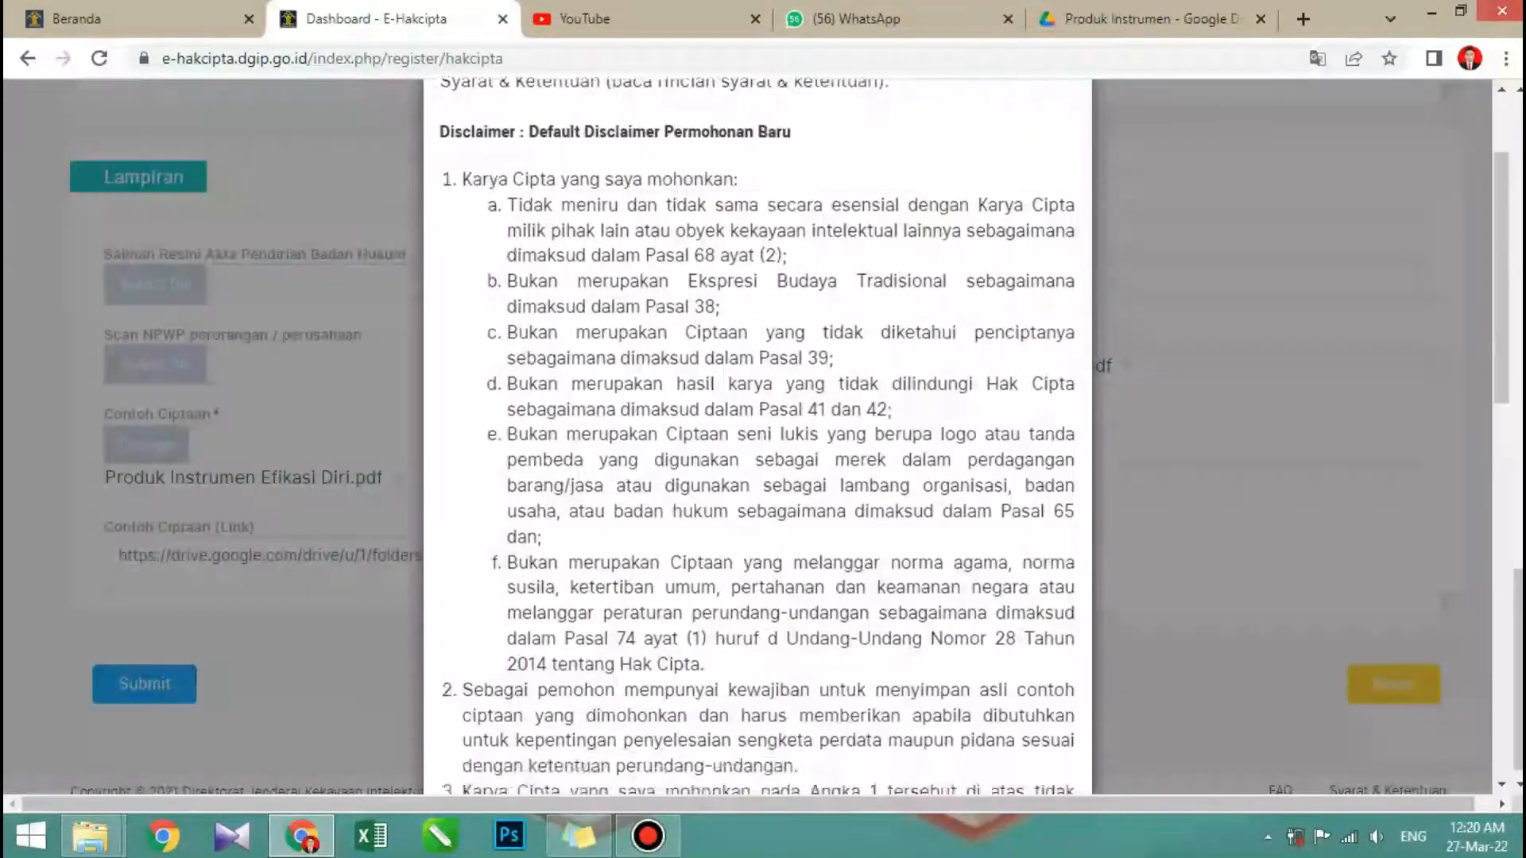
scroll(757, 437, "down", 7)
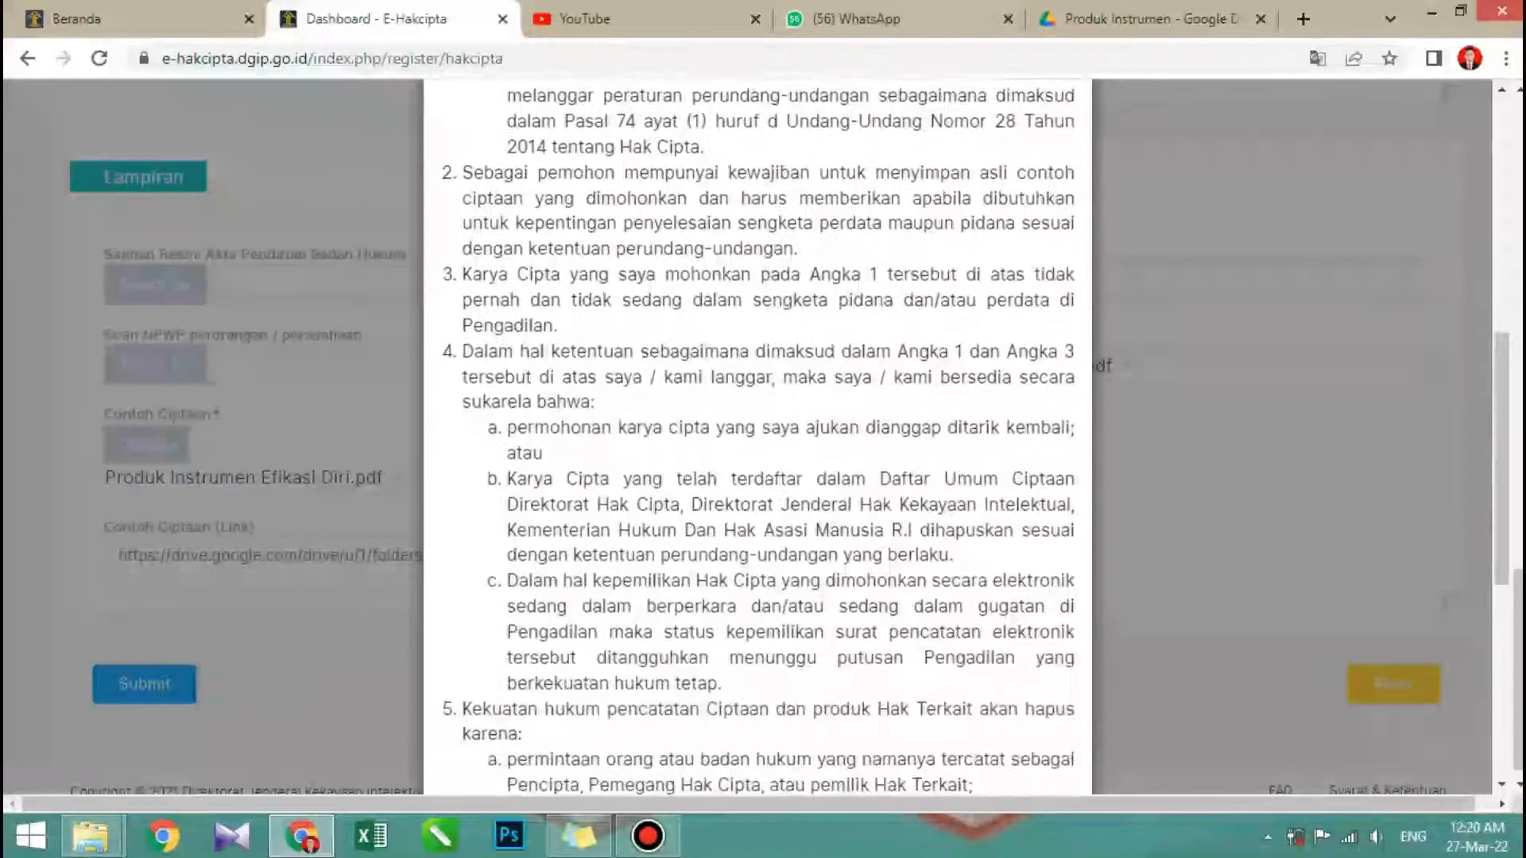
scroll(757, 437, "down", 4)
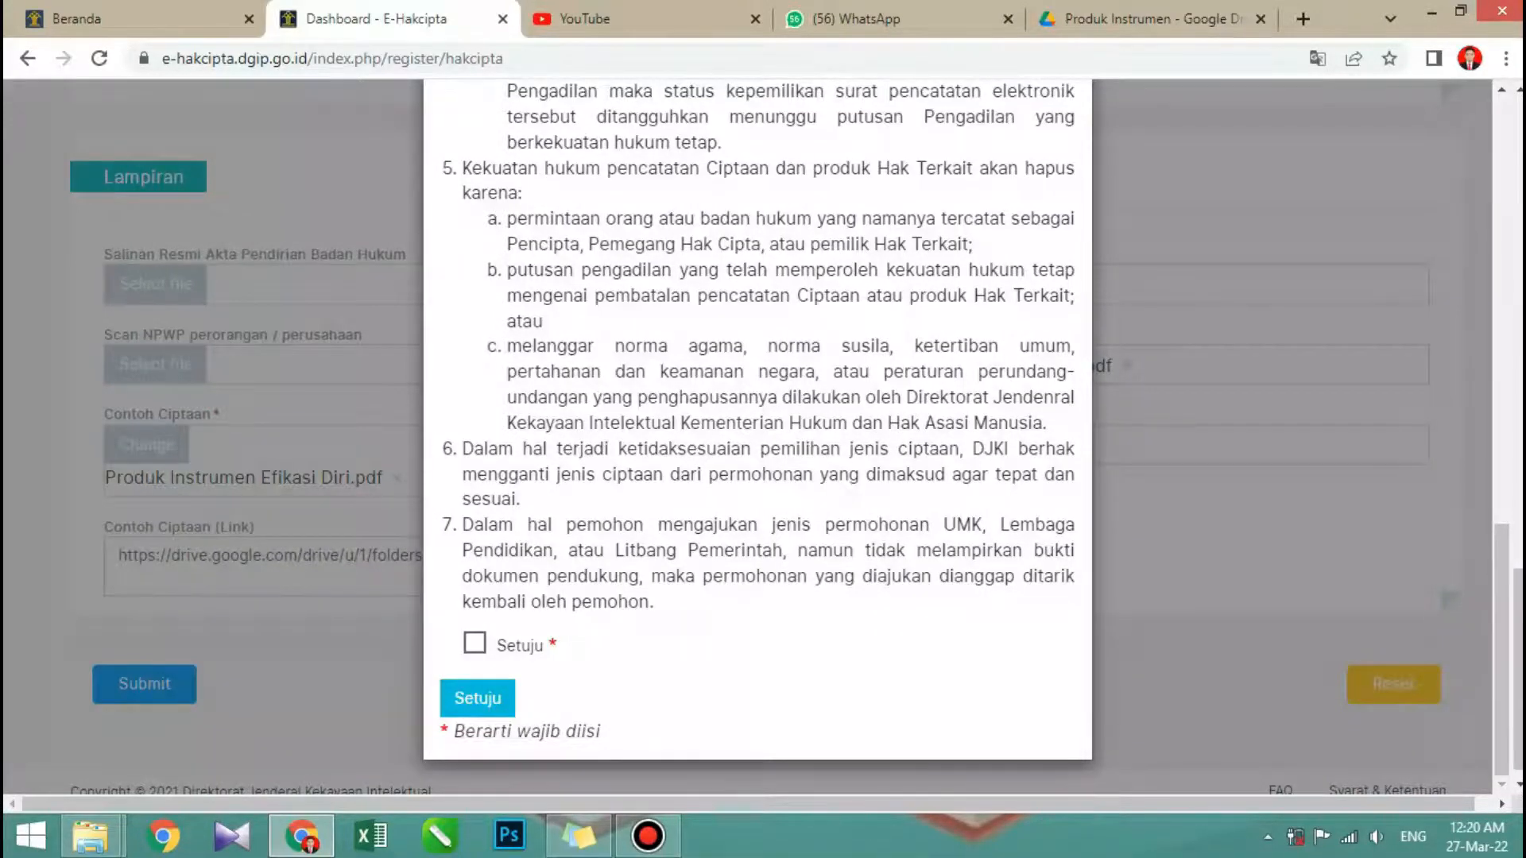
left_click(474, 643)
left_click(477, 698)
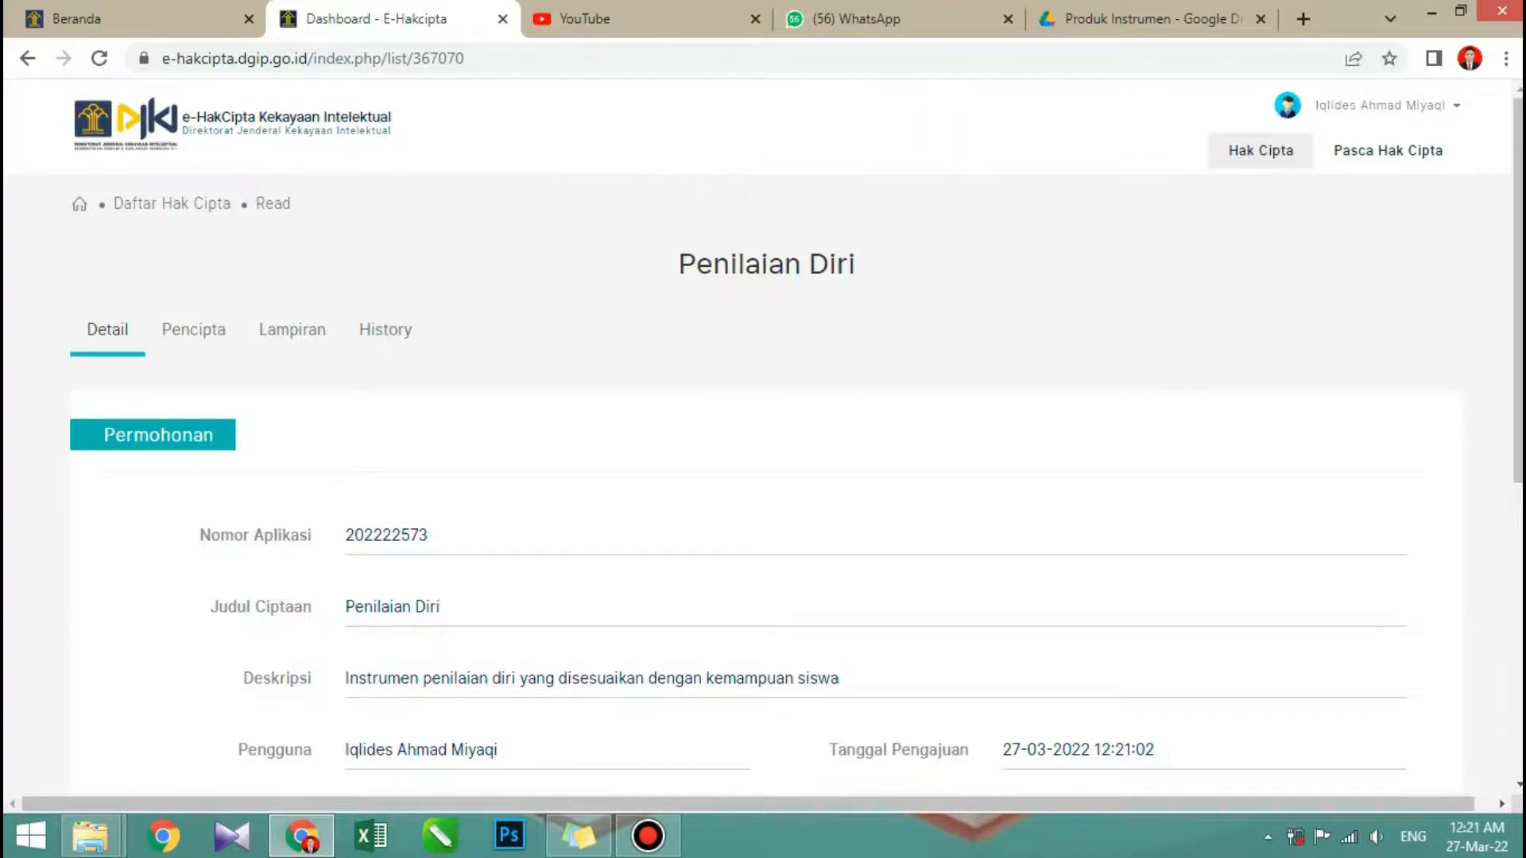
- Review the submitted Penilaian Diri application's details, including its fee, payment status, acceptance status and billing code
scroll(762, 434, "down", 3)
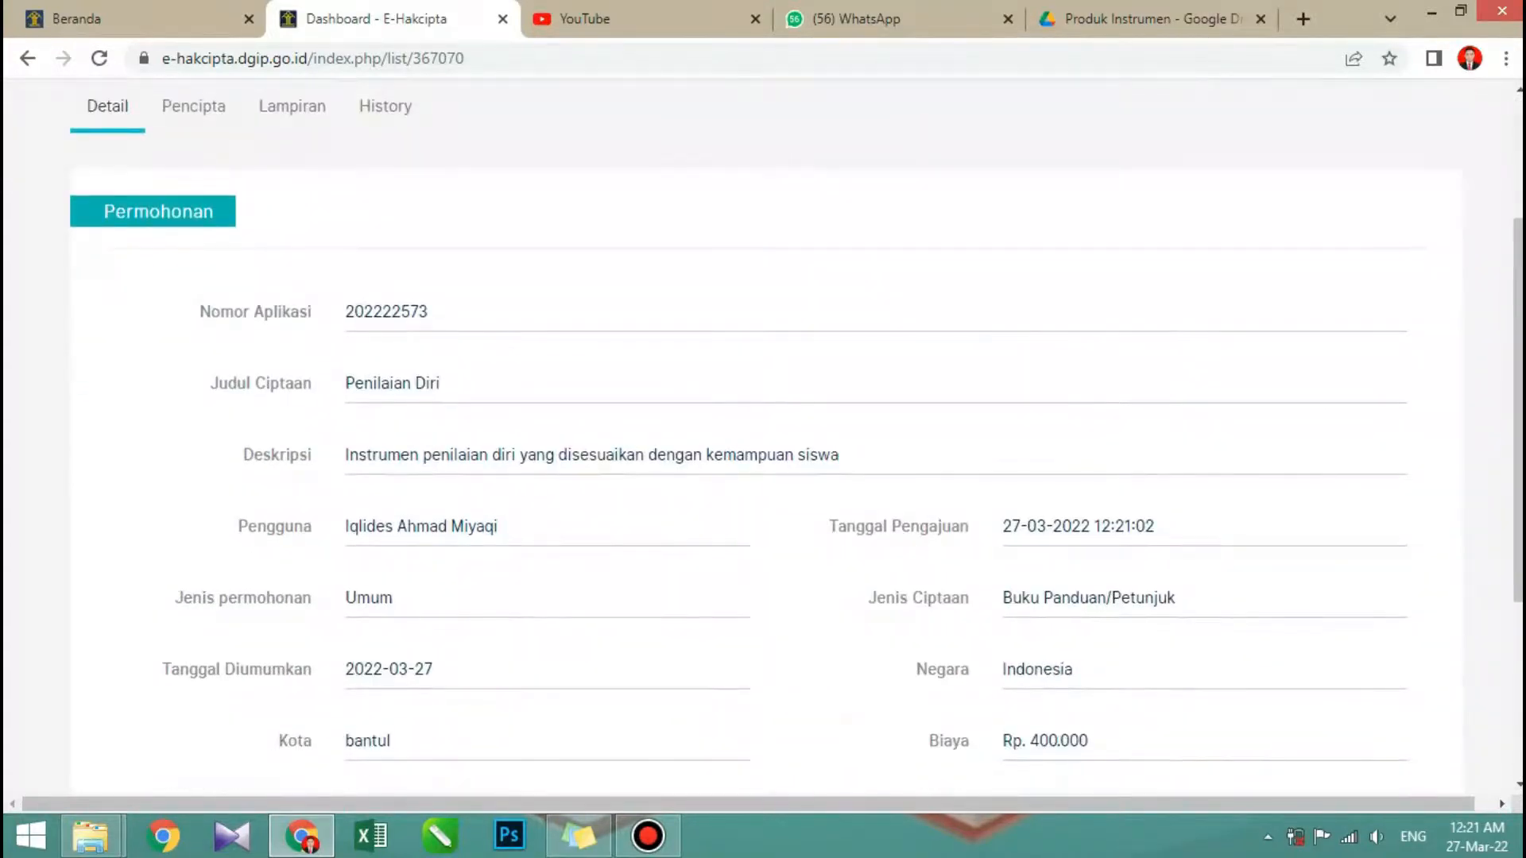
scroll(762, 434, "down", 2)
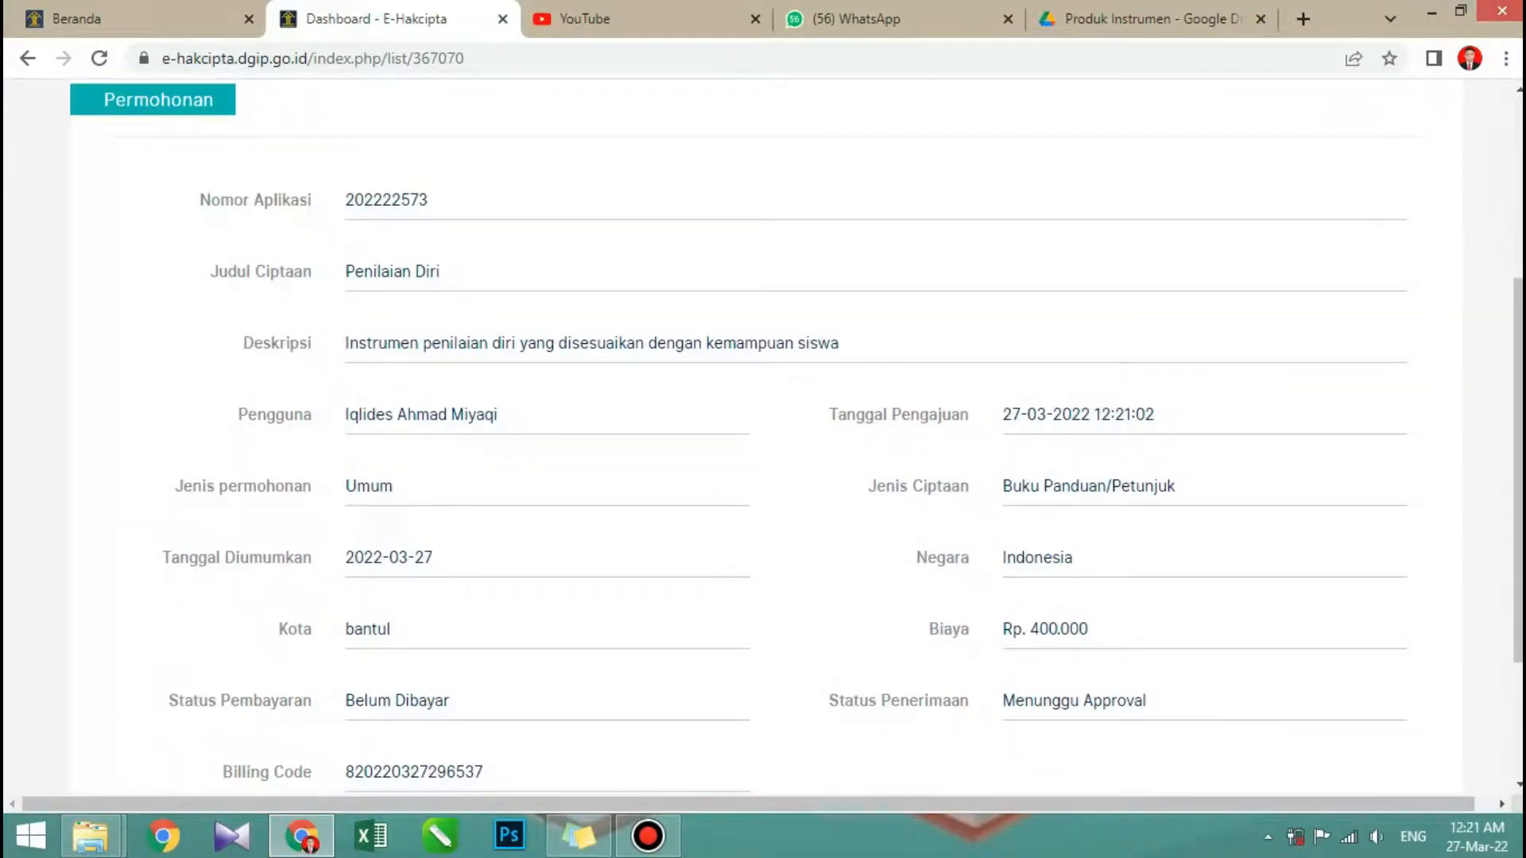
scroll(762, 434, "down", 1)
scroll(763, 434, "down", 3)
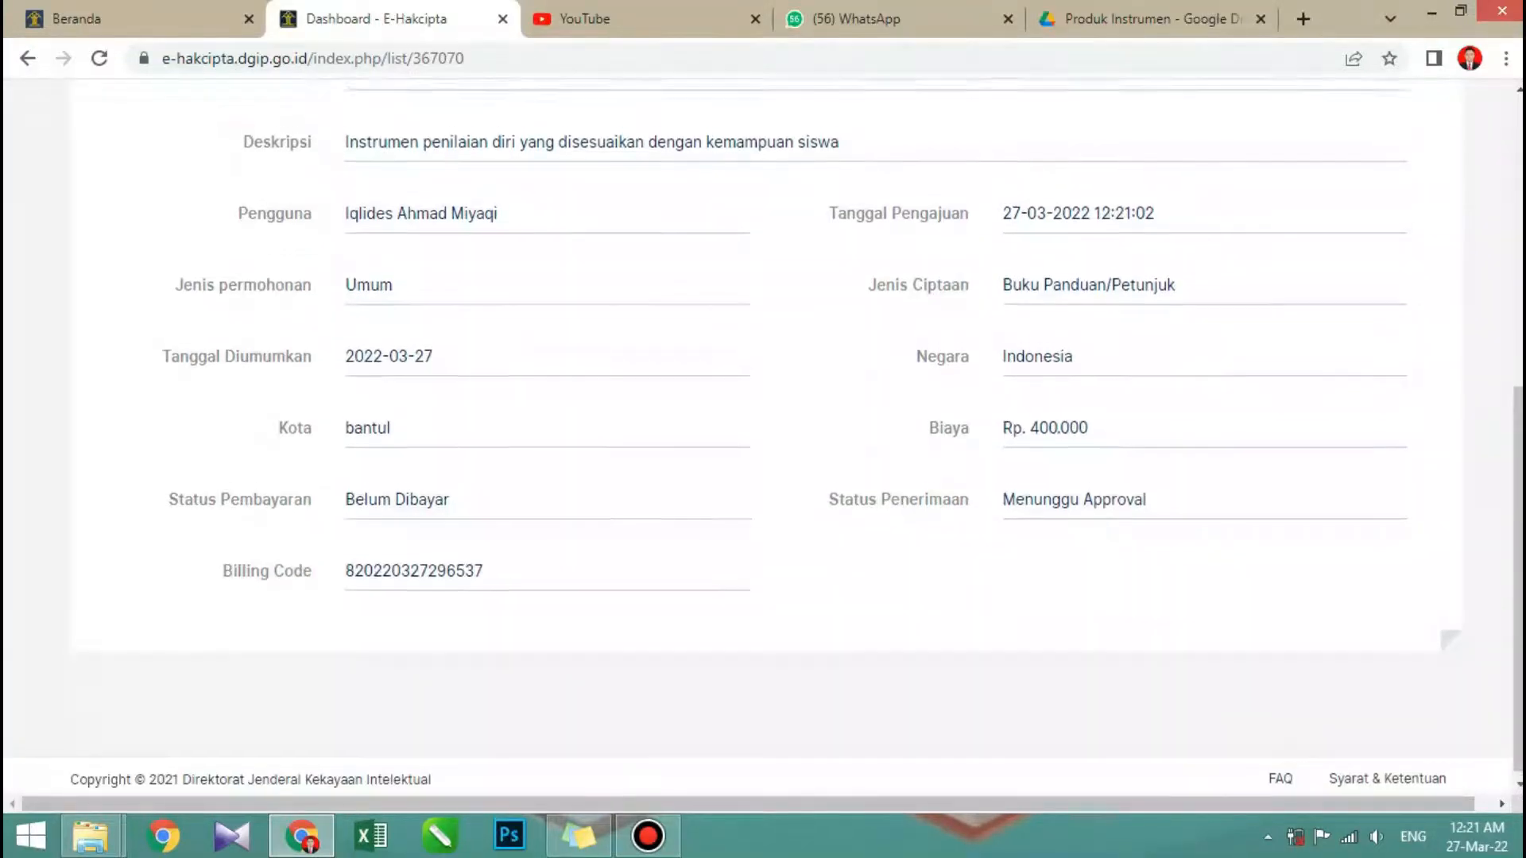
scroll(763, 434, "up", 3)
scroll(762, 434, "down", 2)
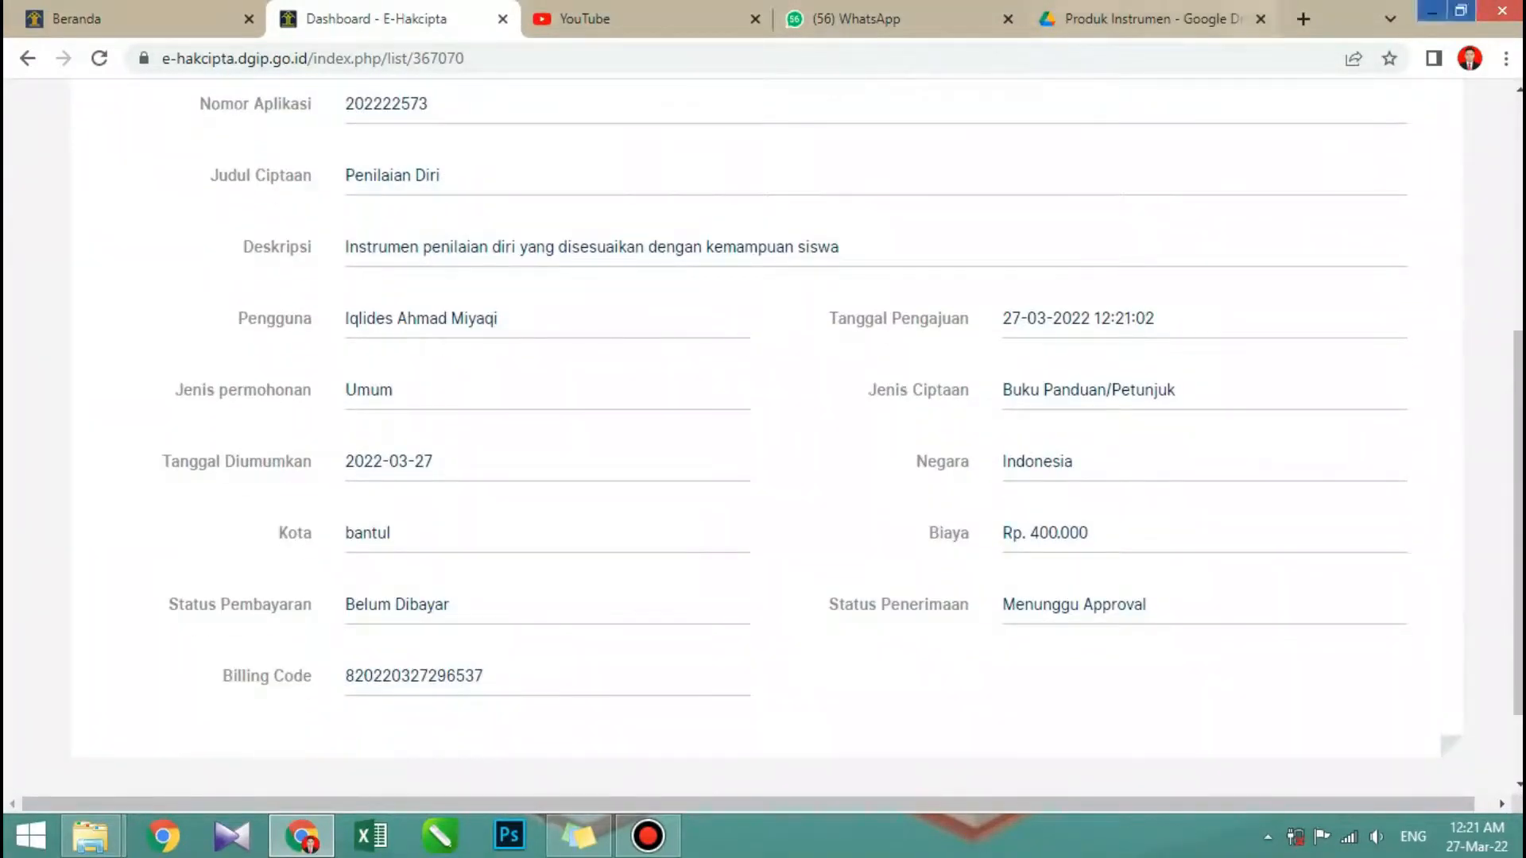
- Switch from Google Drive to Gmail and read the Billing Code Pembayaran email from INFO HAKCIPTA
left_click(1144, 18)
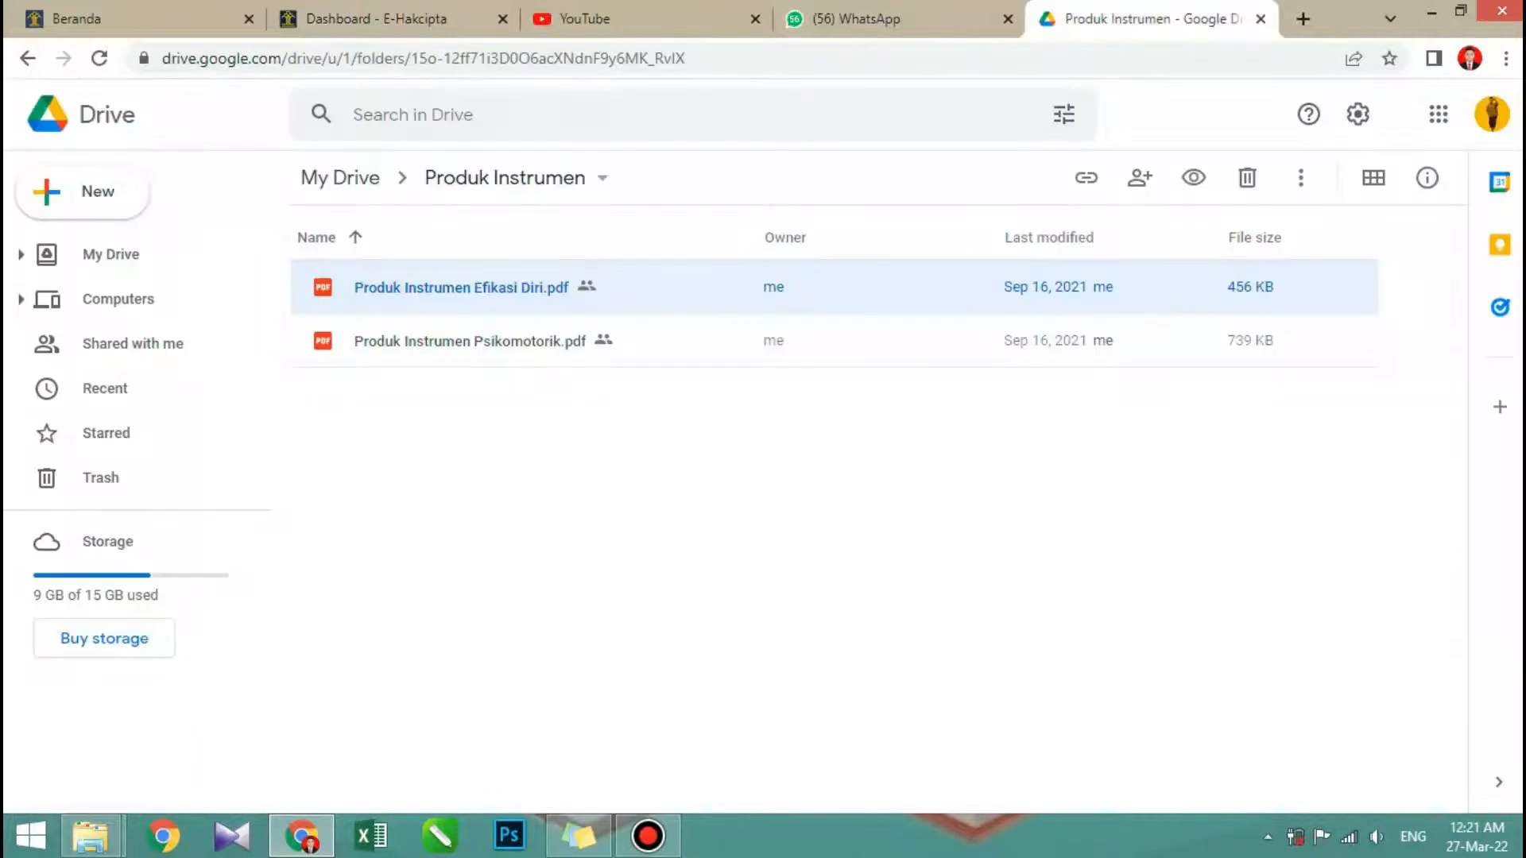
left_click(1438, 114)
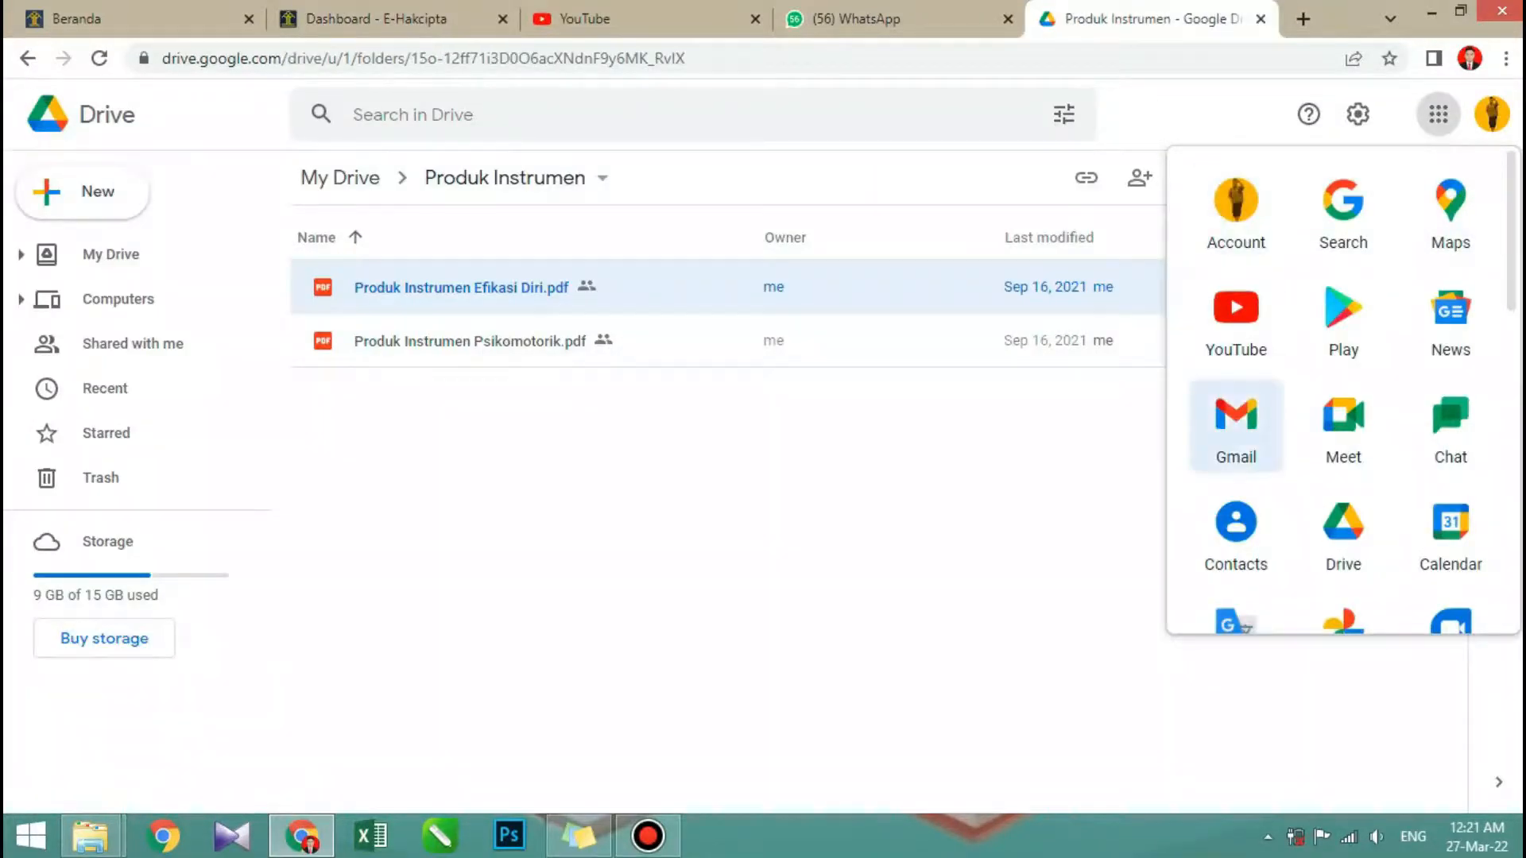
left_click(1236, 429)
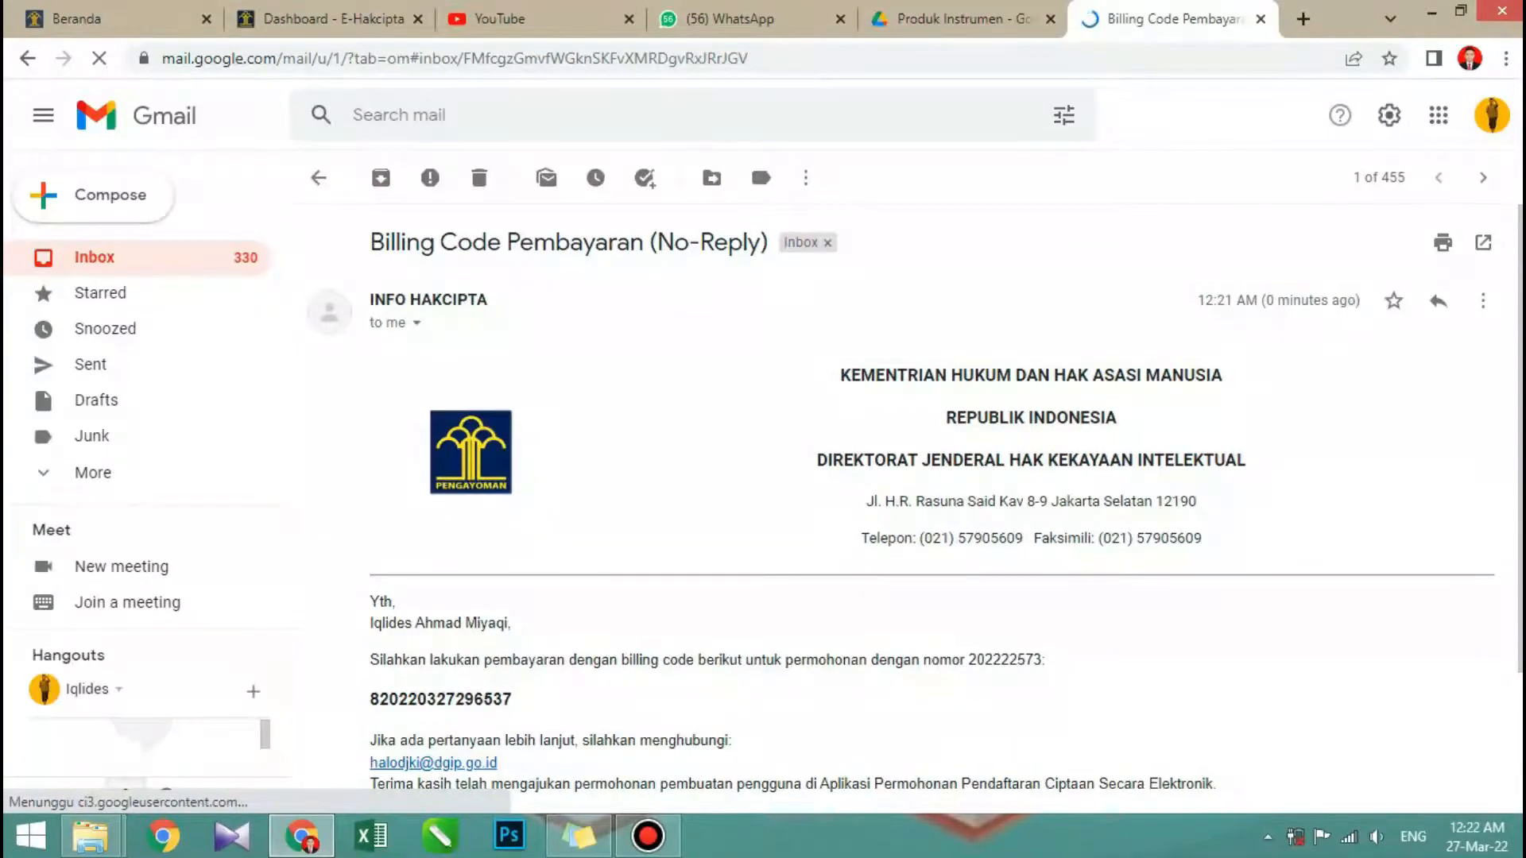
scroll(906, 477, "down", 2)
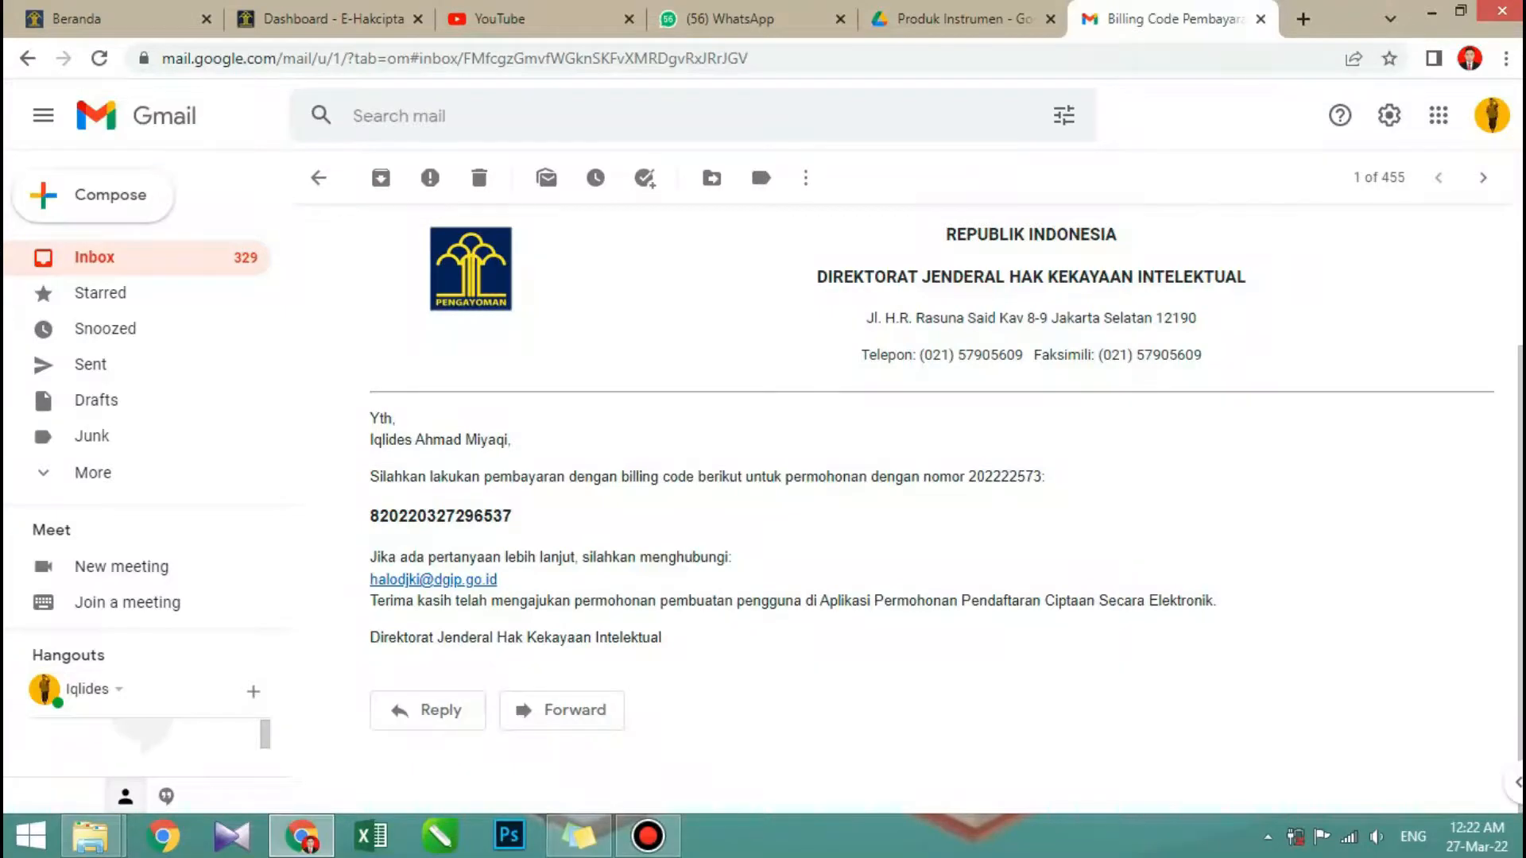
- Return to the E-Hakcipta page and examine the Penilaian Diri application's billing code, payment status and acceptance status again
left_click(334, 20)
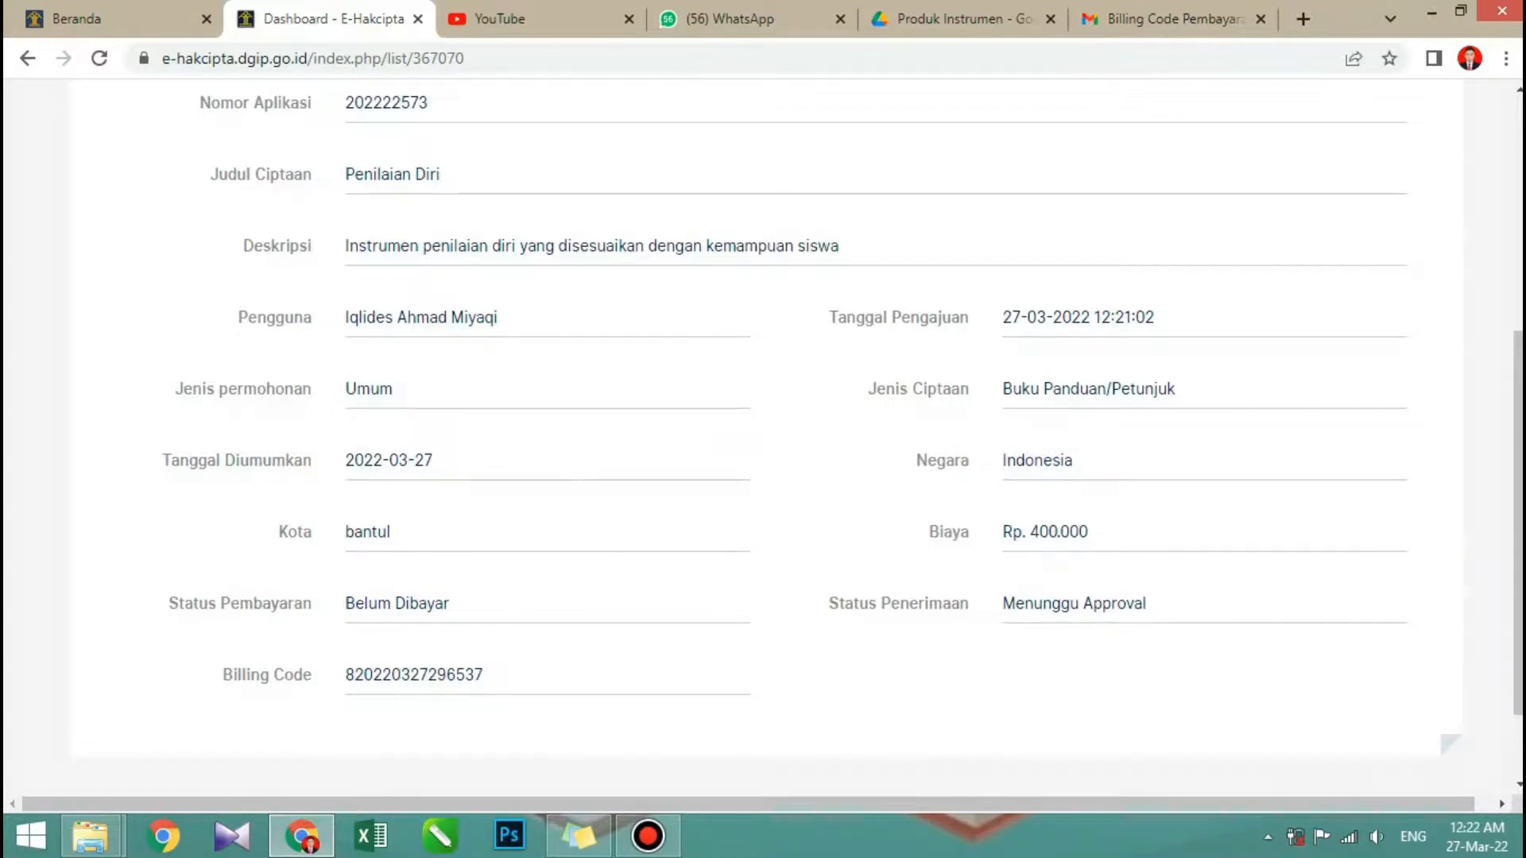
scroll(763, 417, "down", 1)
scroll(763, 417, "up", 6)
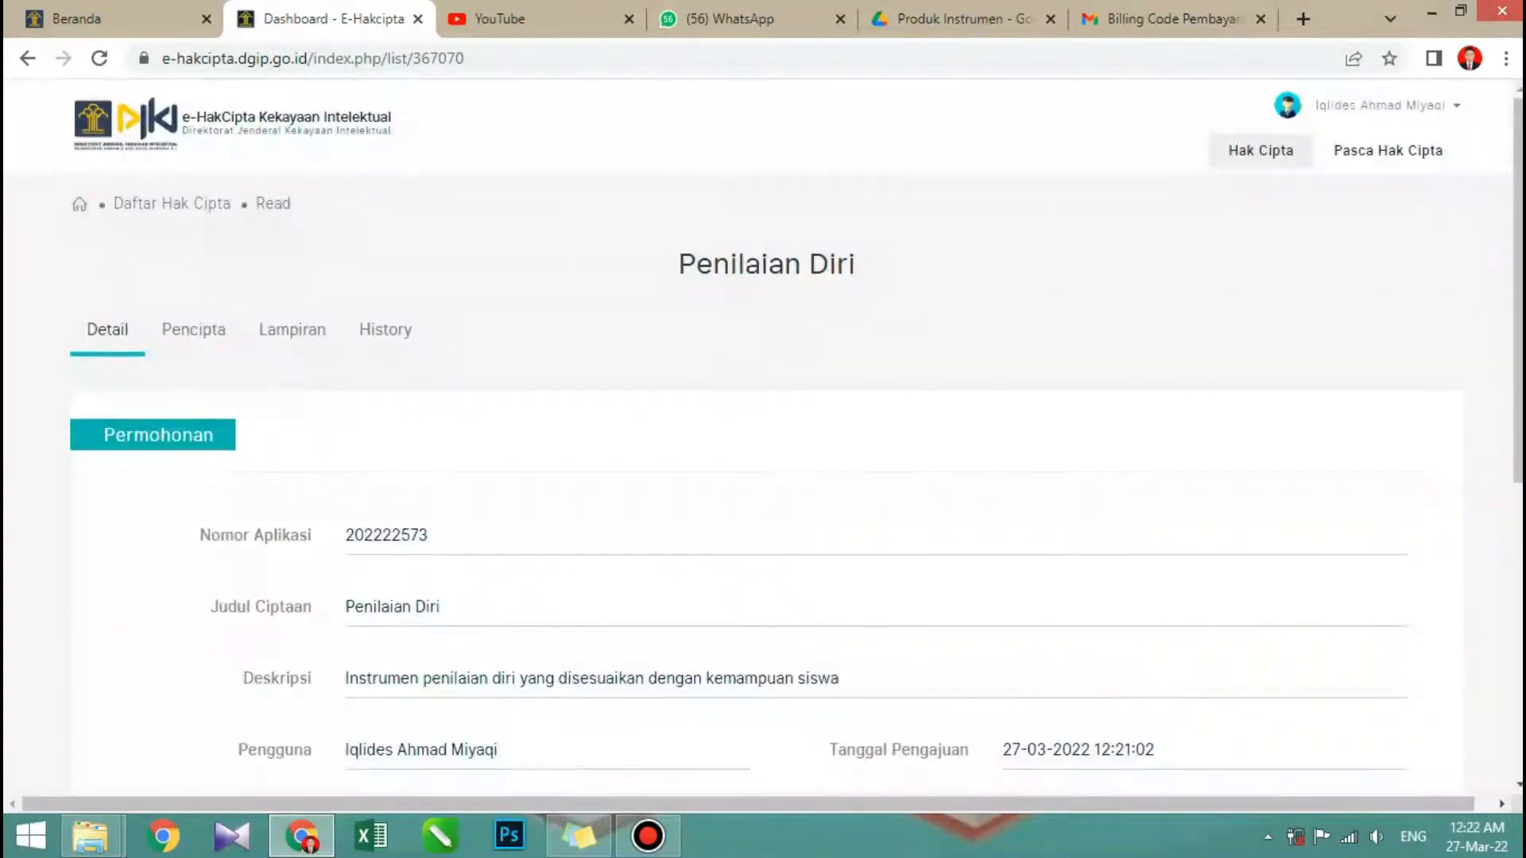
scroll(762, 437, "down", 7)
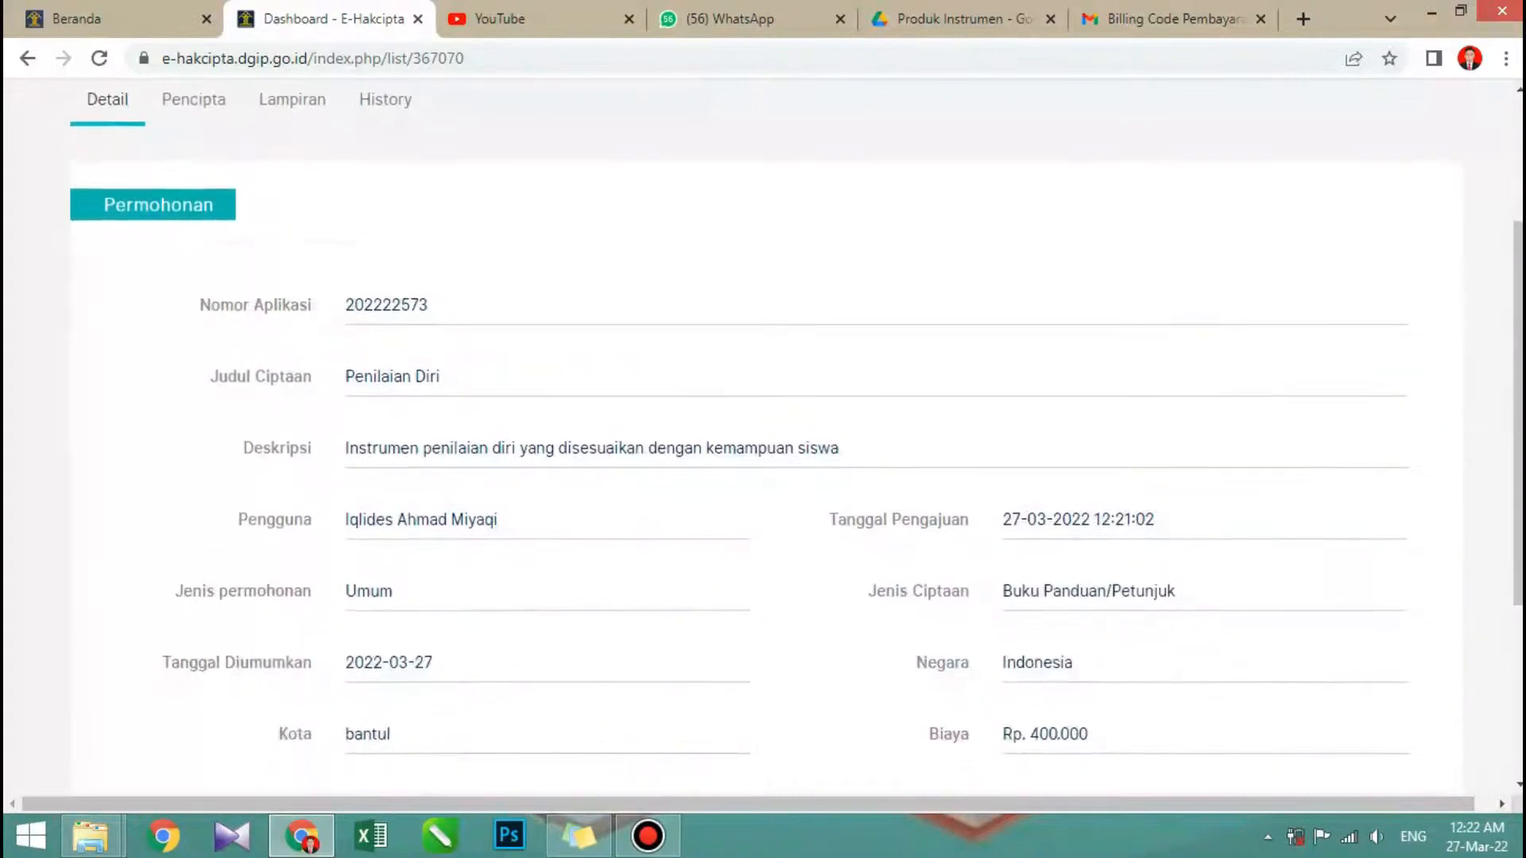
scroll(763, 429, "up", 1)
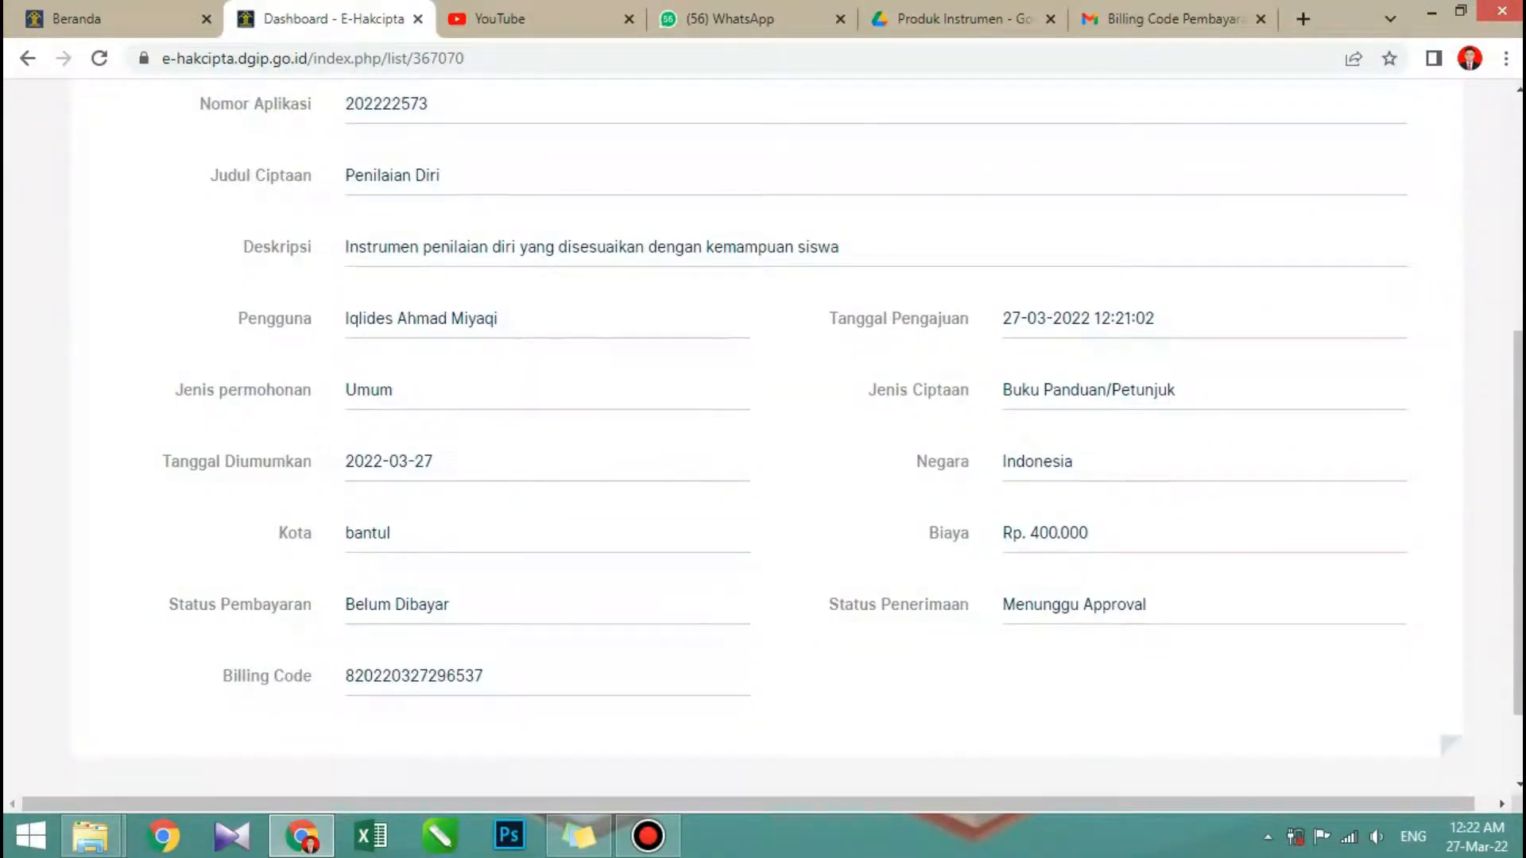
scroll(763, 437, "up", 5)
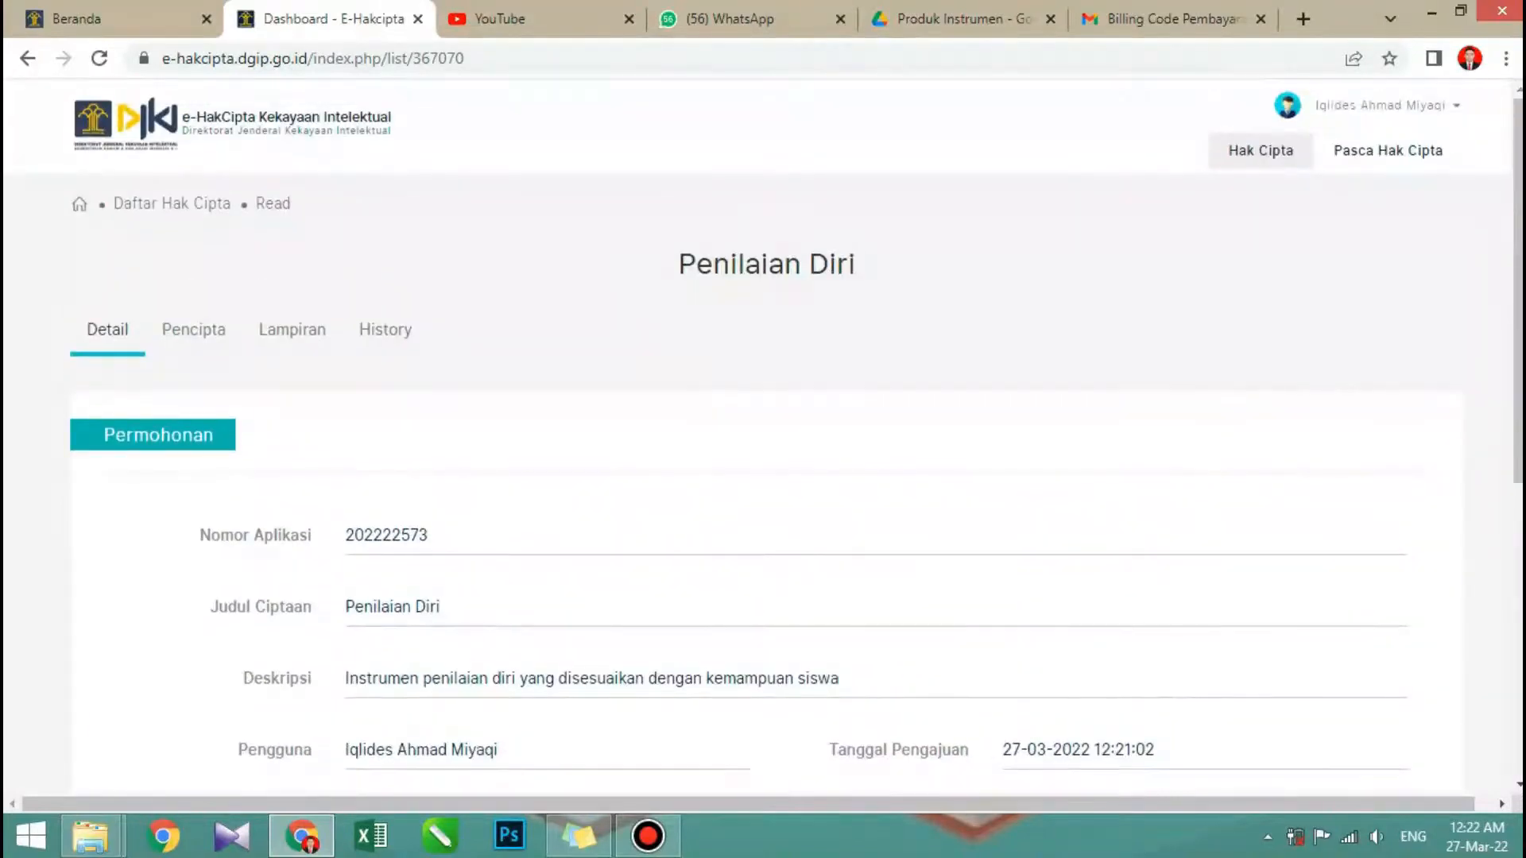
scroll(763, 437, "down", 5)
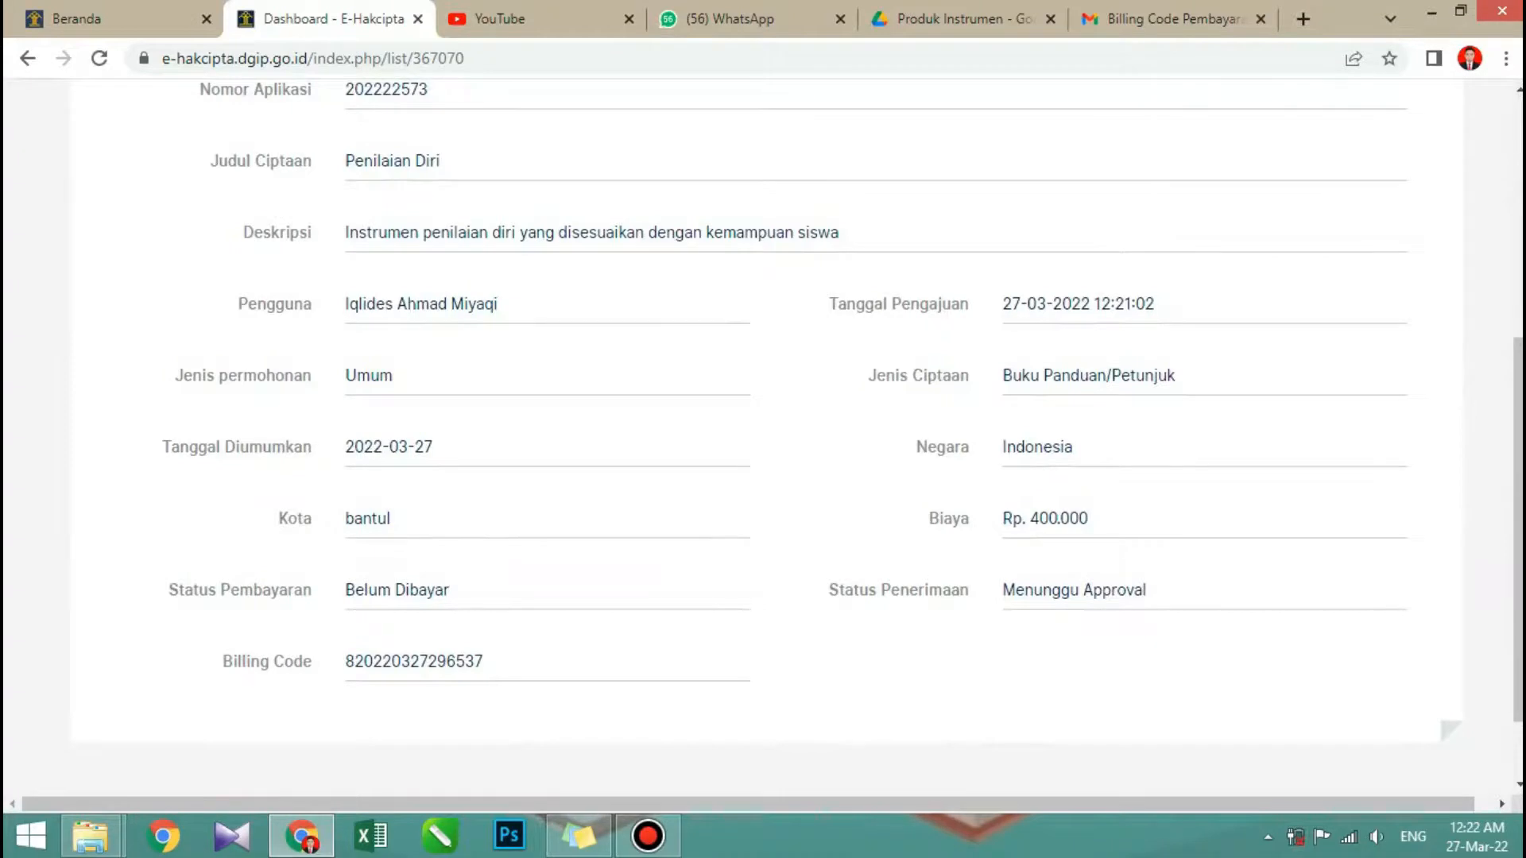
scroll(763, 437, "up", 5)
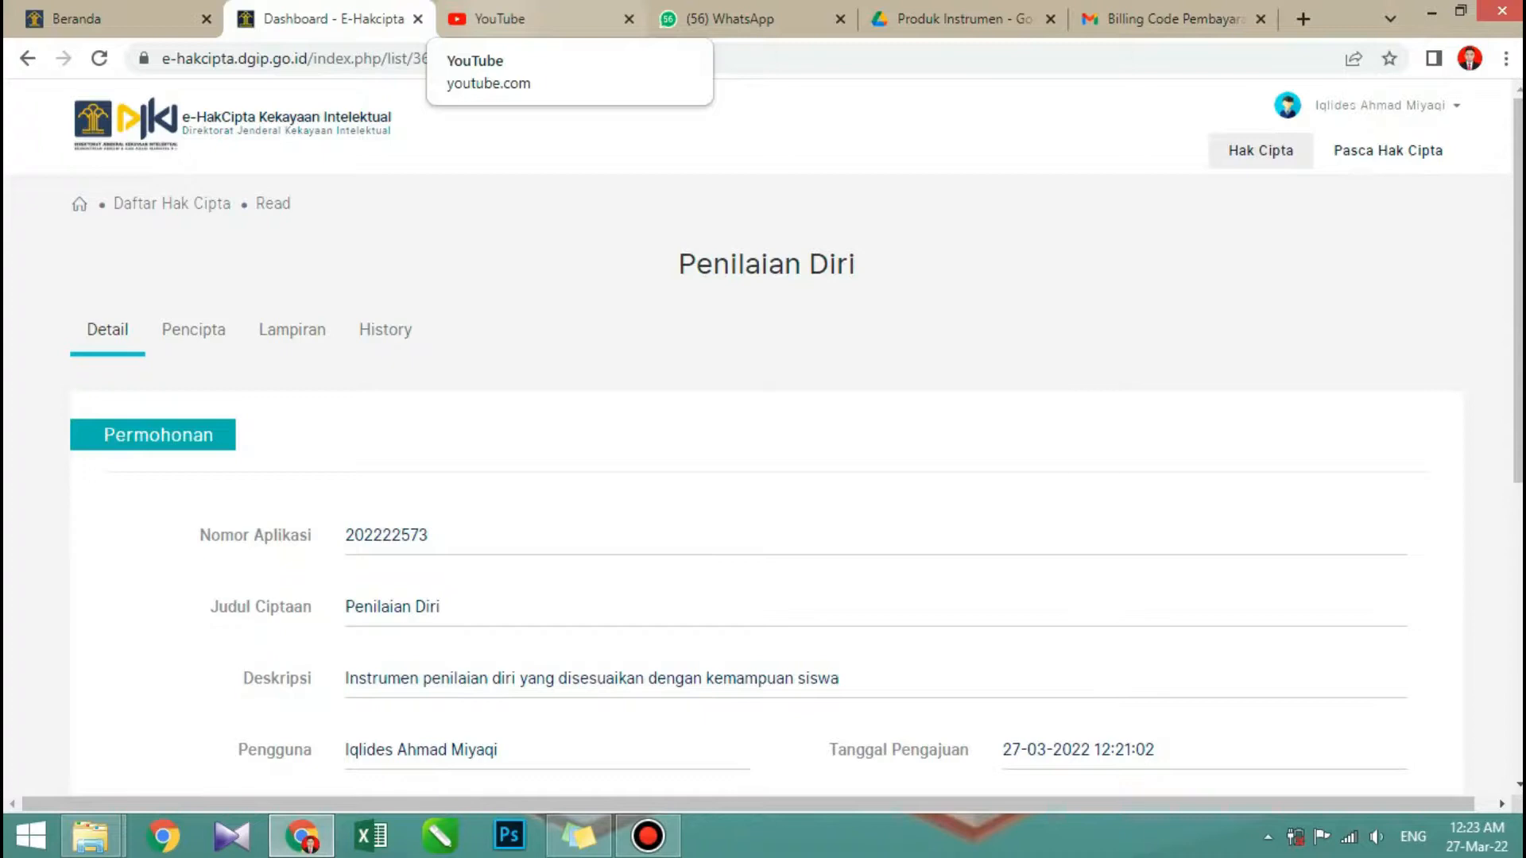
- Switch to Gmail, search the mail for djki and open an Ajuan Ciptaan Diterima conversation
left_click(1164, 18)
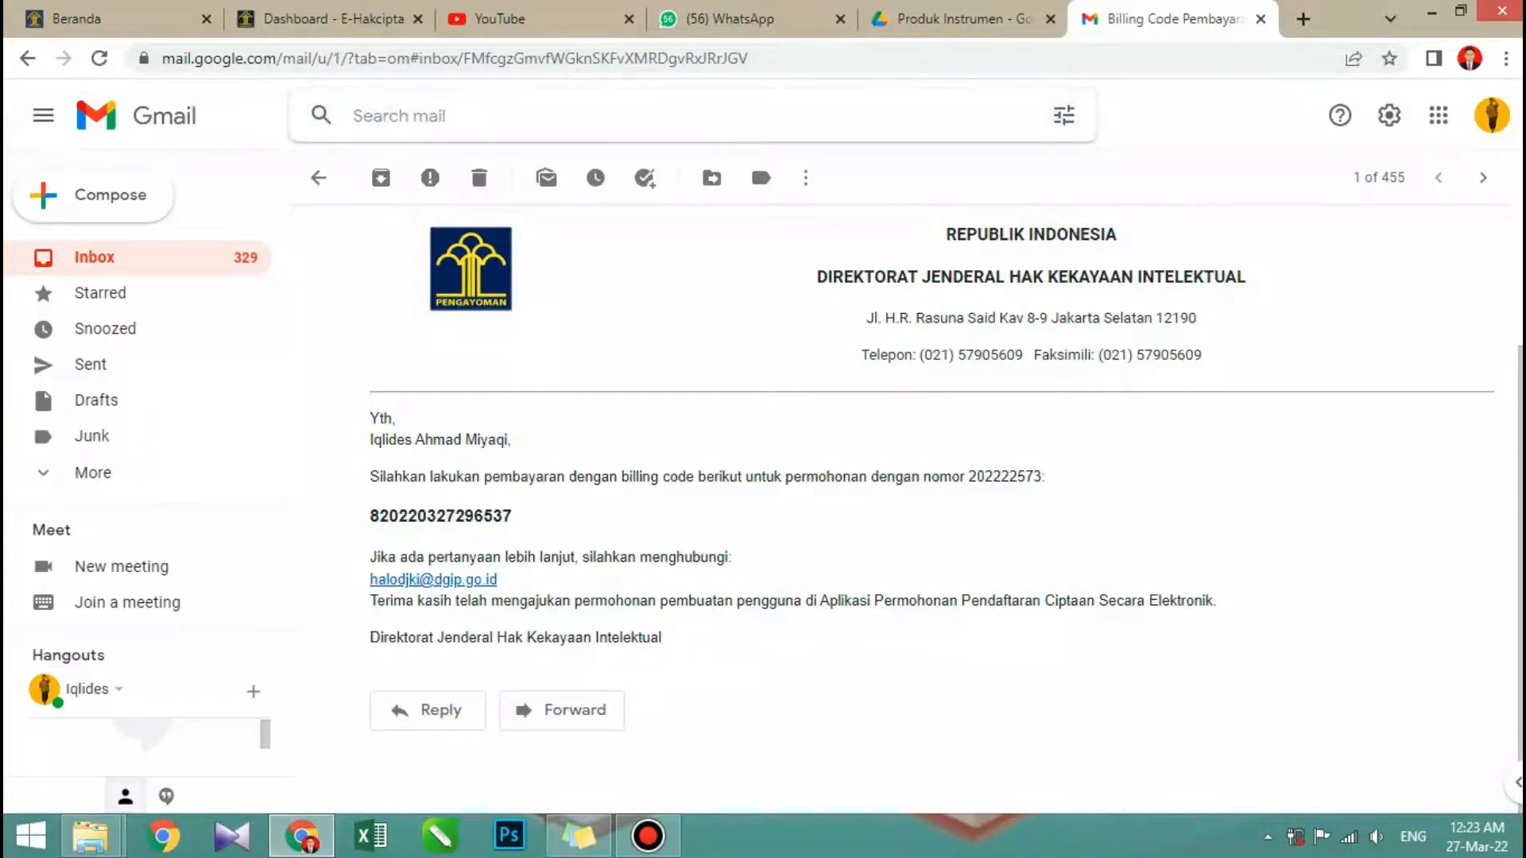
type("djki")
key("Down")
key("Down")
key("Down")
key("Down")
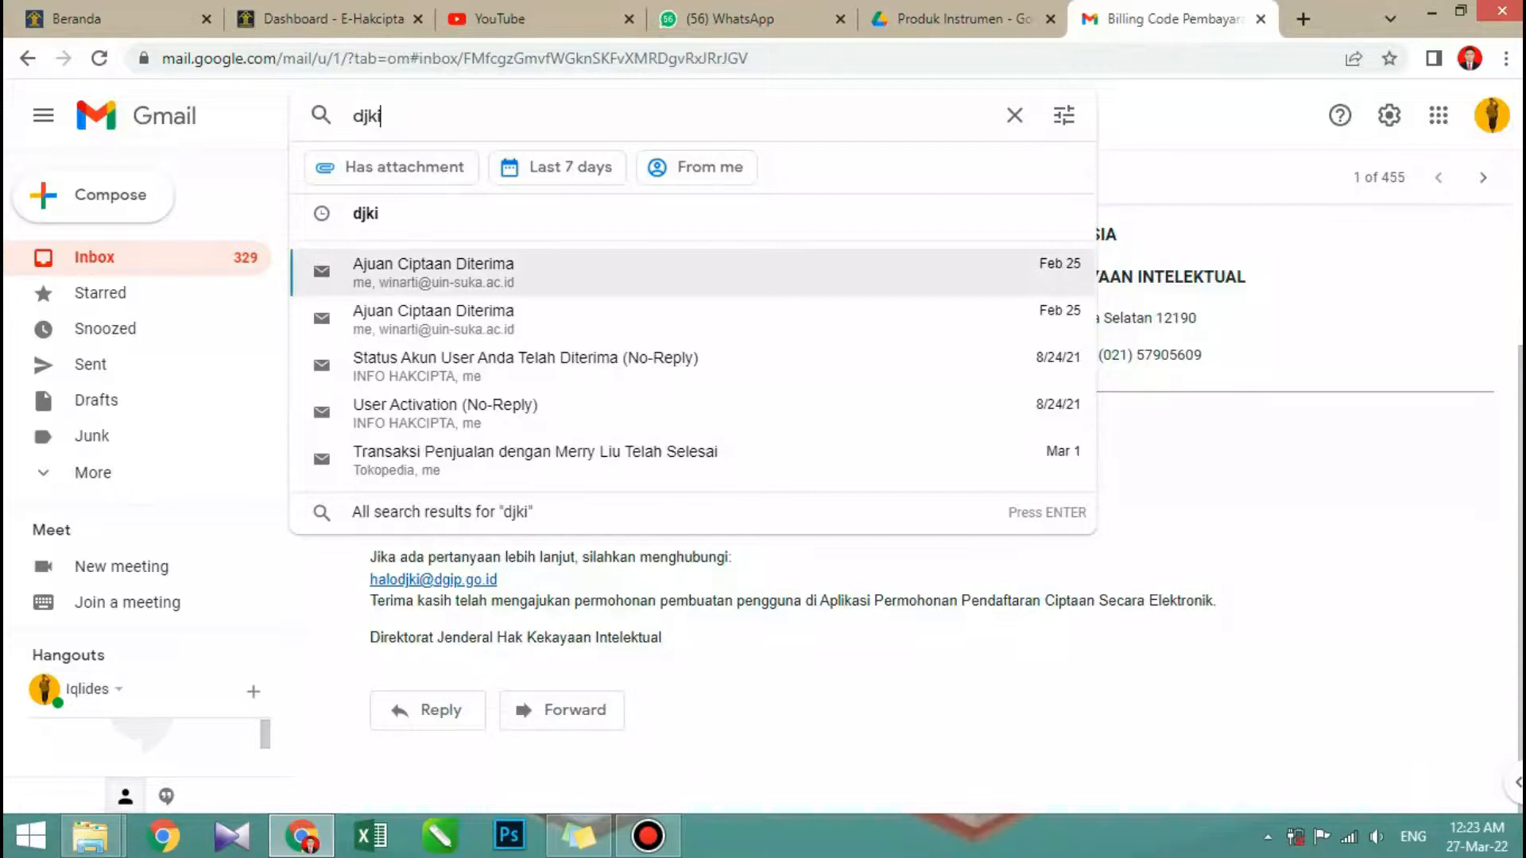
key("Down")
key("Up")
key("Down")
key("Down")
key("Up")
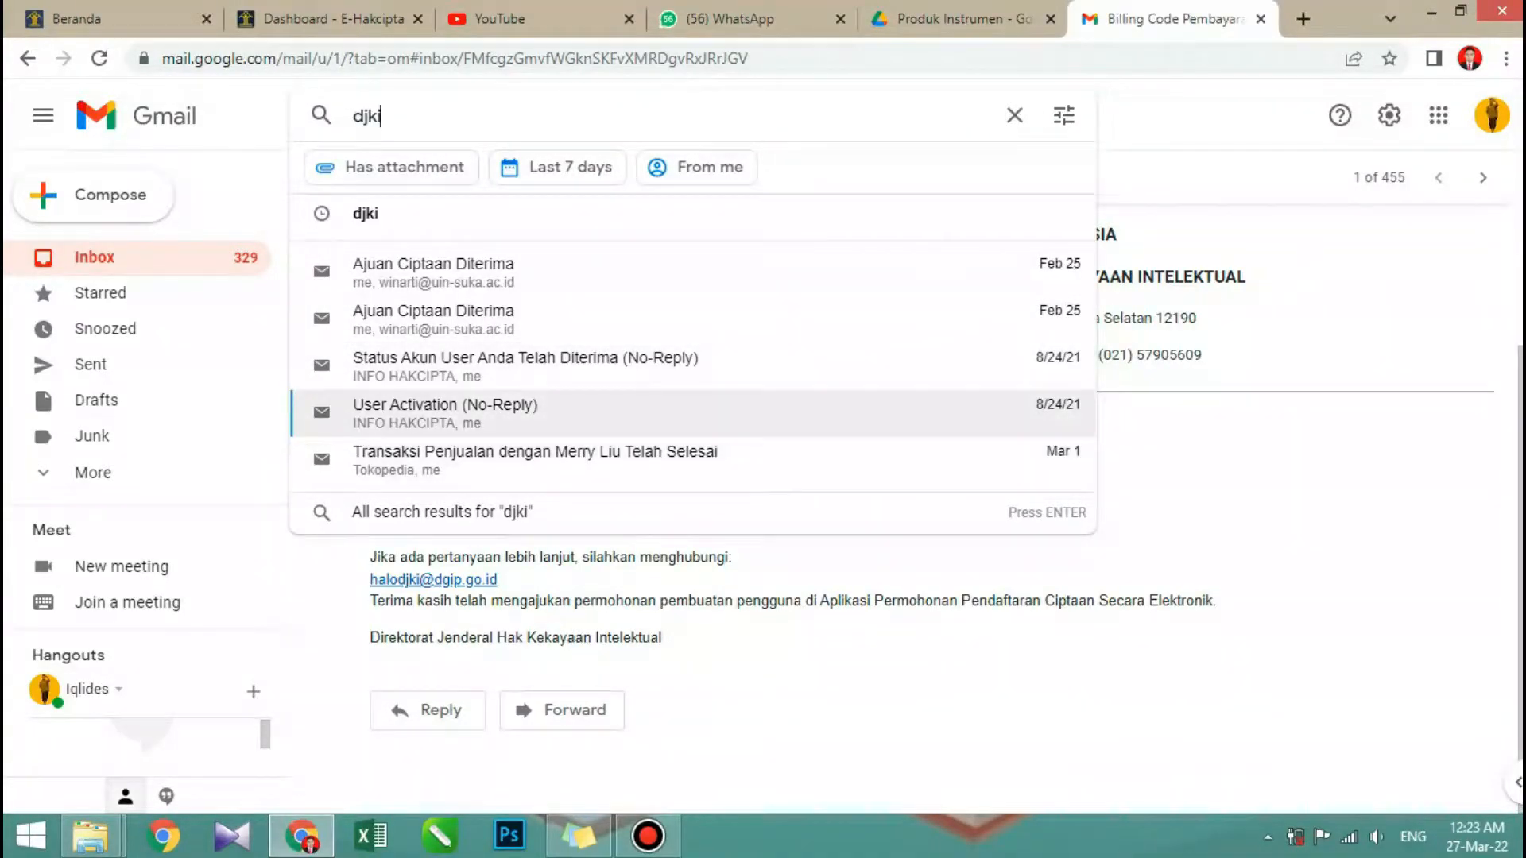
key("Up")
key("Up")
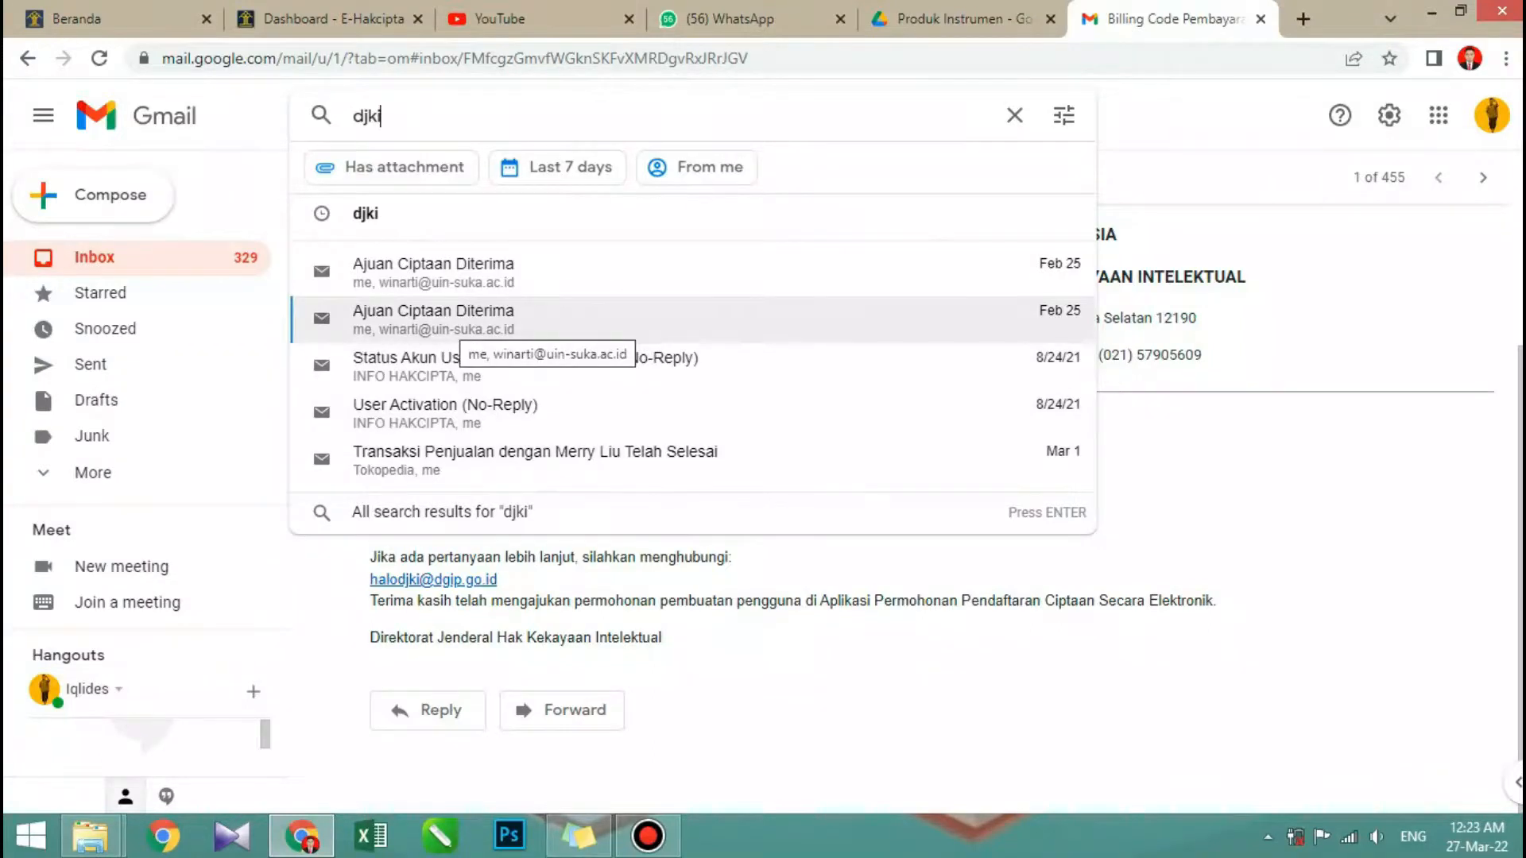
key("Escape")
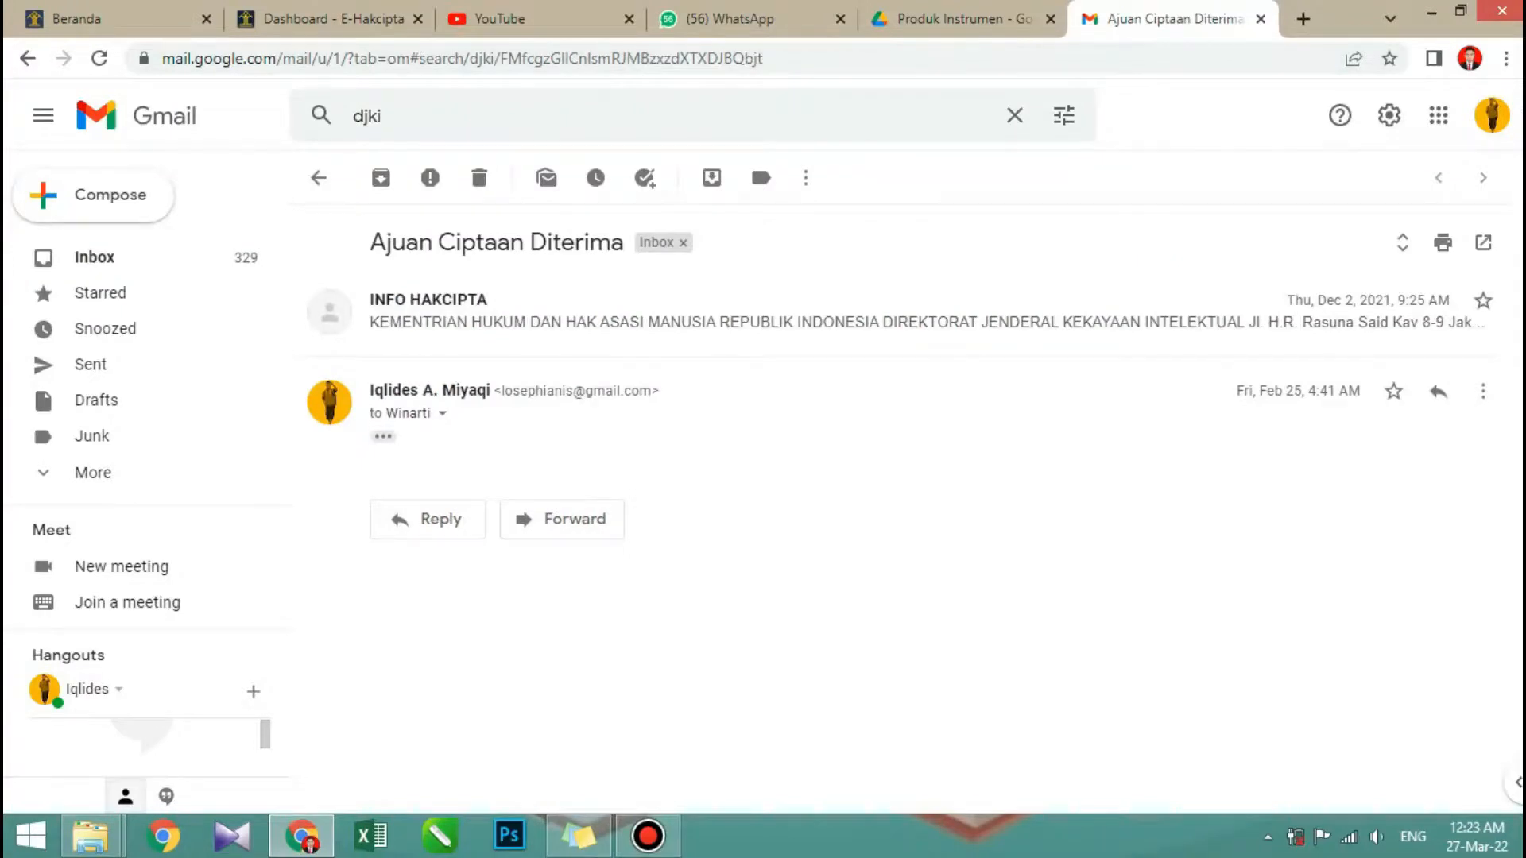
- Expand the INFO HAKCIPTA message in the conversation and read its acceptance notice and certificate-printing instructions
left_click(794, 312)
scroll(930, 509, "down", 1)
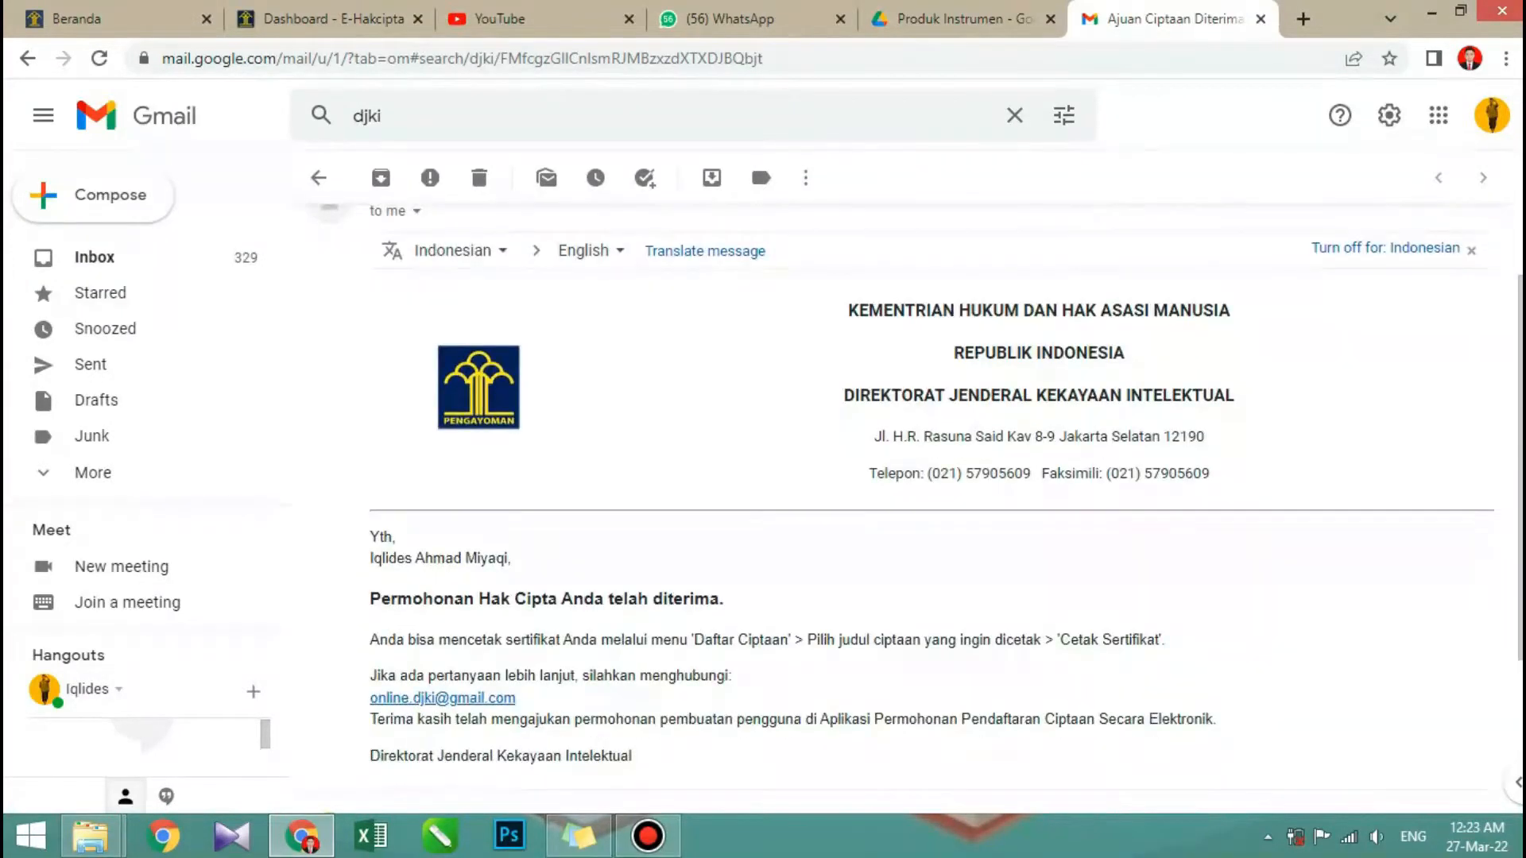
scroll(899, 508, "down", 3)
scroll(900, 508, "up", 3)
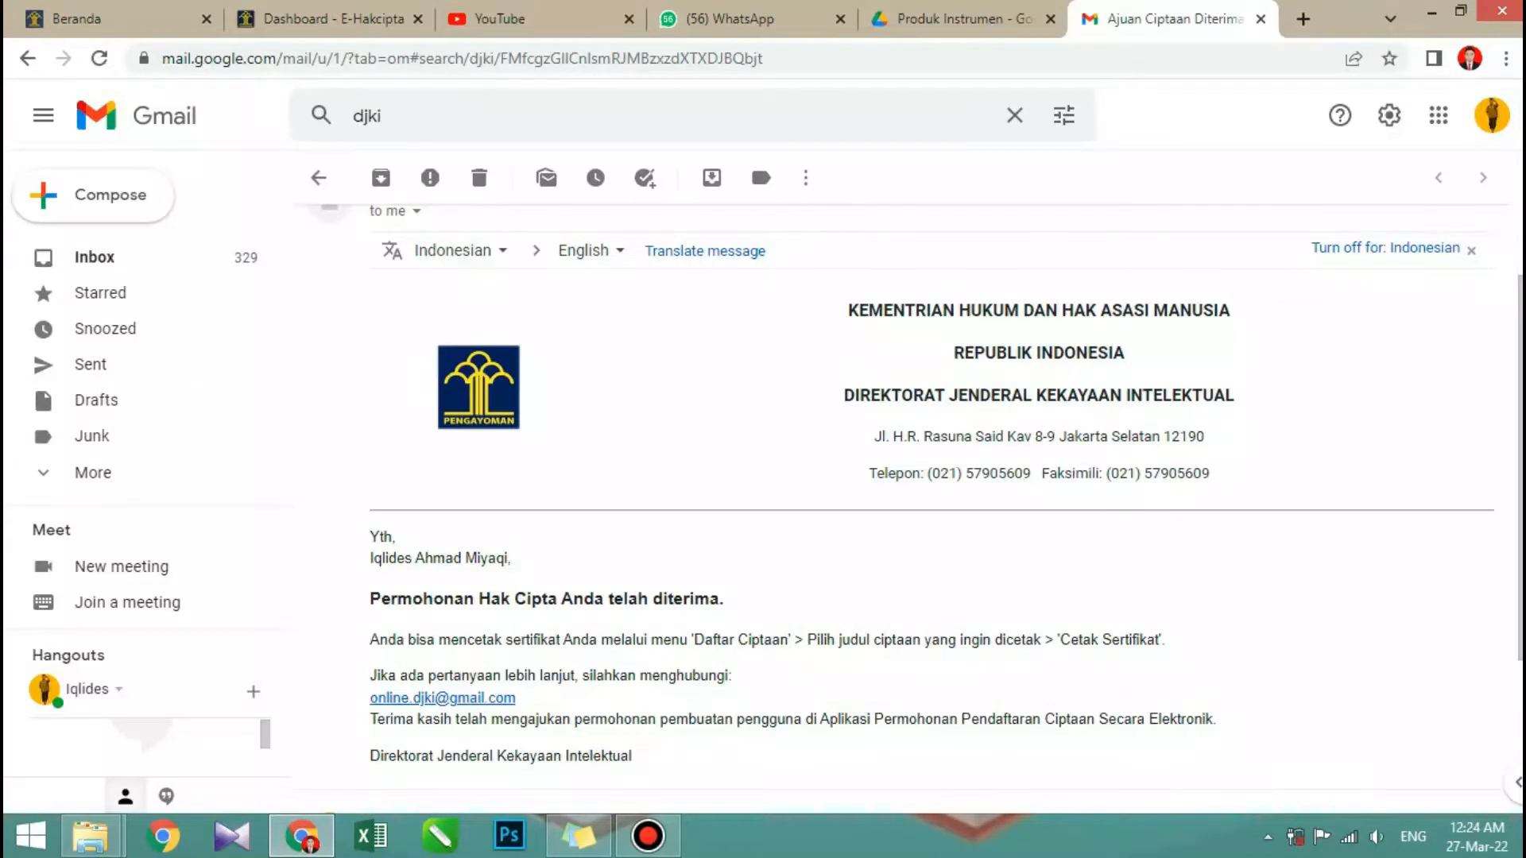
- Reread the acceptance email's certificate-printing instructions and close the Gmail page
scroll(906, 492, "down", 3)
scroll(906, 500, "up", 3)
scroll(906, 493, "down", 2)
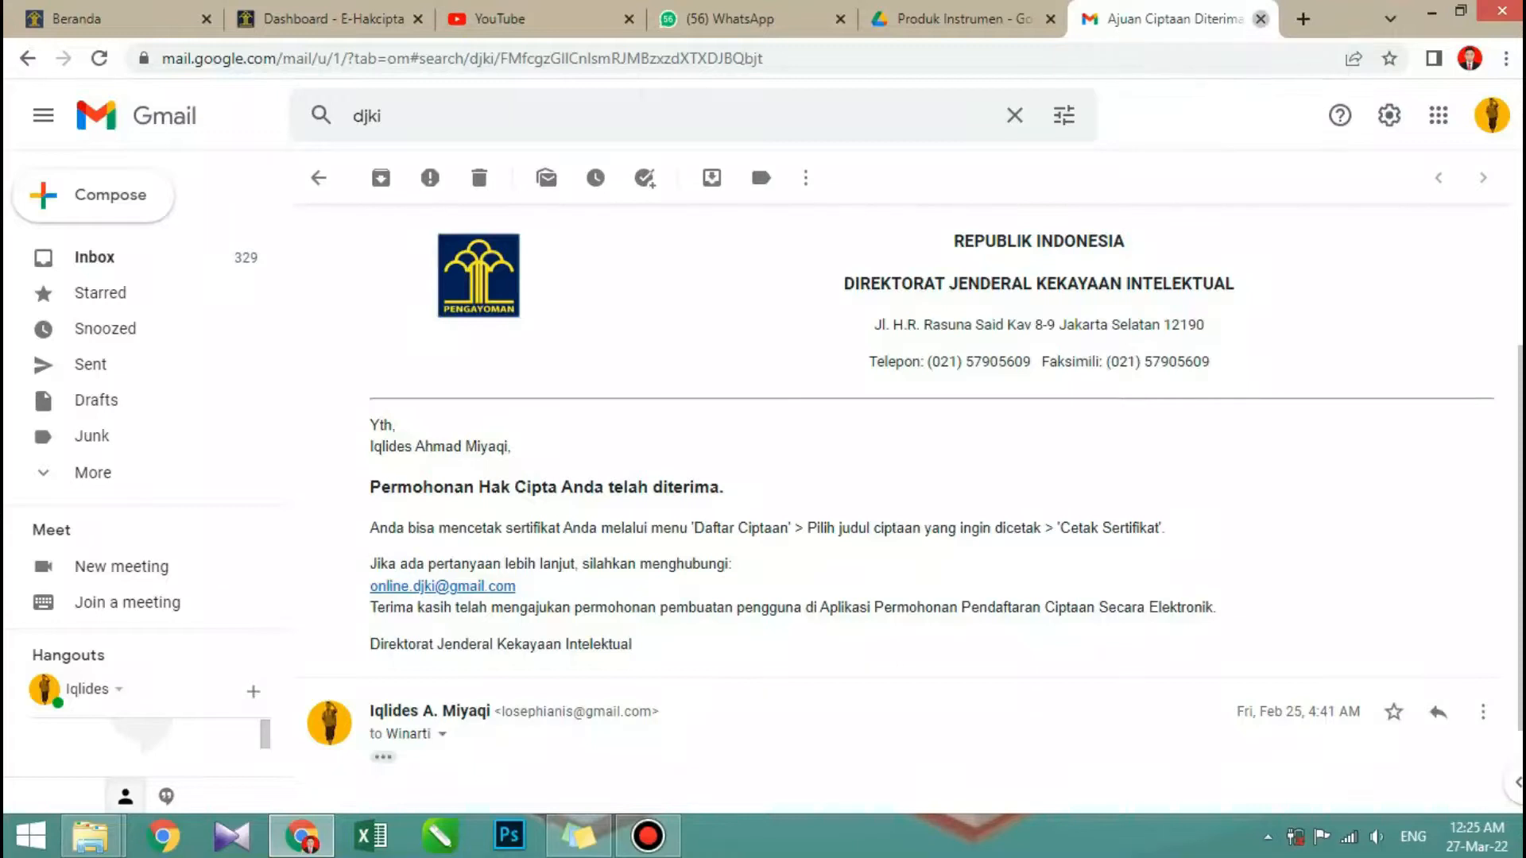
left_click(1260, 19)
- Return to the E-Hakcipta page and open the Daftar Ciptaan list of submitted works
left_click(382, 19)
scroll(762, 437, "down", 5)
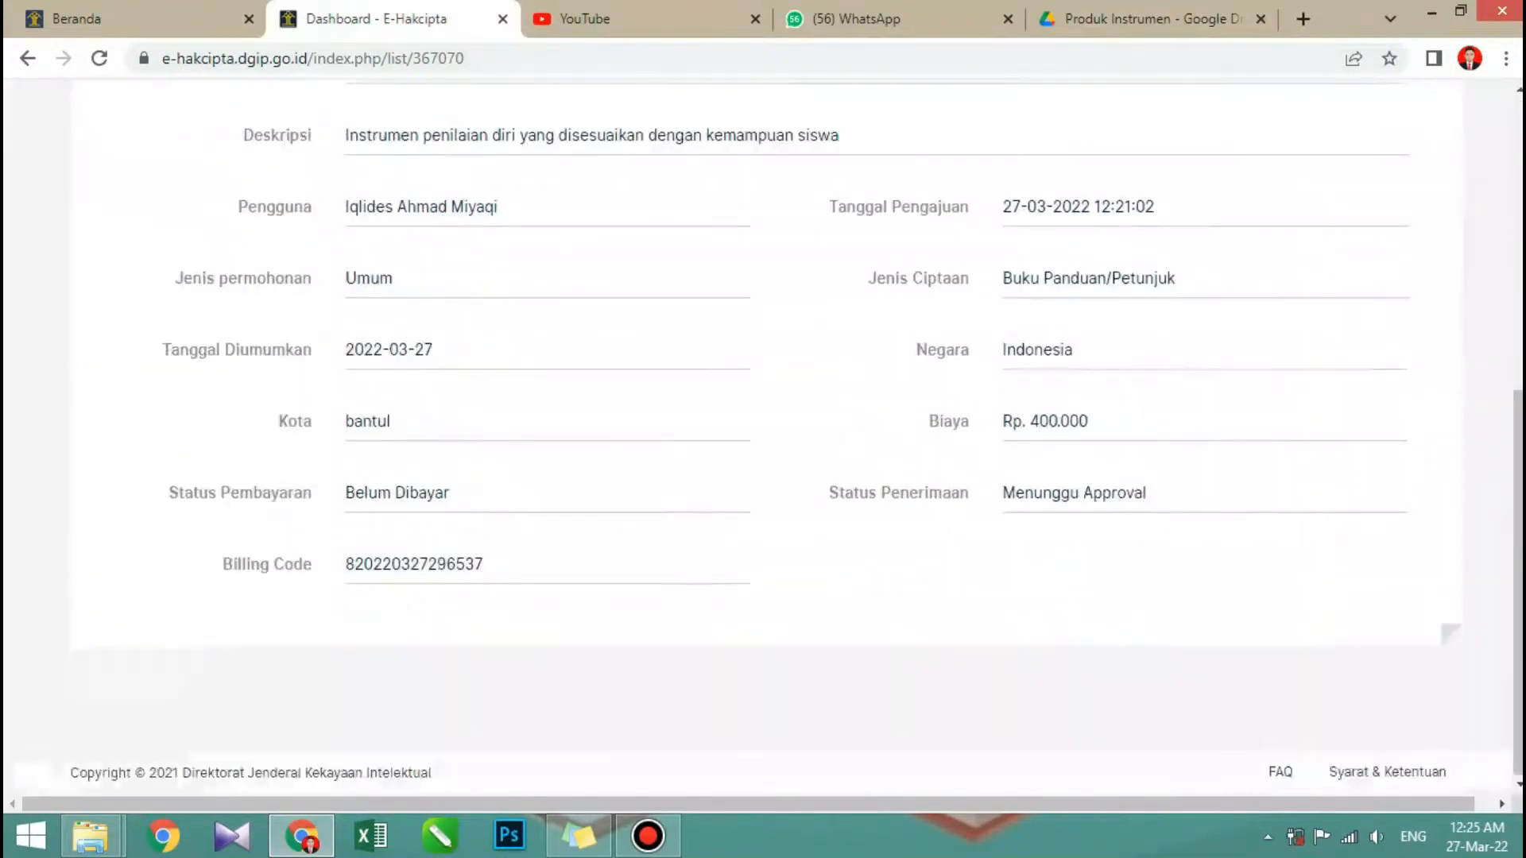
scroll(762, 437, "up", 5)
mouse_move(1387, 151)
mouse_move(1260, 151)
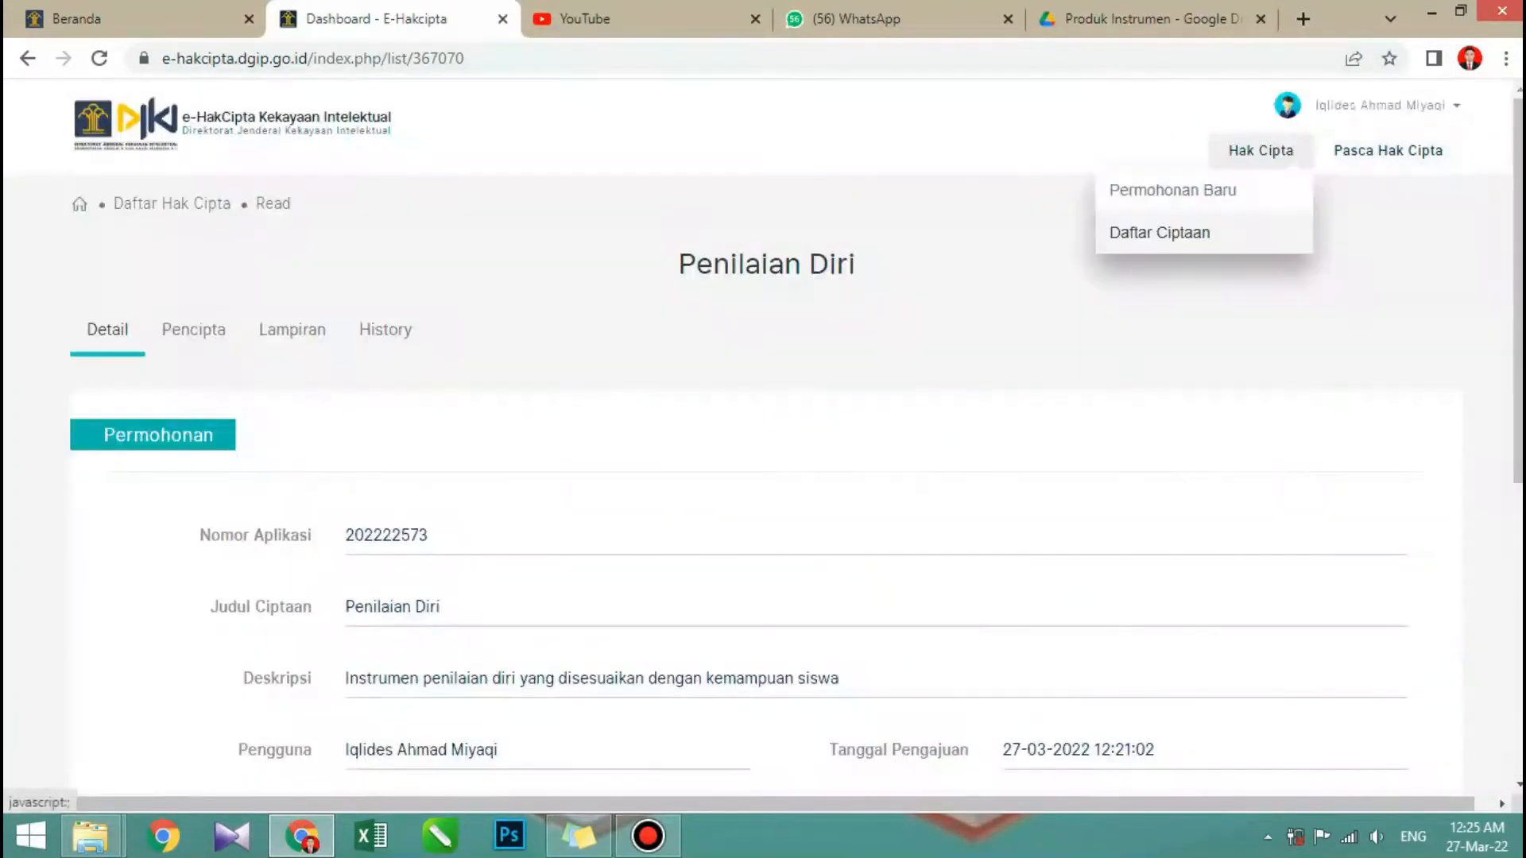
left_click(1160, 232)
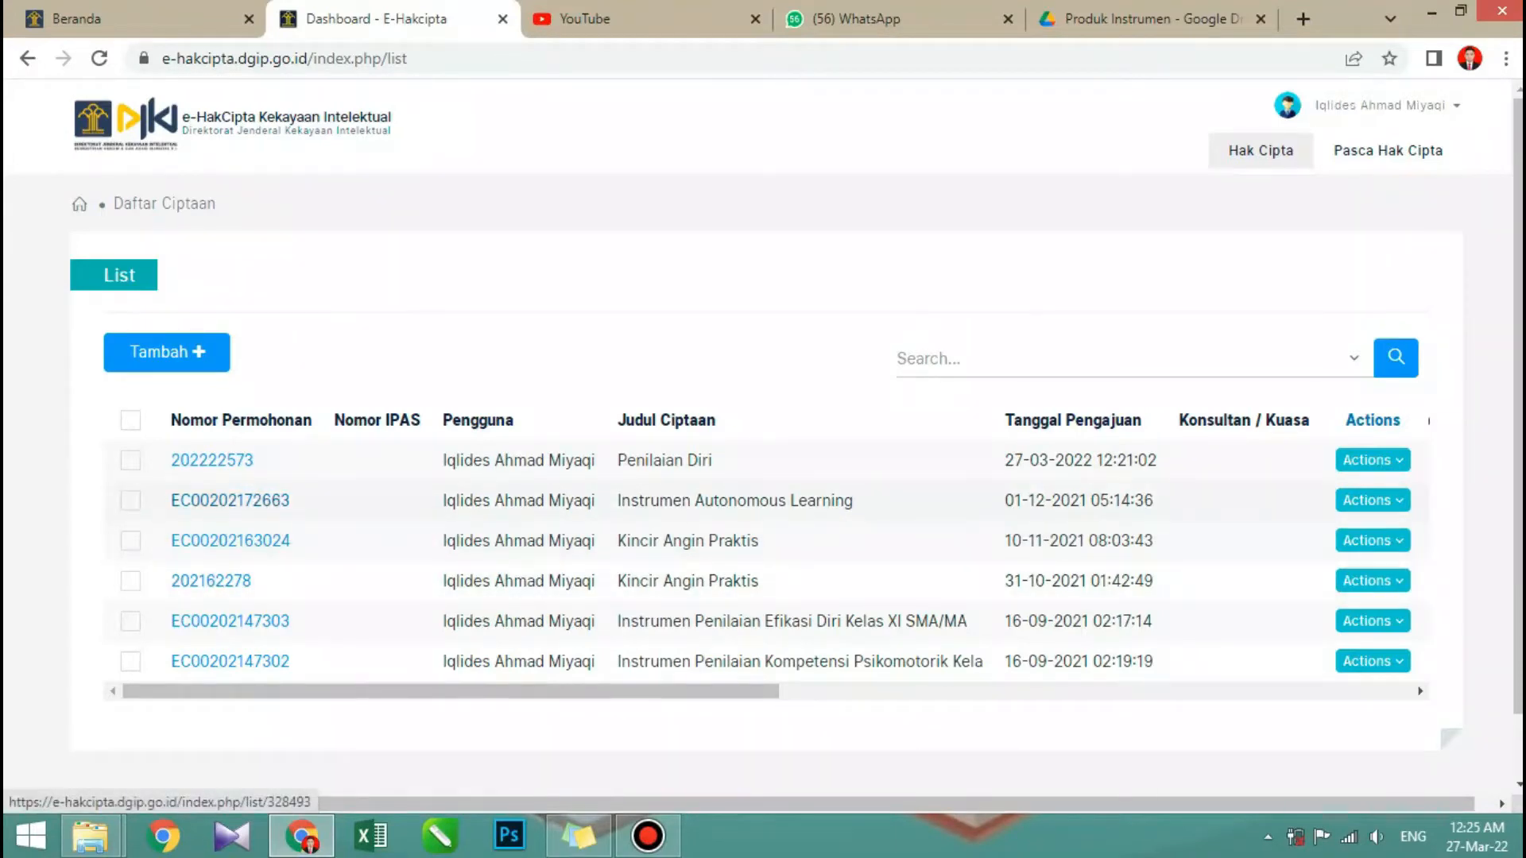
- Mark the Instrumen Autonomous Learning row and compare the listed works' payment status, acceptance status and acceptance dates
left_click_drag(334, 691, 966, 691)
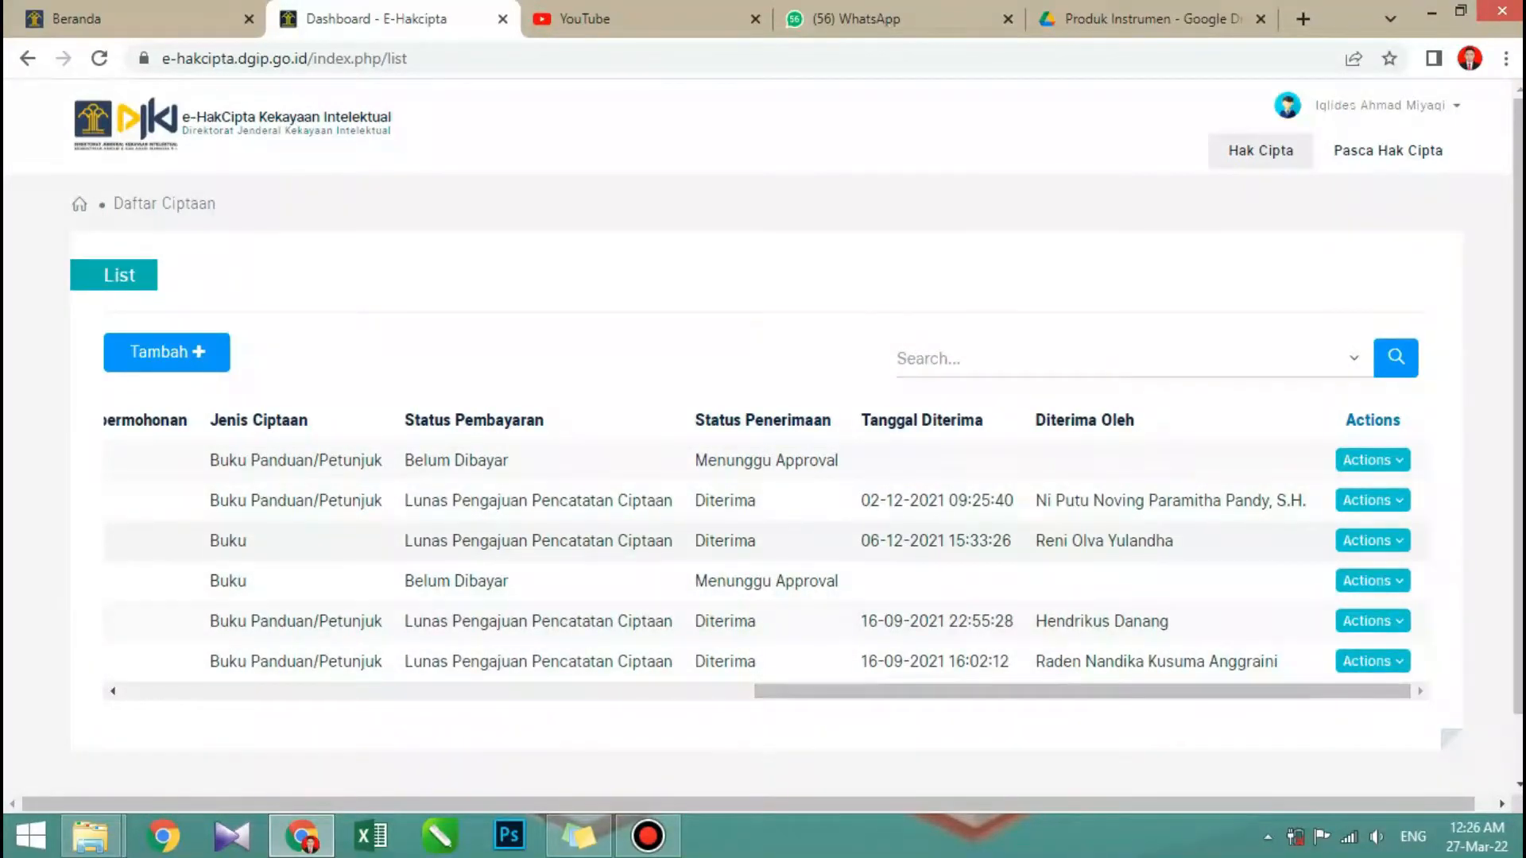
left_click_drag(1083, 691, 450, 691)
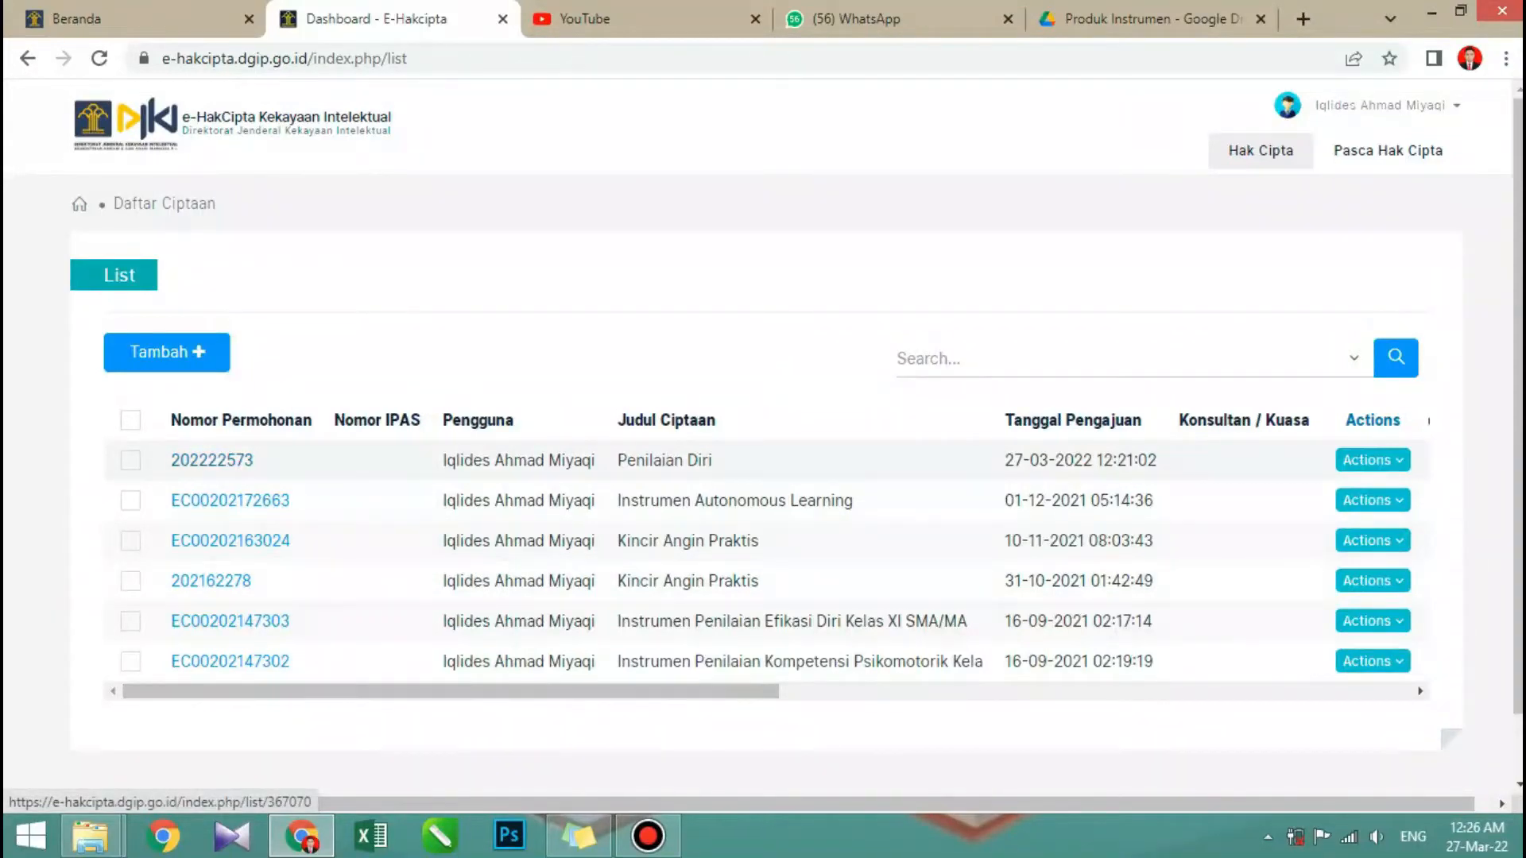
left_click(131, 500)
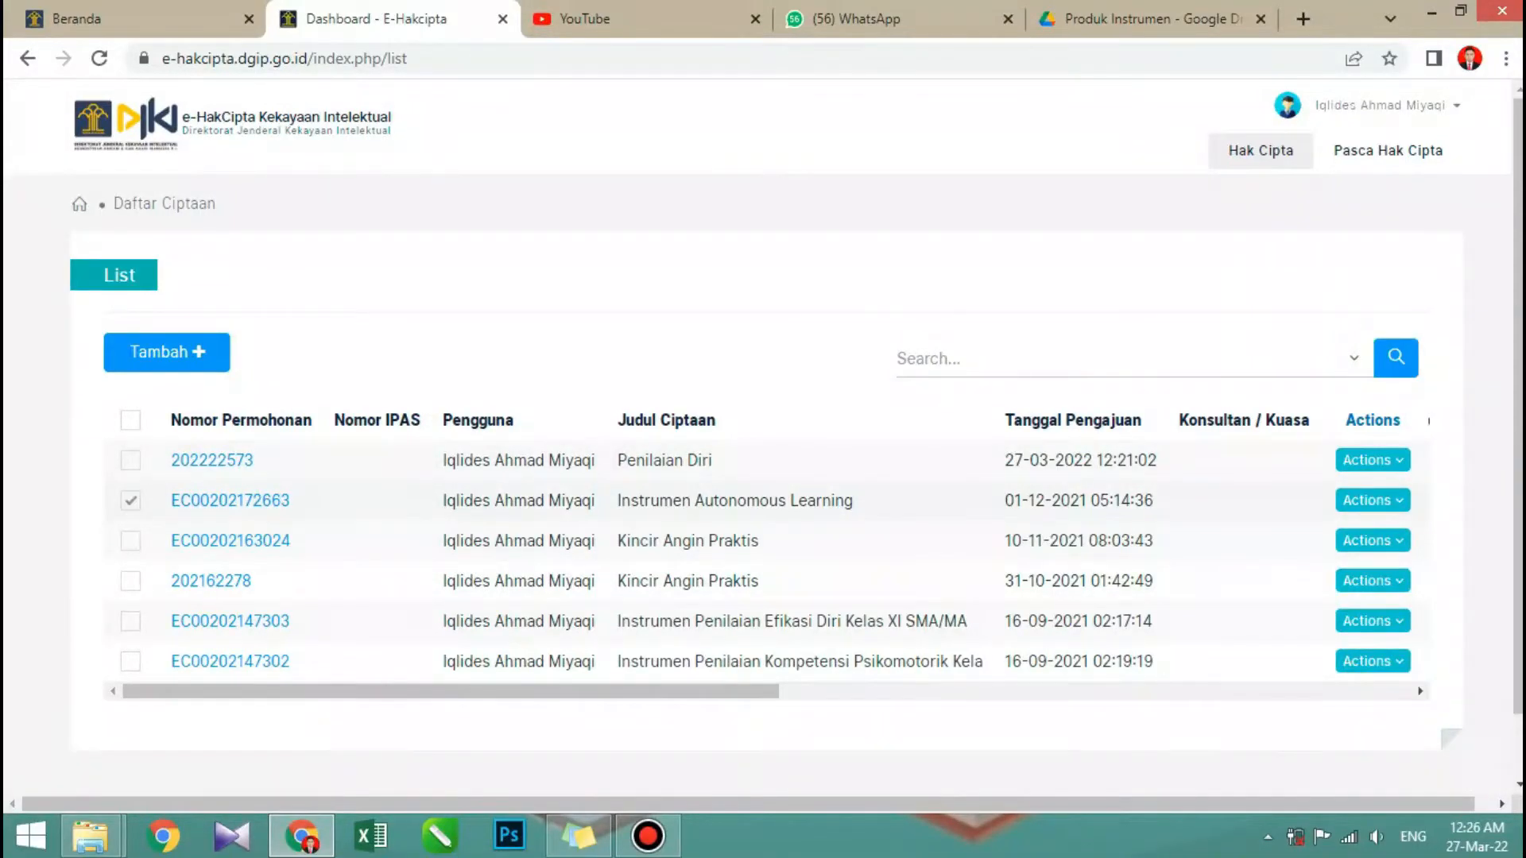
left_click_drag(451, 691, 1082, 692)
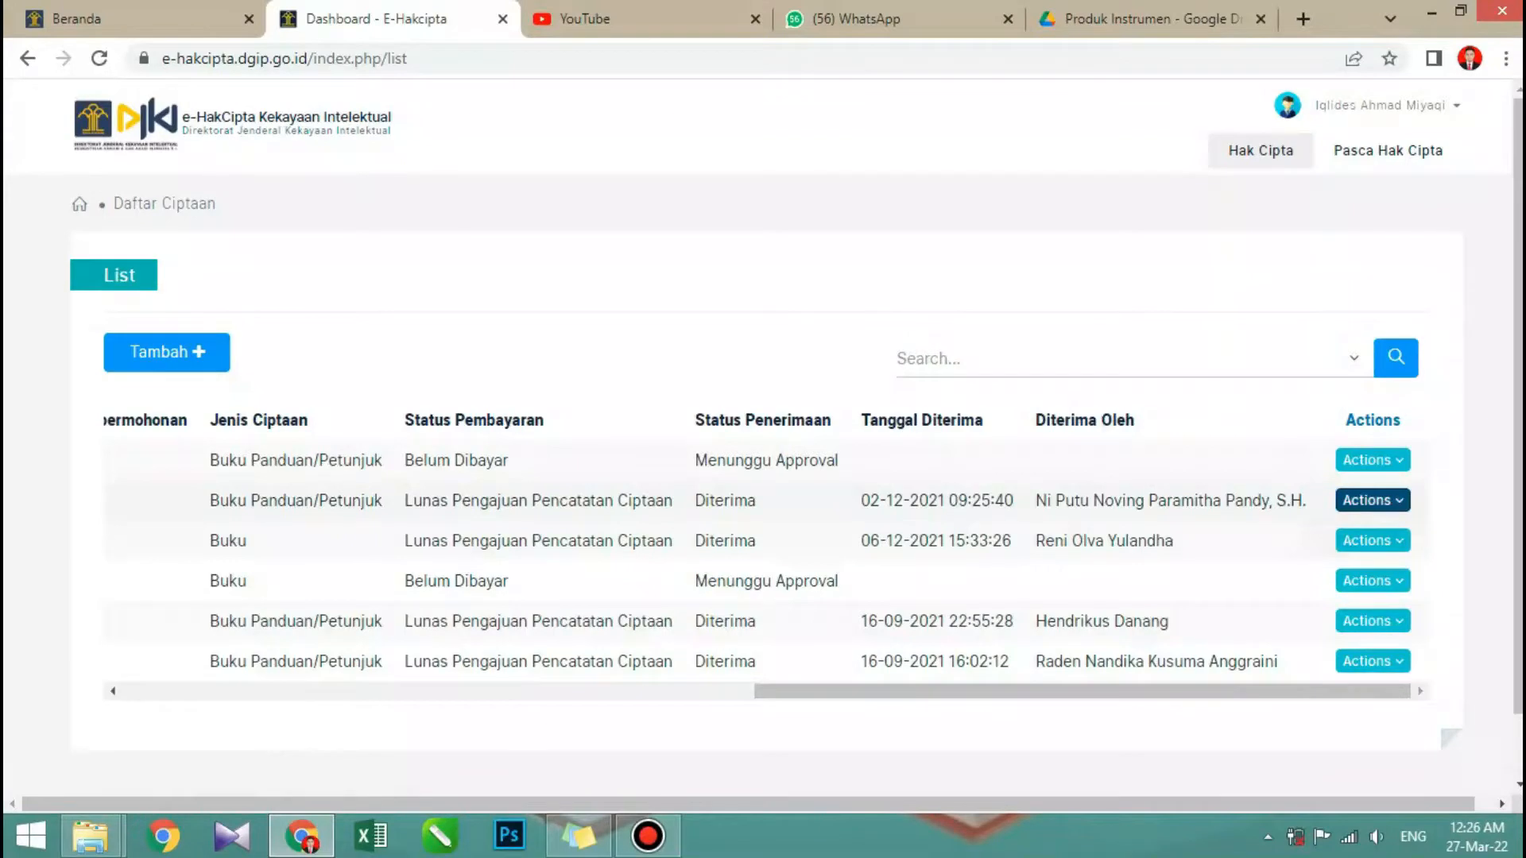
left_click_drag(1152, 691, 521, 691)
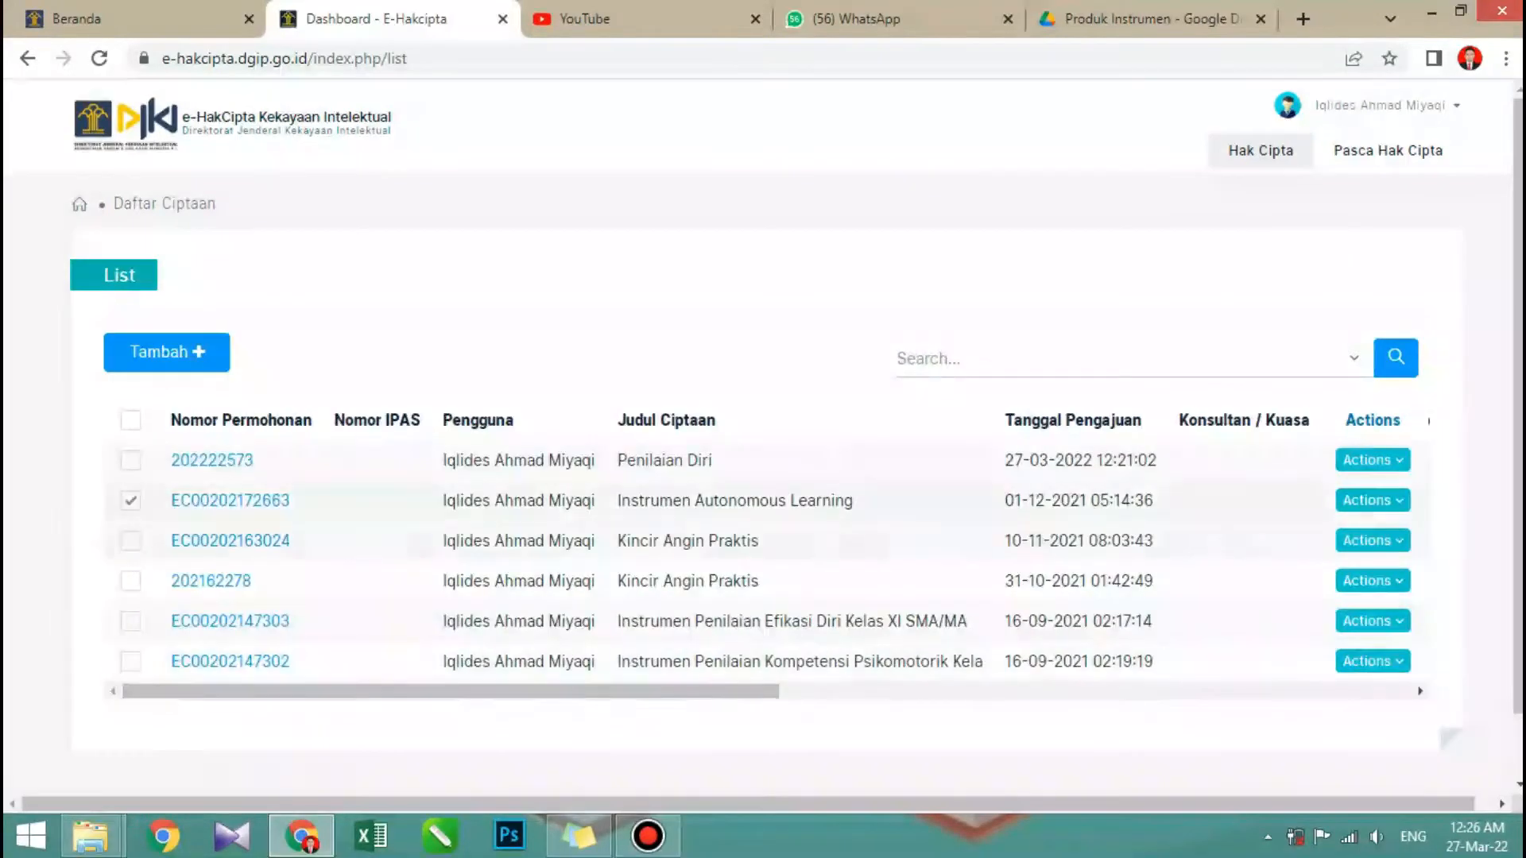
- Open the Instrumen Penilaian Efikasi Diri Kelas XI SMA/MA record and examine its certificate download option, payment, acceptance and protection-period details
left_click(230, 621)
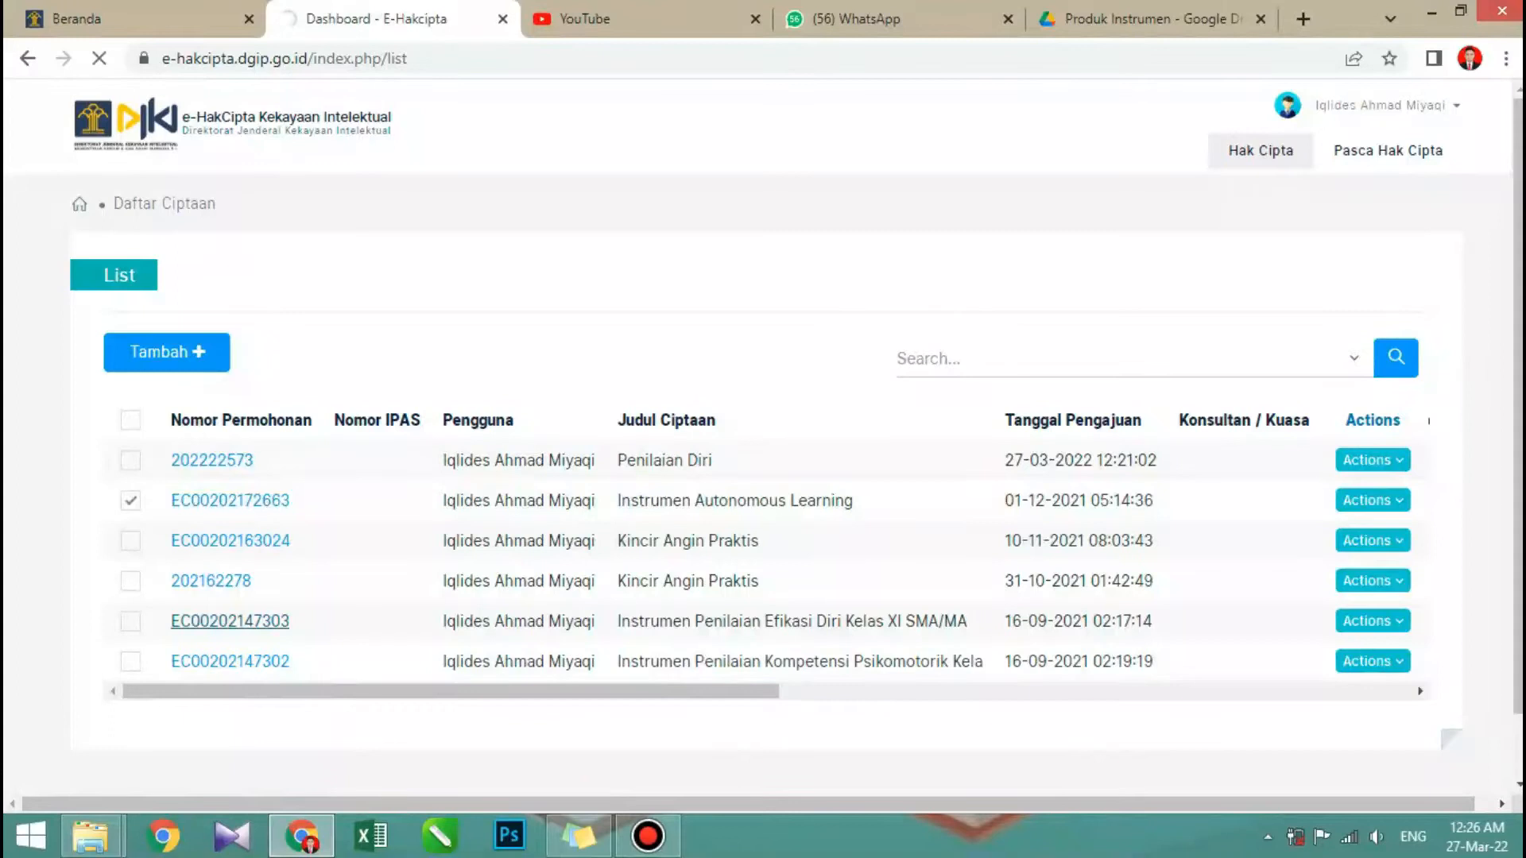
left_click(131, 622)
left_click(130, 500)
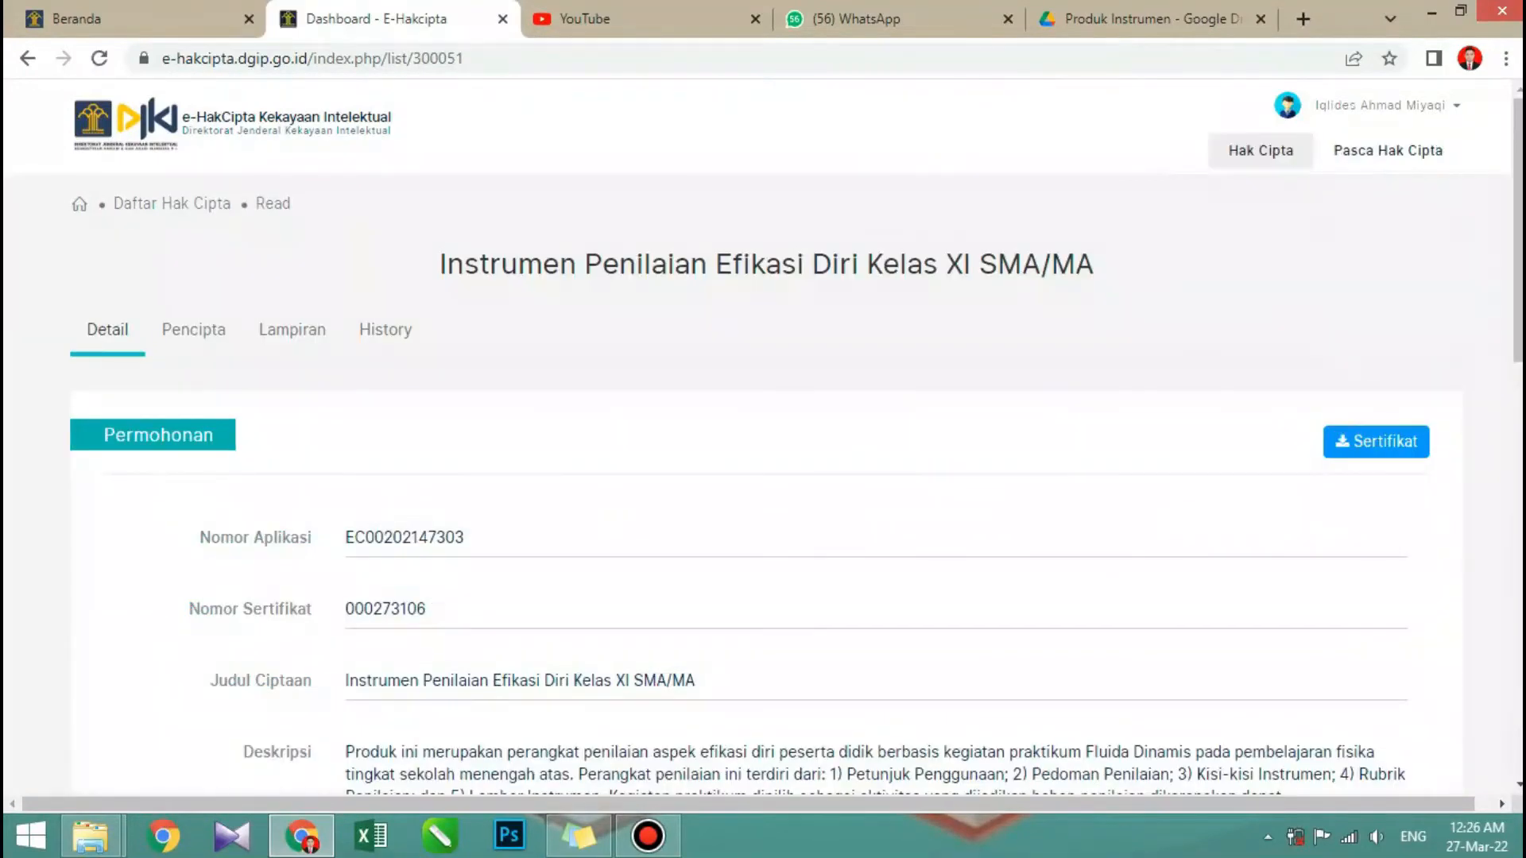
scroll(763, 437, "down", 10)
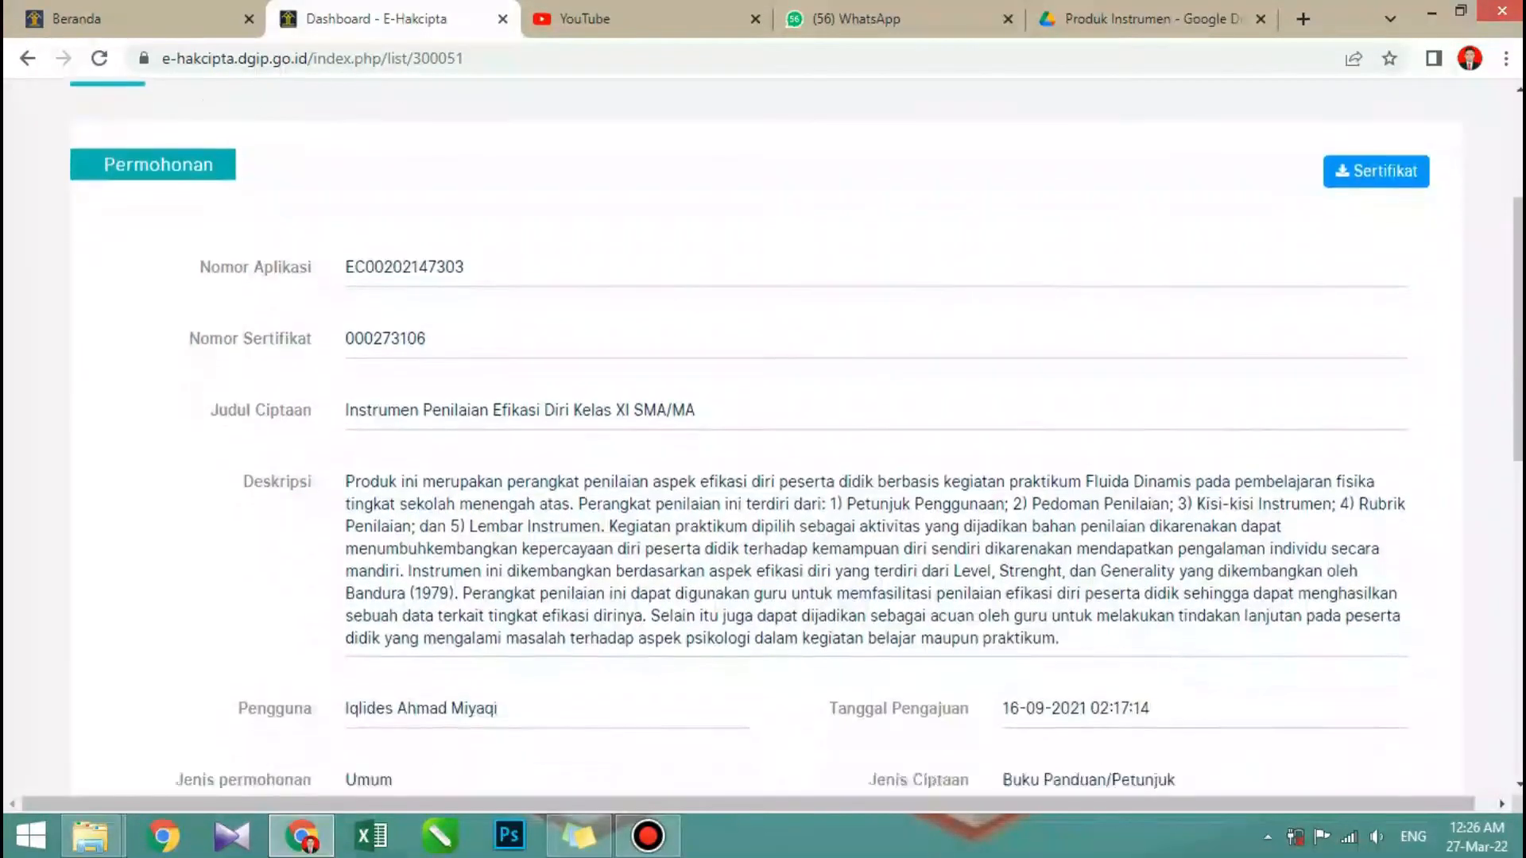
scroll(763, 437, "down", 1)
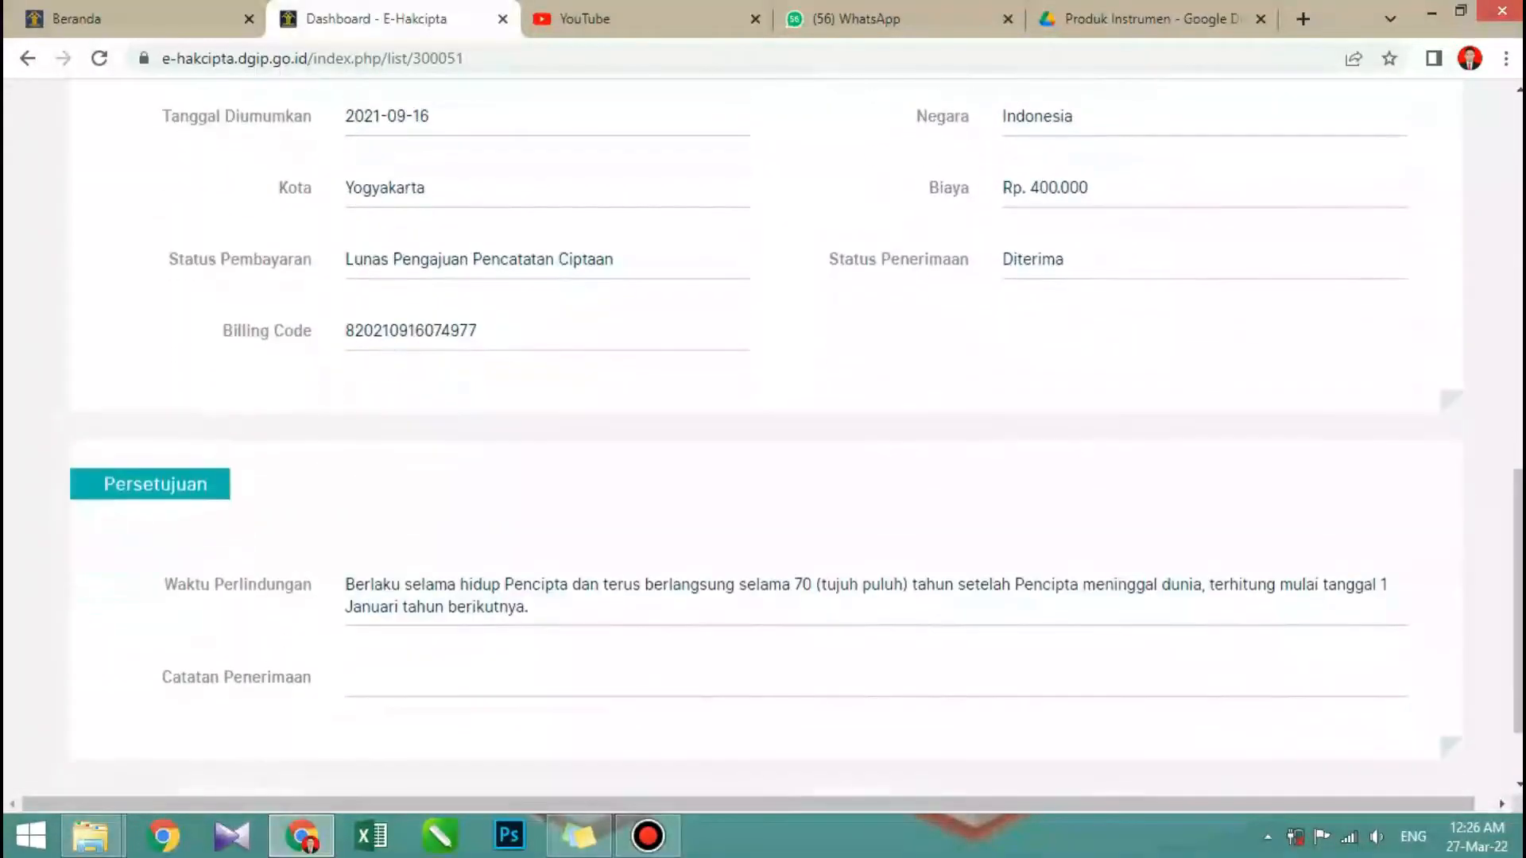
scroll(763, 437, "up", 10)
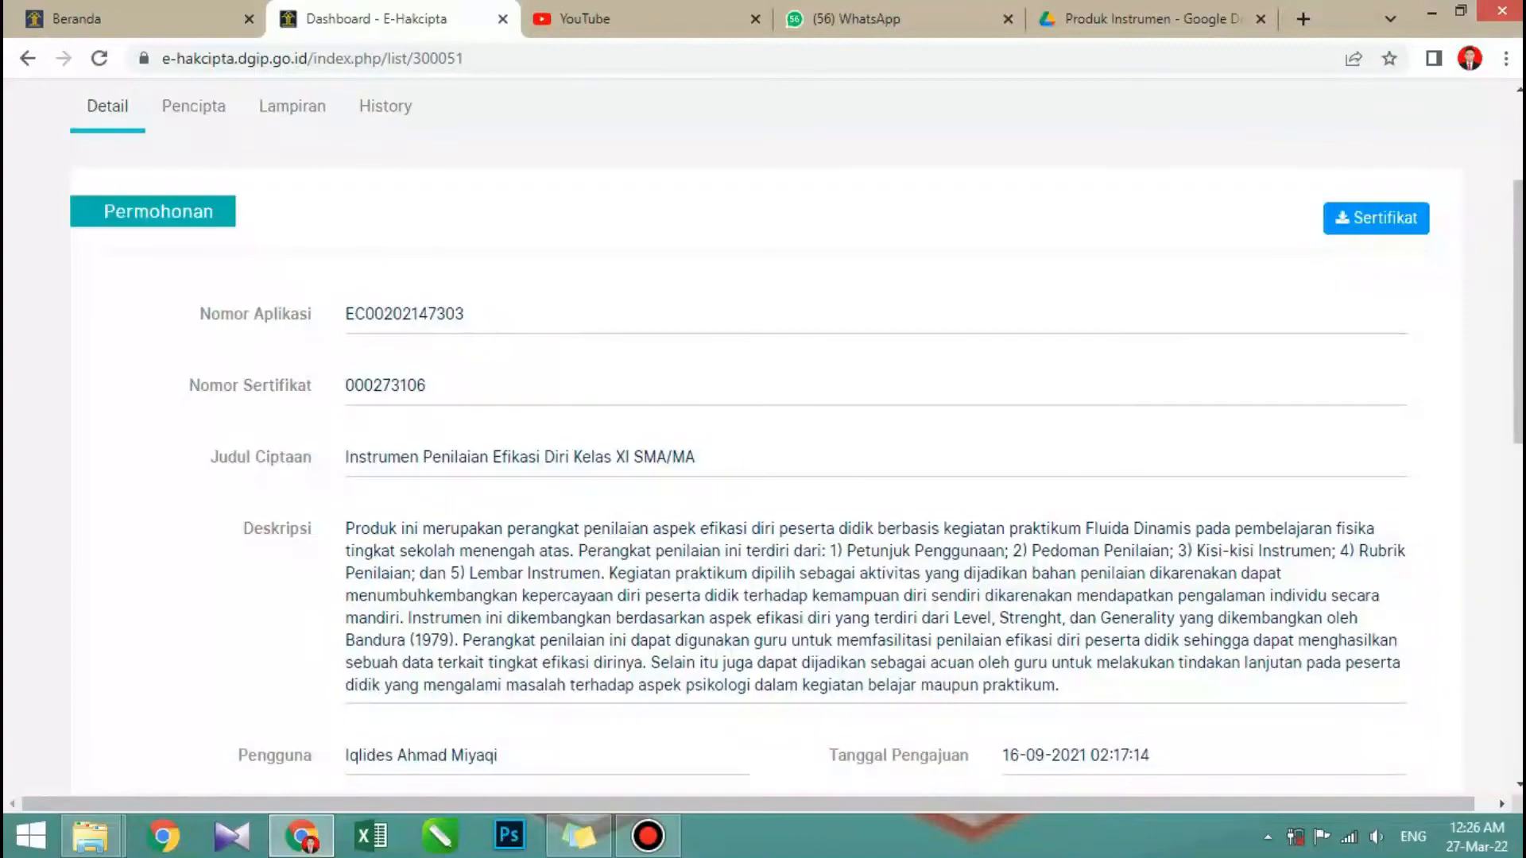
scroll(762, 437, "down", 3)
scroll(763, 437, "up", 3)
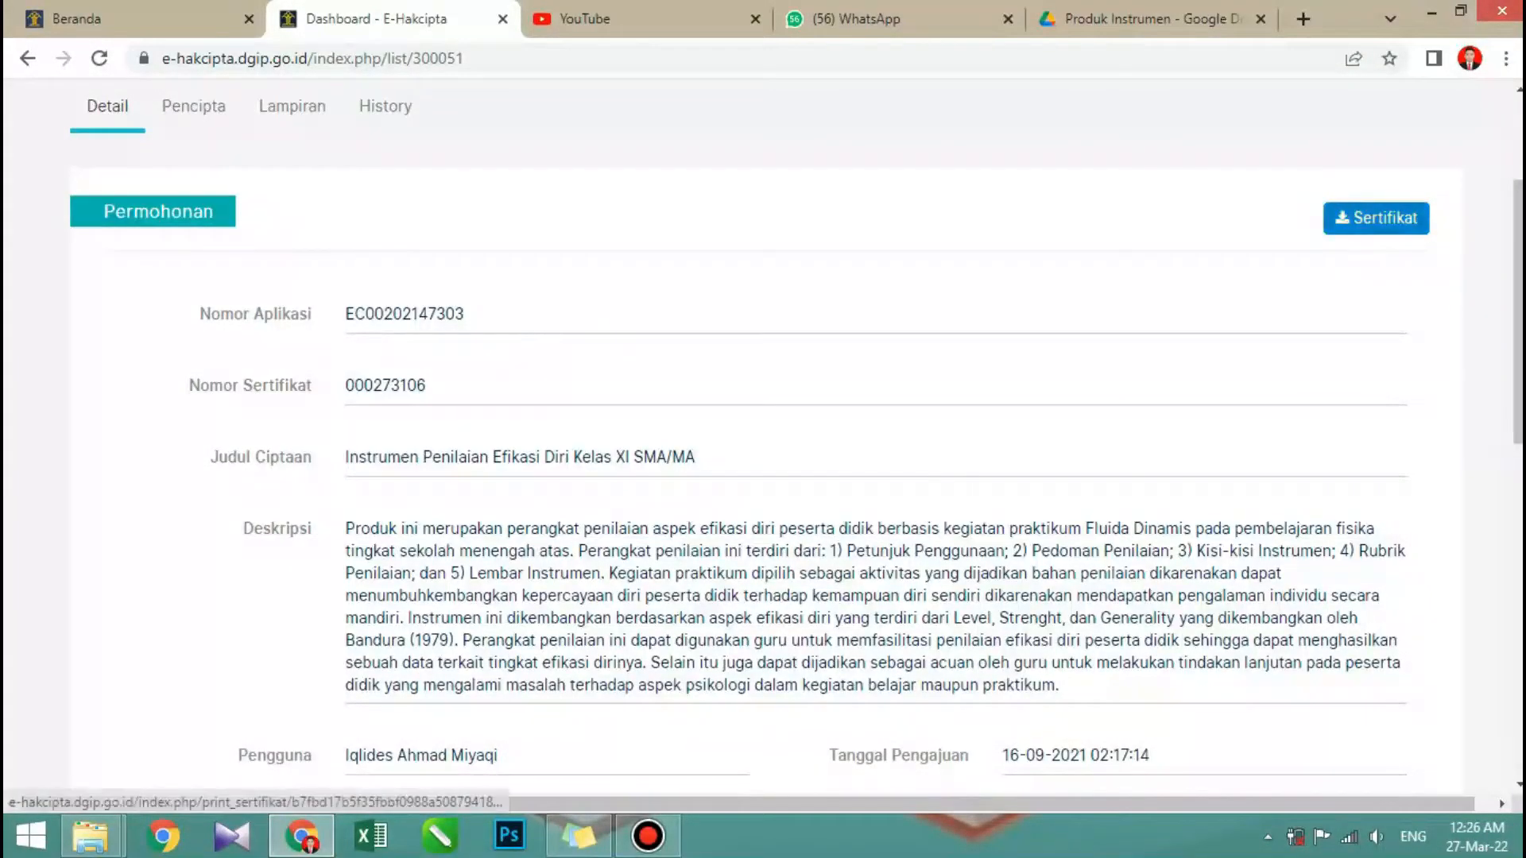
scroll(763, 437, "down", 7)
scroll(763, 437, "up", 10)
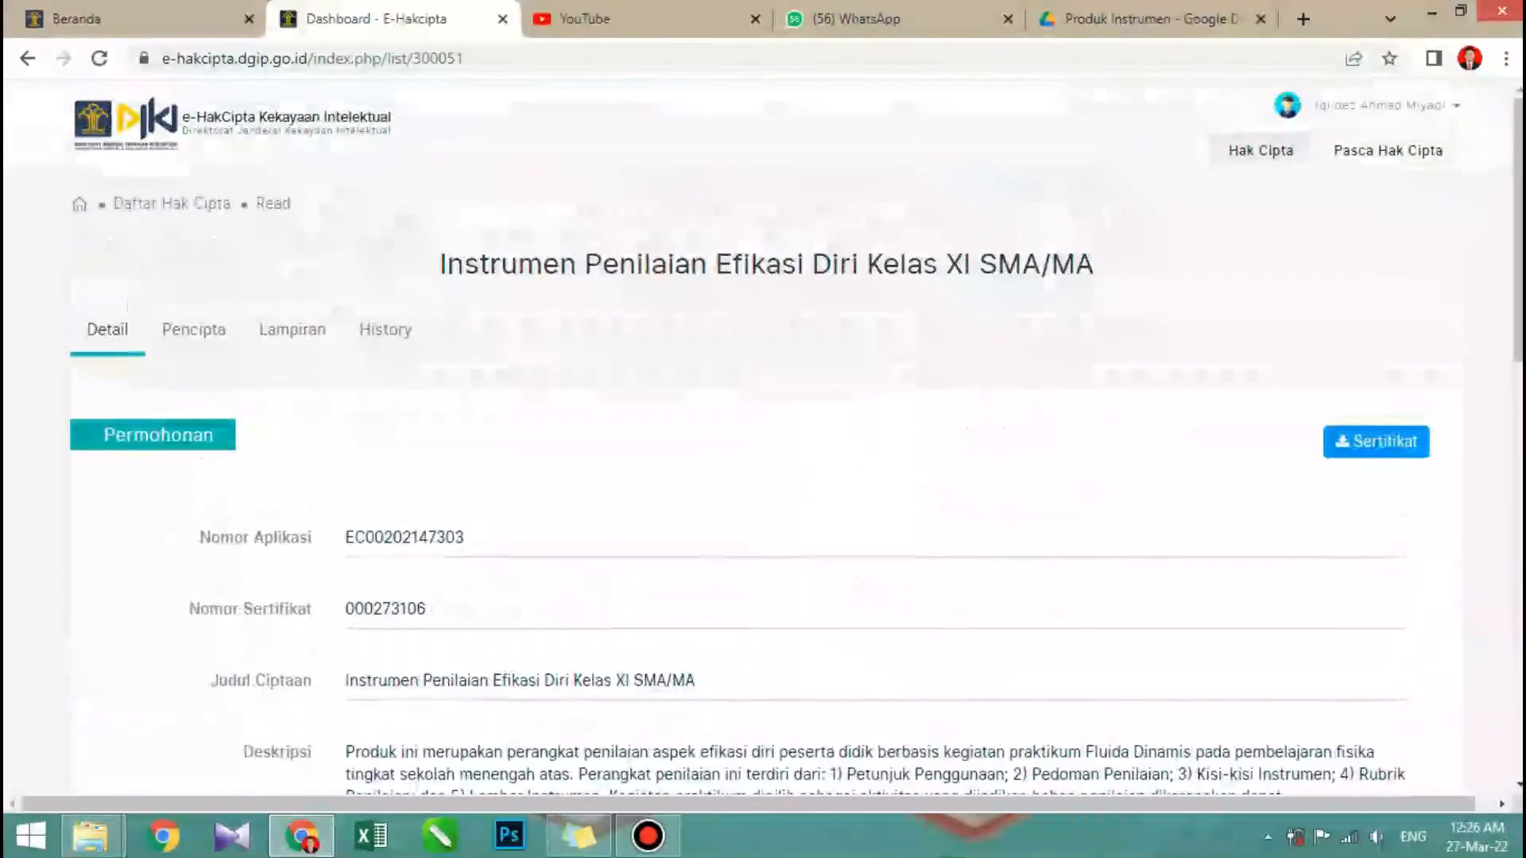
- Review the Pencipta, Lampiran and History sections of the Instrumen Penilaian Efikasi Diri record
left_click(194, 330)
left_click(292, 329)
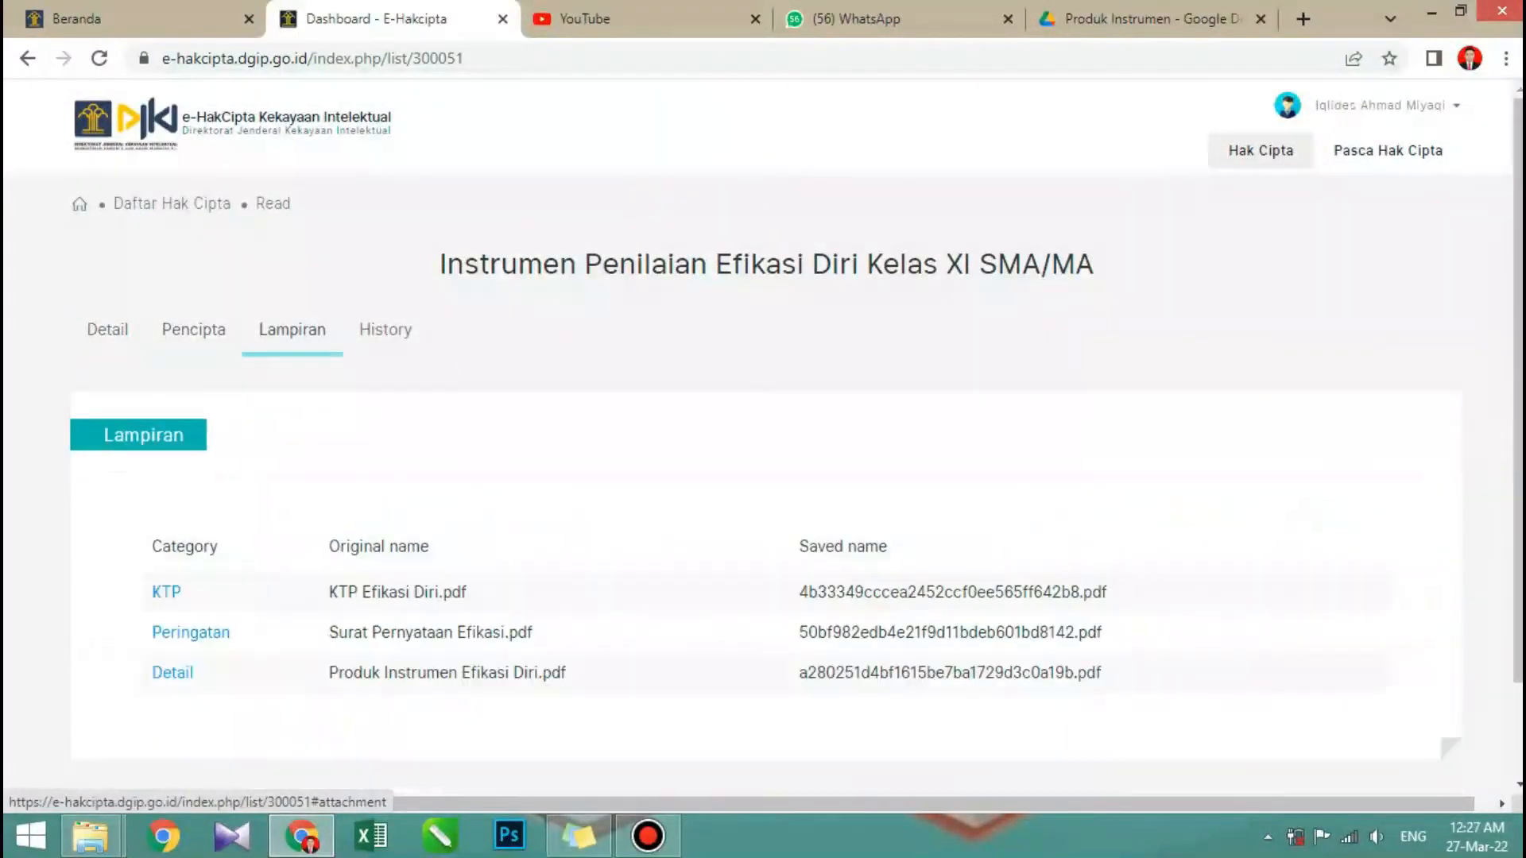
left_click(385, 330)
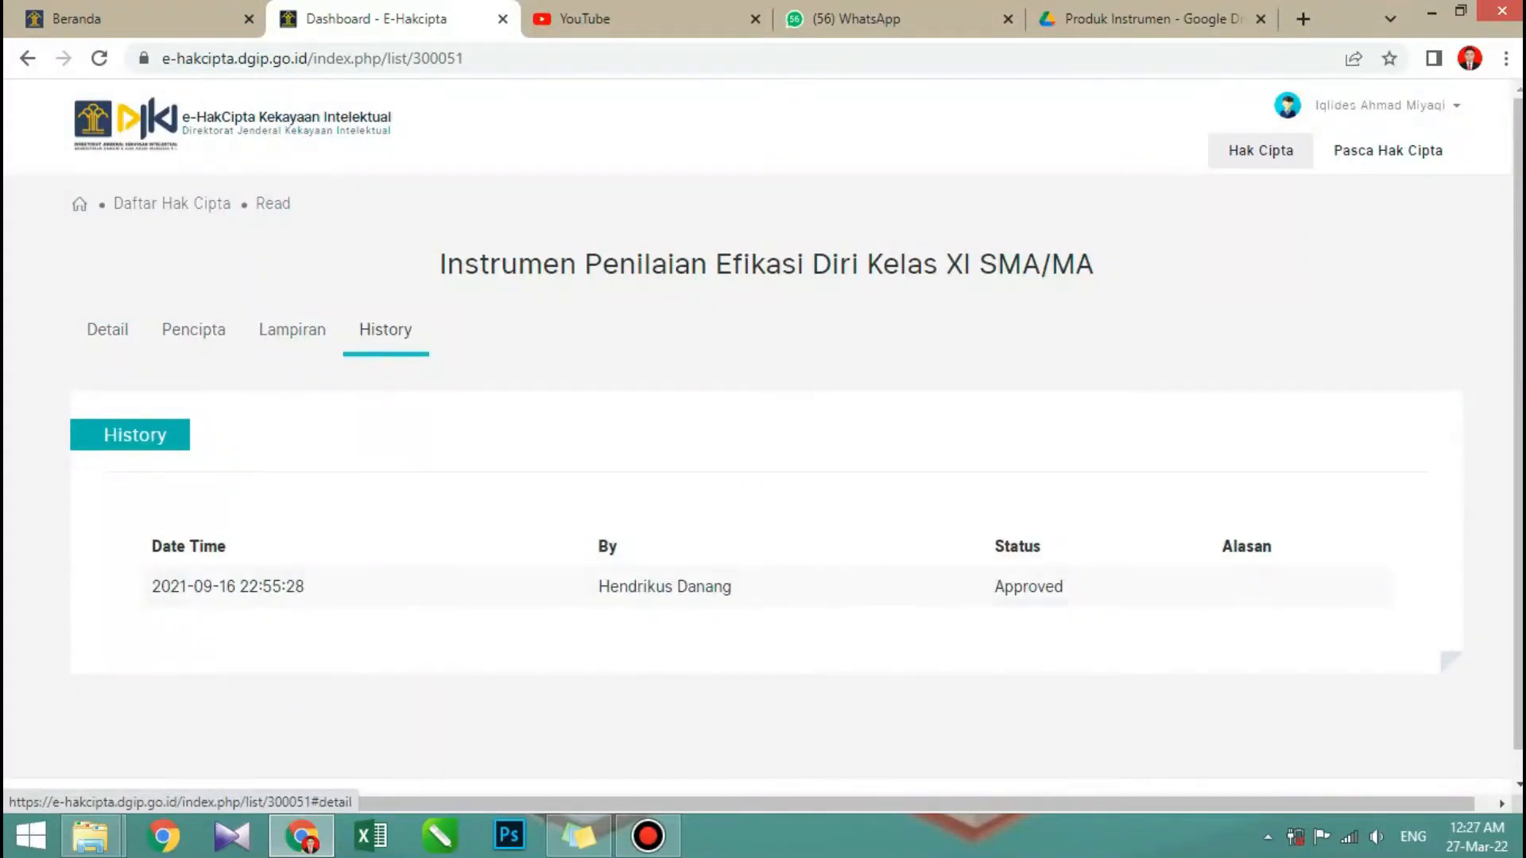
left_click(648, 836)
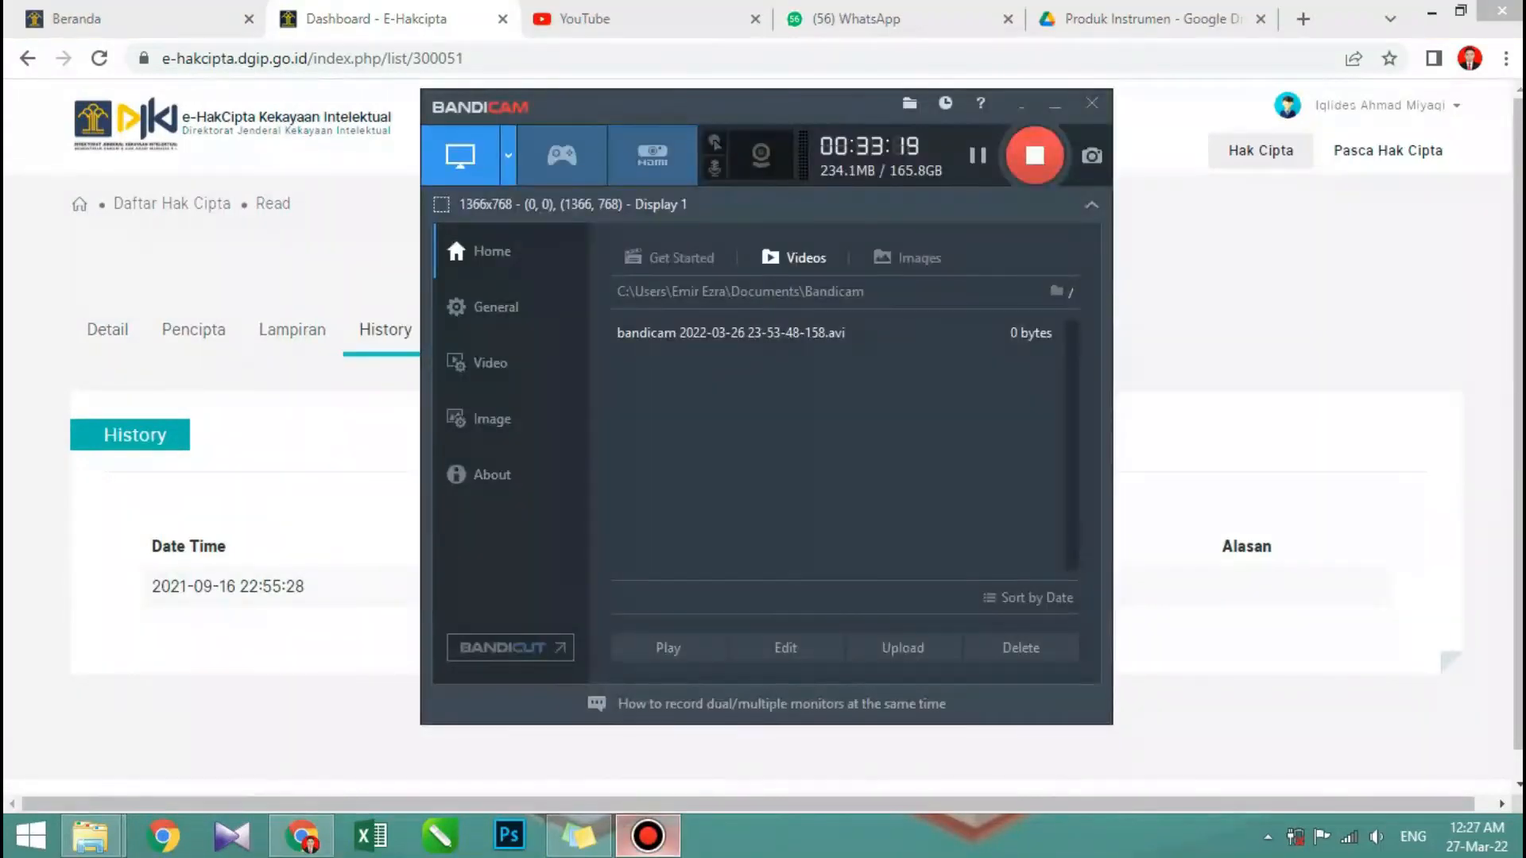